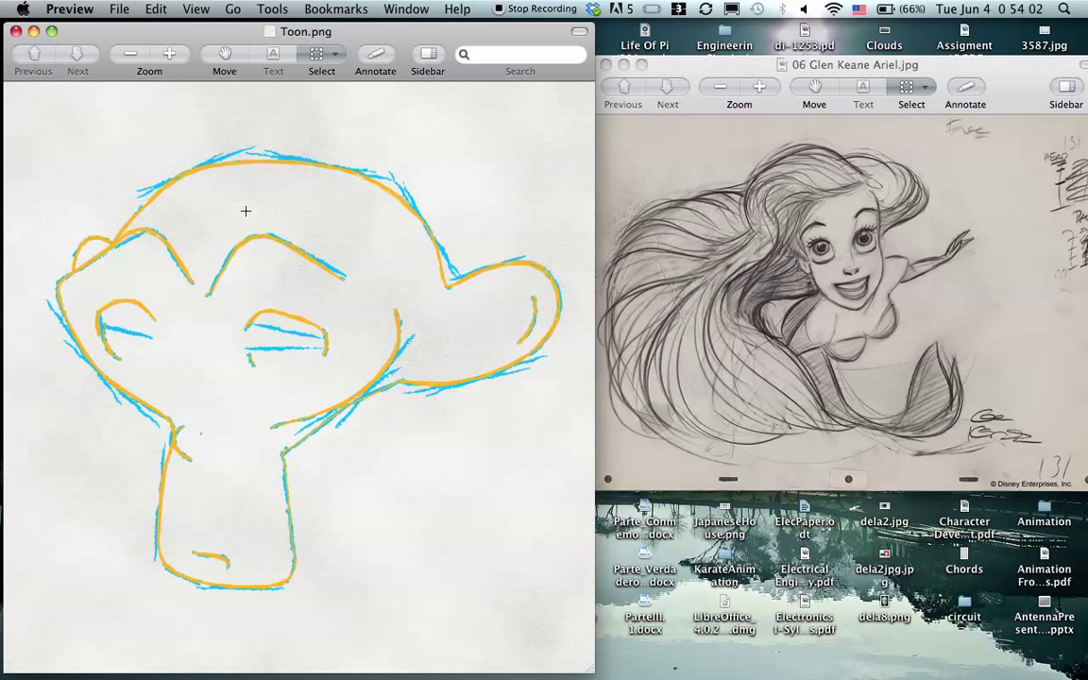
Examine the brow, eye, cheek and snout lines of the monkey sketch in Toon.png at close range
{"action": "scroll", "coordinate": [245, 210], "scroll_direction": "up", "scroll_amount": 5}
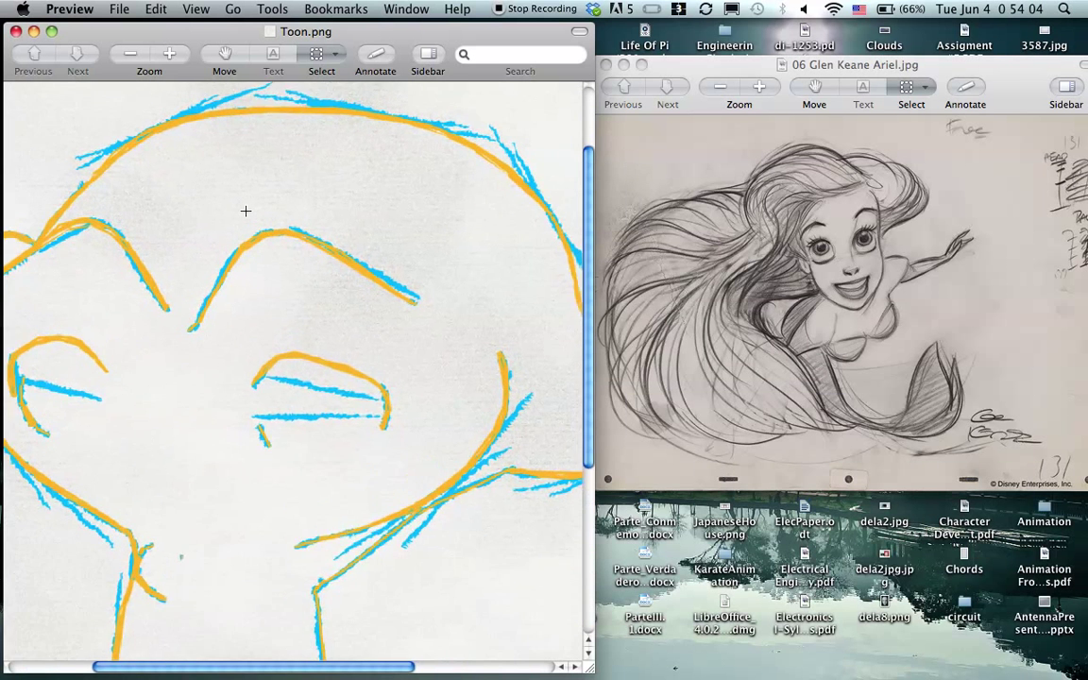
{"action": "scroll", "coordinate": [245, 211], "scroll_direction": "down", "scroll_amount": 2}
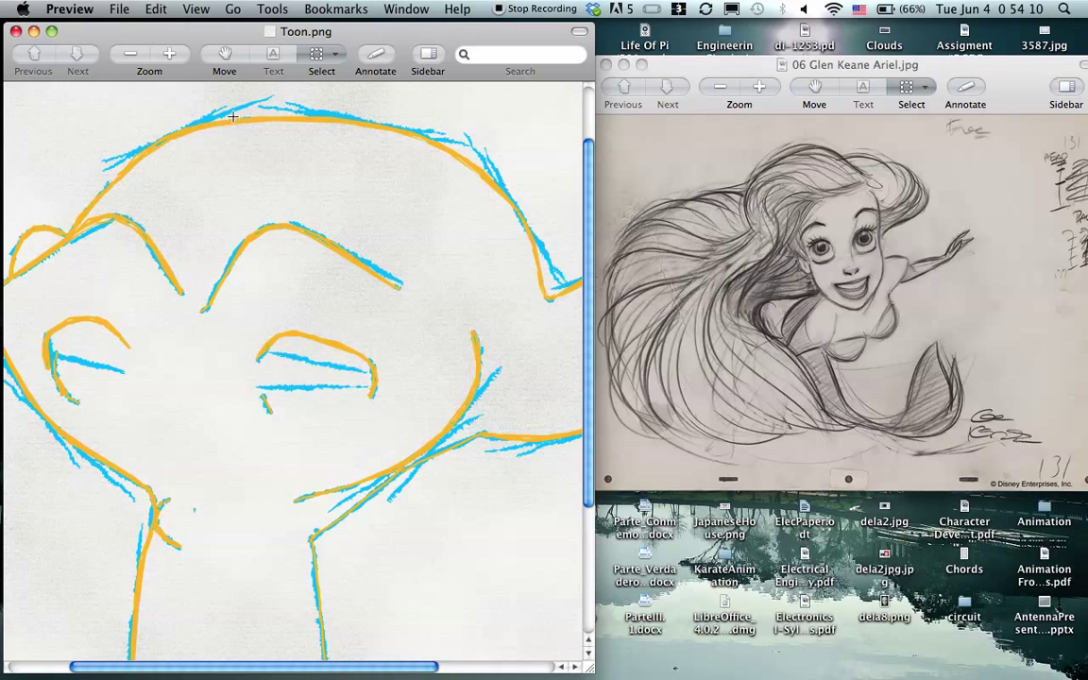
{"action": "scroll", "coordinate": [244, 253], "scroll_direction": "up", "scroll_amount": 2}
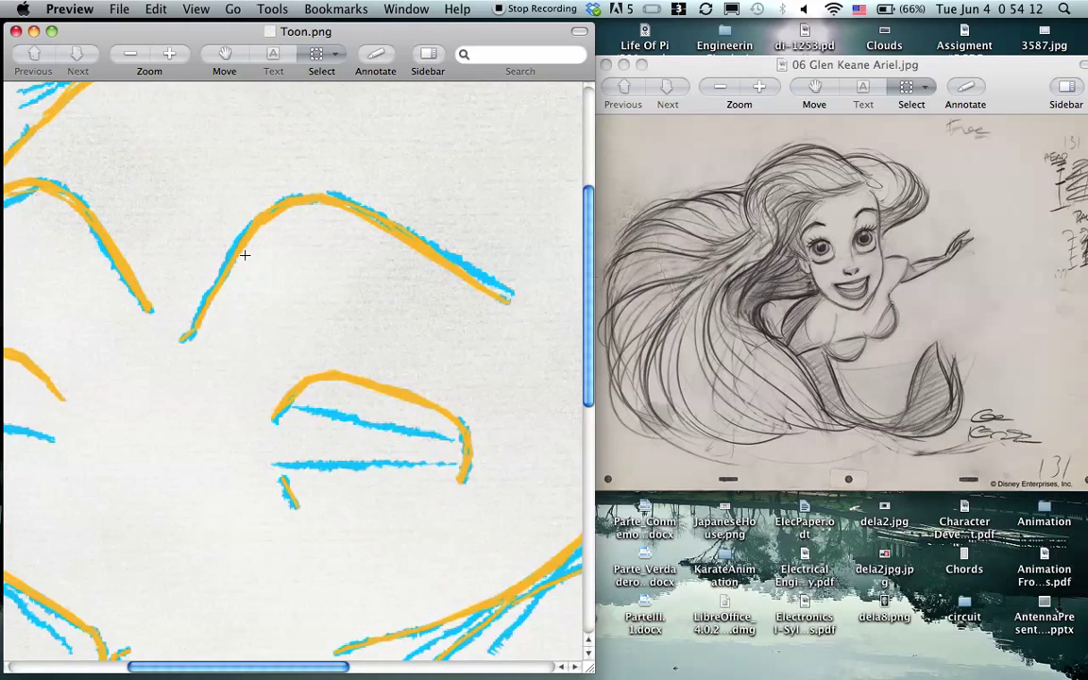
{"action": "scroll", "coordinate": [244, 254], "scroll_direction": "up", "scroll_amount": 2}
{"action": "scroll", "coordinate": [244, 254], "scroll_direction": "down", "scroll_amount": 3}
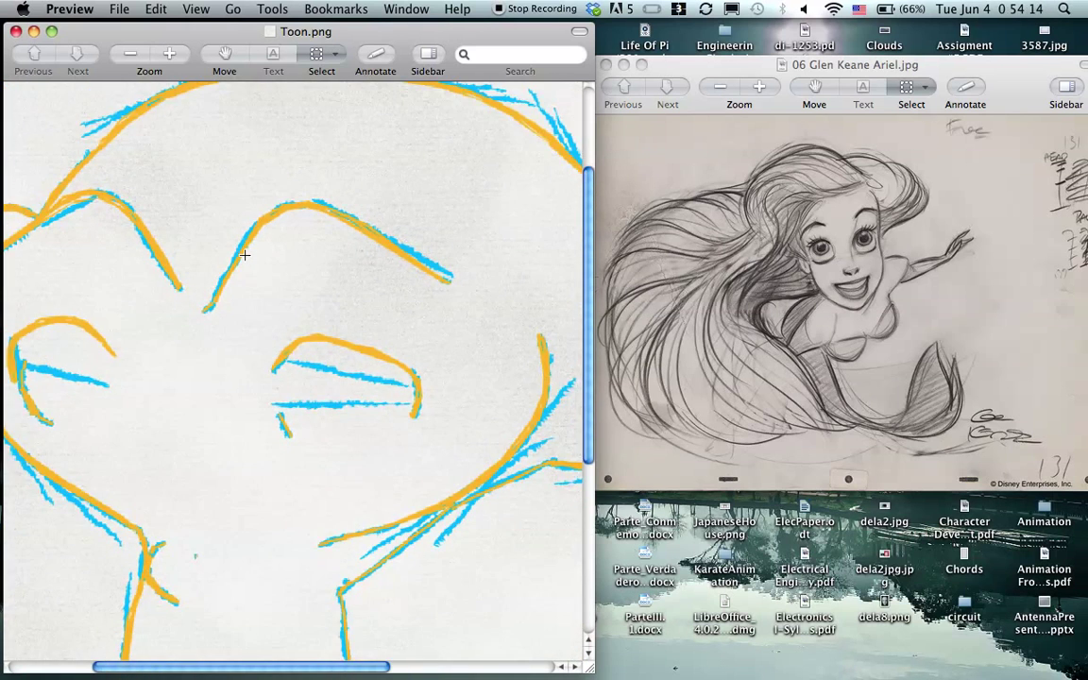
{"action": "scroll", "coordinate": [243, 254], "scroll_direction": "down", "scroll_amount": 5}
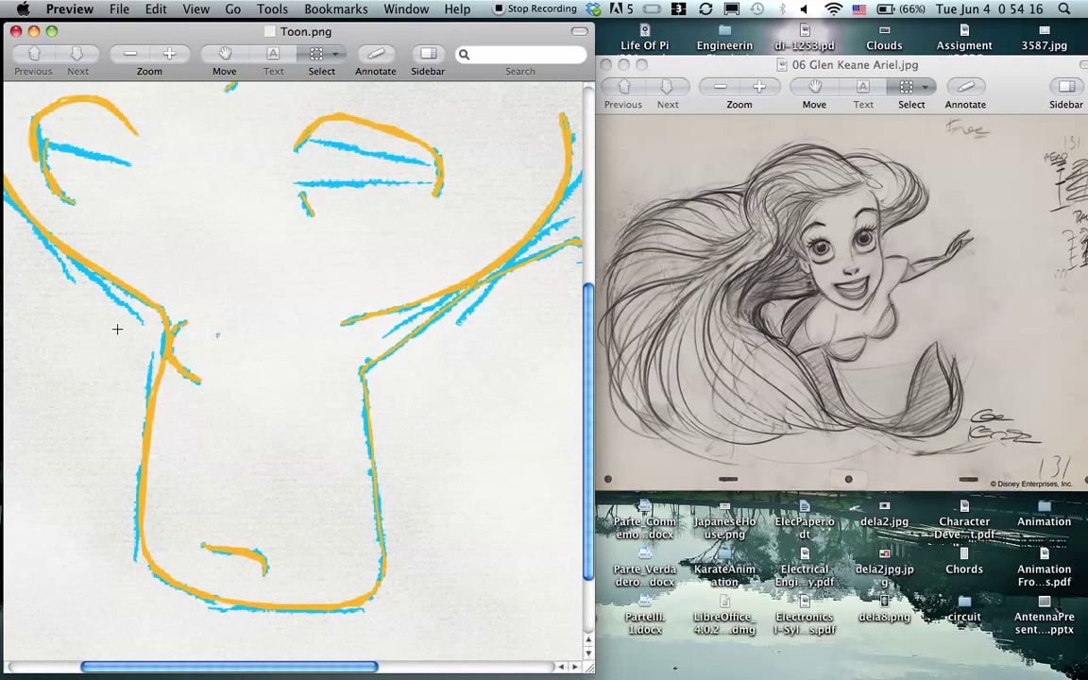
{"action": "scroll", "coordinate": [117, 328], "scroll_direction": "up", "scroll_amount": 4}
{"action": "scroll", "coordinate": [199, 273], "scroll_direction": "up", "scroll_amount": 4}
{"action": "scroll", "coordinate": [199, 273], "scroll_direction": "left", "scroll_amount": 2}
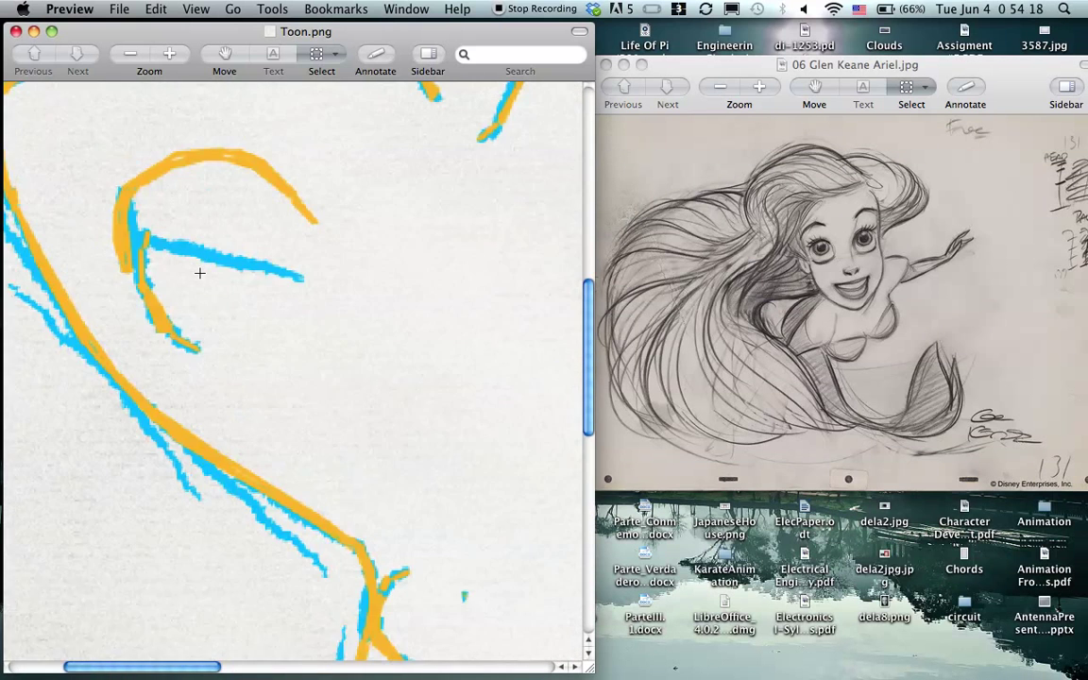
{"action": "scroll", "coordinate": [199, 272], "scroll_direction": "left", "scroll_amount": 1}
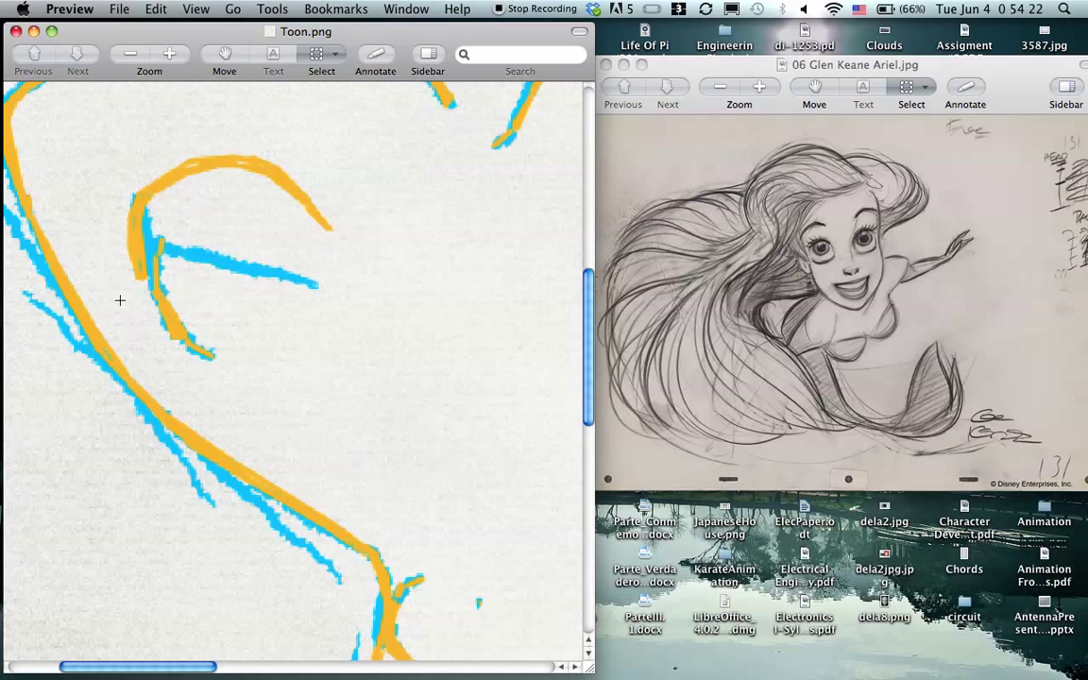
Compare the blue sketch strokes with the orange guide lines around the monkey's brows, eyes and head outline, ending with the whole image in view
{"action": "scroll", "coordinate": [119, 300], "scroll_direction": "up", "scroll_amount": 5}
{"action": "scroll", "coordinate": [119, 300], "scroll_direction": "right", "scroll_amount": 2}
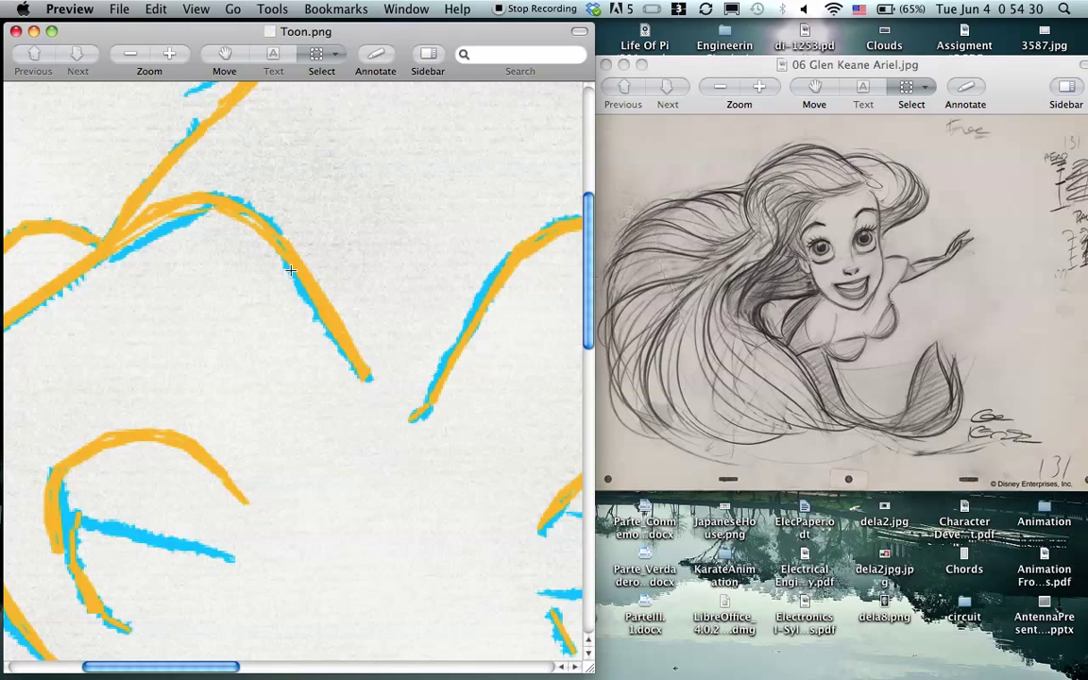
{"action": "scroll", "coordinate": [291, 271], "scroll_direction": "down", "scroll_amount": 3}
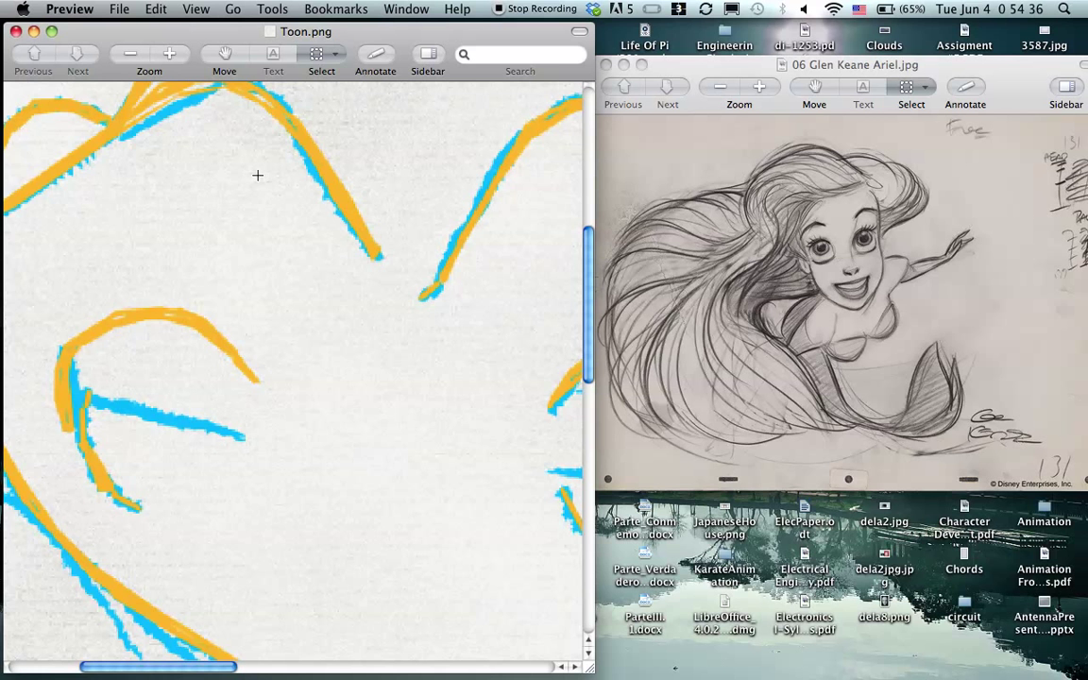
{"action": "scroll", "coordinate": [258, 174], "scroll_direction": "up", "scroll_amount": 5}
{"action": "scroll", "coordinate": [258, 174], "scroll_direction": "down", "scroll_amount": 10}
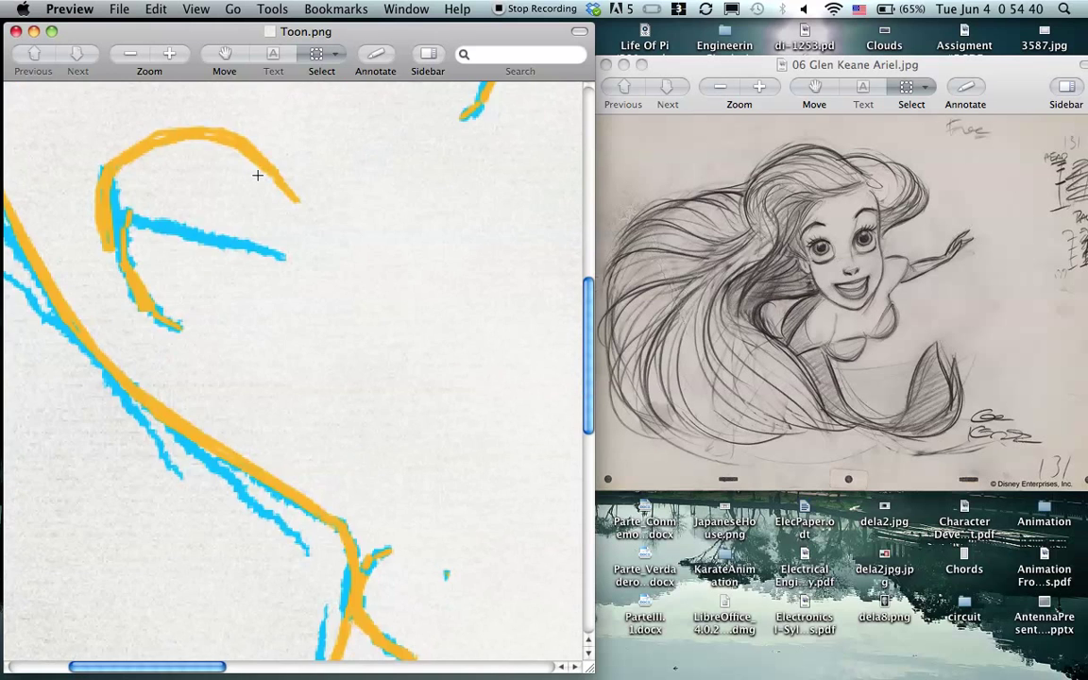
{"action": "scroll", "coordinate": [258, 175], "scroll_direction": "down", "scroll_amount": 5}
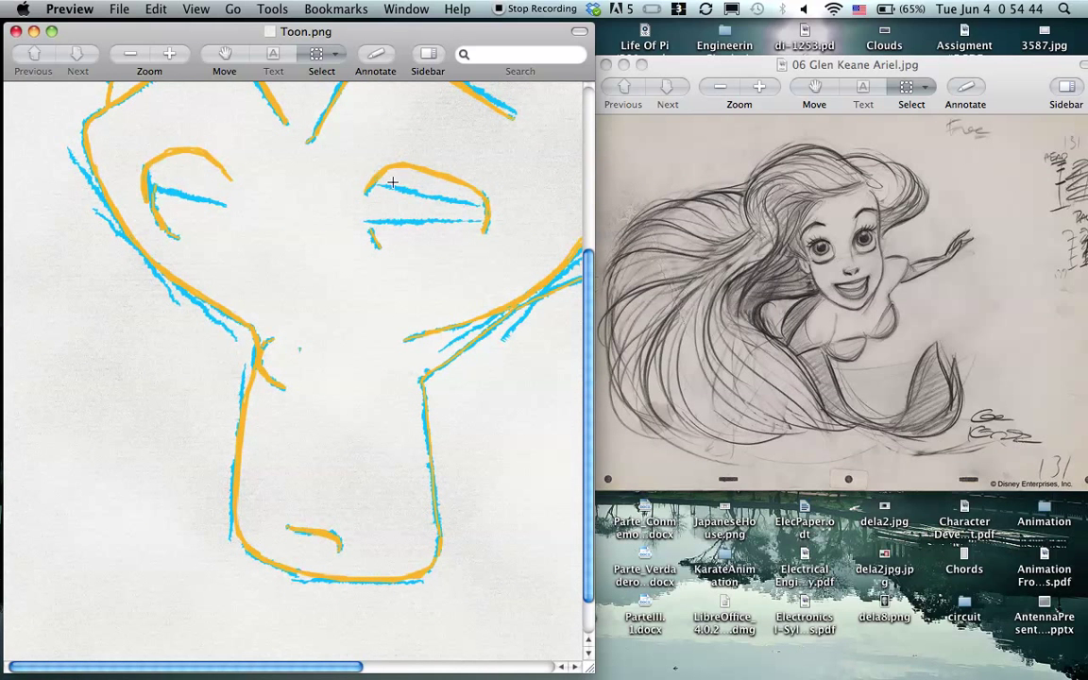
{"action": "scroll", "coordinate": [446, 398], "scroll_direction": "down", "scroll_amount": 2}
{"action": "scroll", "coordinate": [446, 399], "scroll_direction": "down", "scroll_amount": 4}
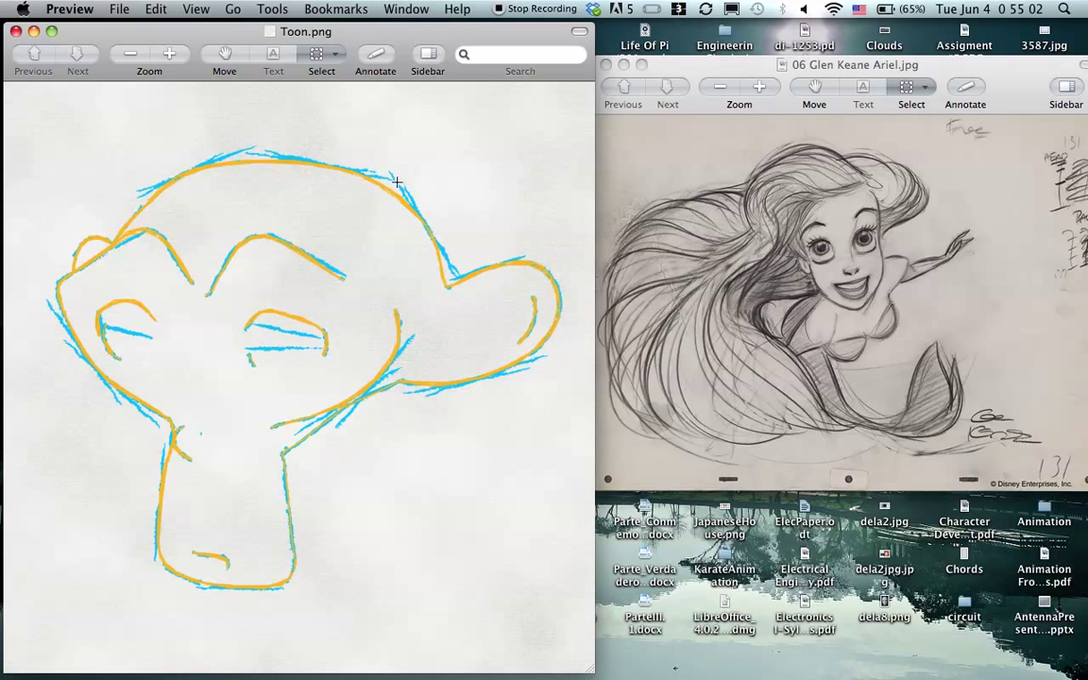
{"action": "scroll", "coordinate": [402, 185], "scroll_direction": "up", "scroll_amount": 3}
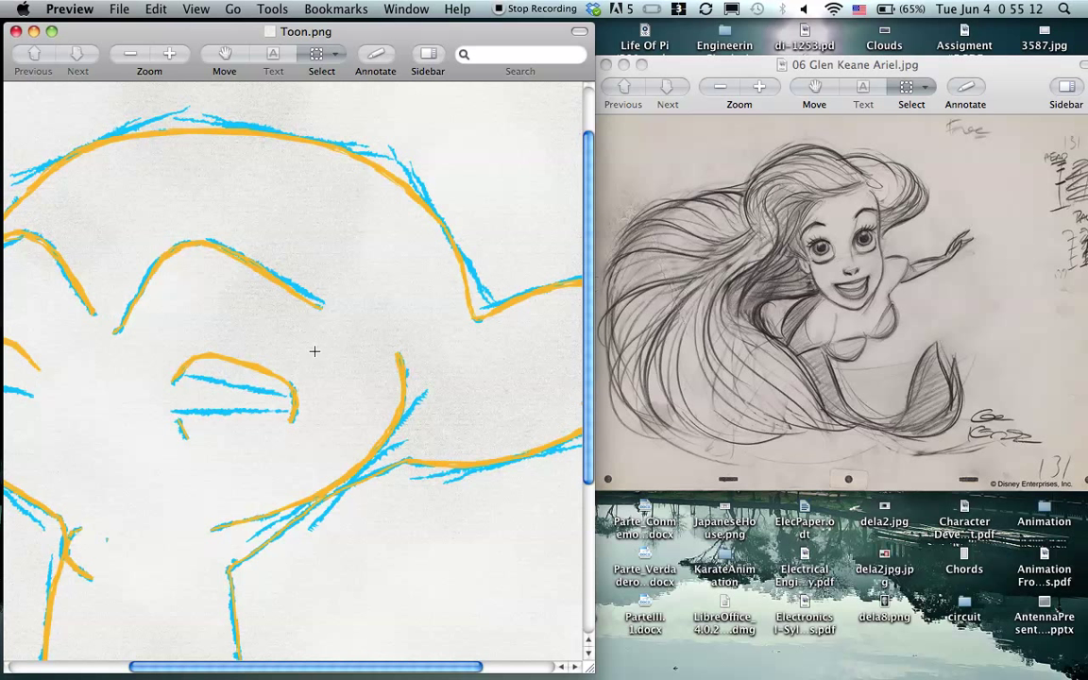
{"action": "key", "text": "super+minus"}
{"action": "key", "text": "super+minus"}
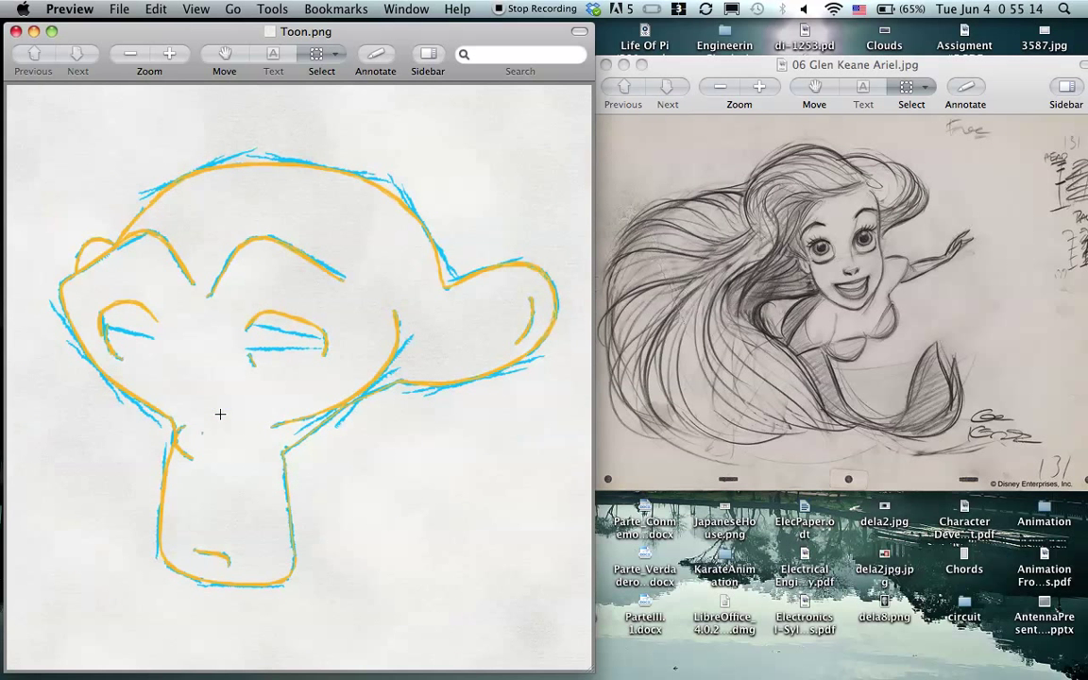
Examine the pencil strokes of the Glen Keane Ariel reference drawing and compare them with the monkey sketch in Toon.png
{"action": "left_click", "coordinate": [710, 70]}
{"action": "left_click", "coordinate": [346, 35]}
{"action": "left_click", "coordinate": [700, 76]}
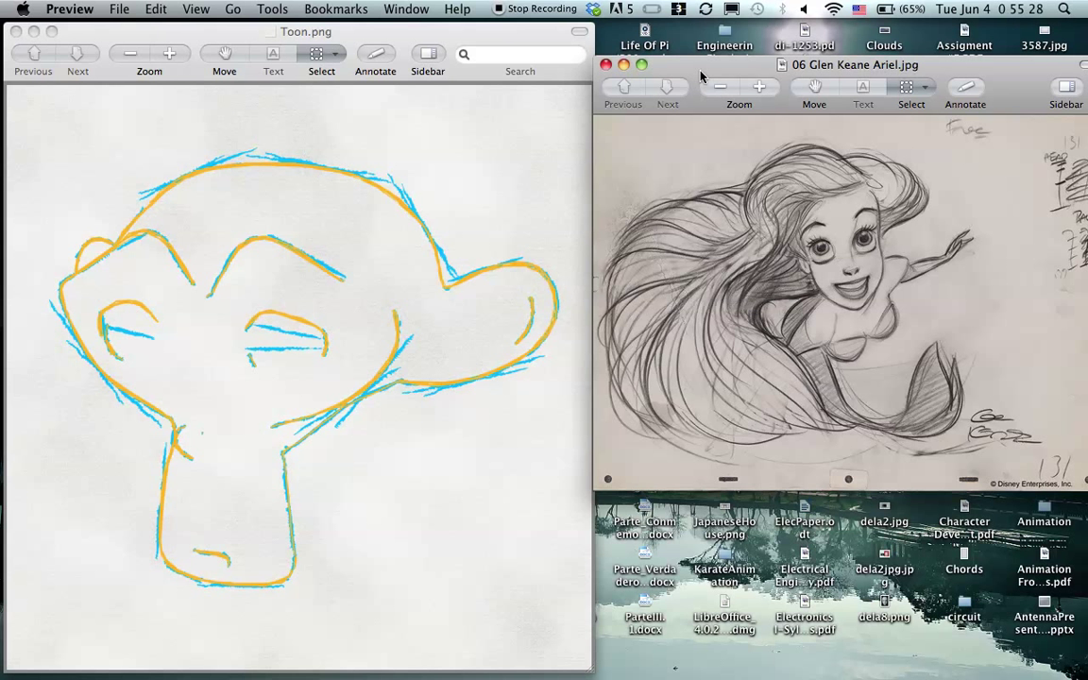
{"action": "key", "text": "ctrl+Right"}
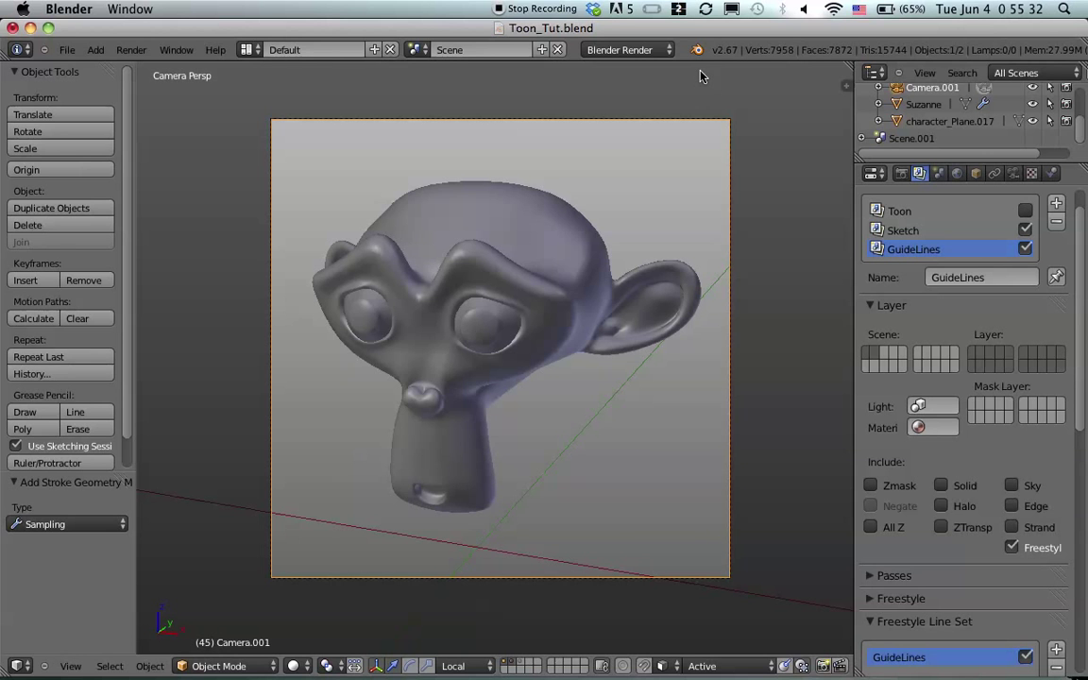
{"action": "key", "text": "ctrl+Left"}
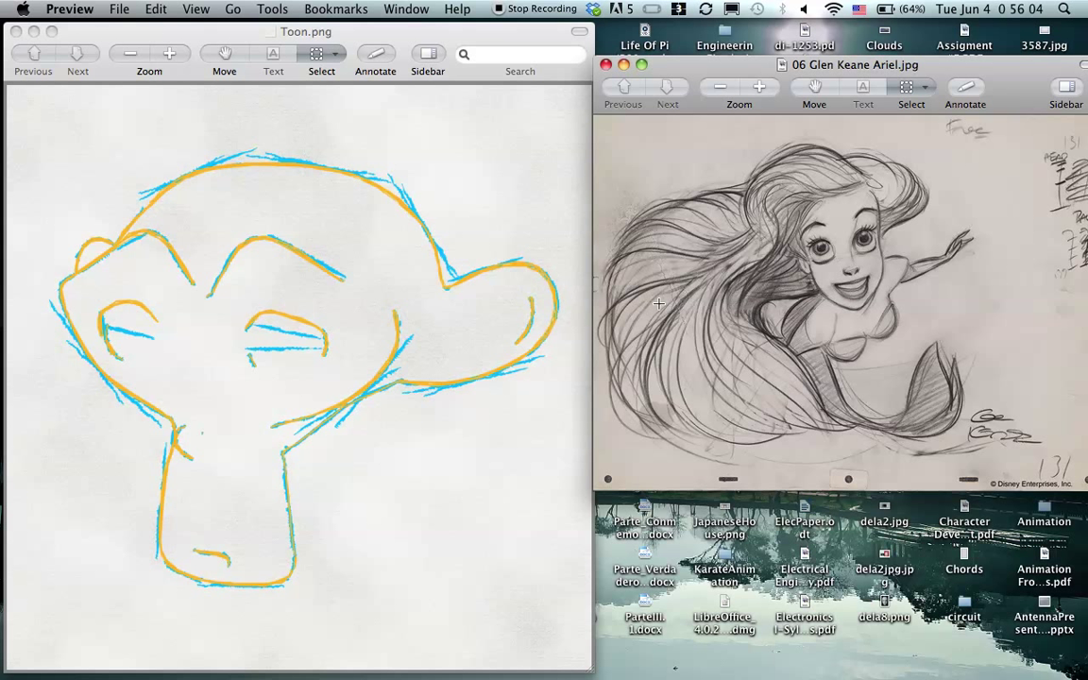
{"action": "scroll", "coordinate": [658, 302], "scroll_direction": "up", "scroll_amount": 3, "text": "ctrl"}
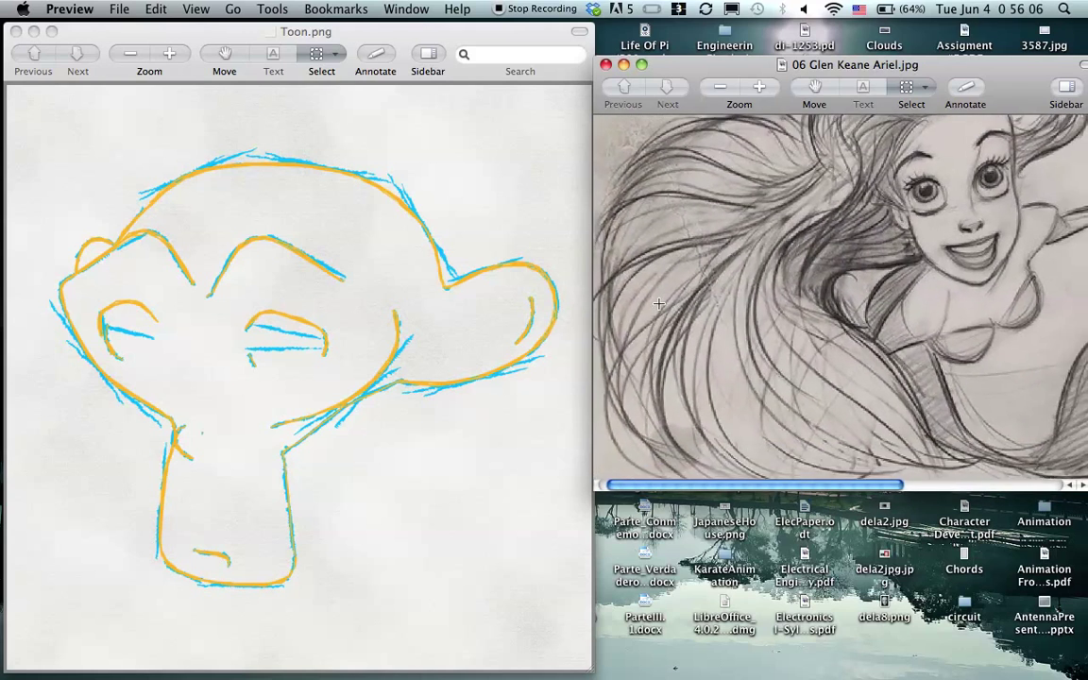
{"action": "scroll", "coordinate": [658, 302], "scroll_direction": "down", "scroll_amount": 2, "text": "ctrl"}
{"action": "scroll", "coordinate": [658, 302], "scroll_direction": "down", "scroll_amount": 3, "text": "ctrl"}
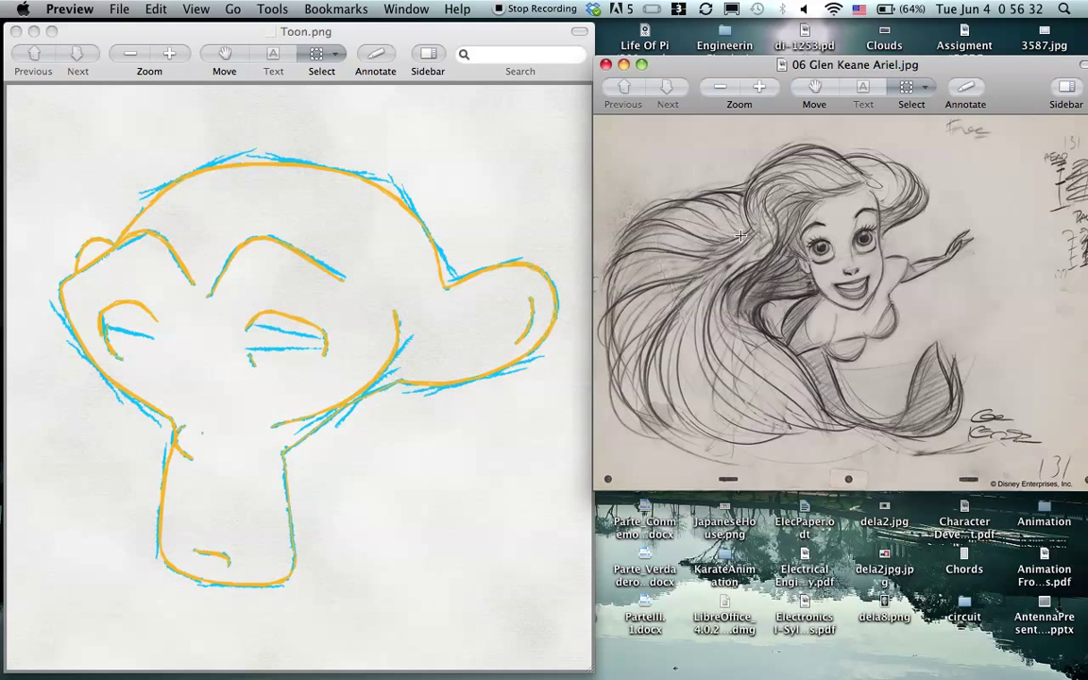
{"action": "left_click", "coordinate": [305, 267]}
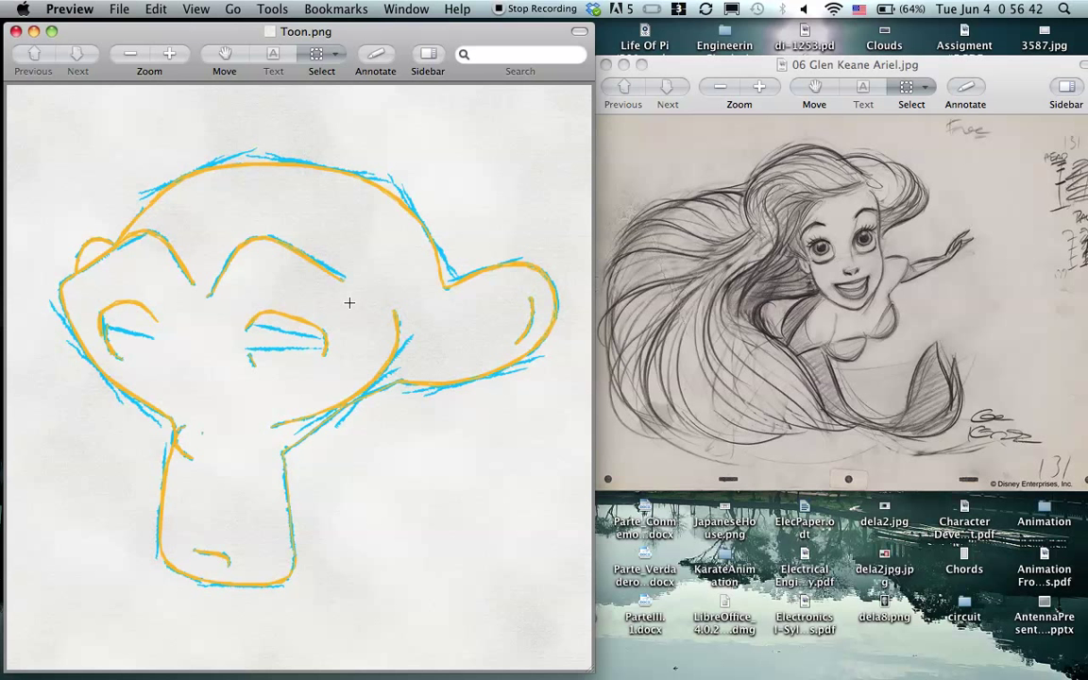
Switch to Blender and examine the Suzanne monkey head and the camera from several angles
{"action": "key", "text": "ctrl+Right"}
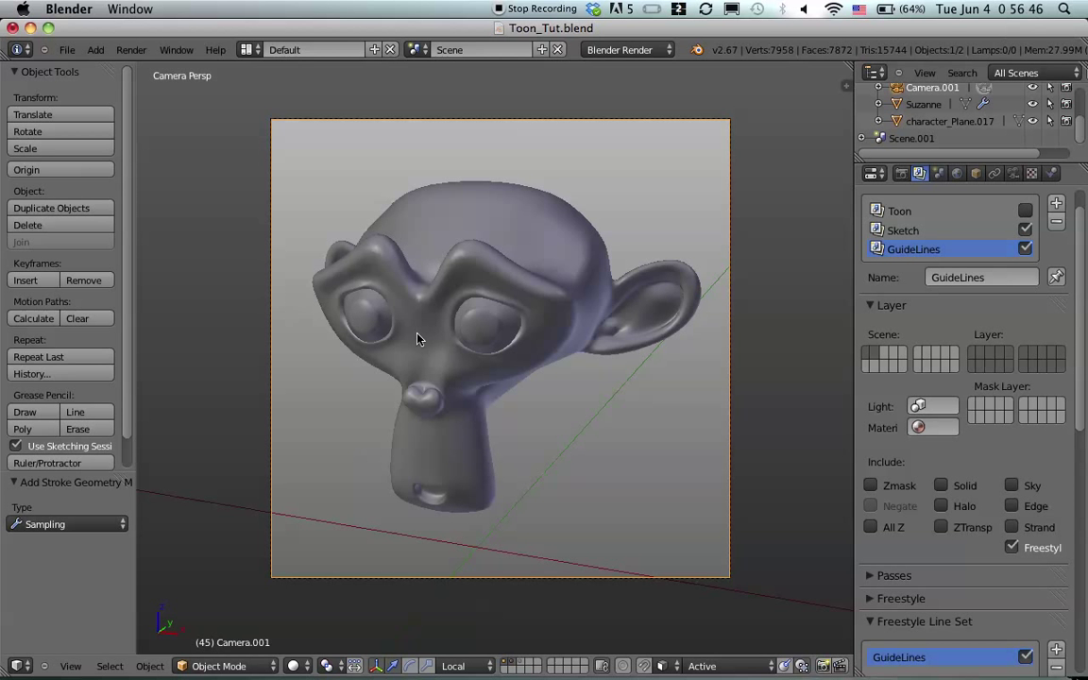
{"action": "scroll", "coordinate": [418, 339], "scroll_direction": "left", "scroll_amount": 10}
{"action": "scroll", "coordinate": [418, 340], "scroll_direction": "left", "scroll_amount": 10}
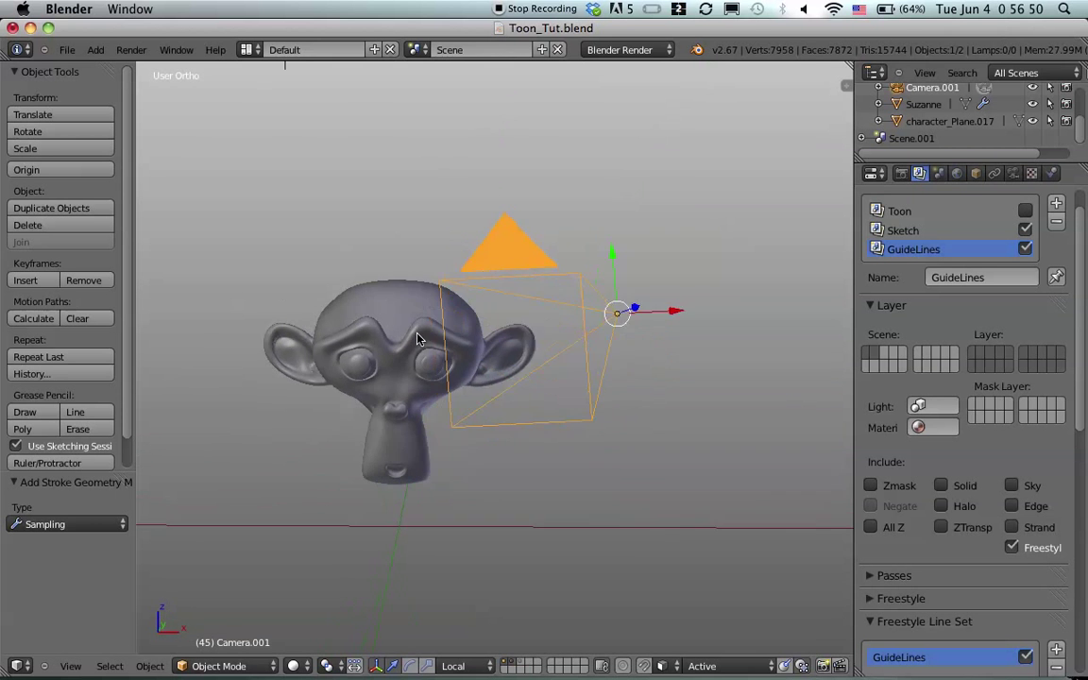
{"action": "scroll", "coordinate": [418, 340], "scroll_direction": "left", "scroll_amount": 3}
{"action": "scroll", "coordinate": [418, 340], "scroll_direction": "down", "scroll_amount": 8}
{"action": "scroll", "coordinate": [418, 340], "scroll_direction": "left", "scroll_amount": 5}
{"action": "scroll", "coordinate": [418, 340], "scroll_direction": "right", "scroll_amount": 5}
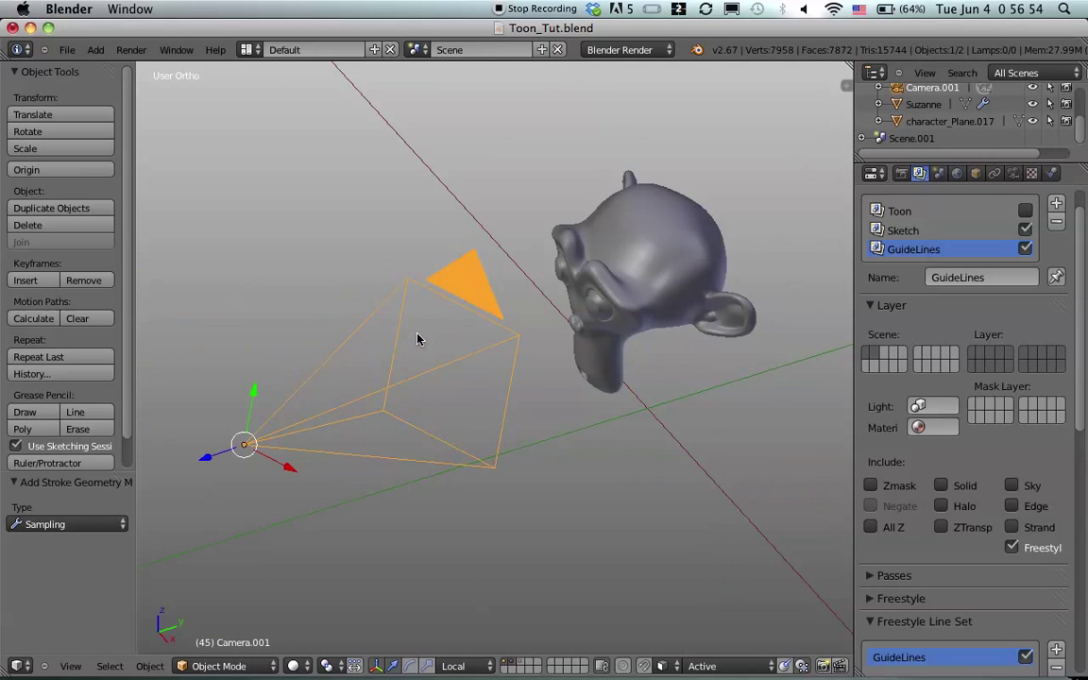
{"action": "scroll", "coordinate": [418, 340], "scroll_direction": "left", "scroll_amount": 10}
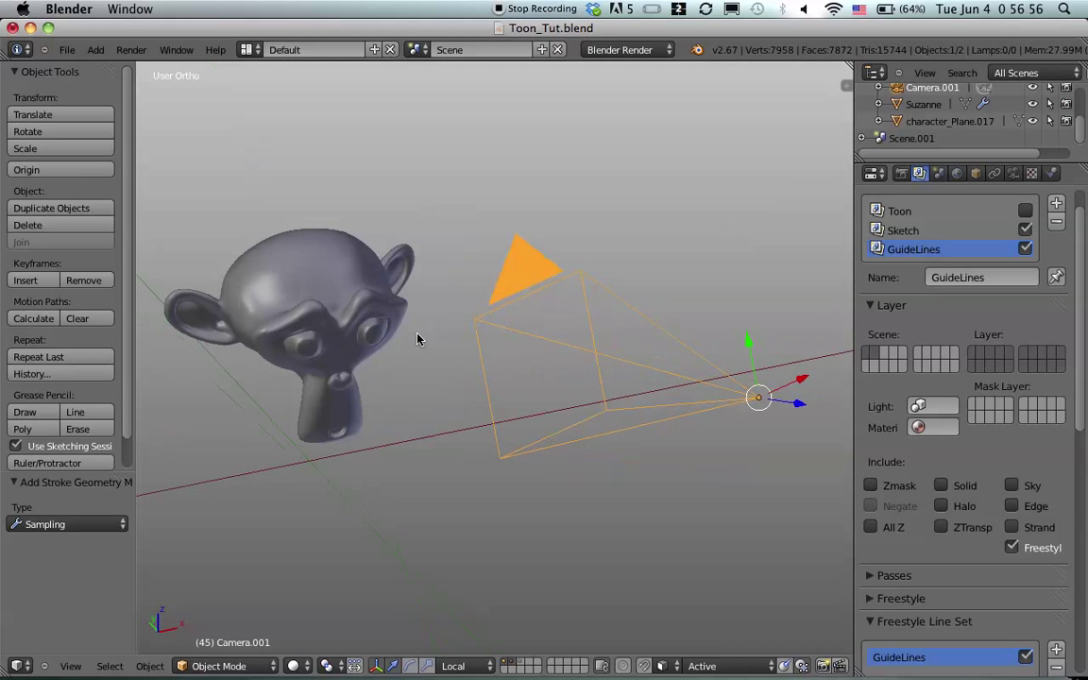
{"action": "scroll", "coordinate": [418, 340], "scroll_direction": "right", "scroll_amount": 5}
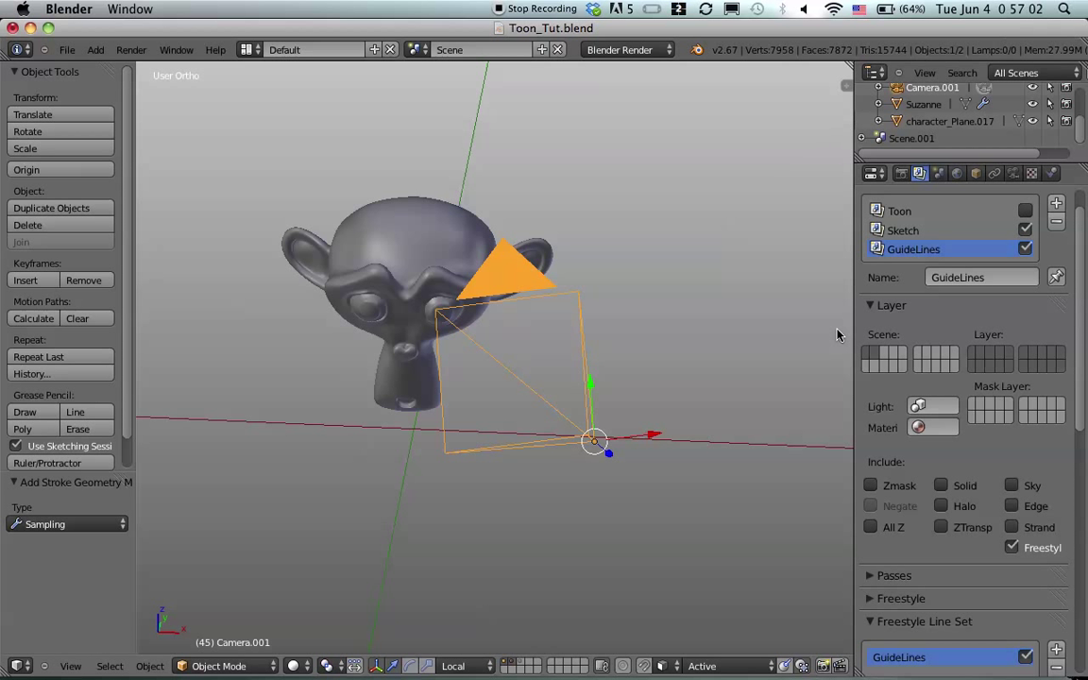
Inspect the camera's placement in front of the monkey head and return to the camera view
{"action": "scroll", "coordinate": [486, 261], "scroll_direction": "down", "scroll_amount": 5}
{"action": "middle_click_drag", "start_coordinate": [486, 261], "coordinate": [569, 306]}
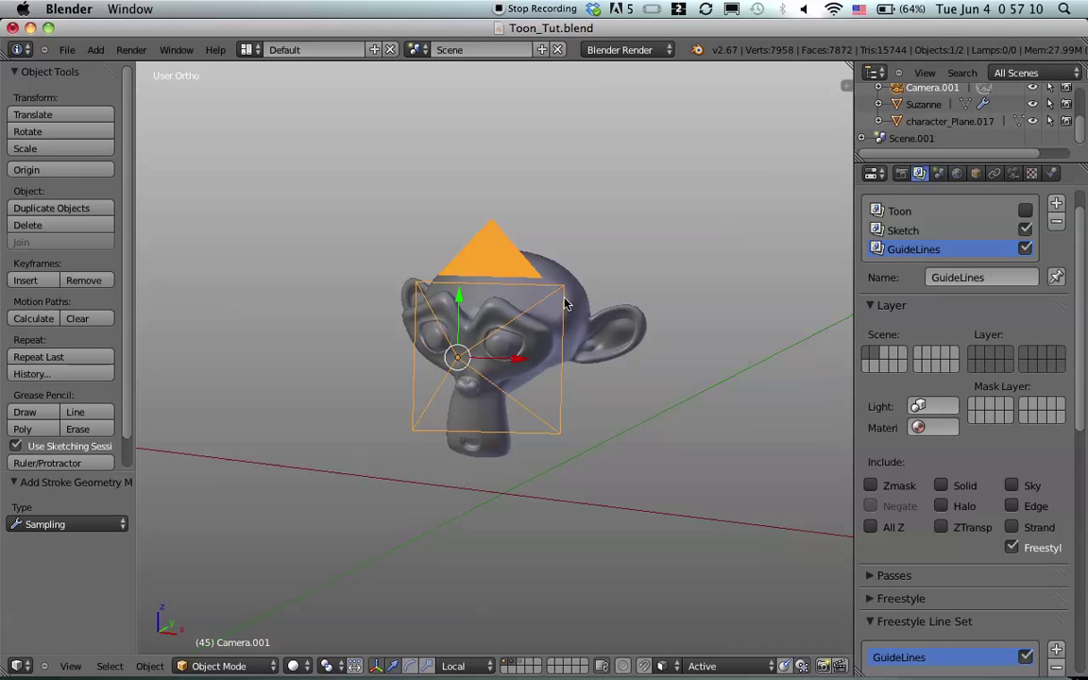
{"action": "middle_click_drag", "start_coordinate": [515, 369], "coordinate": [513, 373]}
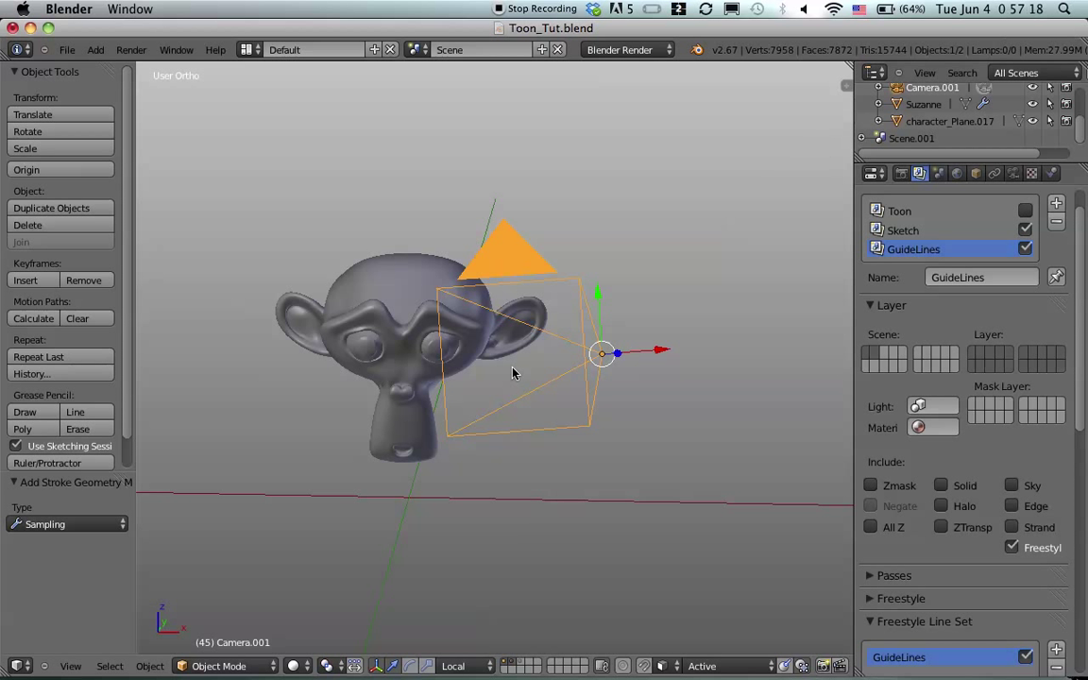
{"action": "scroll", "coordinate": [513, 373], "scroll_direction": "left", "scroll_amount": 5}
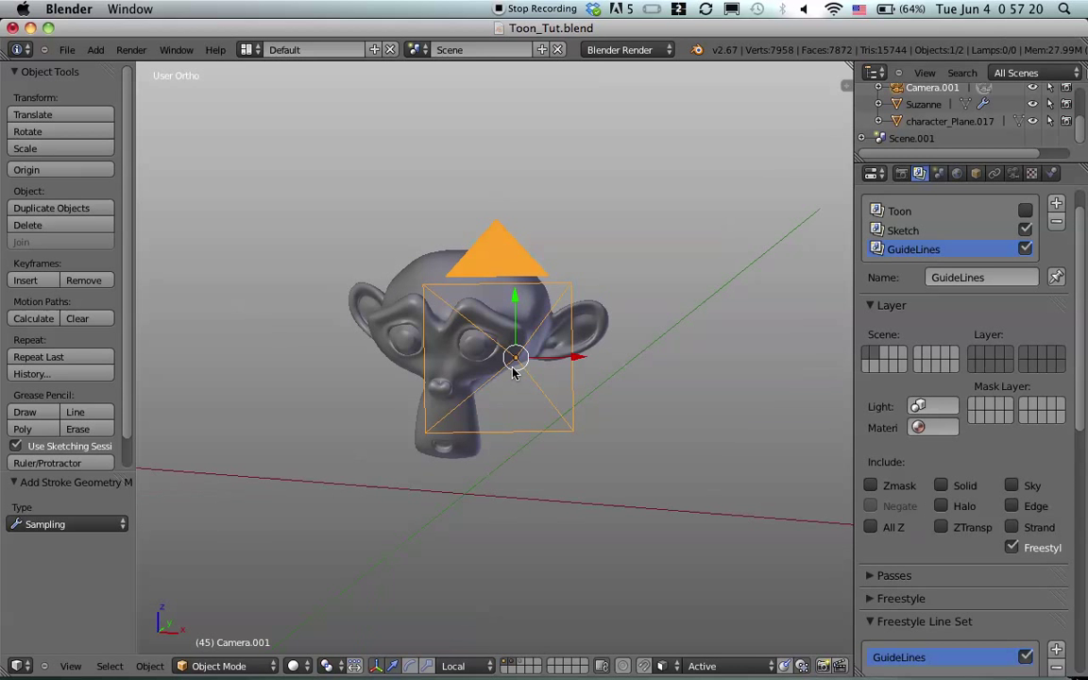
{"action": "key", "text": "KP_0"}
{"action": "key", "text": "ctrl+alt+q"}
{"action": "key", "text": "ctrl+alt+q"}
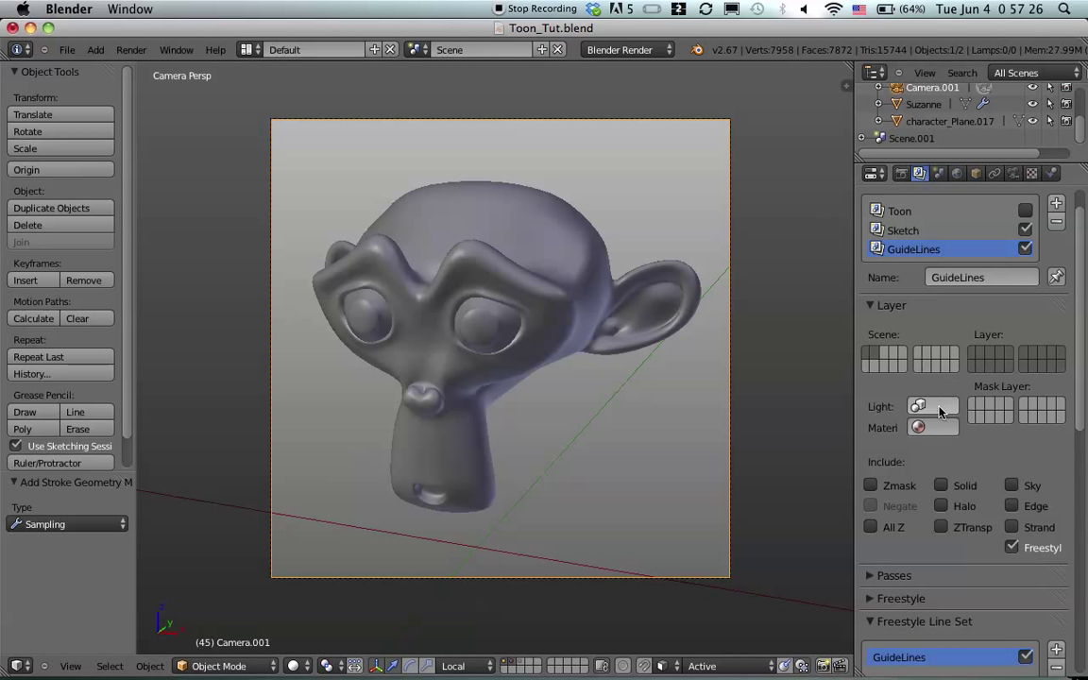
Show the scene's render settings and inspect the tile size among the Performance options
{"action": "scroll", "coordinate": [930, 411], "scroll_direction": "up", "scroll_amount": 2}
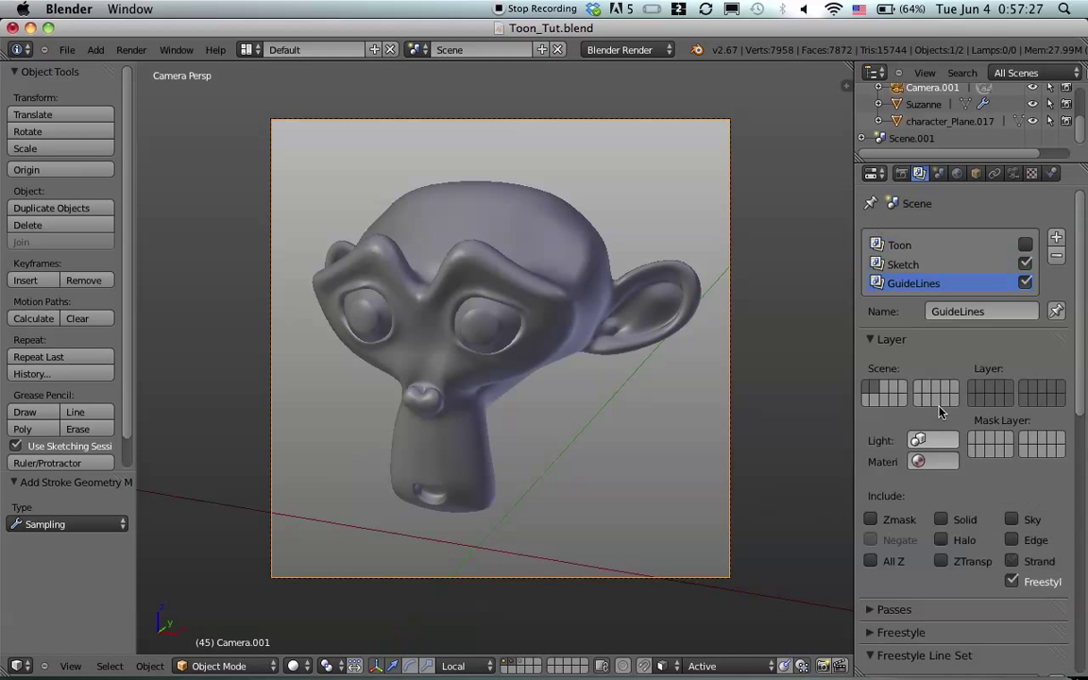
{"action": "left_click", "coordinate": [901, 174]}
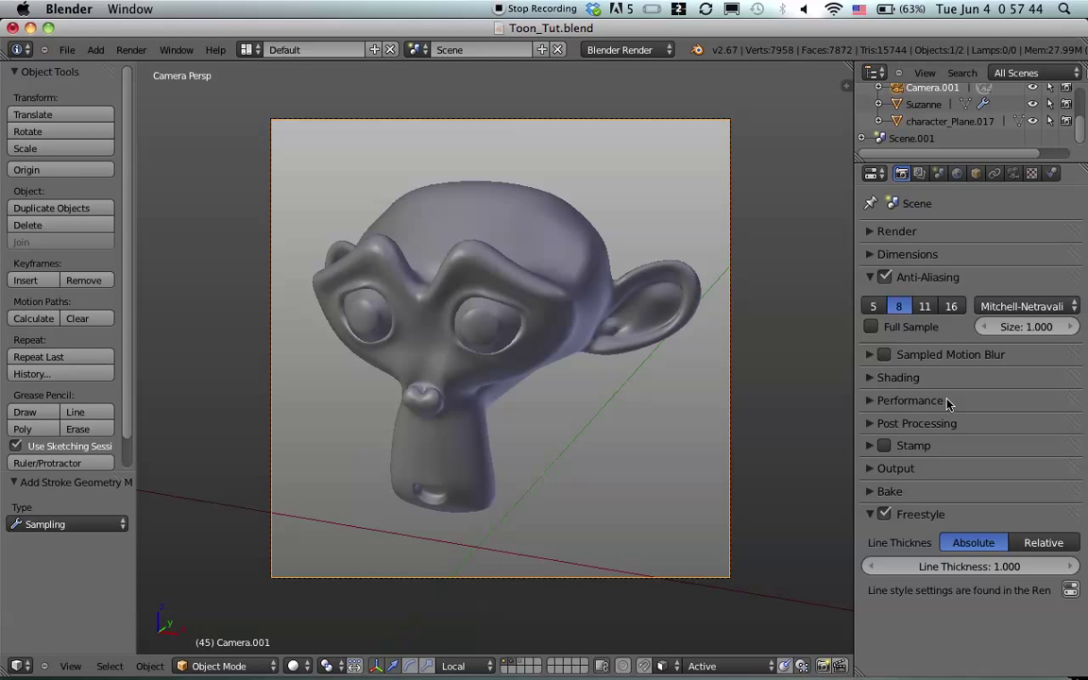
{"action": "left_click", "coordinate": [870, 401]}
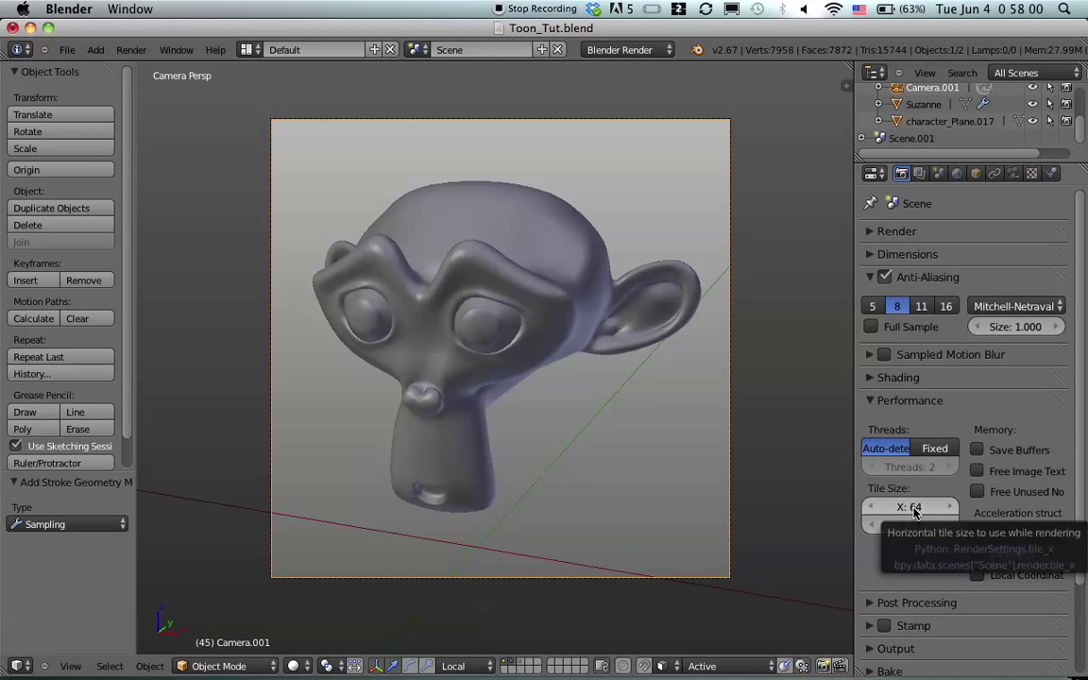
{"action": "left_click", "coordinate": [872, 406]}
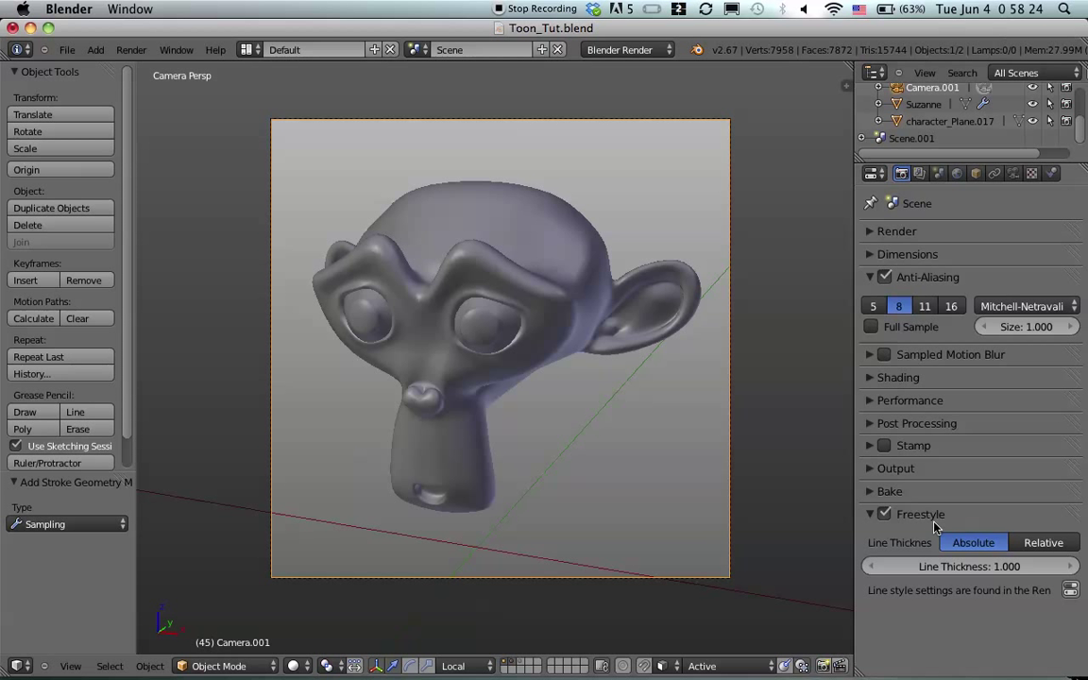
Switch Freestyle rendering off and back on for the scene
{"action": "left_click", "coordinate": [884, 514]}
{"action": "left_click", "coordinate": [884, 514]}
Try a render resolution scale of 50% in the scene's dimensions and restore it to 100%
{"action": "left_click", "coordinate": [870, 255]}
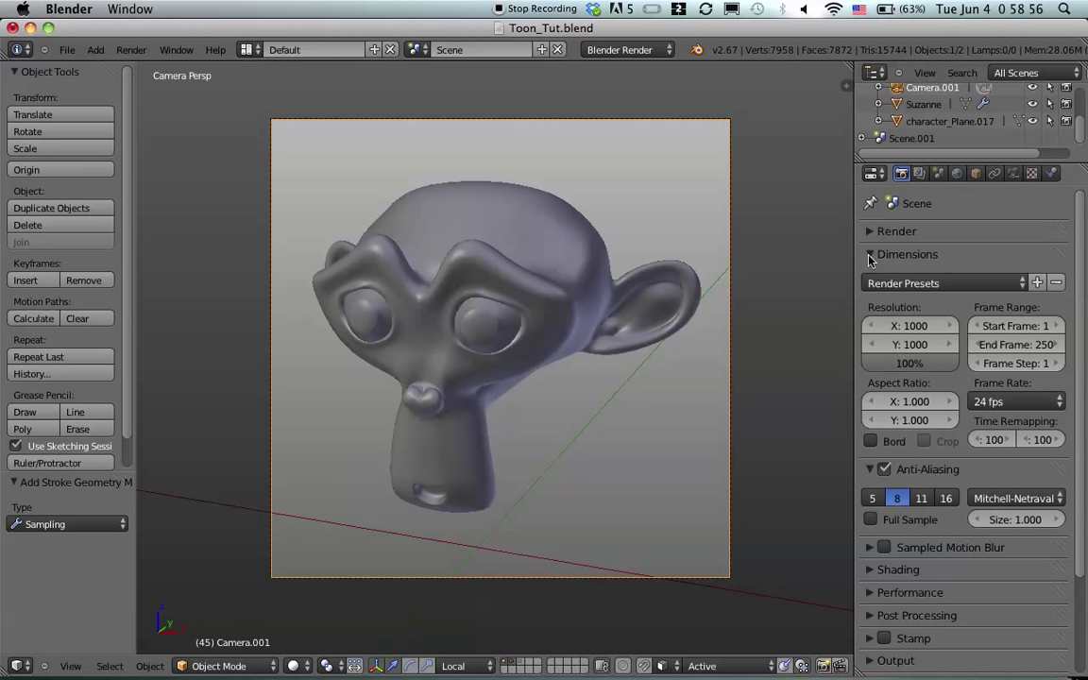
{"action": "left_click", "coordinate": [908, 367]}
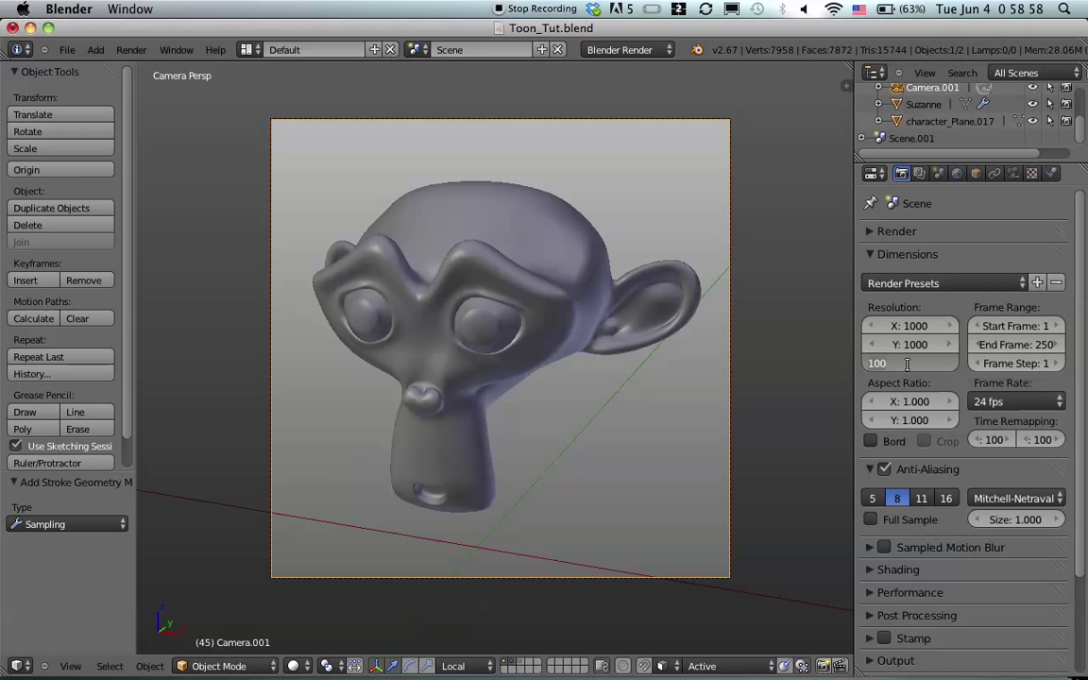
{"action": "type", "text": "50"}
{"action": "key", "text": "Return"}
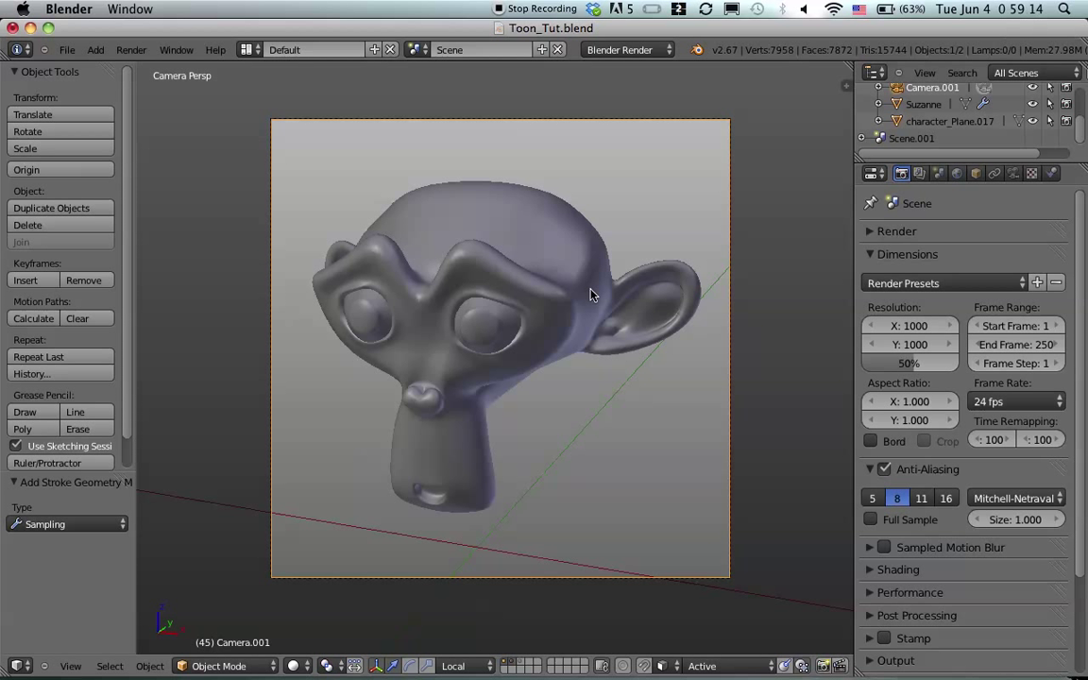
{"action": "left_click", "coordinate": [898, 362]}
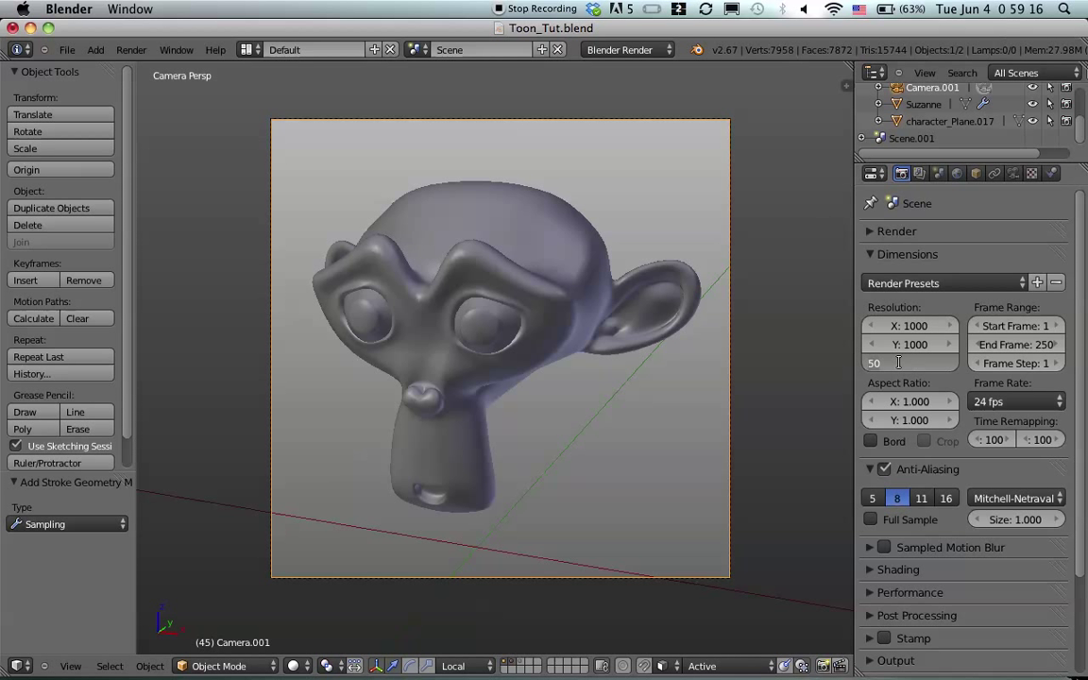
{"action": "key", "text": "Return"}
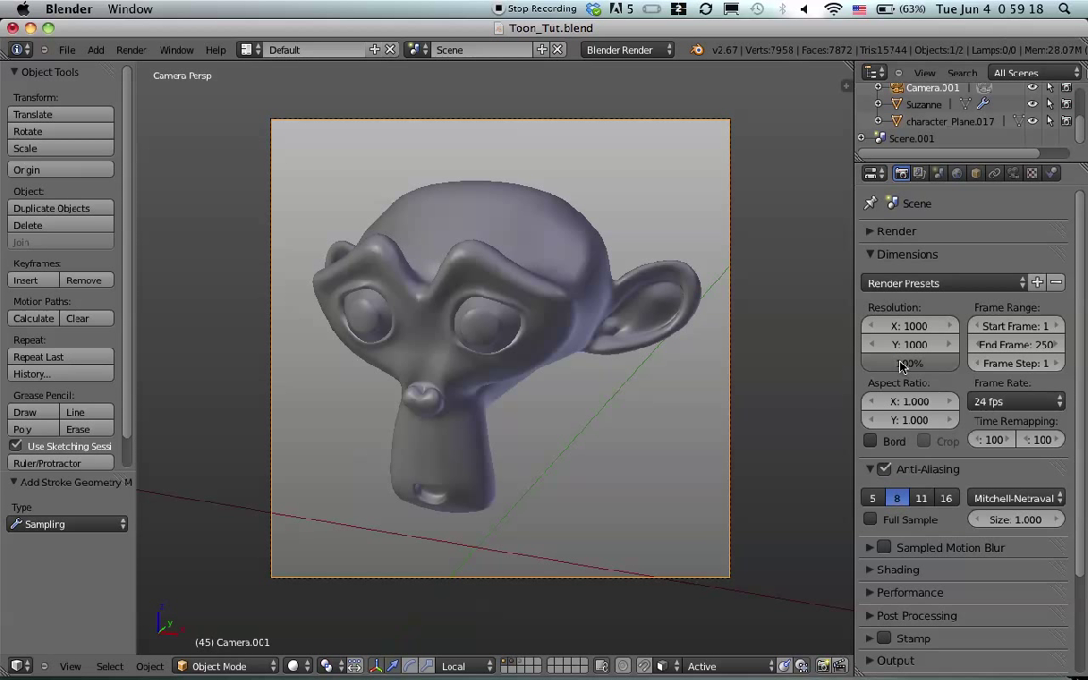
Examine the Toon render layer's settings and compare them with the Suzanne and Ariel reference images in Preview before returning to Blender
{"action": "left_click", "coordinate": [921, 174]}
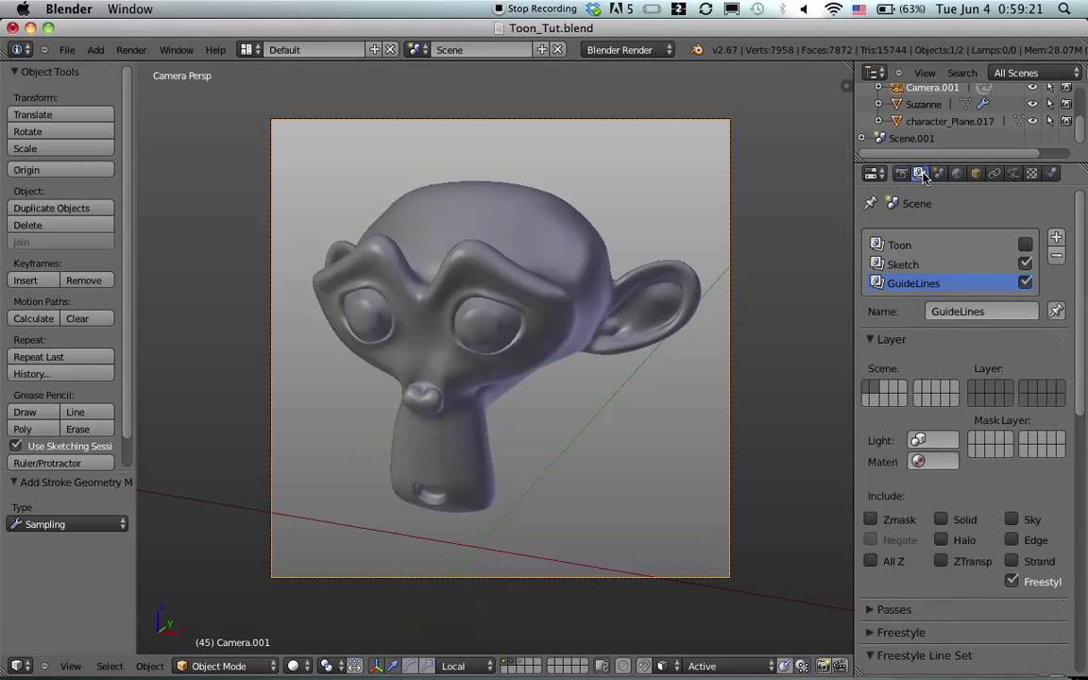
{"action": "left_click", "coordinate": [922, 247]}
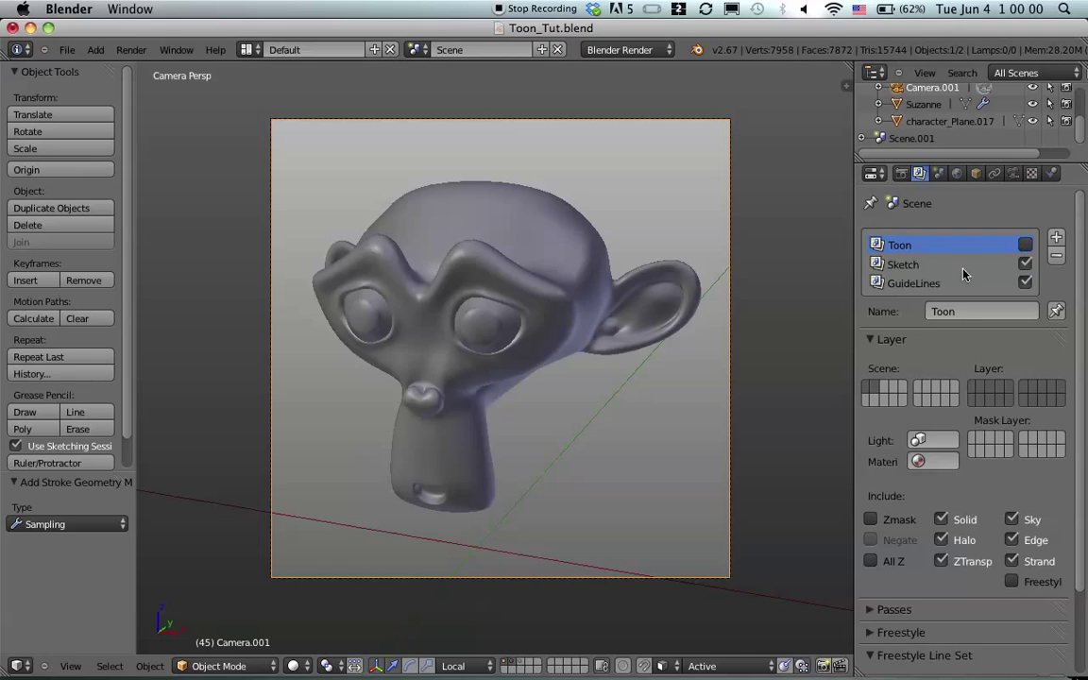
{"action": "key", "text": "ctrl+3"}
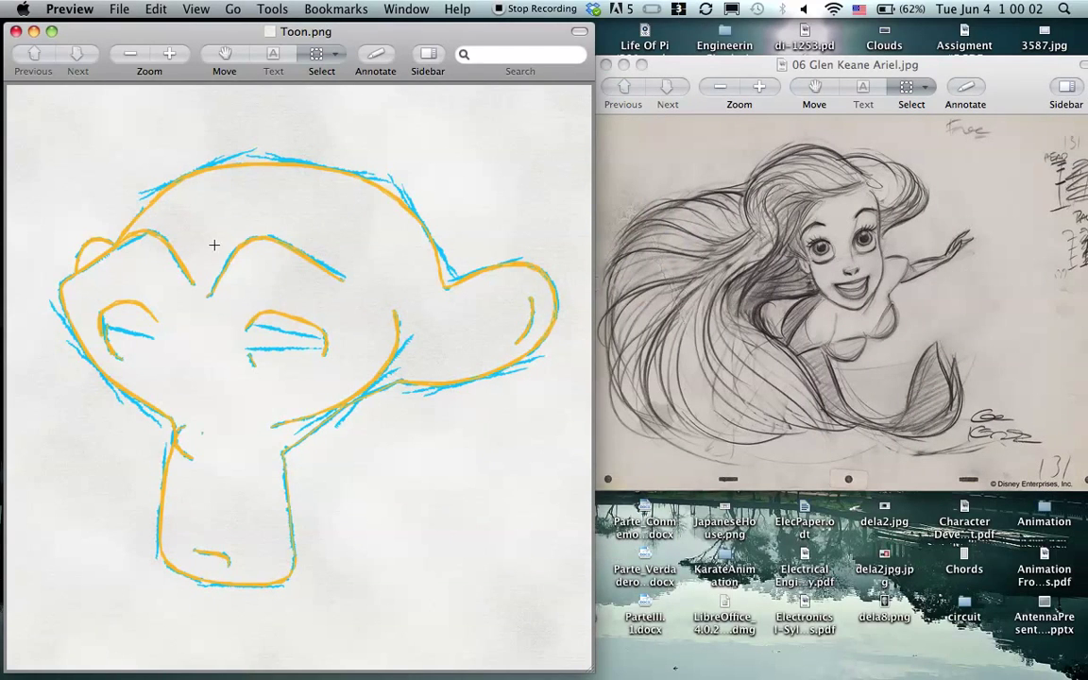
{"action": "key", "text": "ctrl+2"}
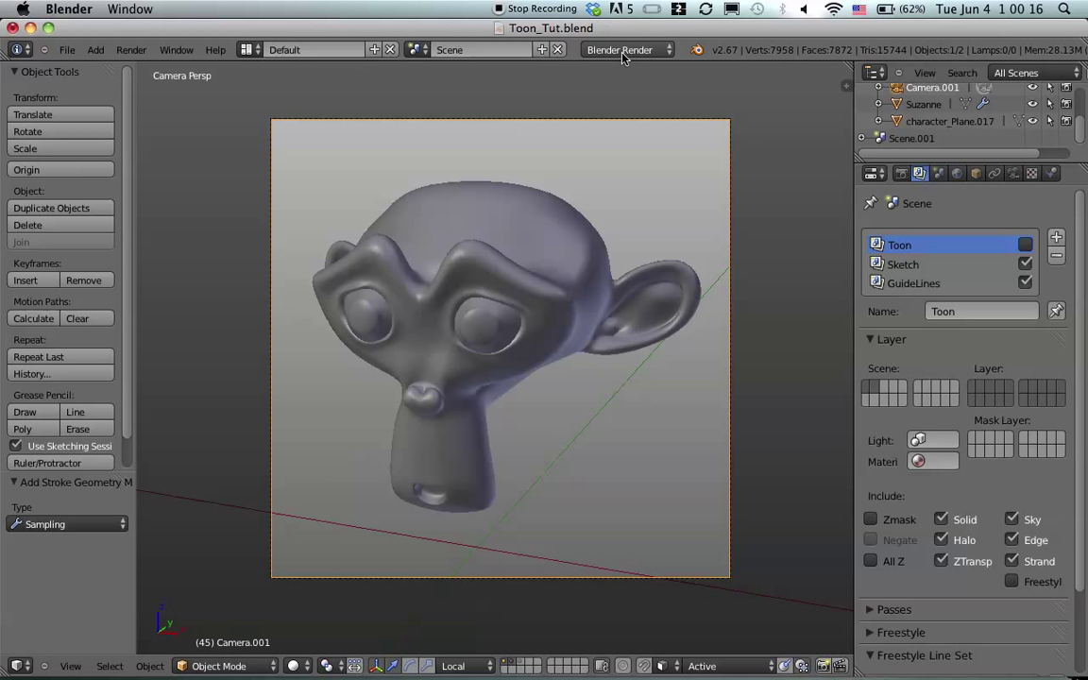
Show the Sketch render layer's settings and make GuideLines the active render layer
{"action": "left_click", "coordinate": [913, 269]}
{"action": "left_click", "coordinate": [915, 285]}
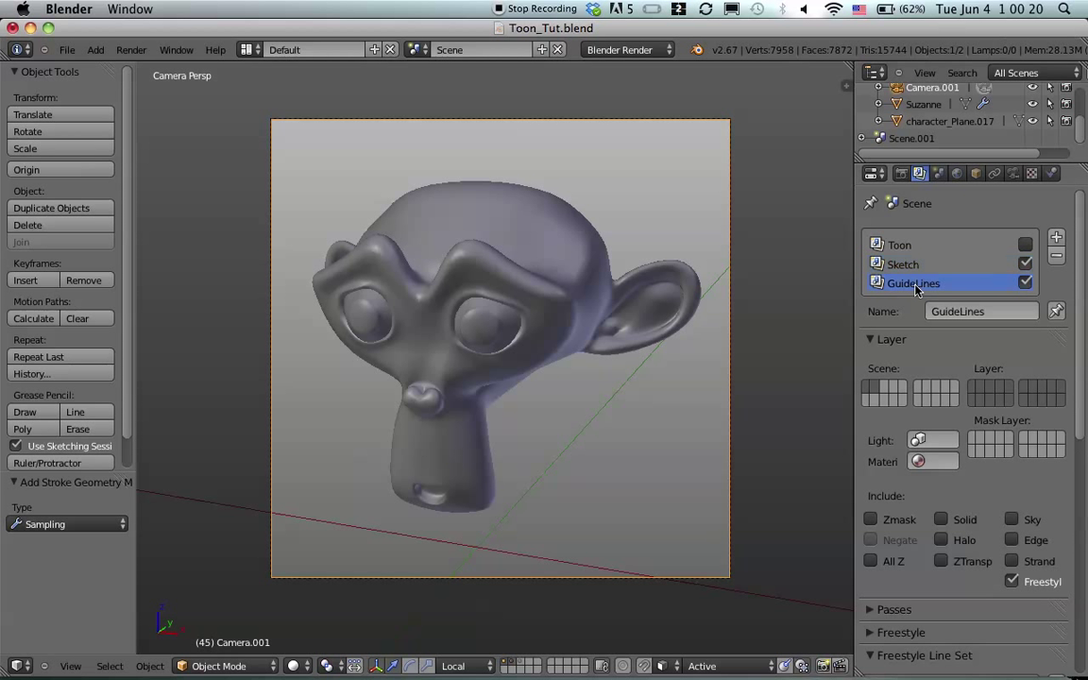
{"action": "left_click", "coordinate": [916, 268]}
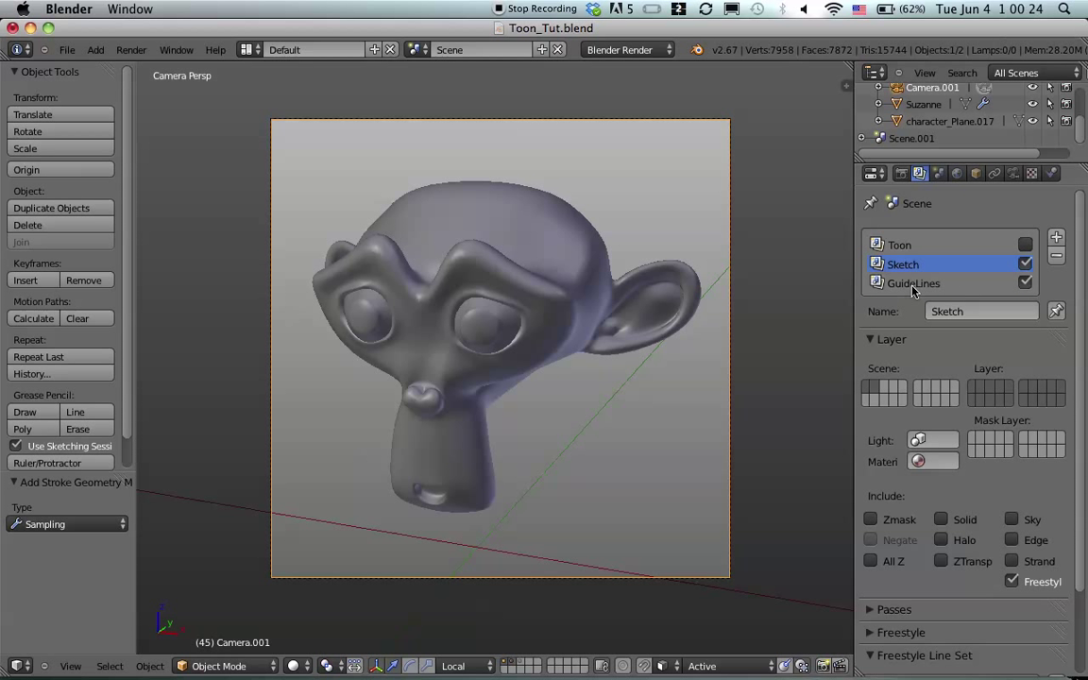
{"action": "left_click", "coordinate": [913, 289]}
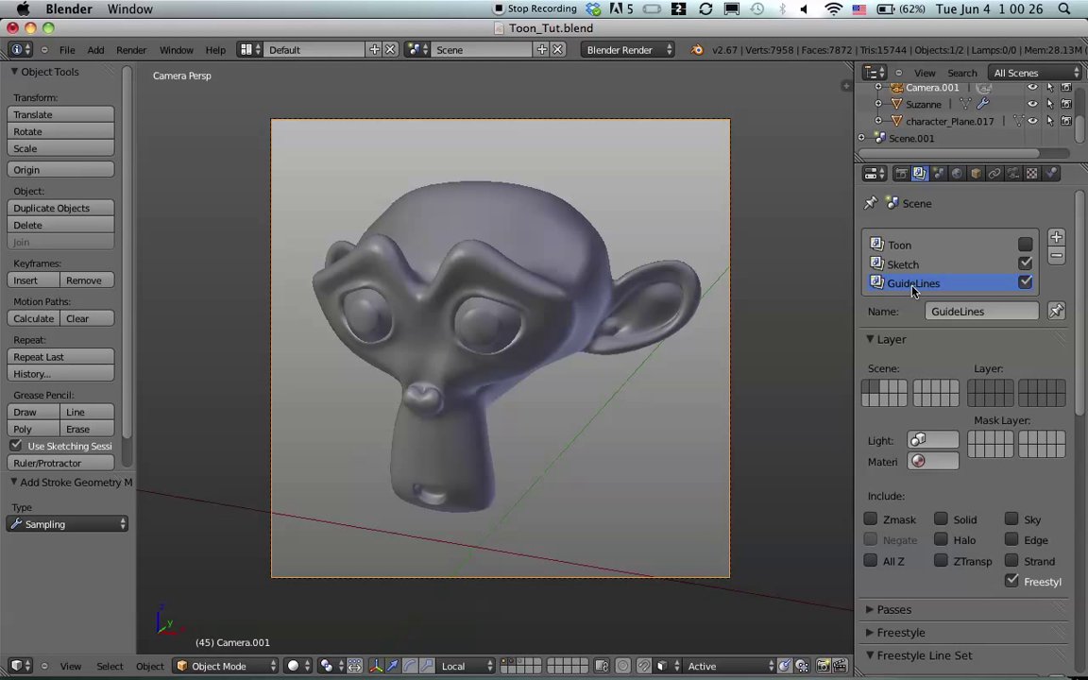
Inspect which elements and render passes are included in the GuideLines render layer
{"action": "scroll", "coordinate": [914, 289], "scroll_direction": "down", "scroll_amount": 5}
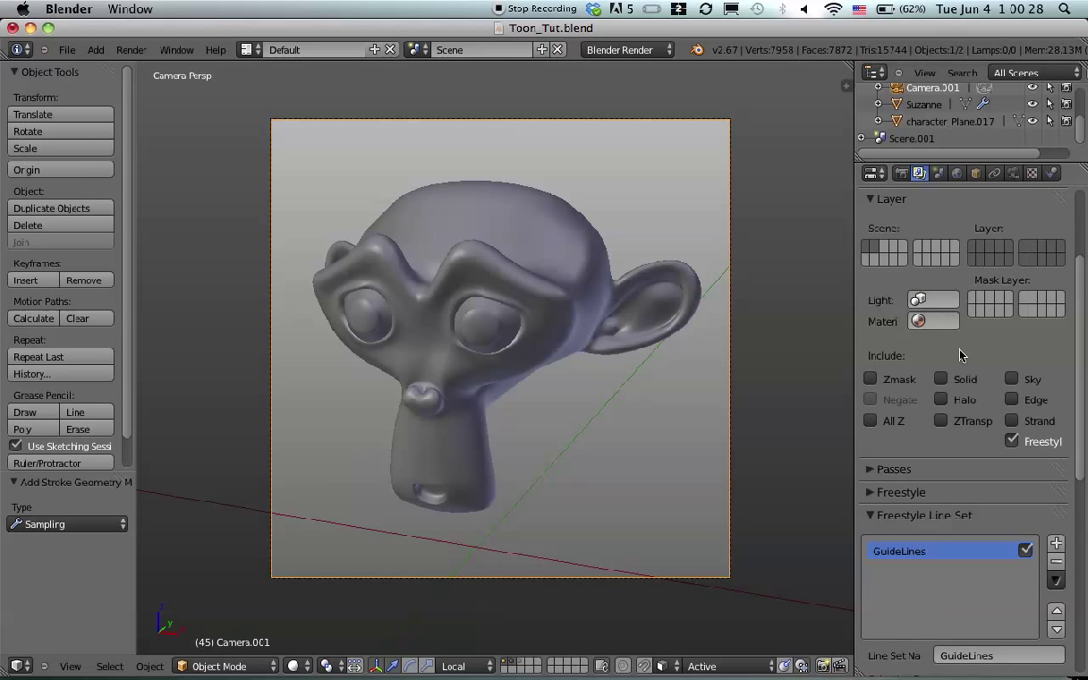
{"action": "left_click", "coordinate": [871, 472]}
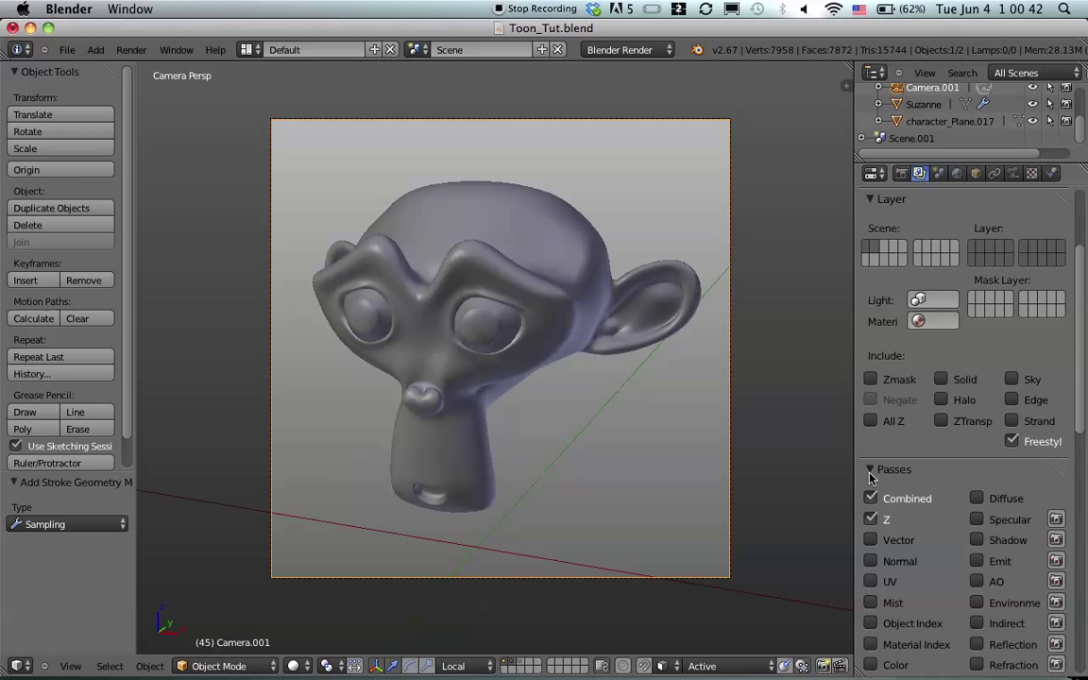
{"action": "left_click", "coordinate": [870, 472]}
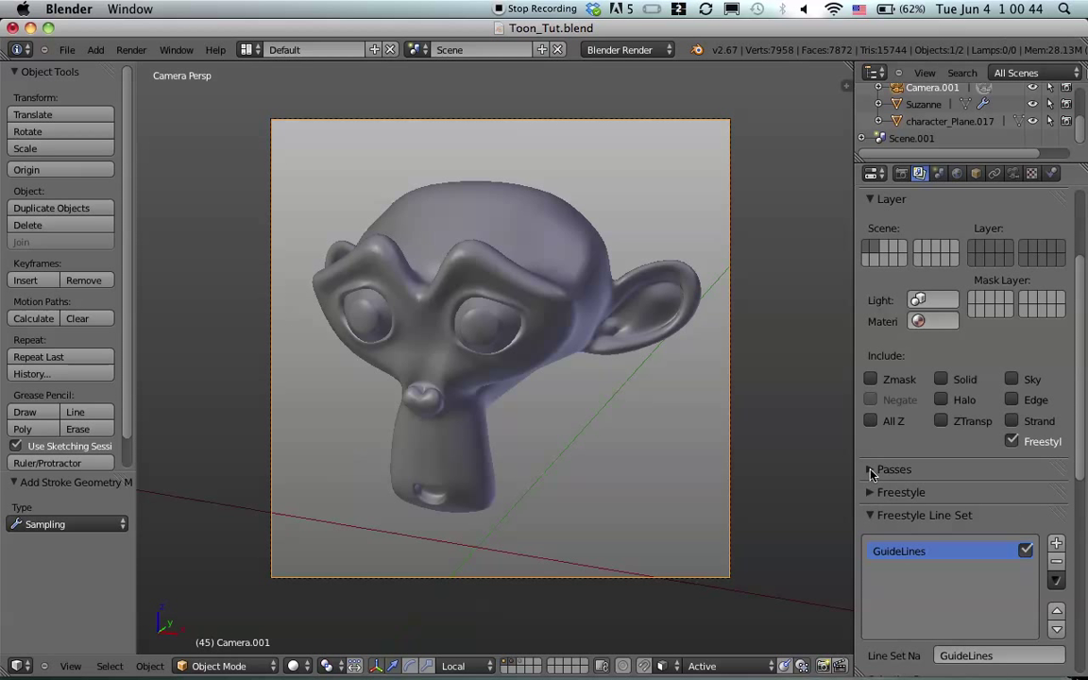
{"action": "left_click", "coordinate": [870, 469]}
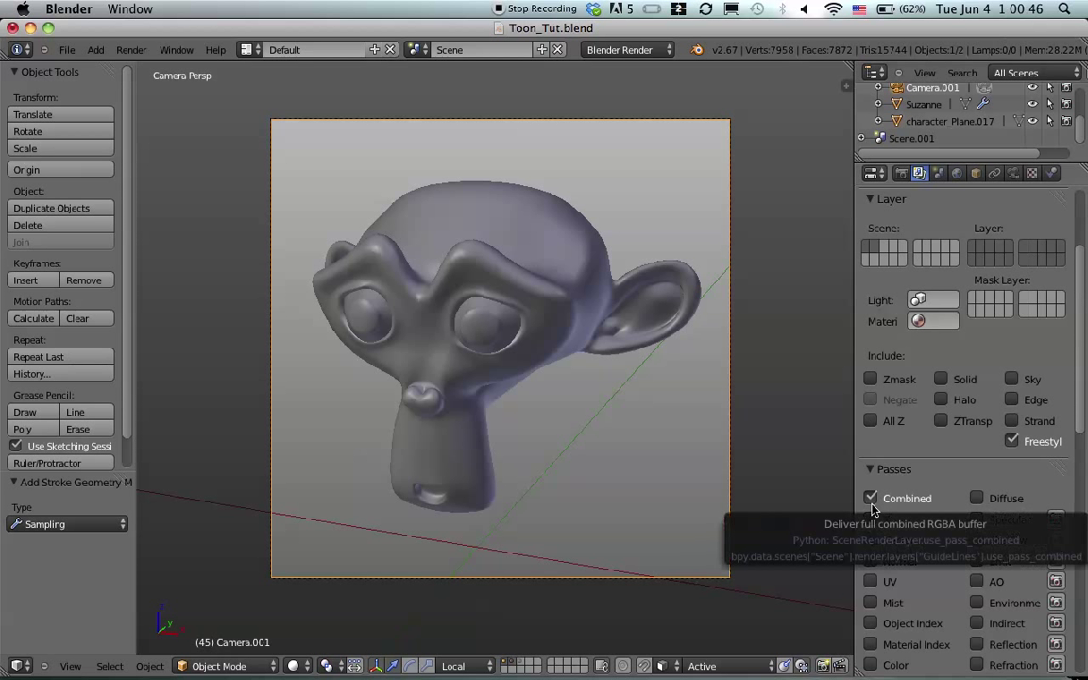
{"action": "left_click", "coordinate": [872, 471]}
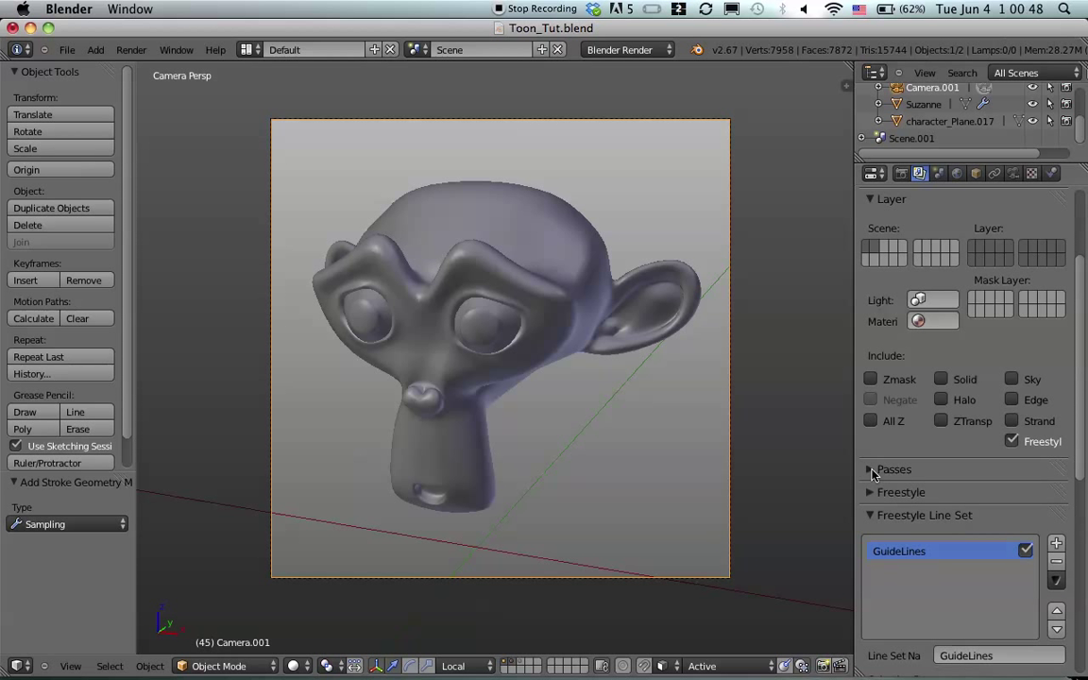
Replace the existing Freestyle line set of the GuideLines layer with a new one named GuideLines
{"action": "scroll", "coordinate": [872, 474], "scroll_direction": "down", "scroll_amount": 3}
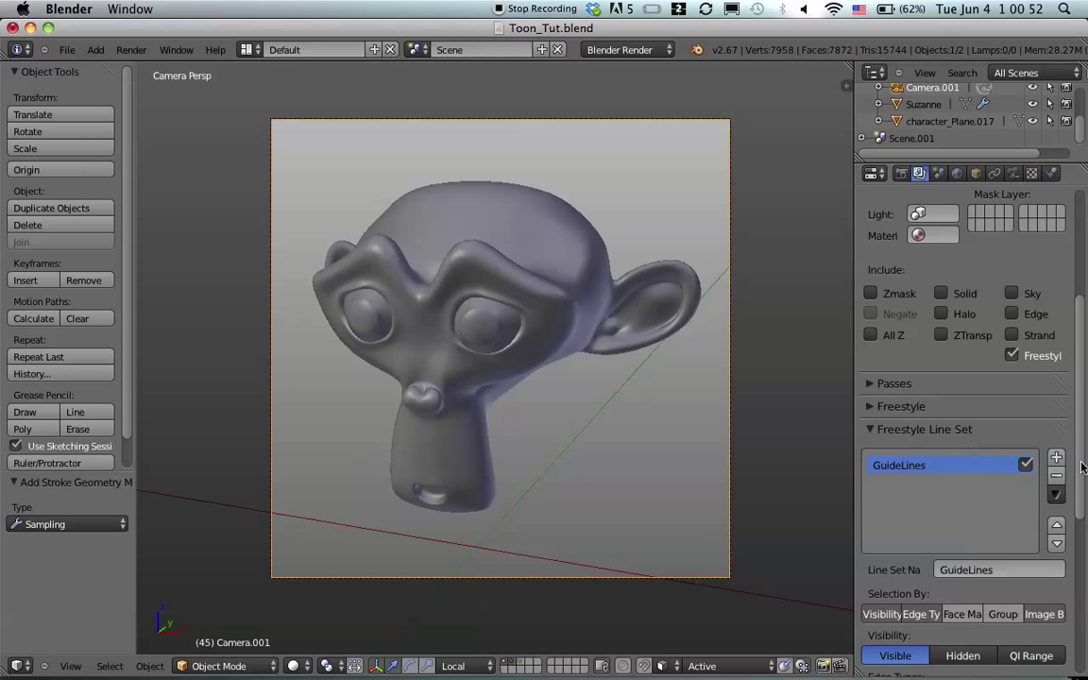
{"action": "left_click", "coordinate": [1055, 479]}
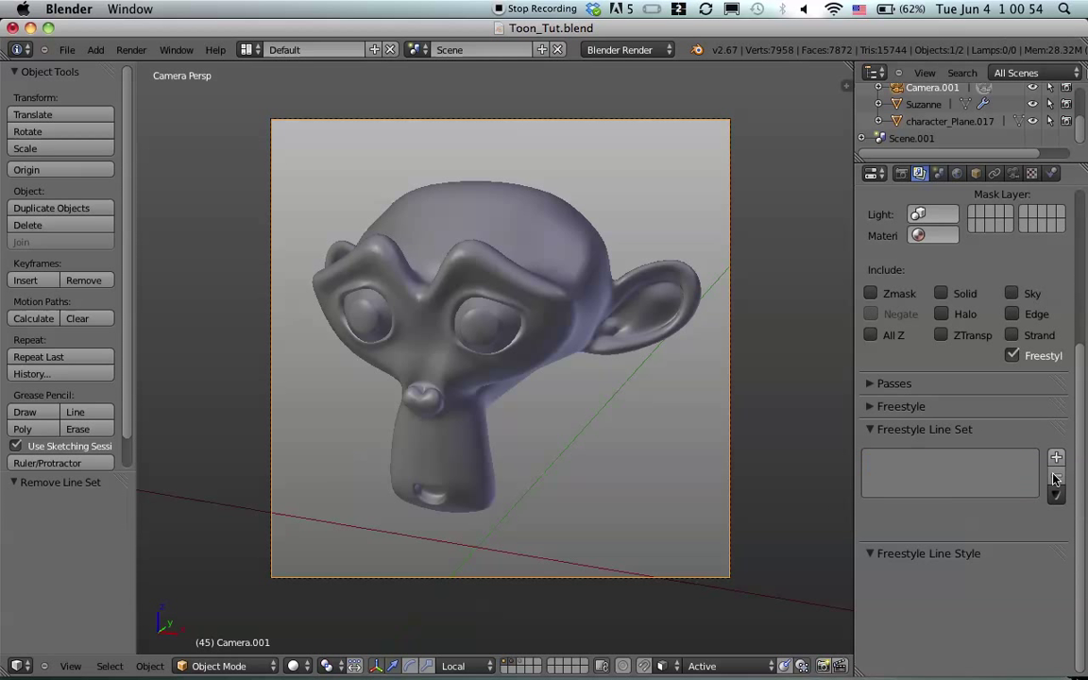
{"action": "left_click", "coordinate": [1055, 458]}
{"action": "left_click", "coordinate": [984, 570]}
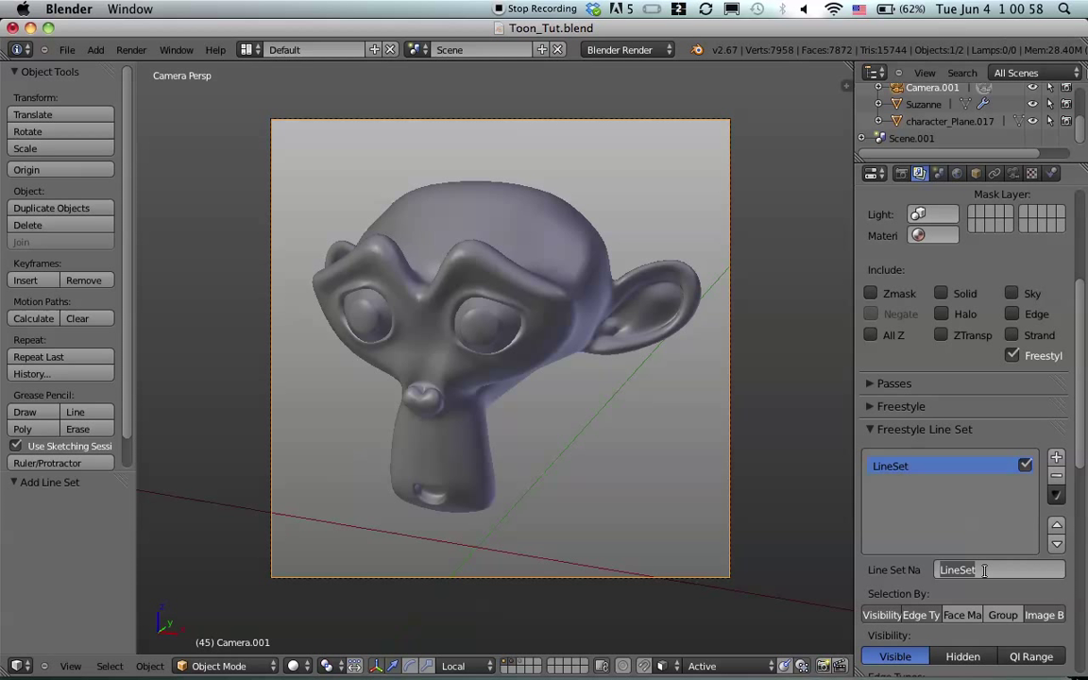
{"action": "type", "text": "GuideLines"}
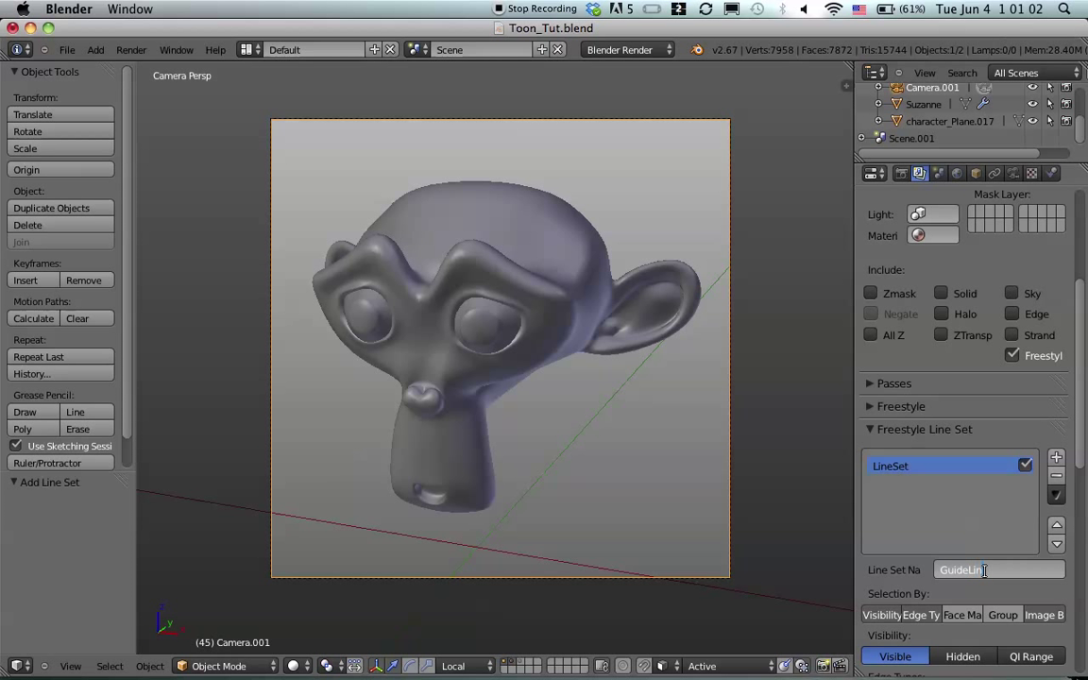
{"action": "key", "text": "Return"}
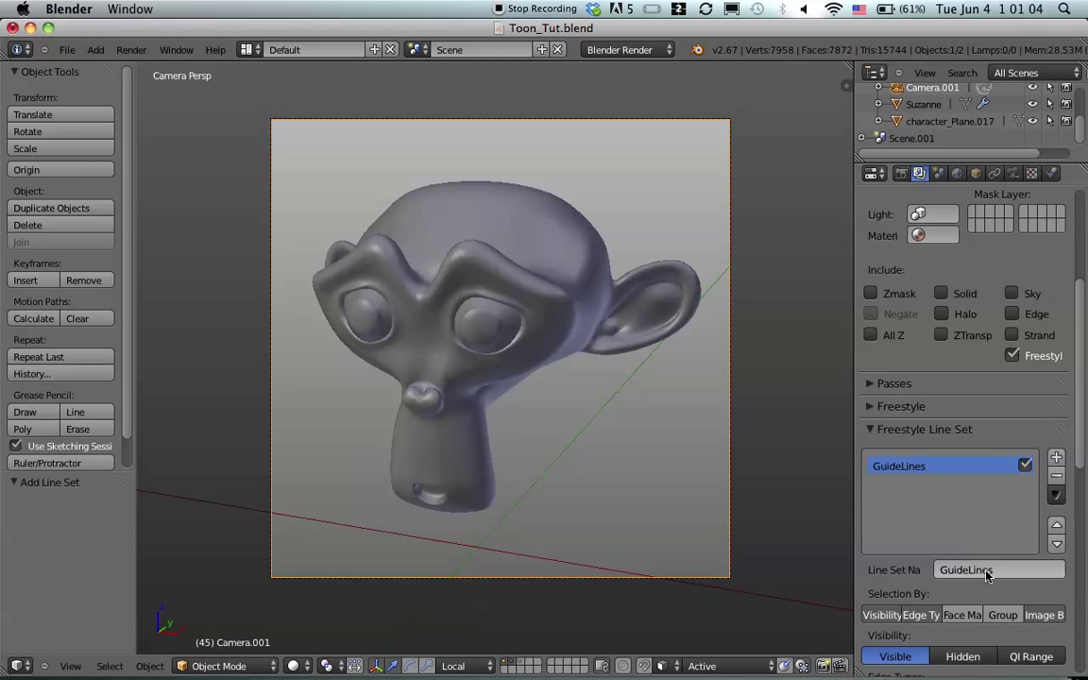
Exclude crease edges from the edge types selected by the GuideLines line set
{"action": "scroll", "coordinate": [987, 575], "scroll_direction": "down", "scroll_amount": 6}
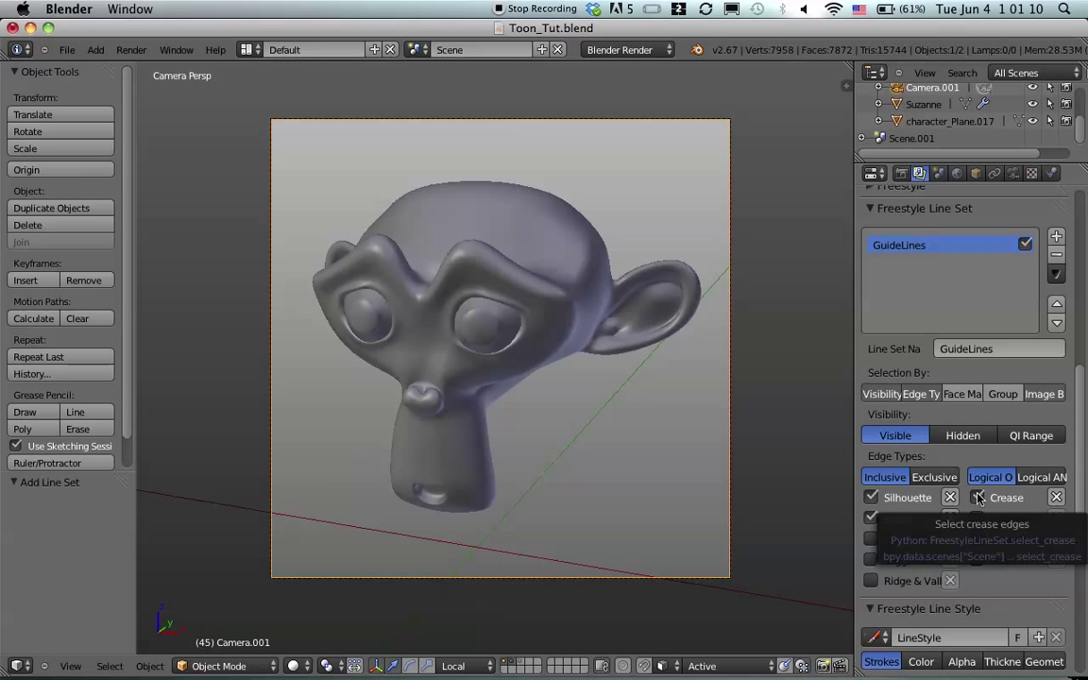
{"action": "left_click", "coordinate": [979, 497]}
{"action": "scroll", "coordinate": [938, 498], "scroll_direction": "down", "scroll_amount": 3}
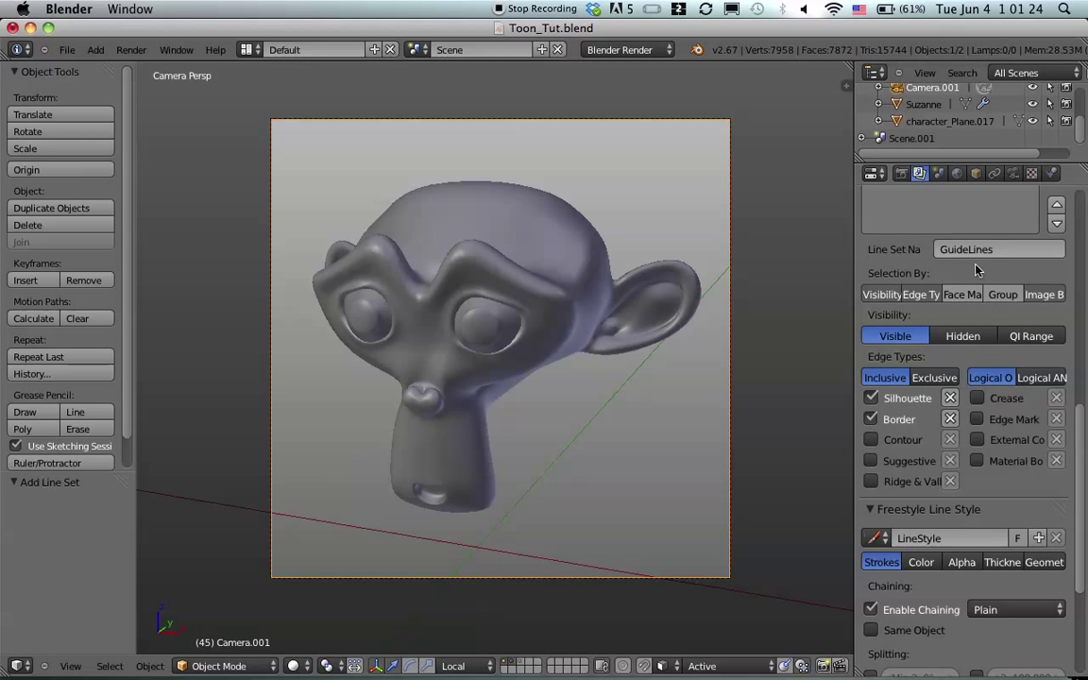
{"action": "scroll", "coordinate": [963, 272], "scroll_direction": "up", "scroll_amount": 3}
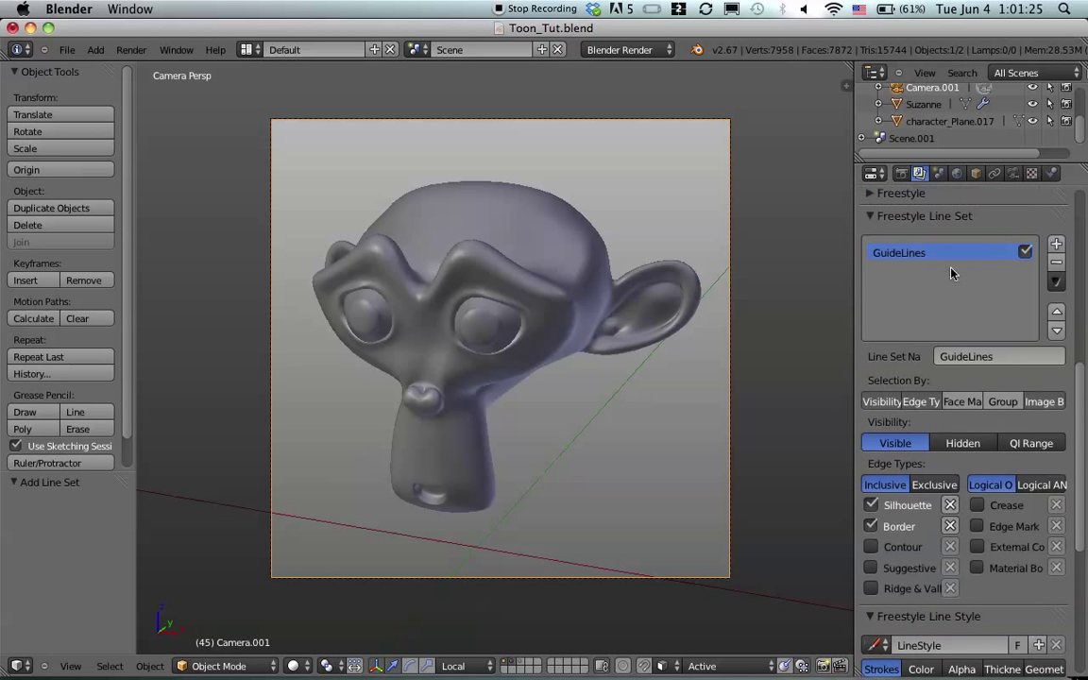
Show the layer's Freestyle edge detection options and inspect the crease angle
{"action": "left_click", "coordinate": [870, 194]}
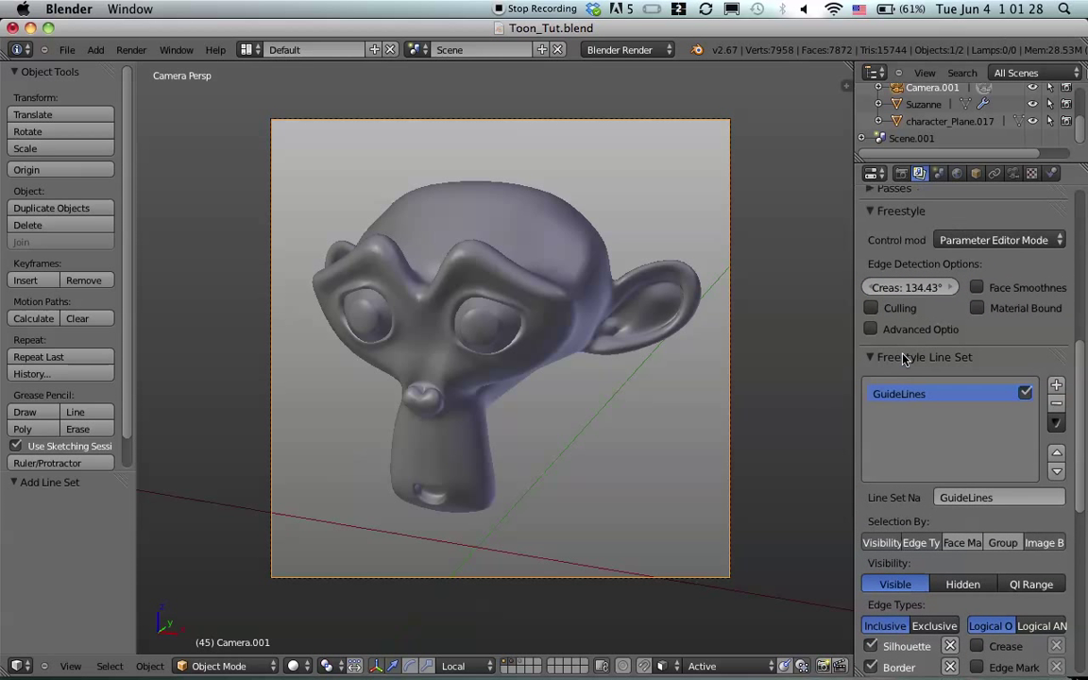
{"action": "scroll", "coordinate": [874, 203], "scroll_direction": "up", "scroll_amount": 3}
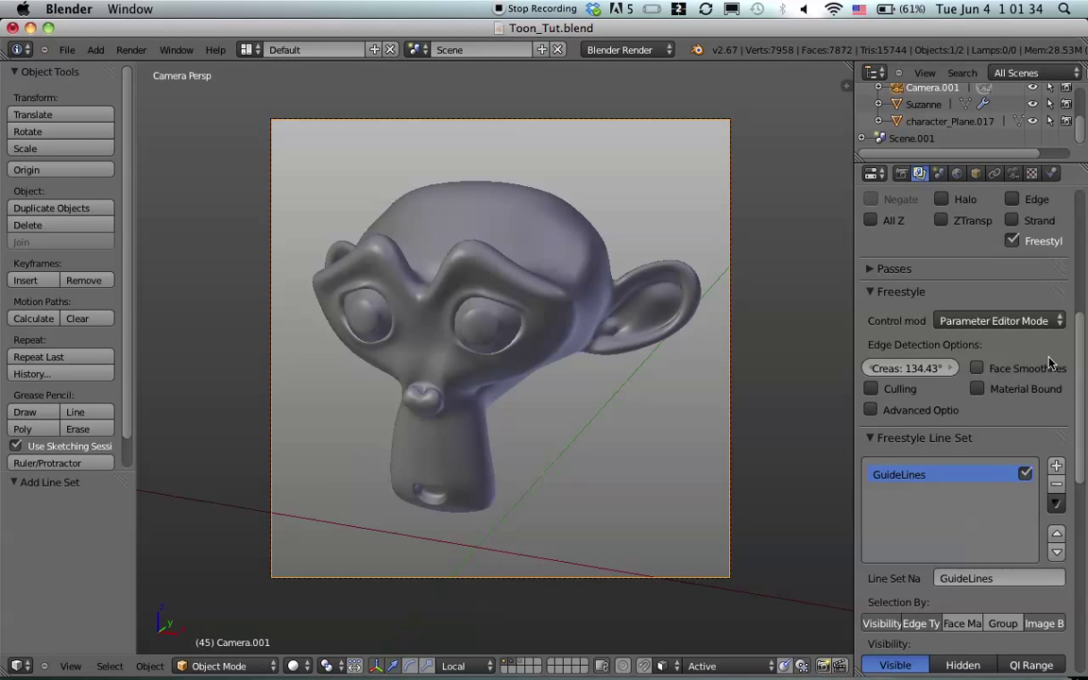
{"action": "left_click", "coordinate": [907, 369]}
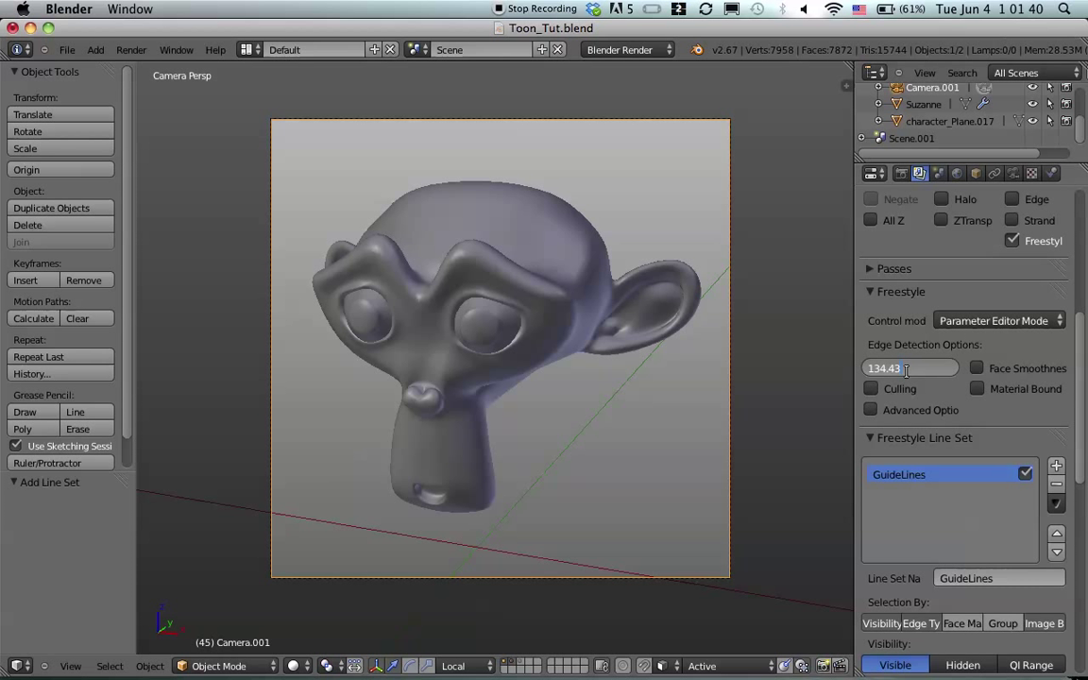
{"action": "key", "text": "Return"}
Review the line set's edge types and show the geometry modifiers of its Freestyle line style
{"action": "scroll", "coordinate": [915, 428], "scroll_direction": "down", "scroll_amount": 3}
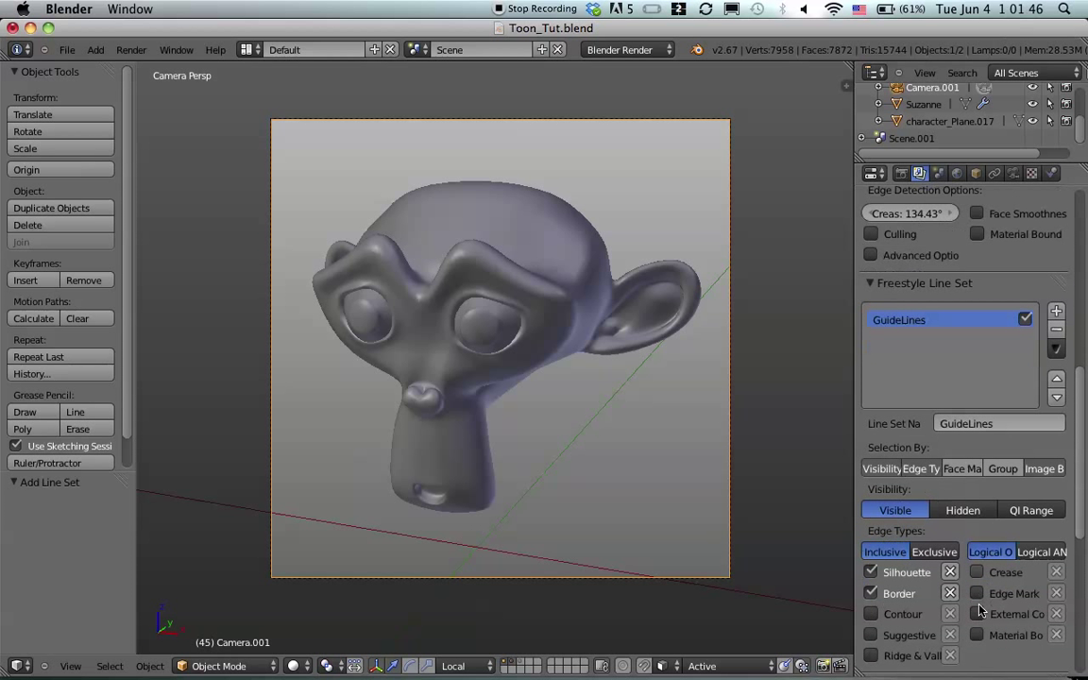
{"action": "scroll", "coordinate": [890, 498], "scroll_direction": "down", "scroll_amount": 3}
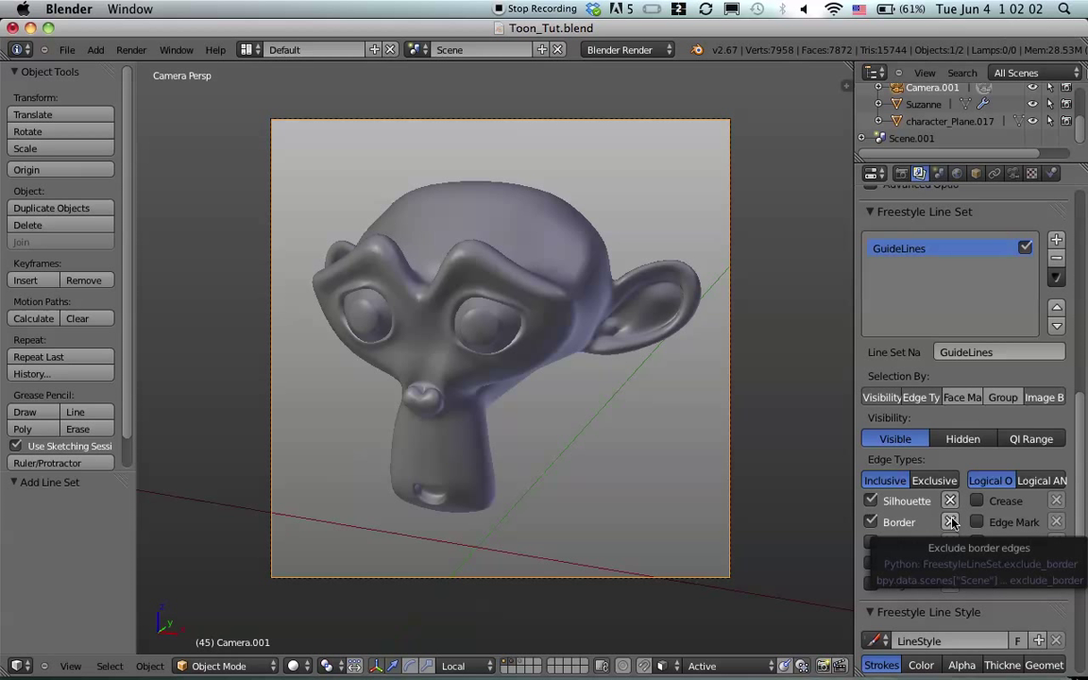
{"action": "scroll", "coordinate": [951, 522], "scroll_direction": "down", "scroll_amount": 5}
{"action": "scroll", "coordinate": [952, 522], "scroll_direction": "down", "scroll_amount": 2}
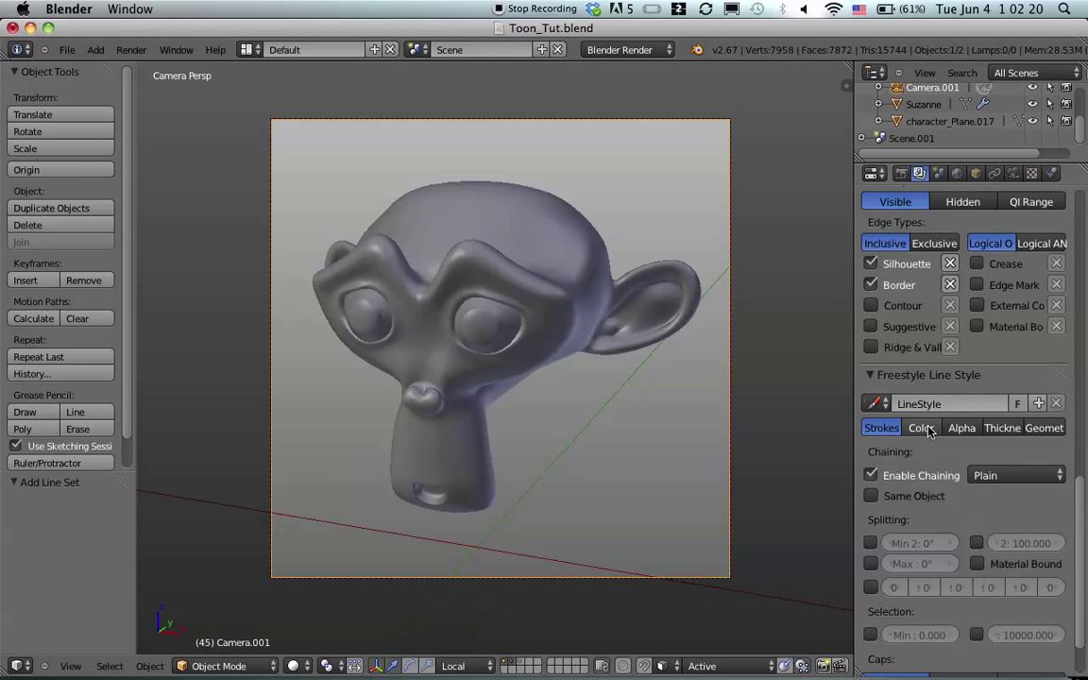
{"action": "left_click", "coordinate": [1045, 433]}
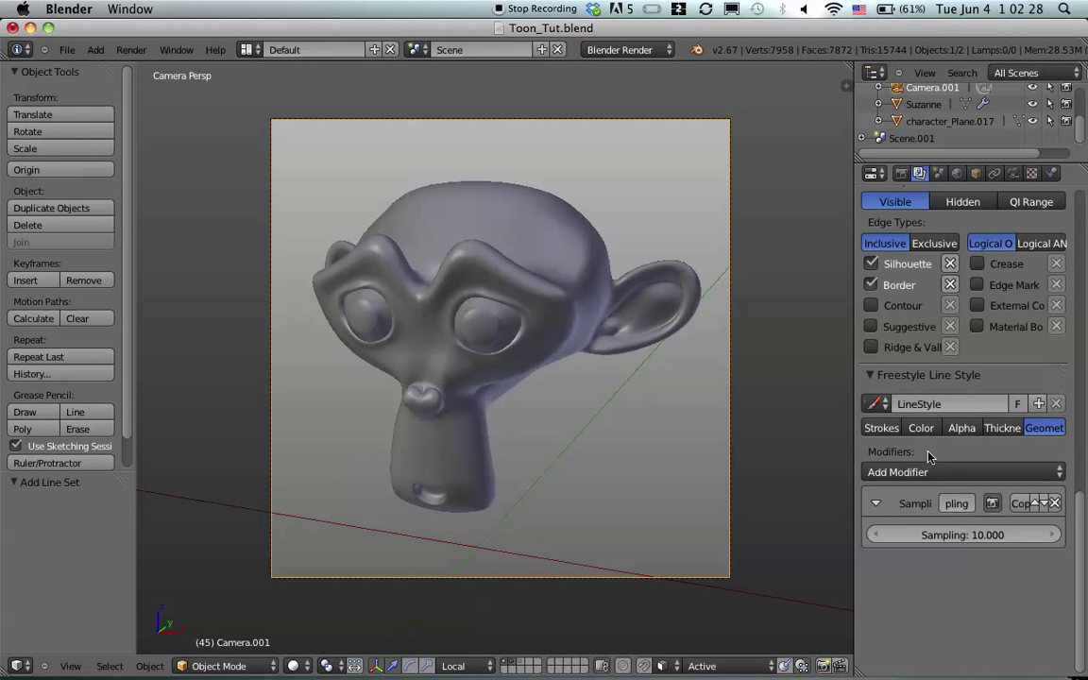
Replace the line style's Sampling geometry modifier with a Guiding Lines modifier that has an offset of 2
{"action": "key", "text": "ctrl+Down"}
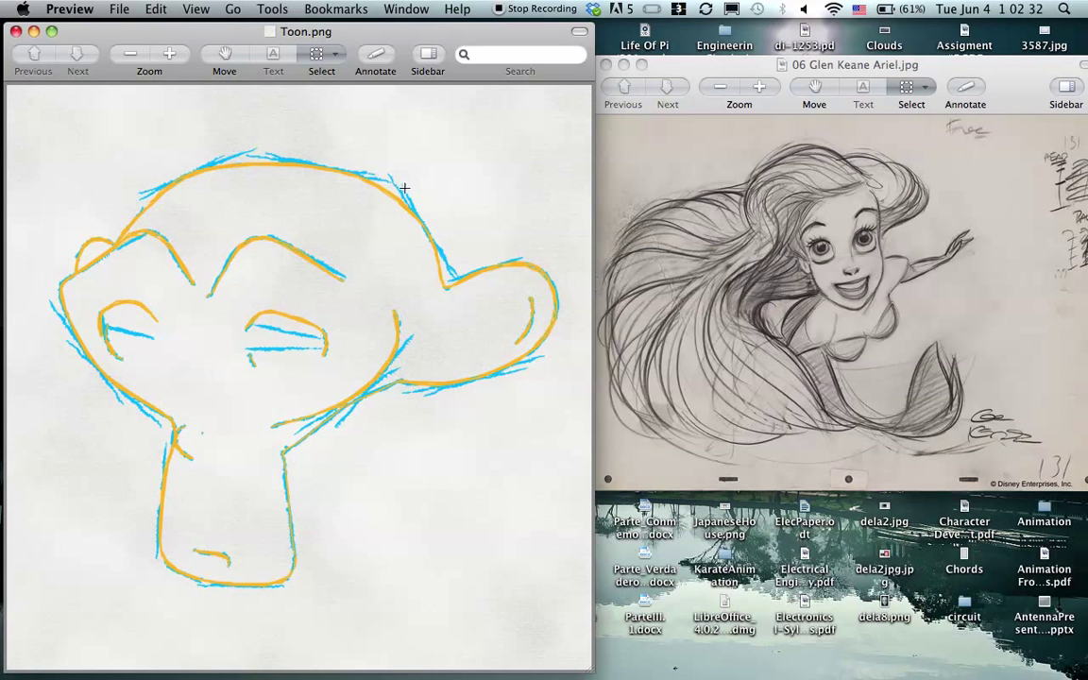
{"action": "key", "text": "ctrl+Up"}
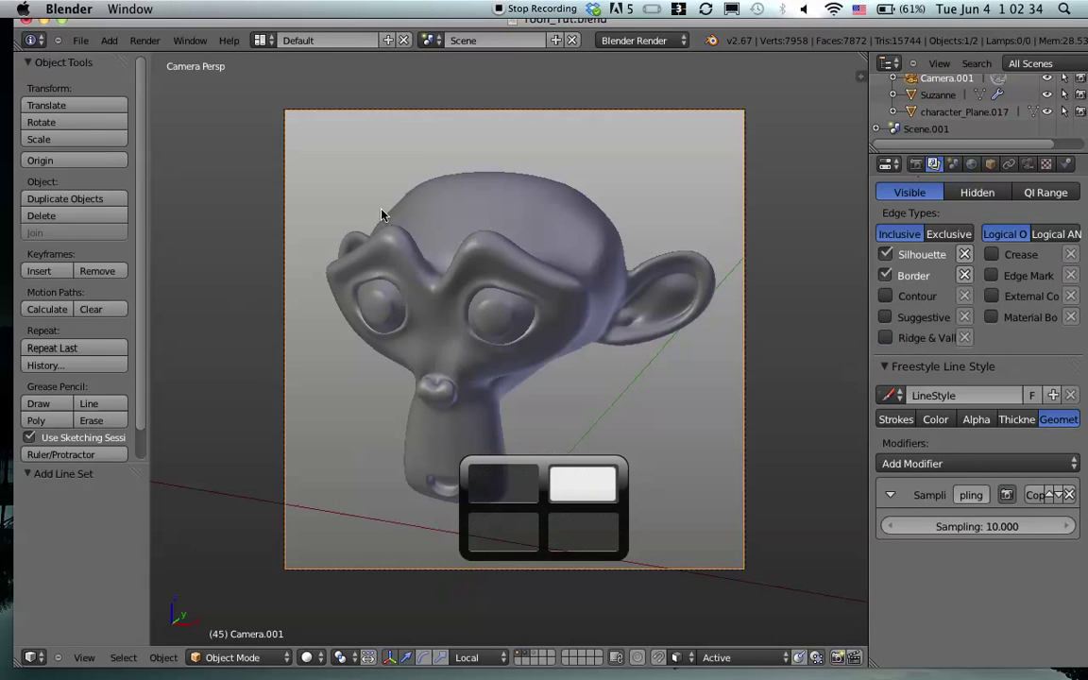
{"action": "left_click", "coordinate": [950, 472]}
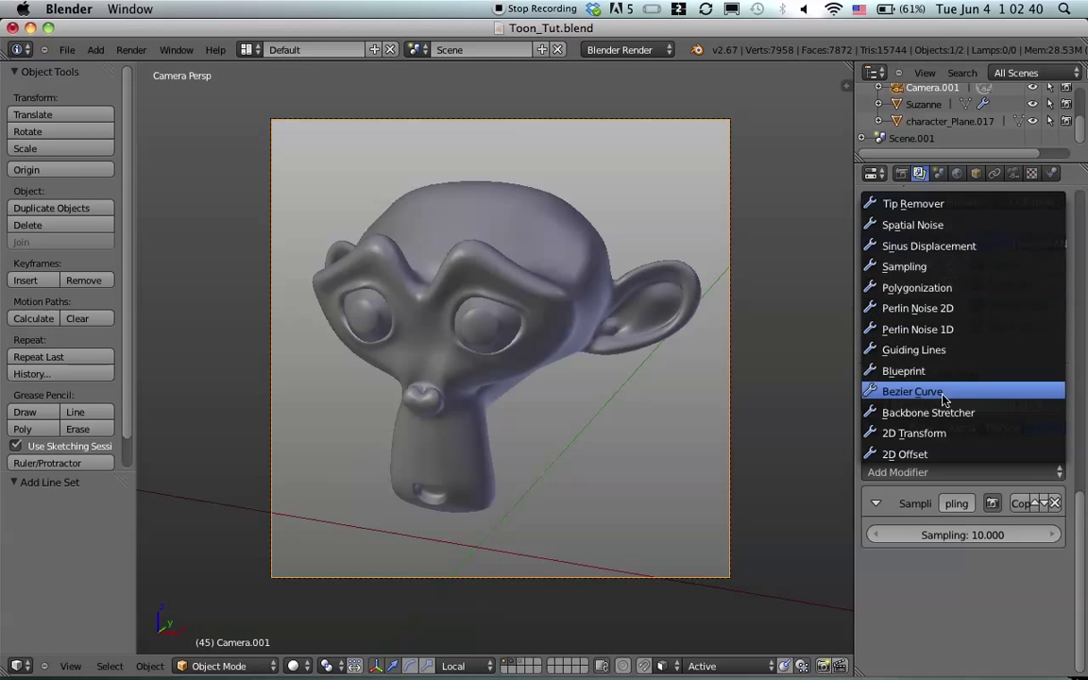
{"action": "left_click", "coordinate": [933, 350]}
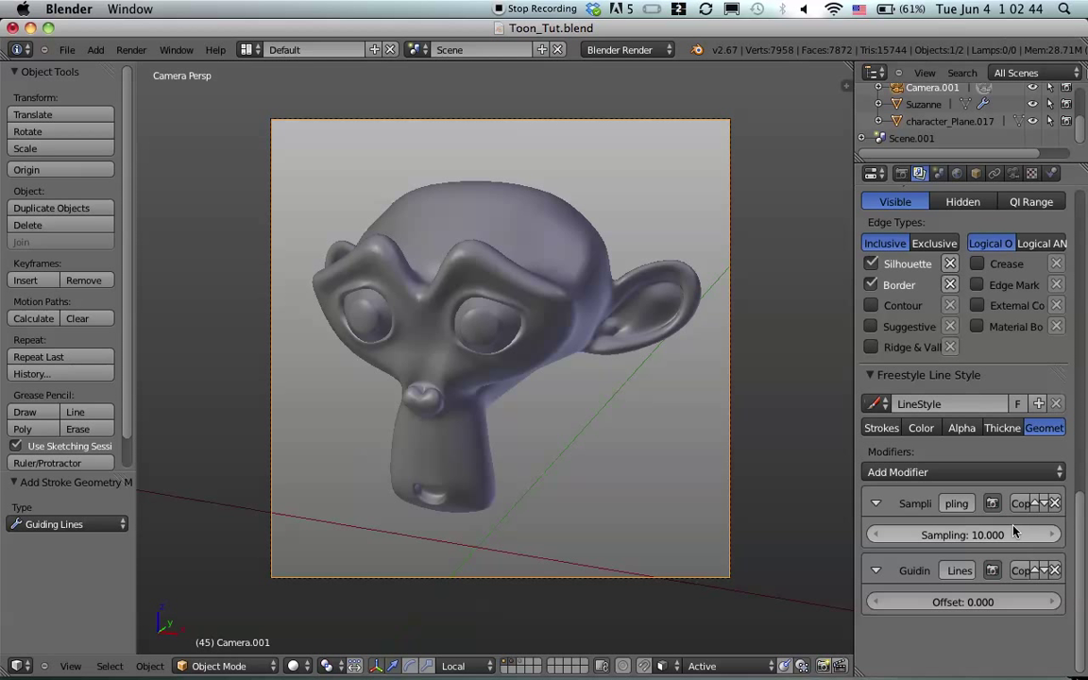
{"action": "left_click", "coordinate": [1055, 504]}
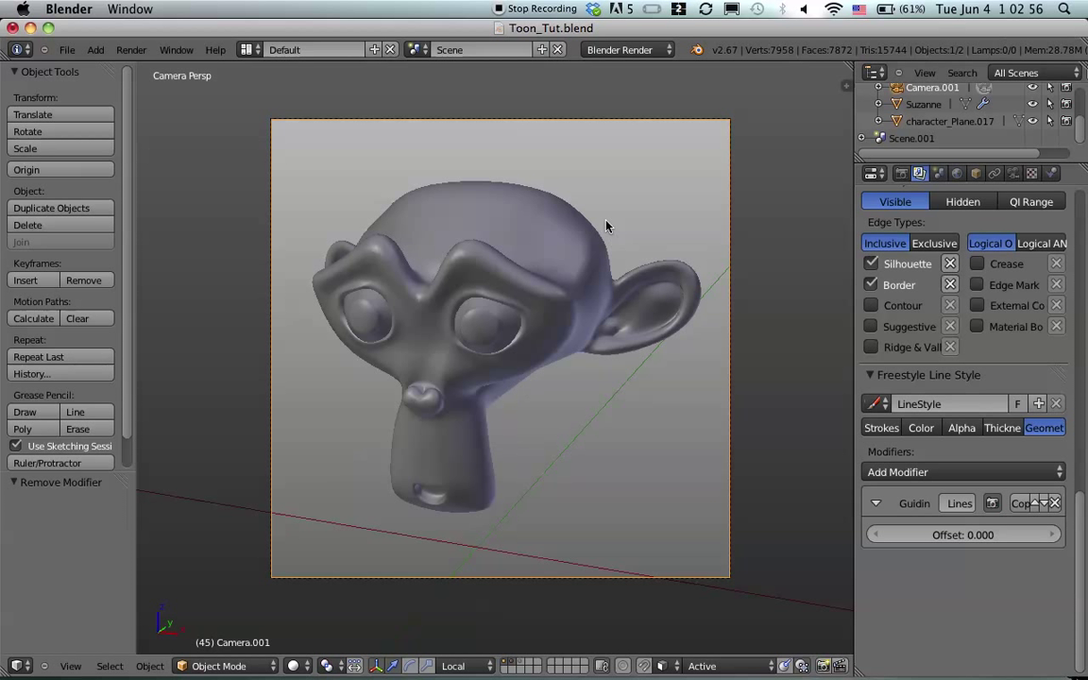
{"action": "left_click", "coordinate": [977, 534]}
{"action": "type", "text": "2"}
{"action": "key", "text": "Return"}
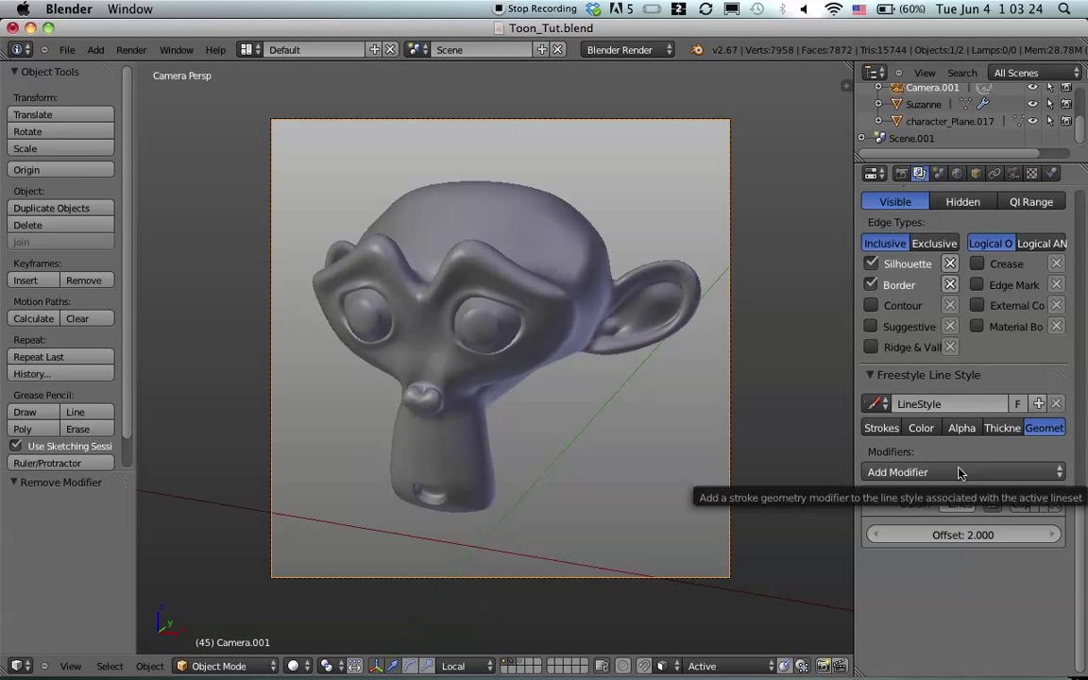
Set the line style's stroke chaining to Sketchy with 2 rounds
{"action": "left_click", "coordinate": [874, 429]}
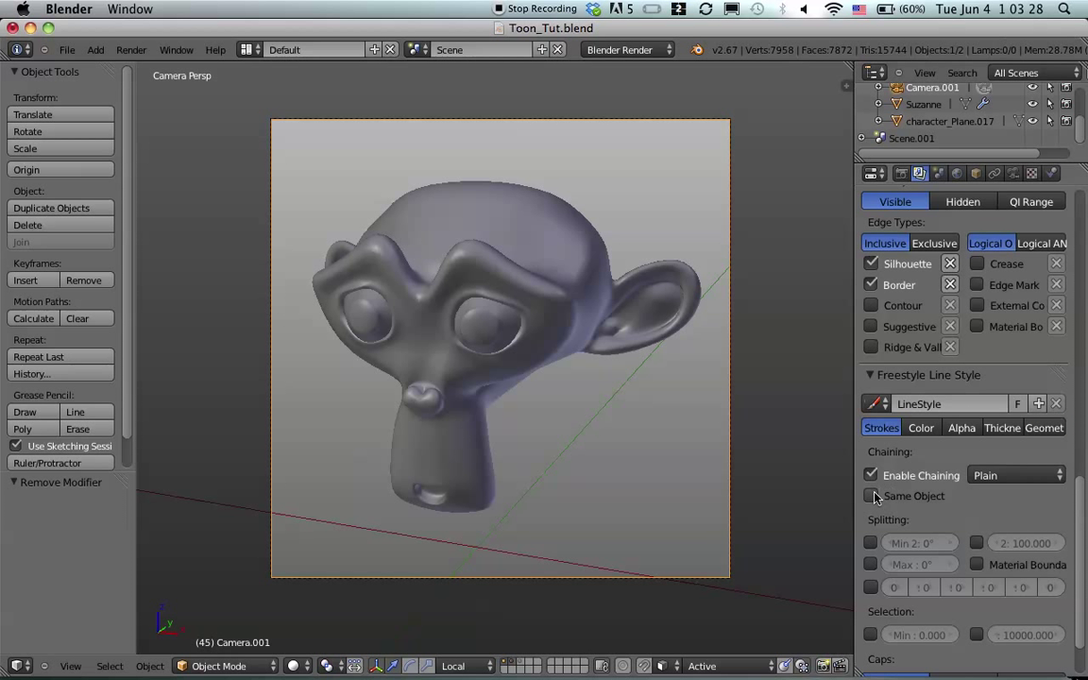
{"action": "left_click", "coordinate": [1003, 477]}
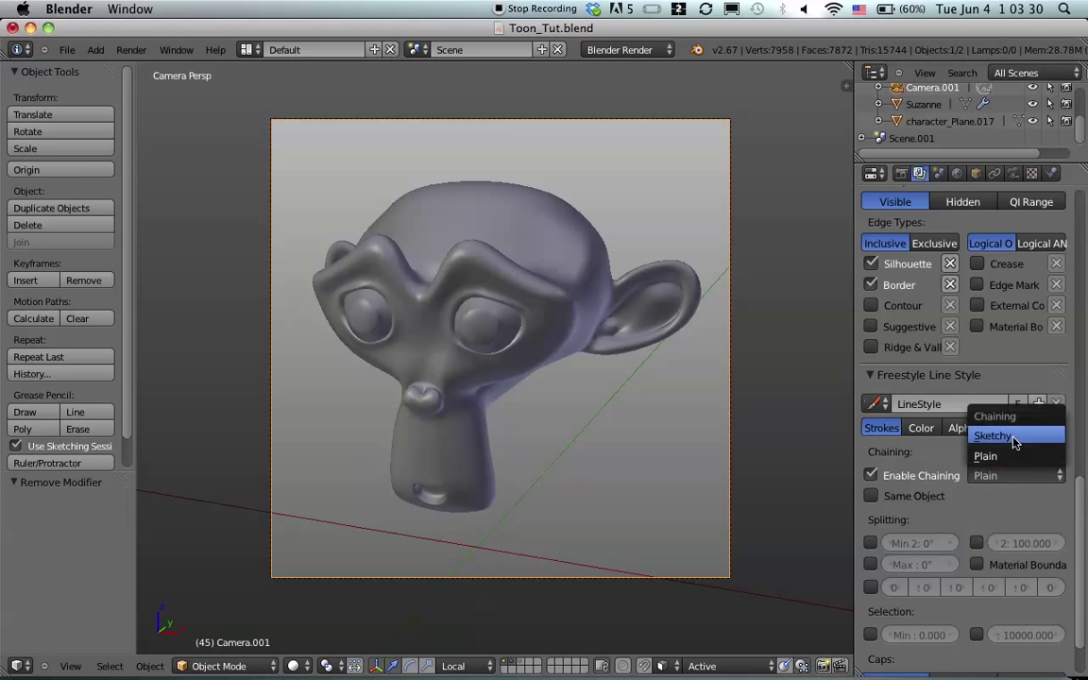
{"action": "left_click", "coordinate": [994, 436]}
{"action": "left_click", "coordinate": [979, 495]}
{"action": "left_click", "coordinate": [1048, 429]}
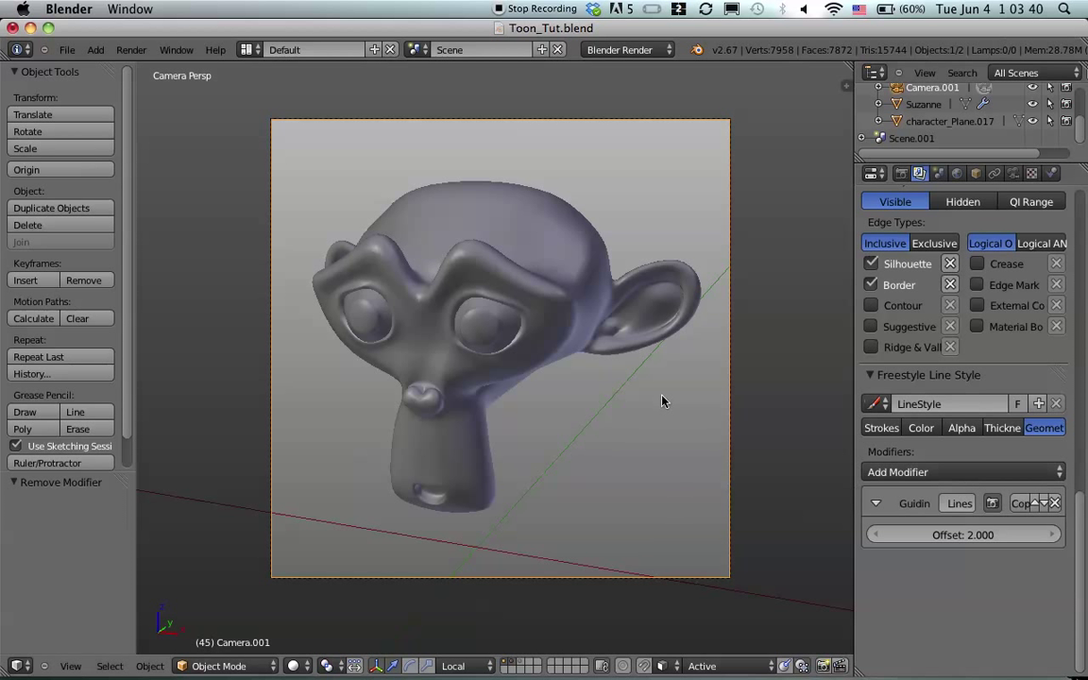
Change the line style's base color to bright light blue, about R 0.05, G 0.65, B 0.94
{"action": "left_click", "coordinate": [920, 428]}
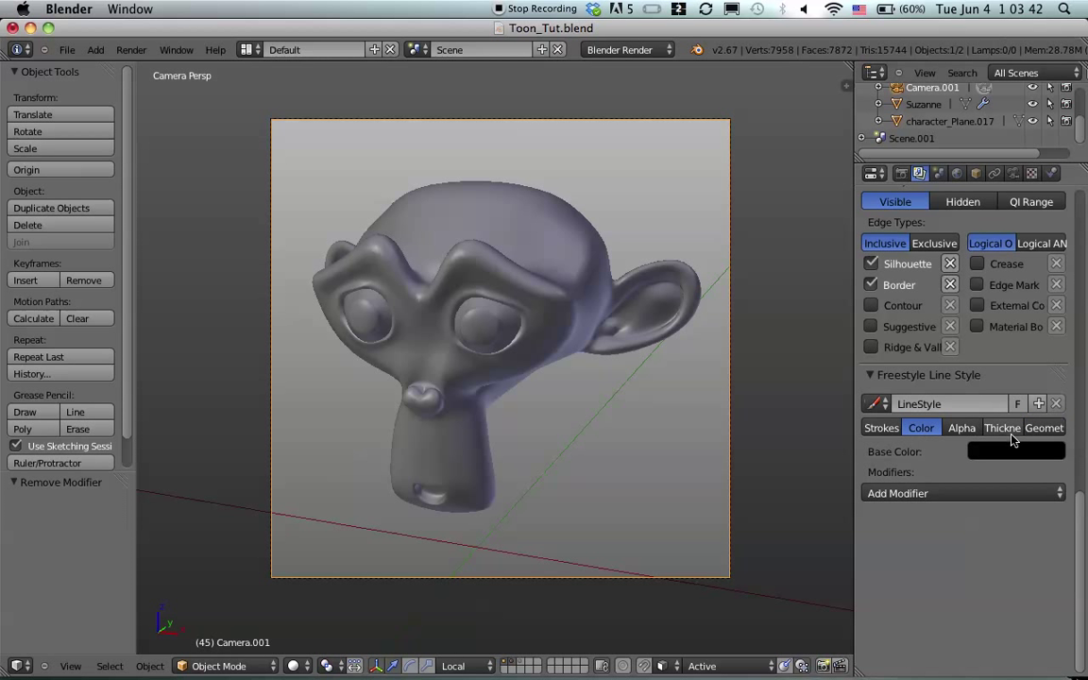
{"action": "left_click", "coordinate": [1010, 450]}
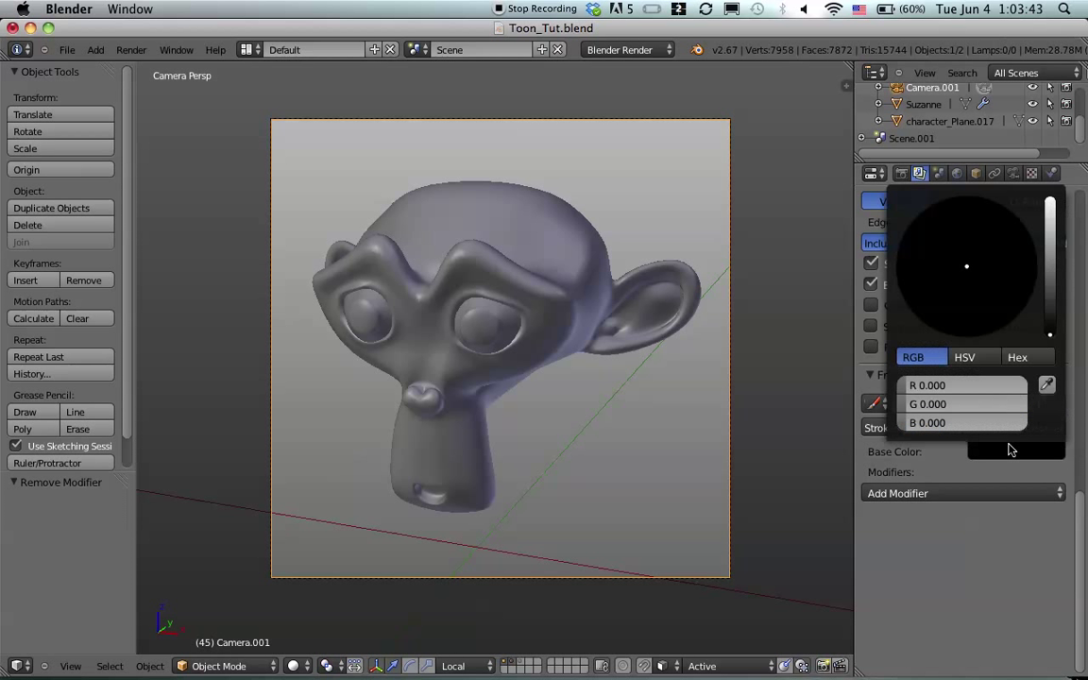
{"action": "left_click", "coordinate": [1052, 253]}
{"action": "left_click_drag", "start_coordinate": [1054, 254], "coordinate": [1051, 202]}
{"action": "left_click", "coordinate": [992, 210]}
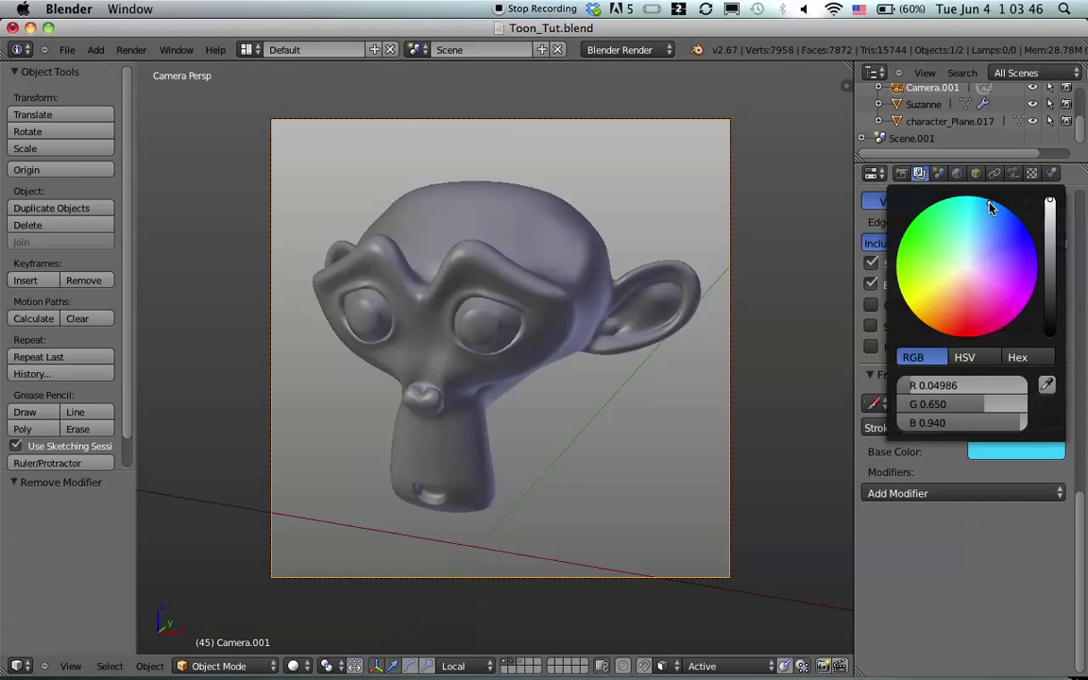
Save the file over the existing one and render the current frame
{"action": "key", "text": "ctrl+s"}
{"action": "left_click", "coordinate": [644, 221]}
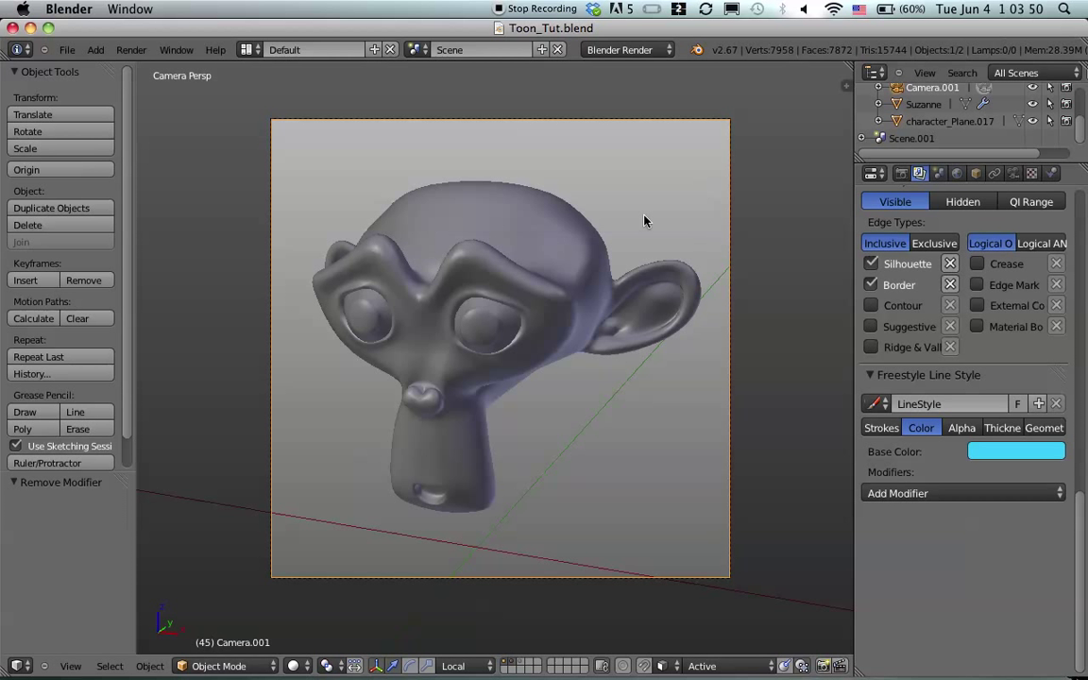
{"action": "key", "text": "F12"}
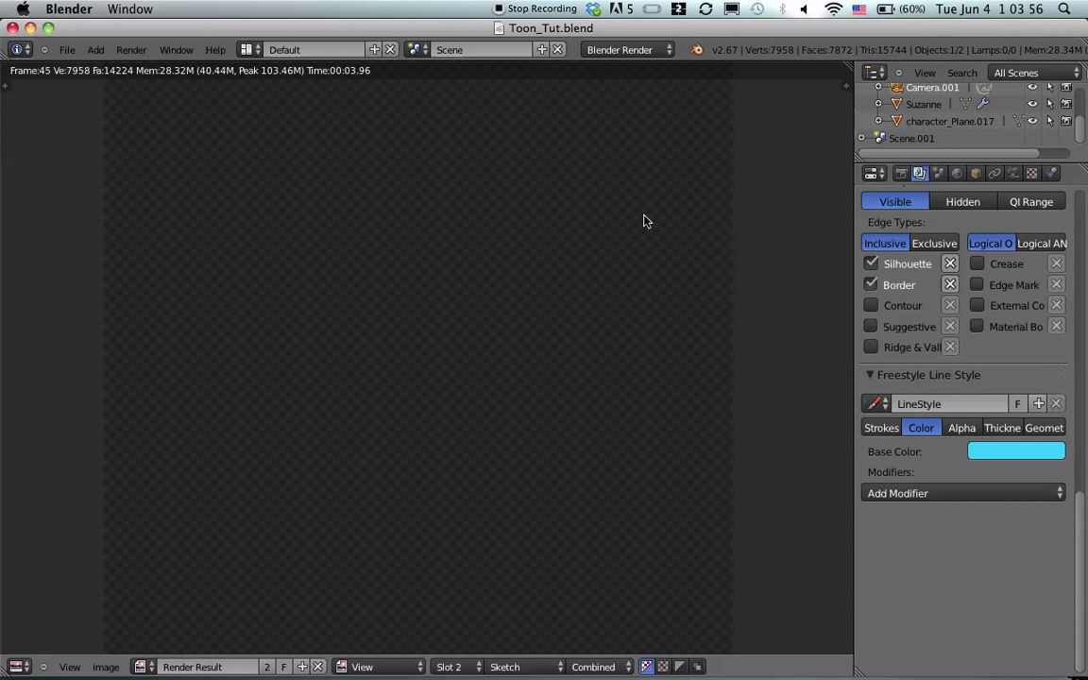
Enable stroke splitting by minimum 2D angle and by 2D length in the line style
{"action": "left_click", "coordinate": [881, 429]}
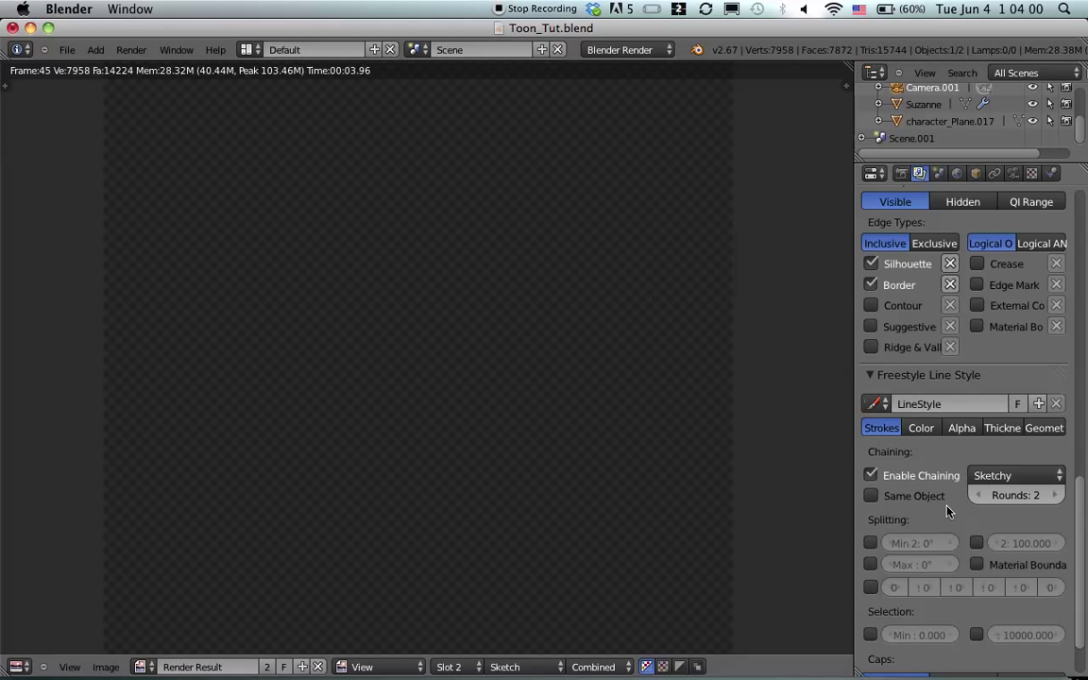
{"action": "scroll", "coordinate": [864, 489], "scroll_direction": "down", "scroll_amount": 2}
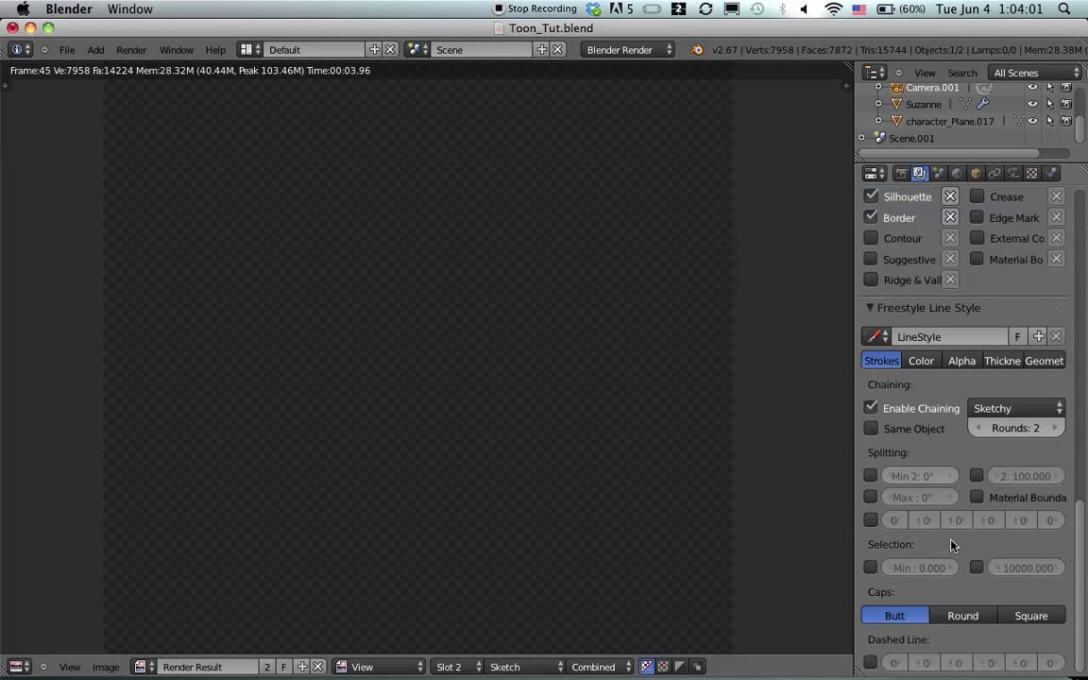
{"action": "left_click", "coordinate": [870, 476]}
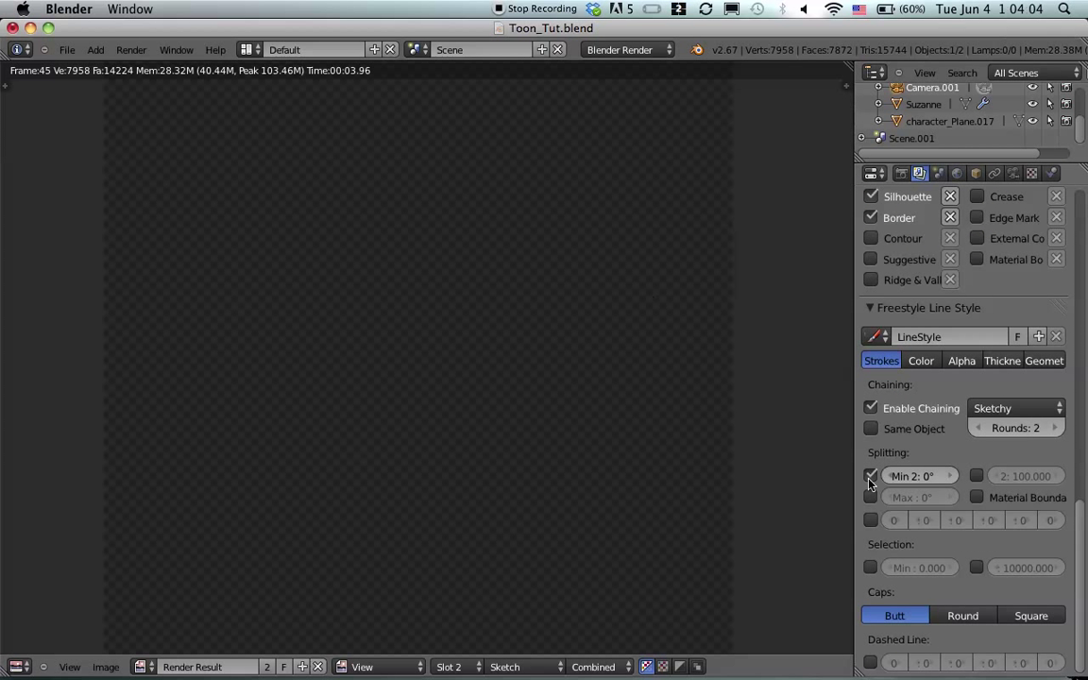
{"action": "left_click", "coordinate": [976, 476]}
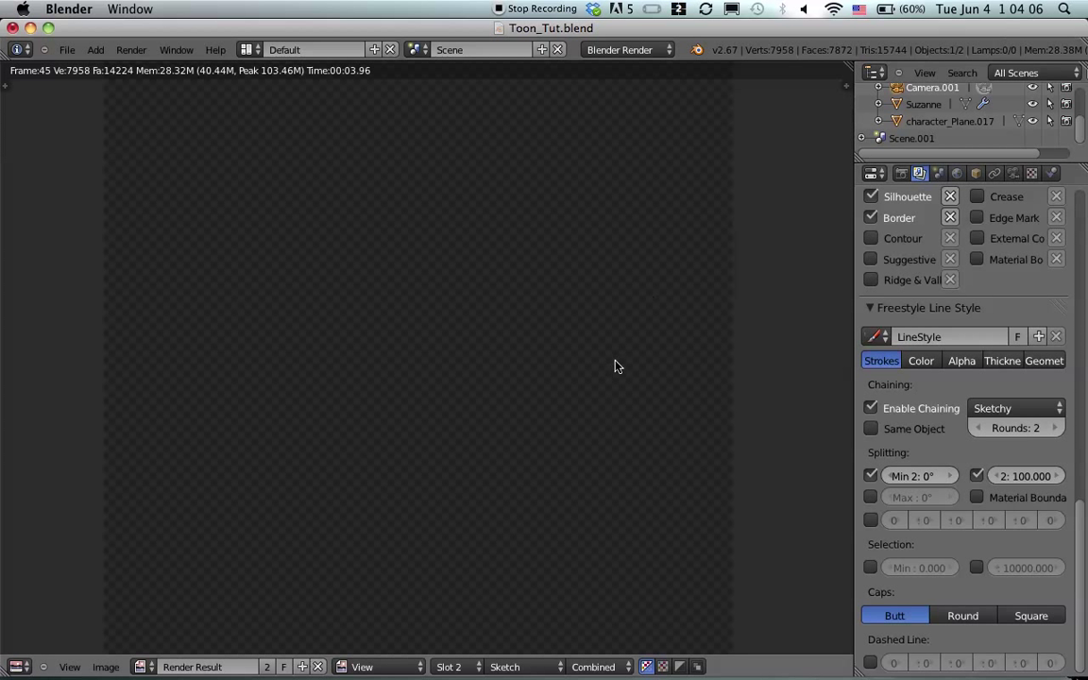
{"action": "scroll", "coordinate": [615, 367], "scroll_direction": "down", "scroll_amount": 1}
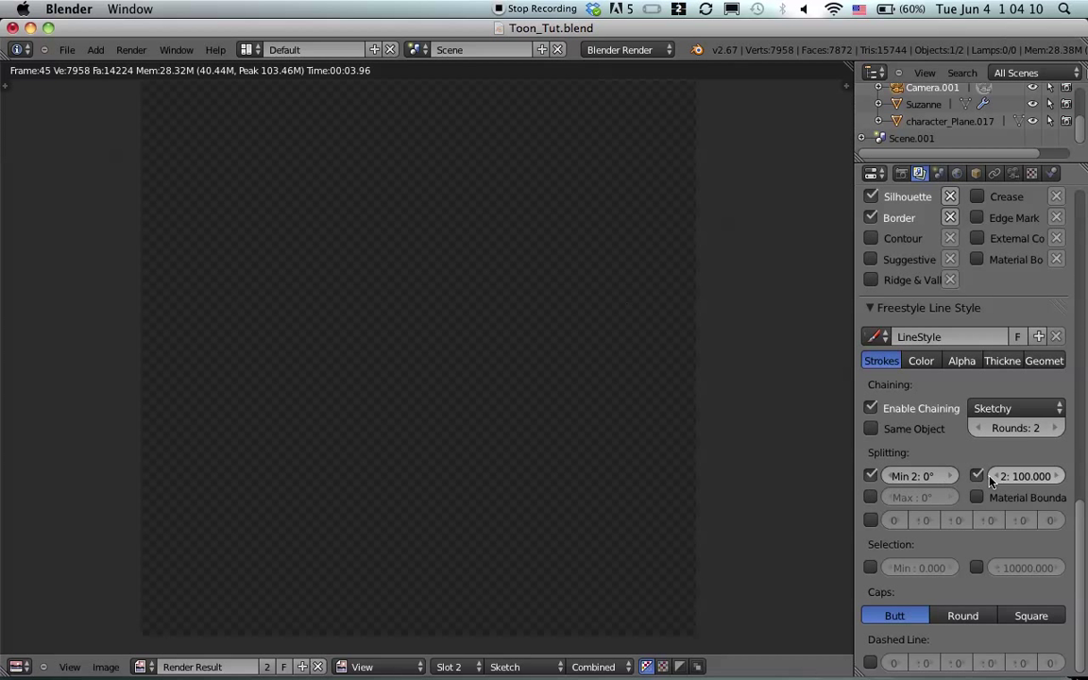
Check the Guiding Lines modifier's offset and reduce the Sketchy chaining to 1 round
{"action": "left_click", "coordinate": [1047, 363]}
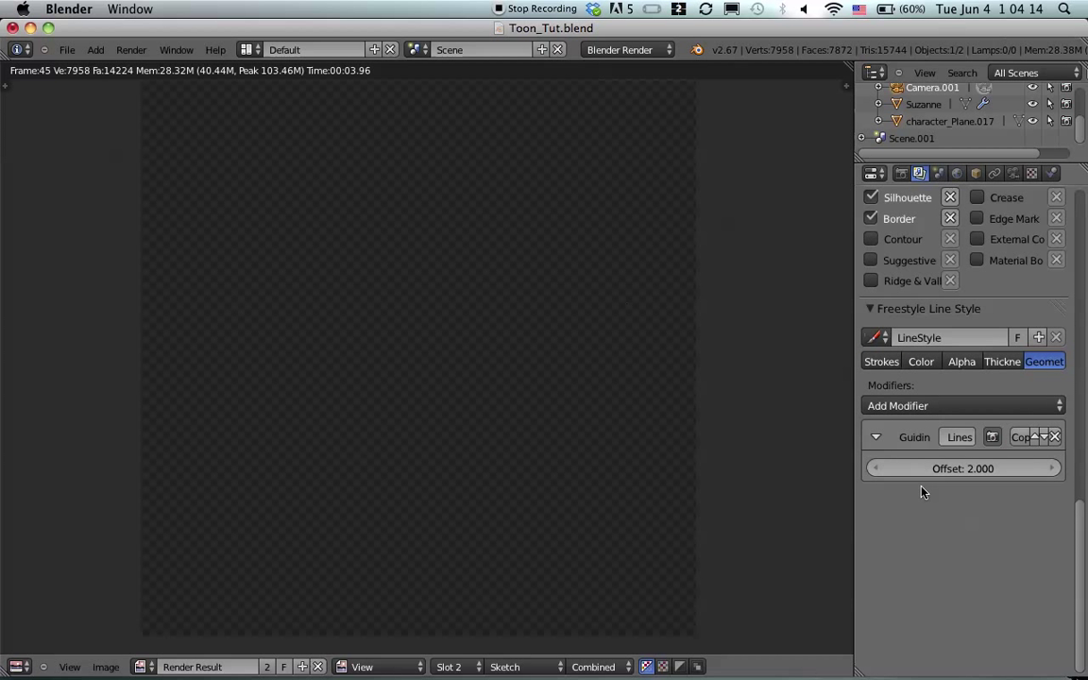
{"action": "left_click", "coordinate": [882, 363]}
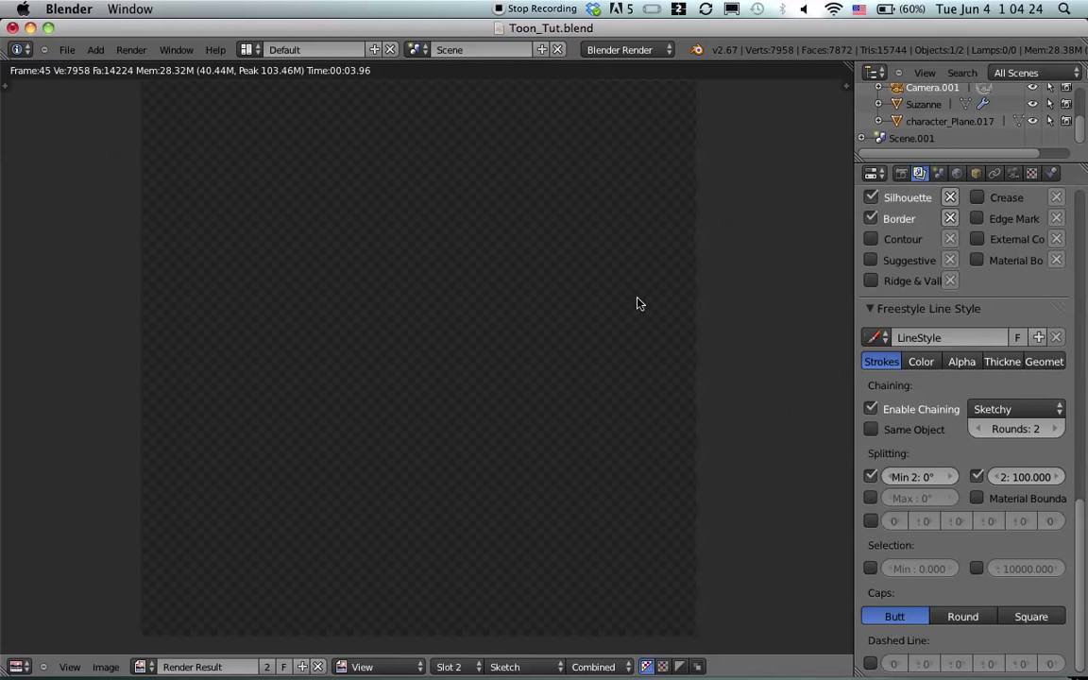
{"action": "left_click", "coordinate": [981, 430]}
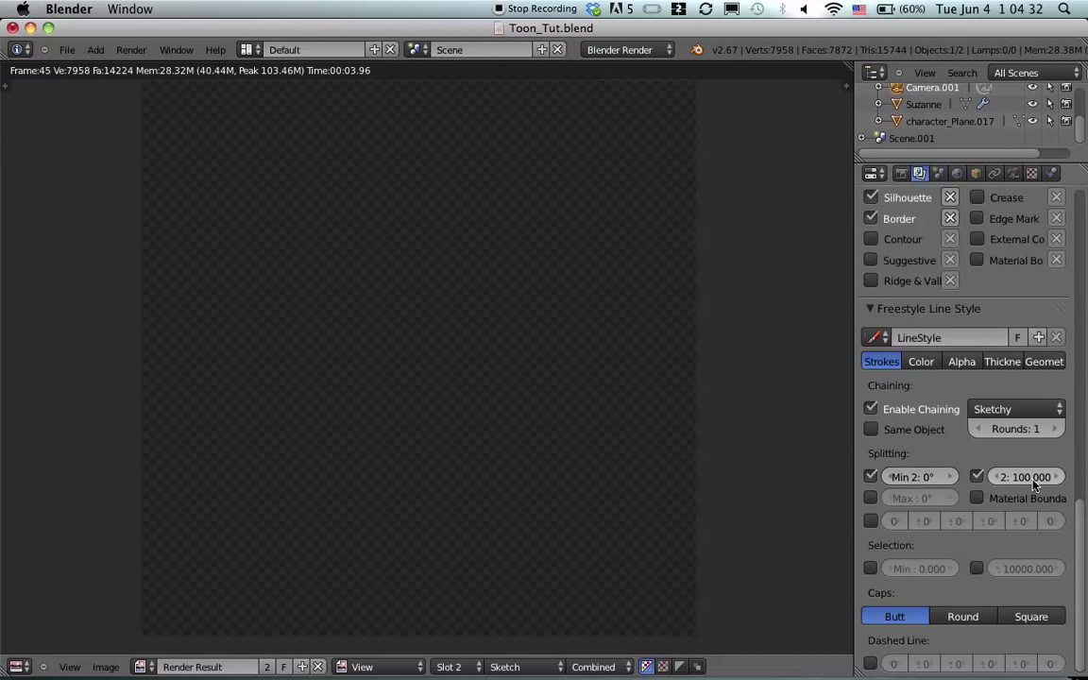
Close the render view and set the minimum 2D angle for stroke splitting to 170°
{"action": "left_click", "coordinate": [919, 478]}
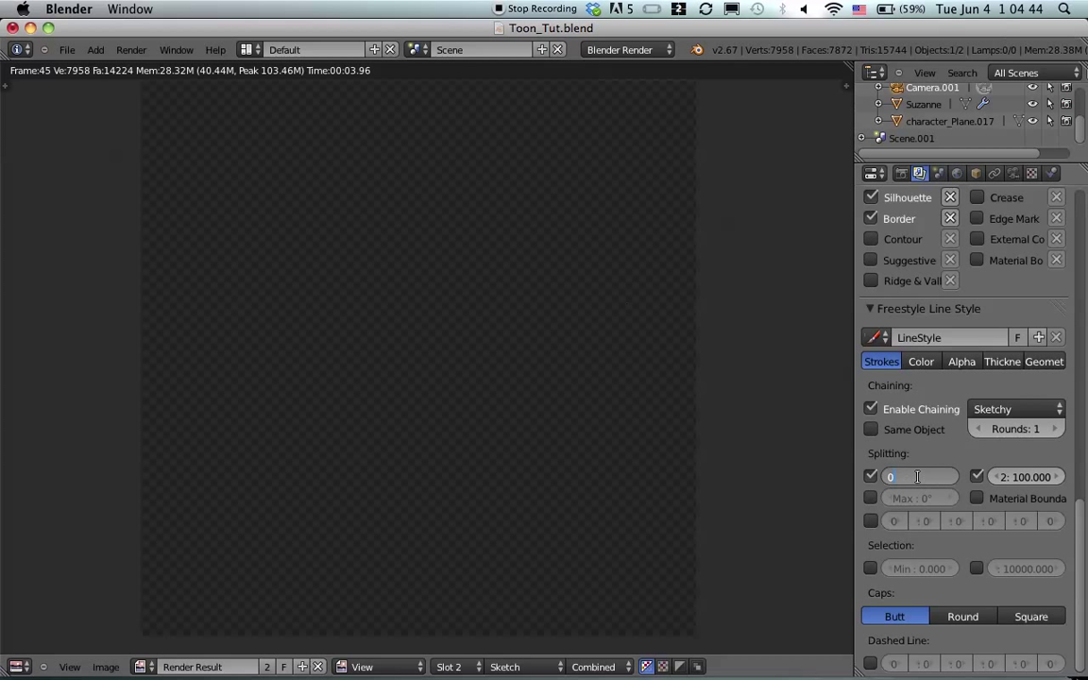
{"action": "key", "text": "Return"}
{"action": "key", "text": "Escape"}
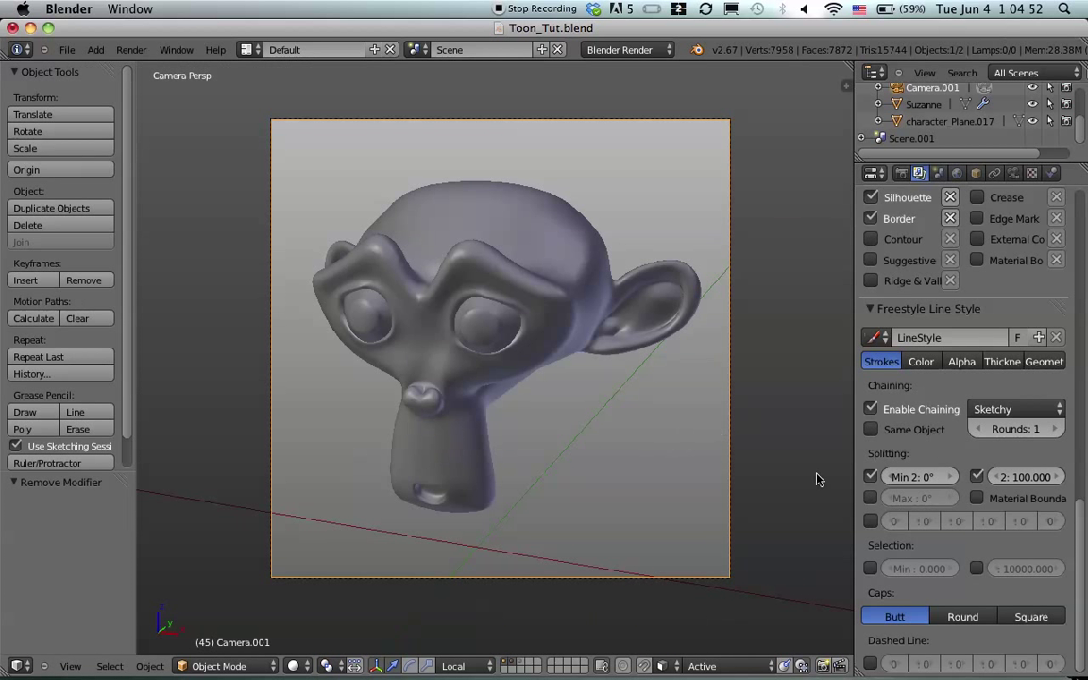
{"action": "left_click", "coordinate": [913, 477]}
{"action": "type", "text": "170"}
{"action": "key", "text": "Return"}
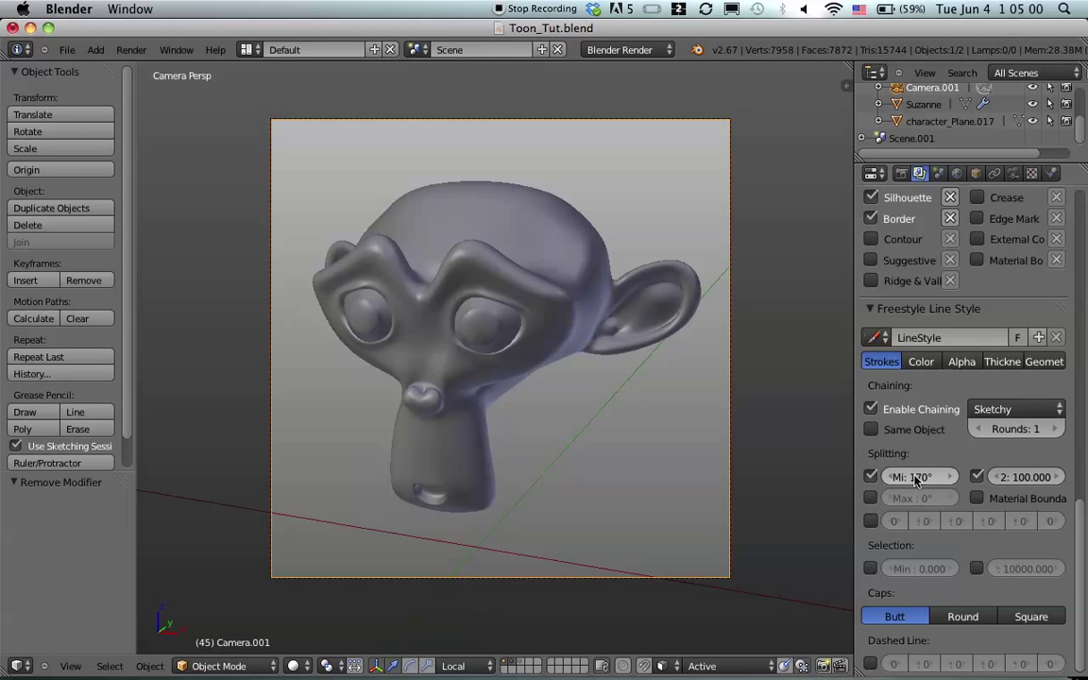
Render the frame again and display the GuideLines layer of the render result
{"action": "key", "text": "F12"}
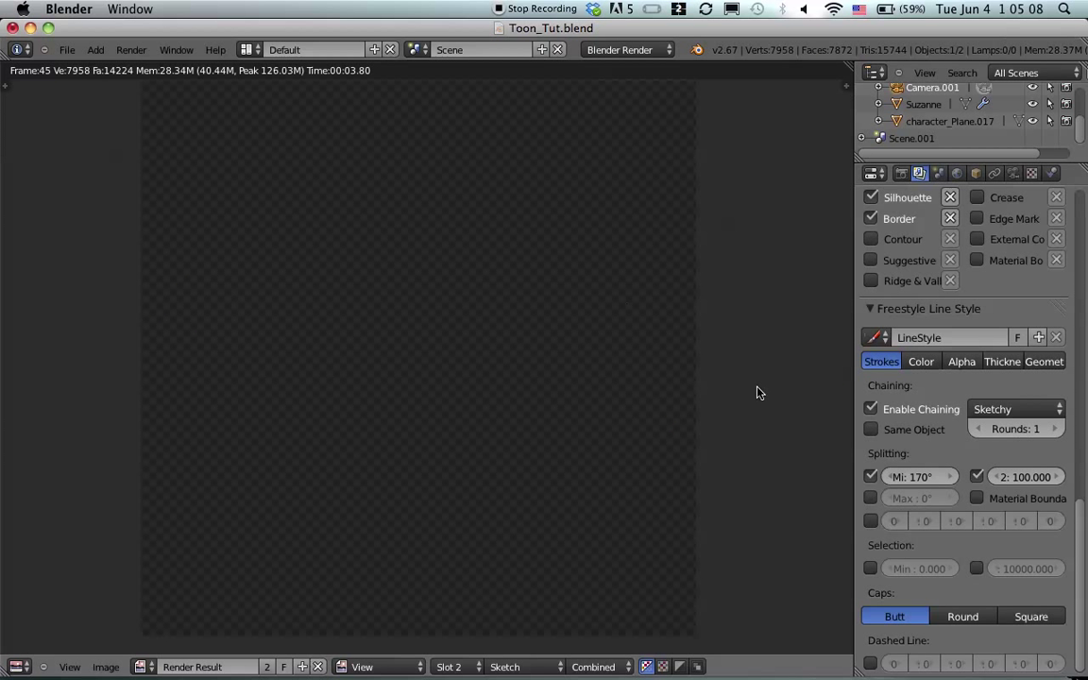
{"action": "scroll", "coordinate": [755, 392], "scroll_direction": "down", "scroll_amount": 1}
{"action": "scroll", "coordinate": [1022, 398], "scroll_direction": "up", "scroll_amount": 15}
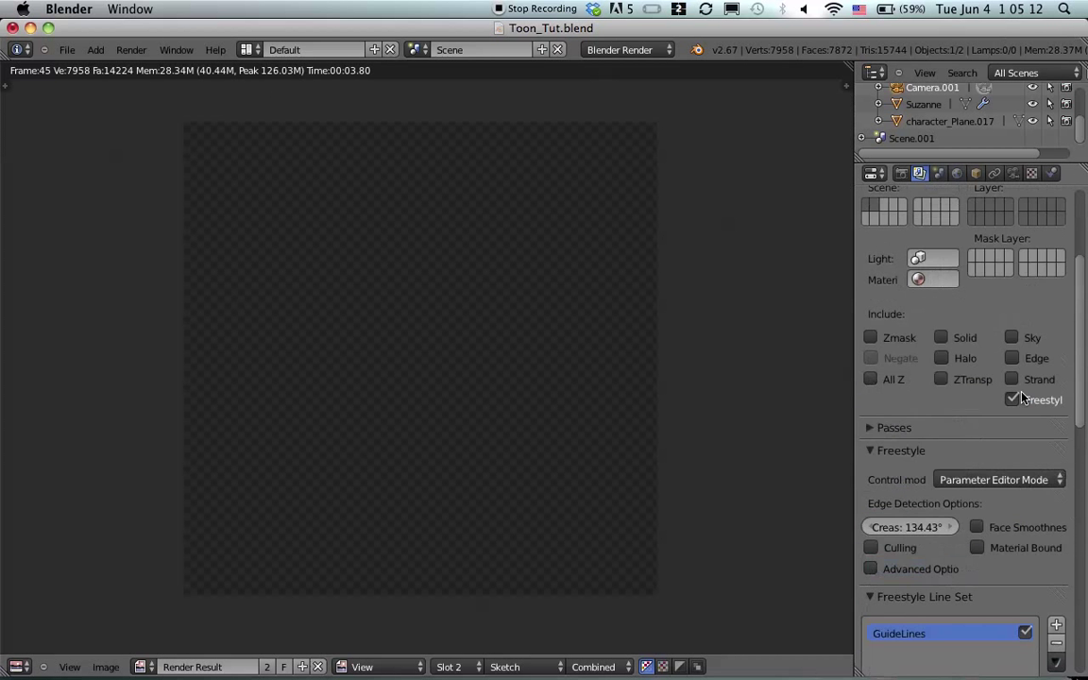
{"action": "scroll", "coordinate": [982, 355], "scroll_direction": "down", "scroll_amount": 1}
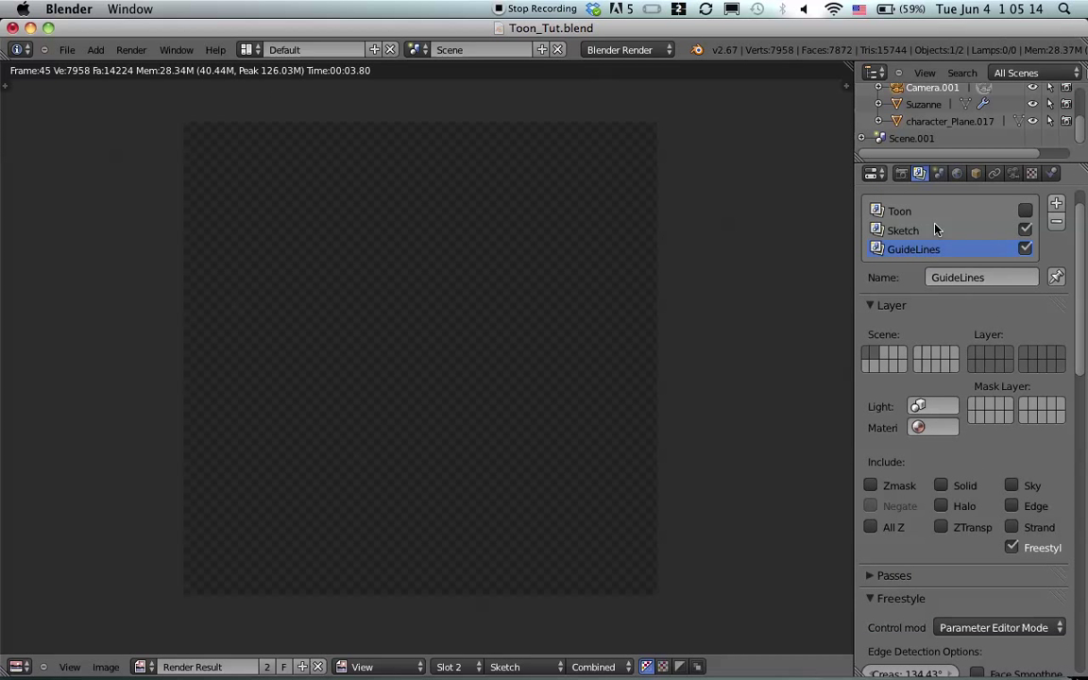
{"action": "left_click", "coordinate": [520, 665]}
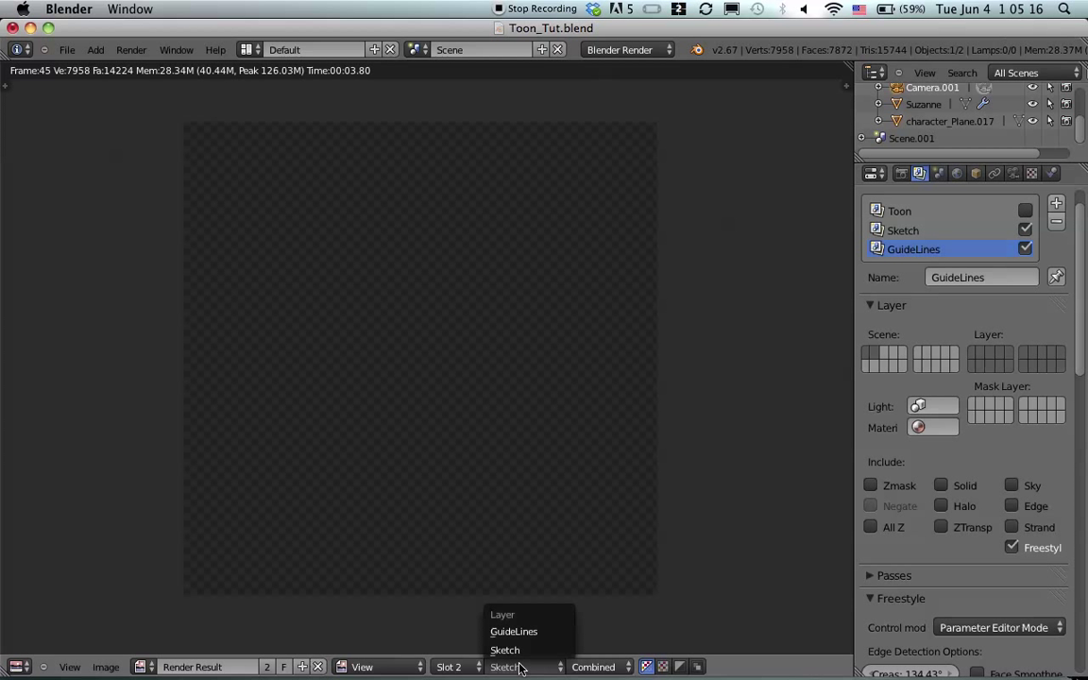
{"action": "left_click", "coordinate": [516, 632]}
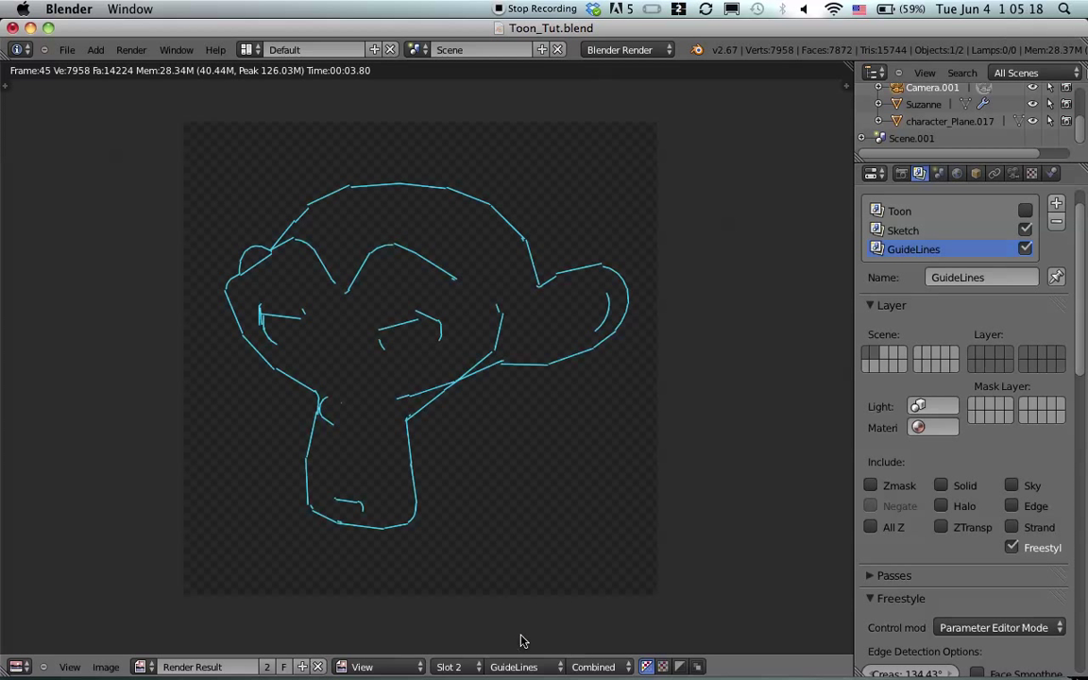
Disable stroke splitting by minimum 2D angle and by 2D length, and render the frame again
{"action": "scroll", "coordinate": [567, 395], "scroll_direction": "down", "scroll_amount": 3}
{"action": "scroll", "coordinate": [959, 420], "scroll_direction": "down", "scroll_amount": 10}
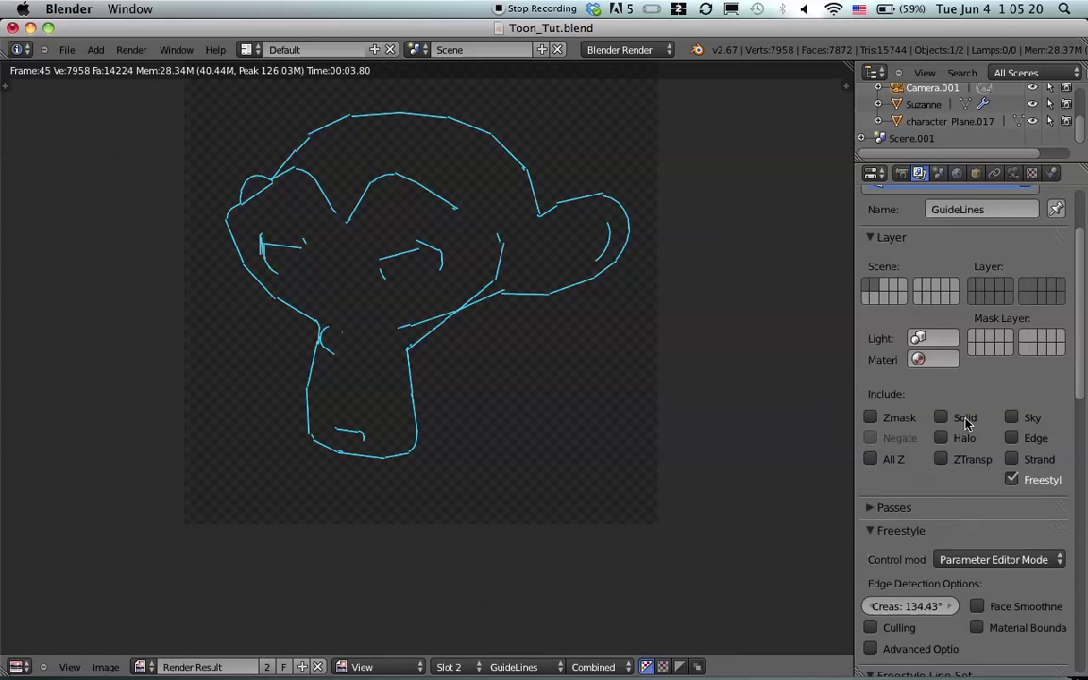
{"action": "scroll", "coordinate": [872, 453], "scroll_direction": "down", "scroll_amount": 6}
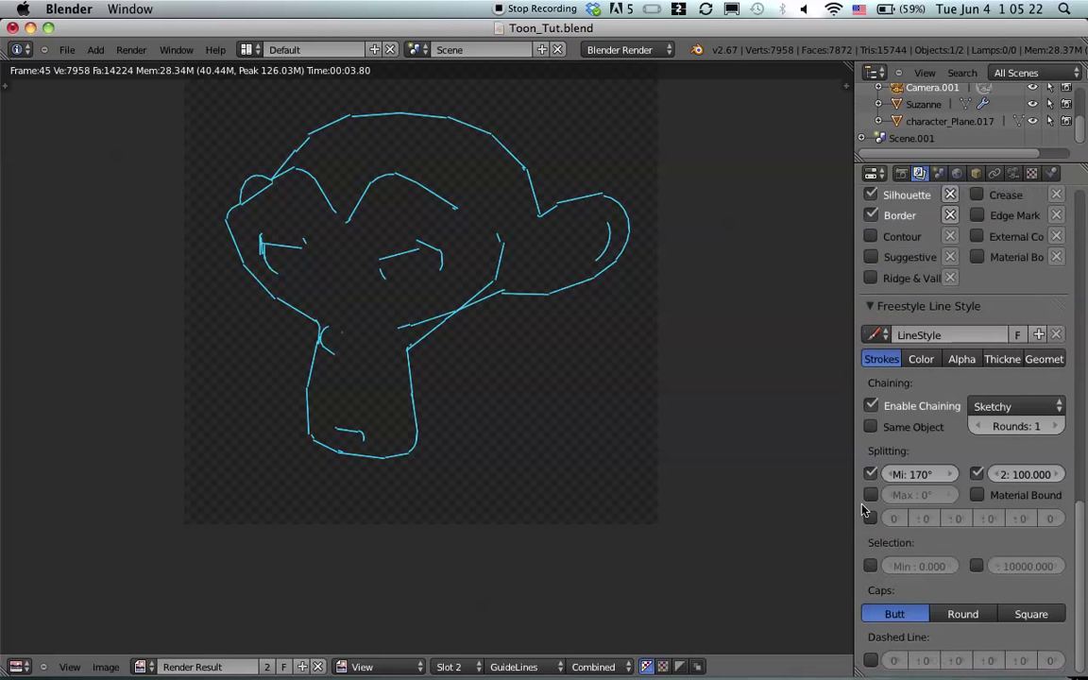
{"action": "left_click", "coordinate": [871, 474]}
{"action": "left_click", "coordinate": [977, 474]}
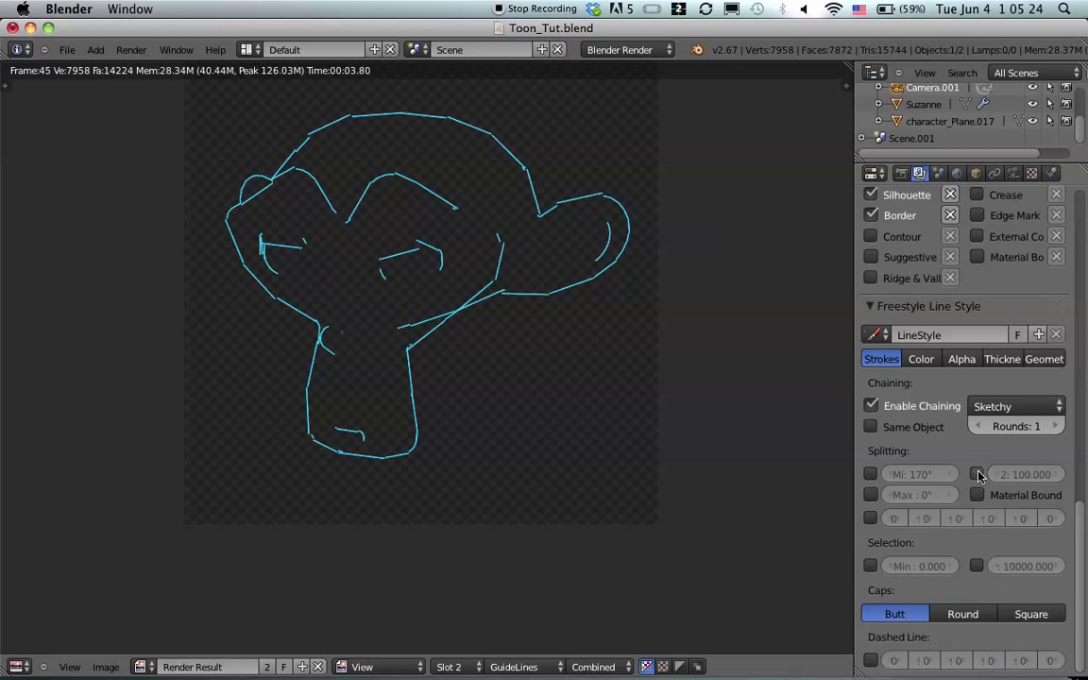
{"action": "key", "text": "F12"}
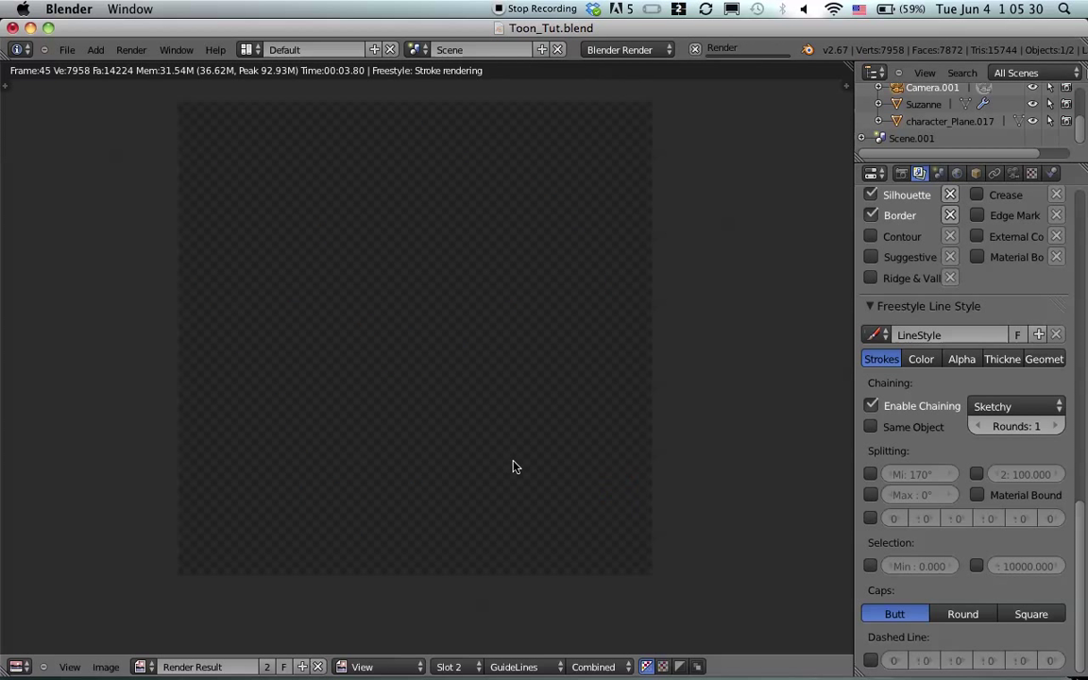
Enable stroke splitting by the 170° minimum 2D angle, render the frame and close the render view
{"action": "left_click", "coordinate": [871, 475]}
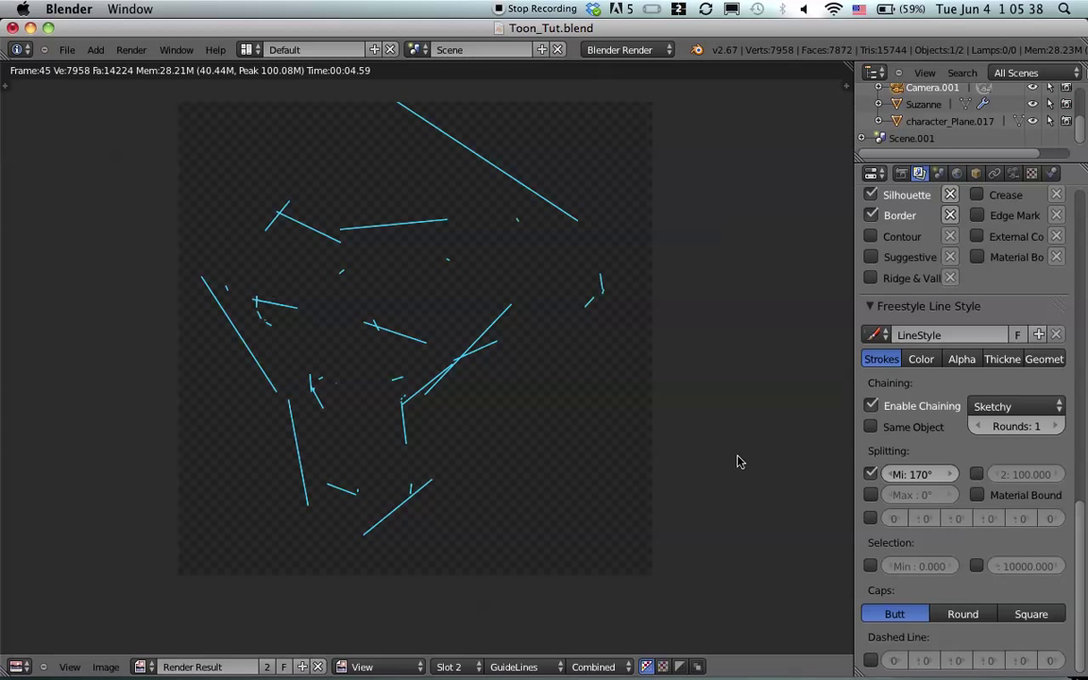
{"action": "key", "text": "F12"}
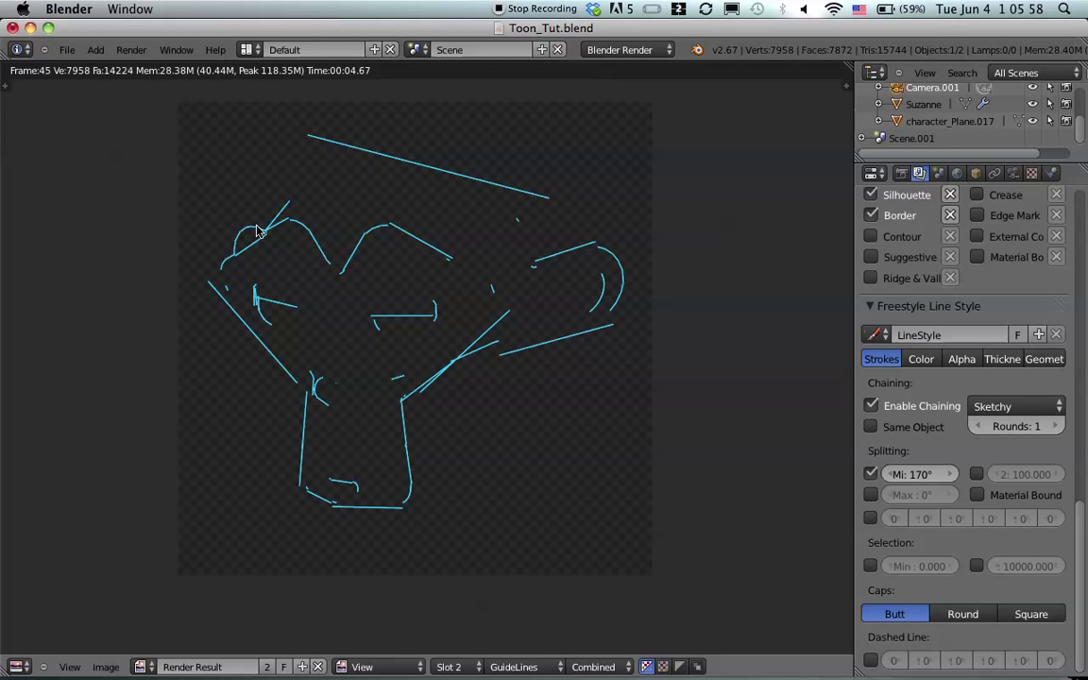
{"action": "key", "text": "Escape"}
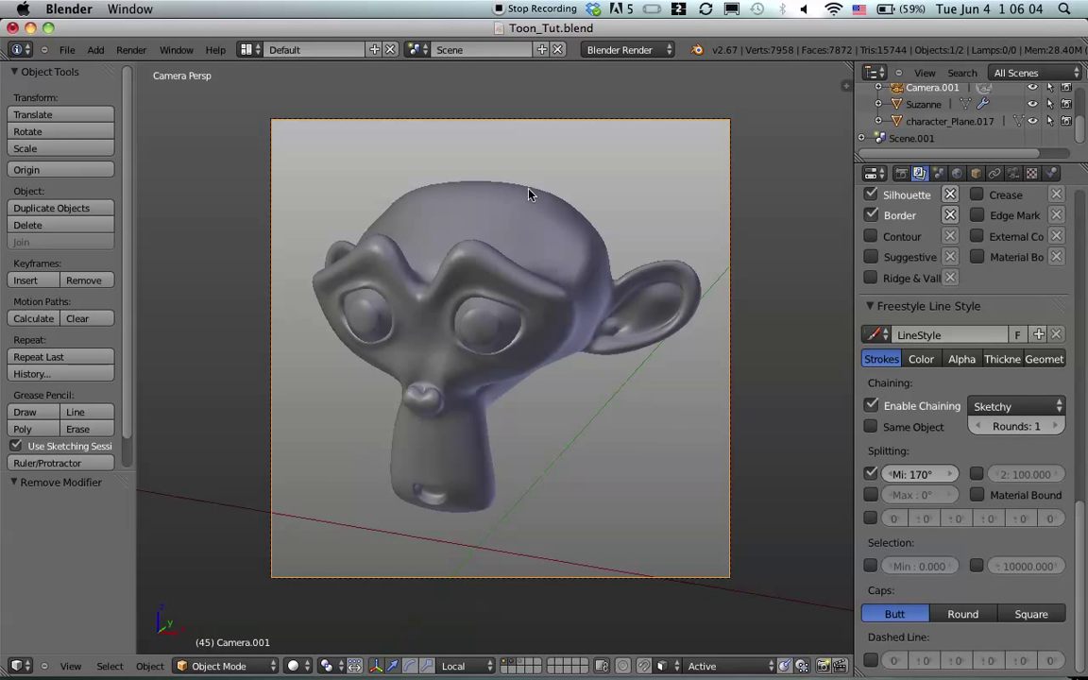
Enable stroke splitting by 2D length with a value of 250 and render the frame again
{"action": "left_click", "coordinate": [976, 474]}
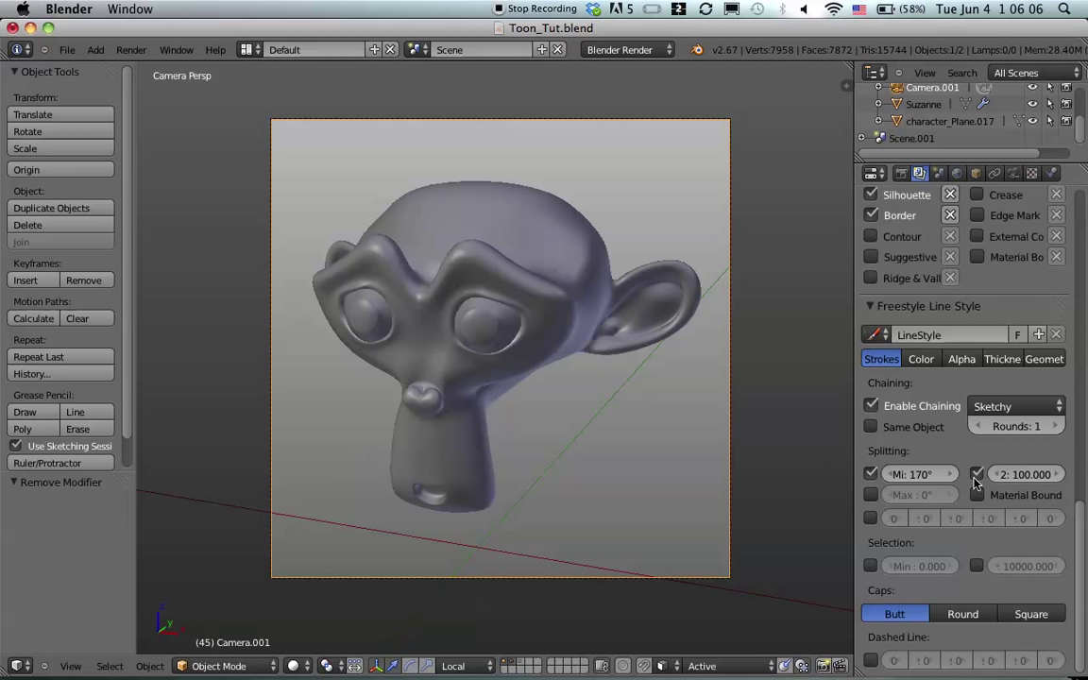
{"action": "left_click", "coordinate": [1025, 475]}
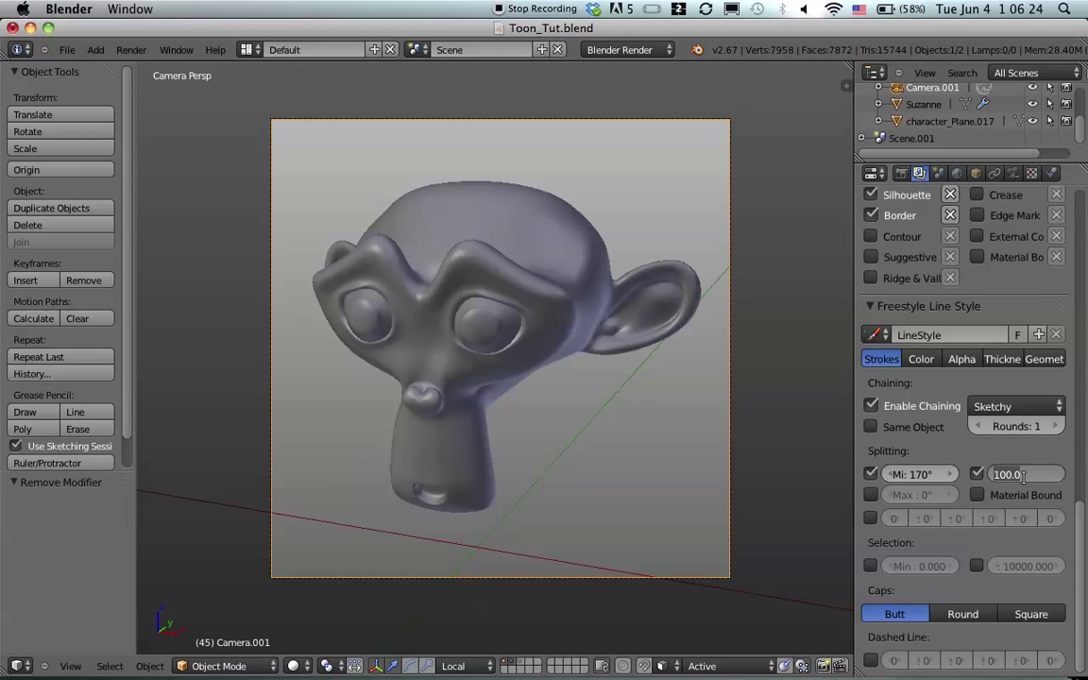
{"action": "key", "text": "BackSpace"}
{"action": "key", "text": "BackSpace"}
{"action": "key", "text": "BackSpace"}
{"action": "key", "text": "BackSpace"}
{"action": "key", "text": "BackSpace"}
{"action": "type", "text": "250"}
{"action": "key", "text": "Return"}
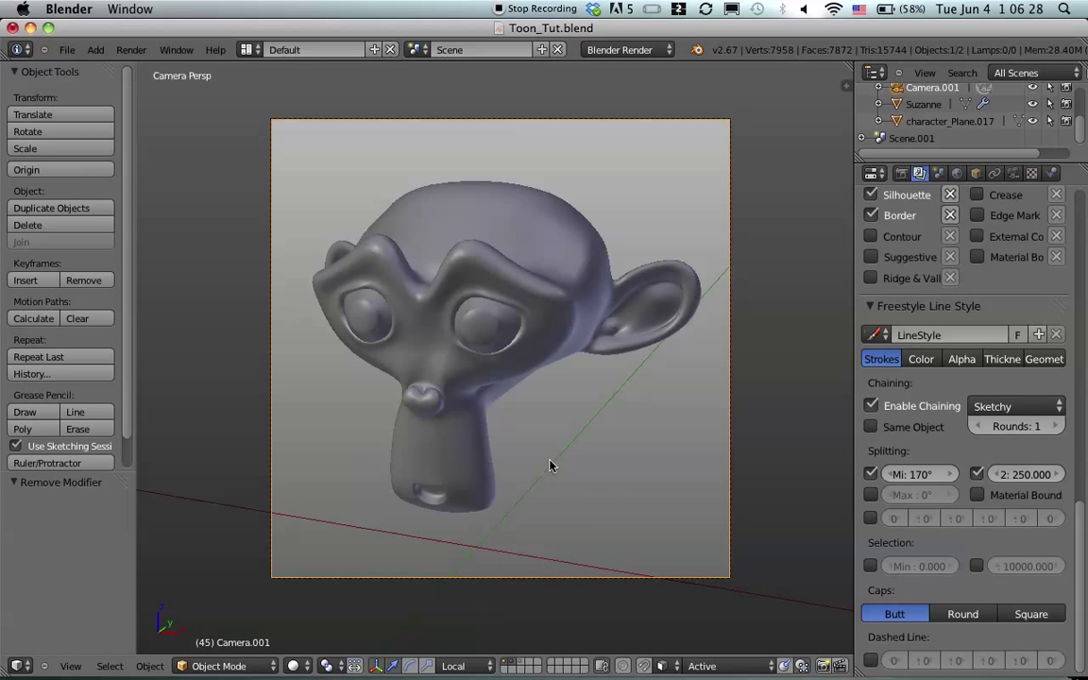
{"action": "key", "text": "F12"}
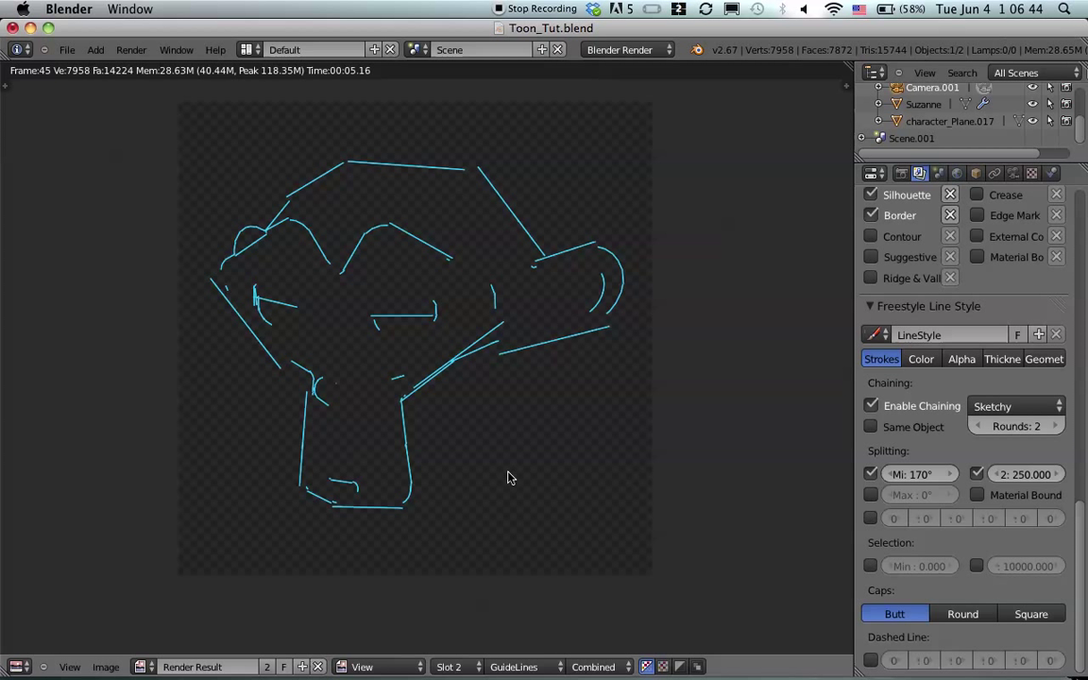
Render the frame with 2 Sketchy rounds in the other render slot and save the file over the existing one
{"action": "key", "text": "j"}
{"action": "key", "text": "F12"}
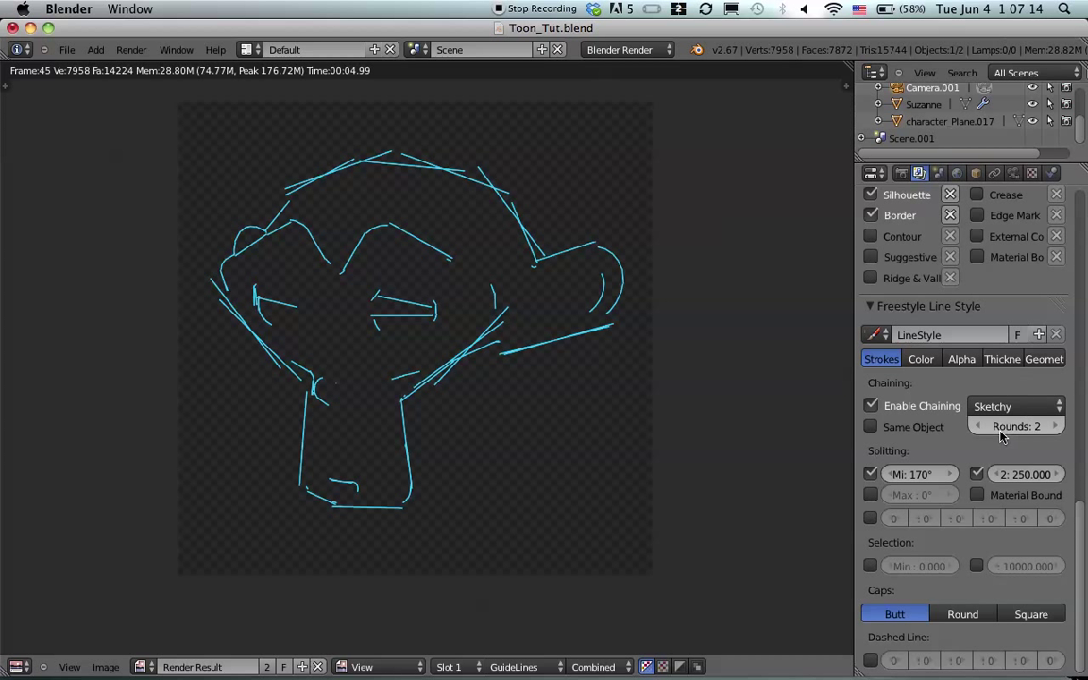
{"action": "key", "text": "ctrl+s"}
{"action": "left_click", "coordinate": [591, 327]}
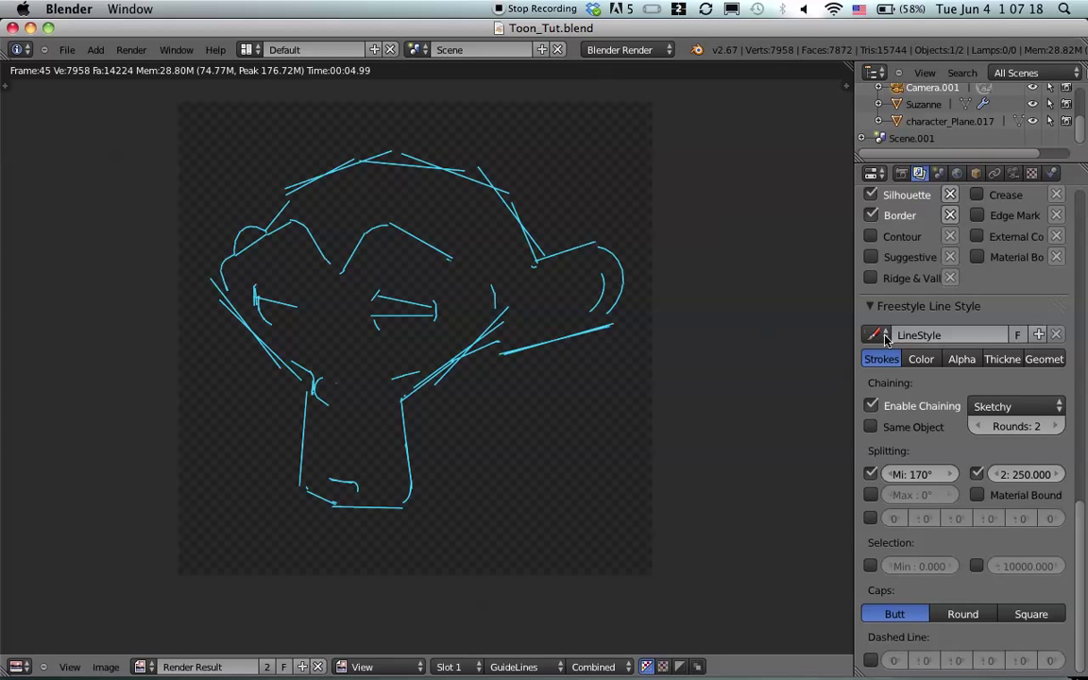
Add Perlin Noise 1D and Spatial Noise geometry modifiers to the guide lines' line style
{"action": "left_click", "coordinate": [1043, 359]}
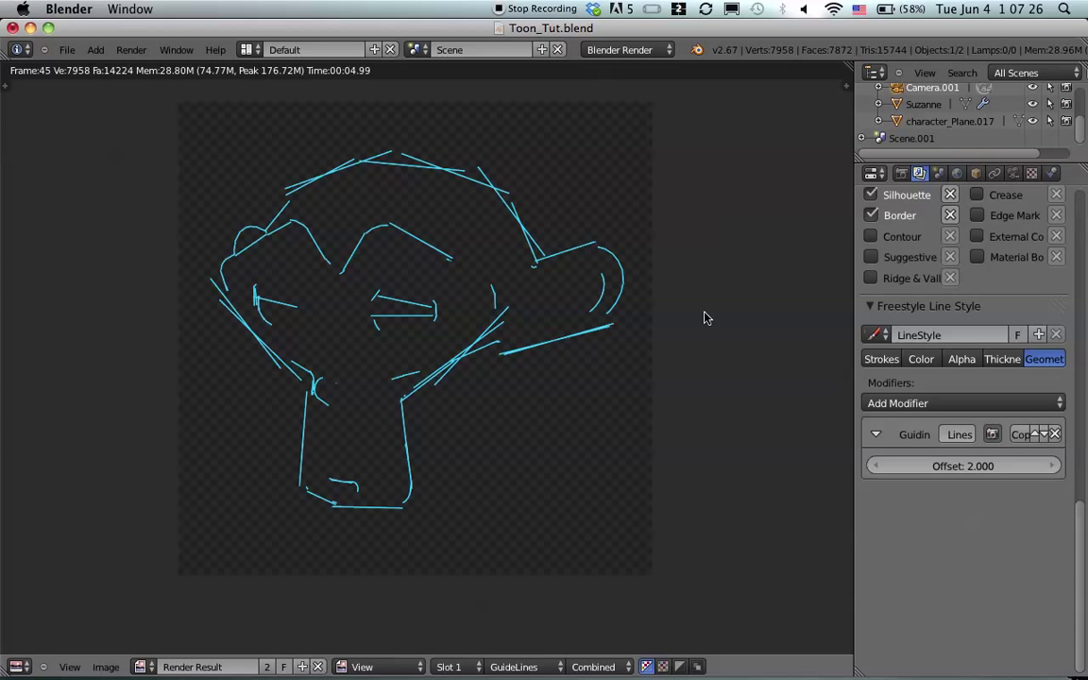
{"action": "left_click", "coordinate": [946, 412]}
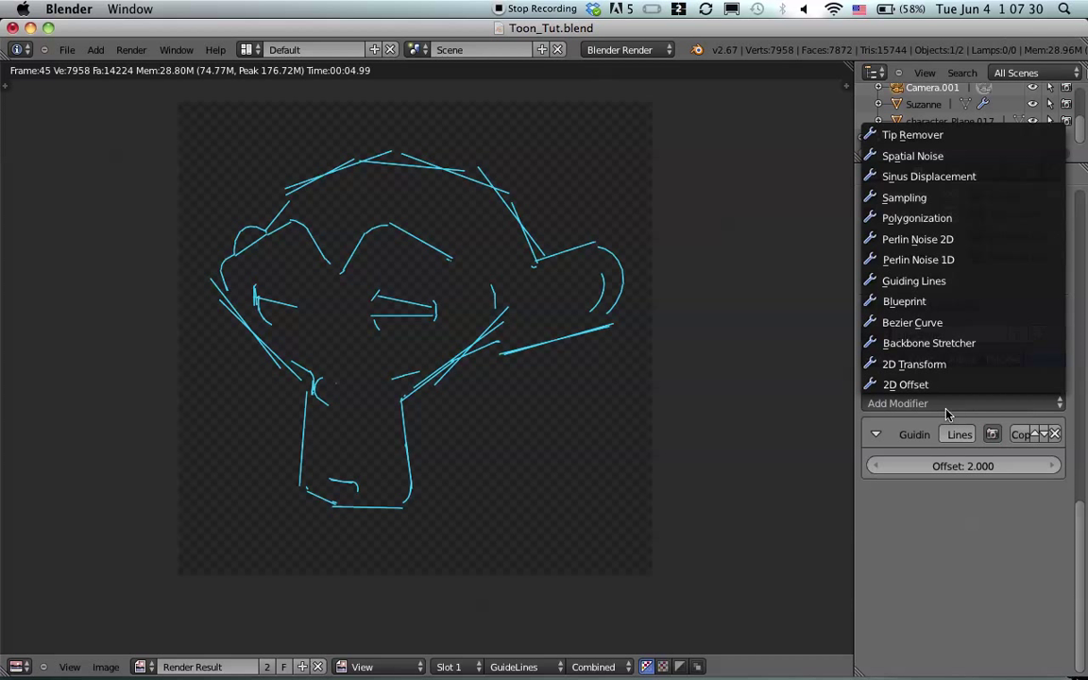
{"action": "left_click", "coordinate": [959, 263]}
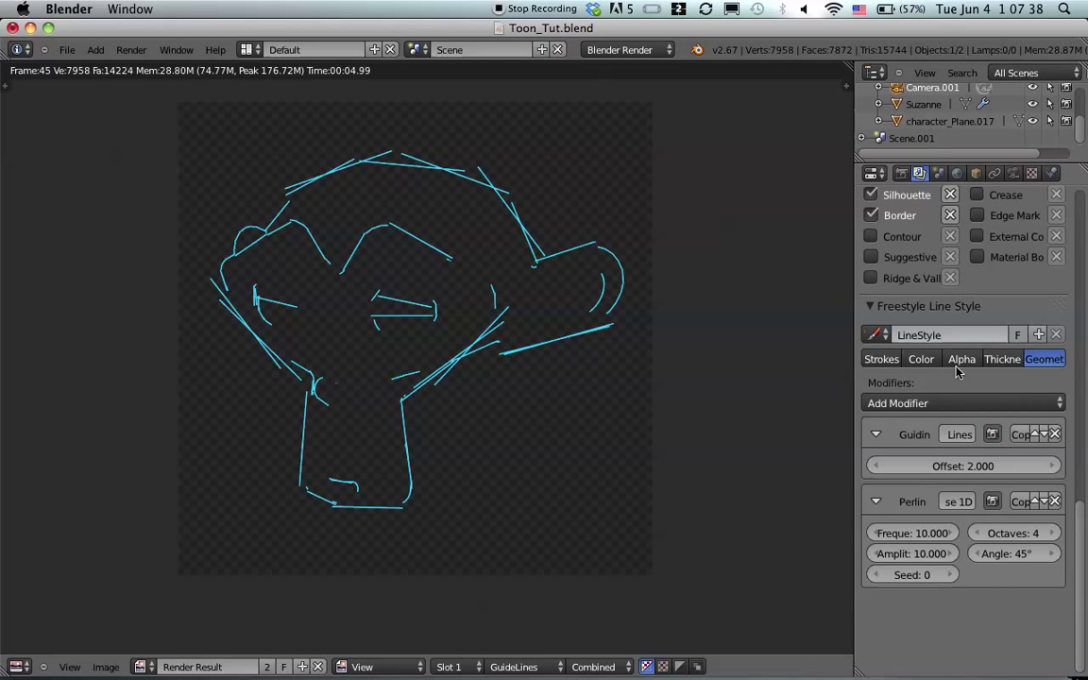
{"action": "left_click", "coordinate": [949, 404]}
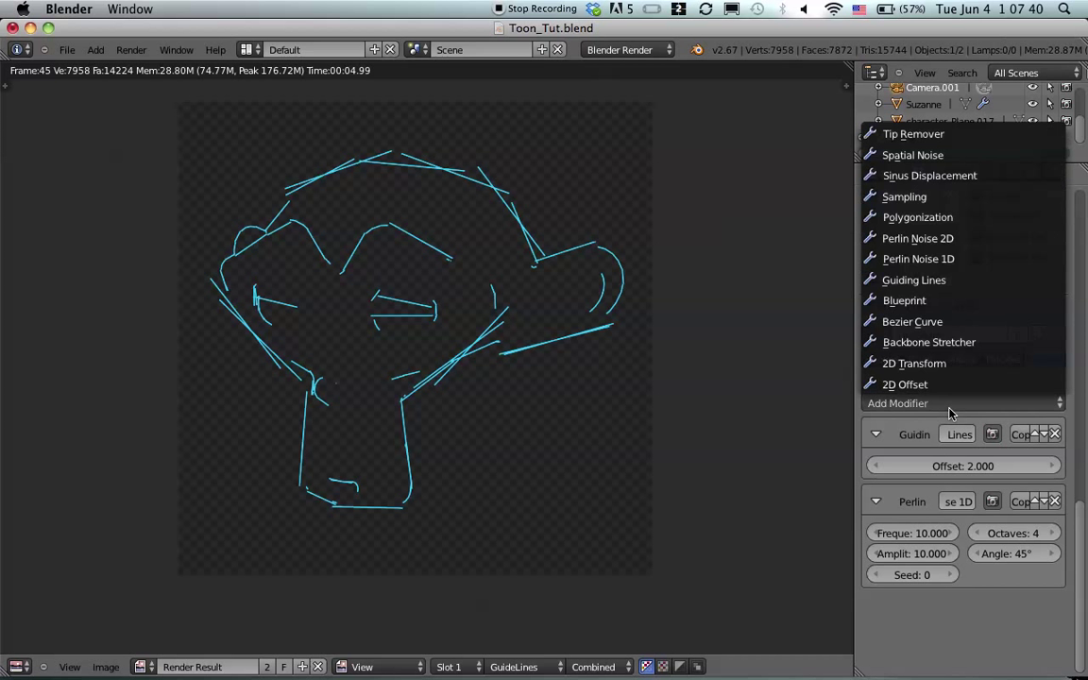
{"action": "left_click", "coordinate": [954, 155]}
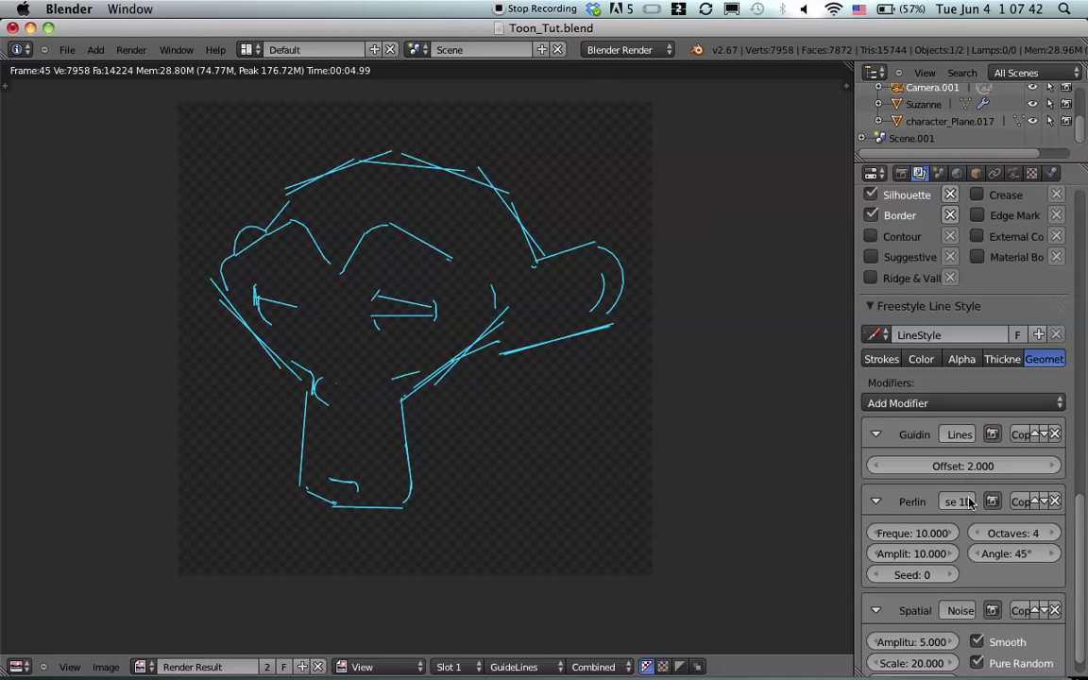
Disable Smooth and Pure Random in the Spatial Noise modifier
{"action": "scroll", "coordinate": [970, 507], "scroll_direction": "down", "scroll_amount": 1}
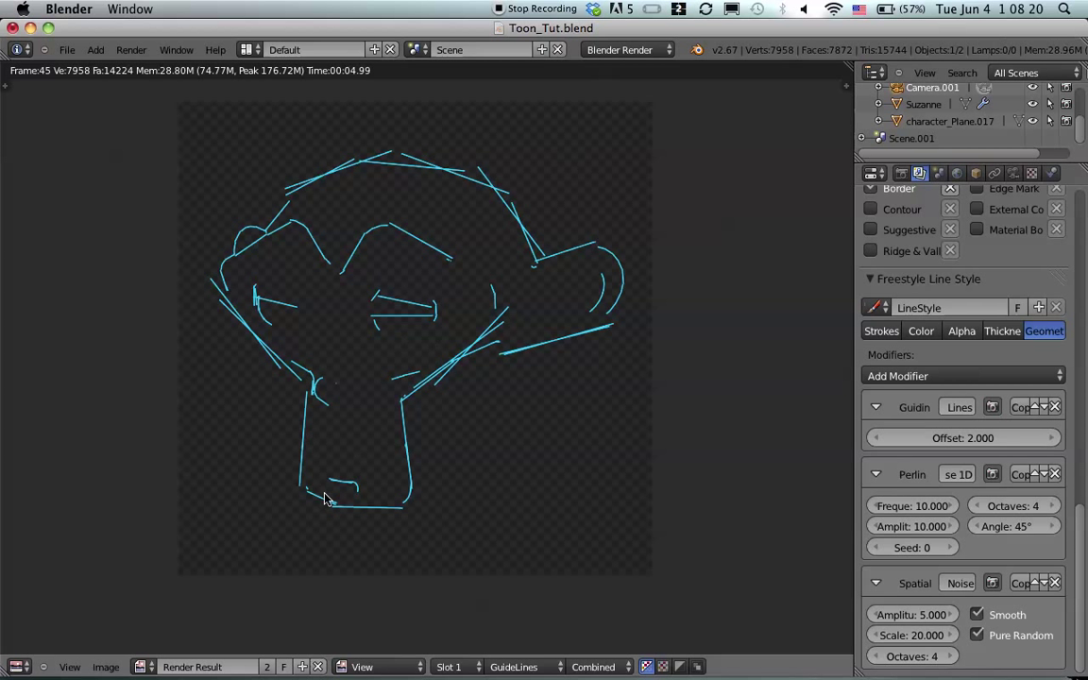
{"action": "left_click", "coordinate": [975, 616]}
{"action": "left_click", "coordinate": [979, 635]}
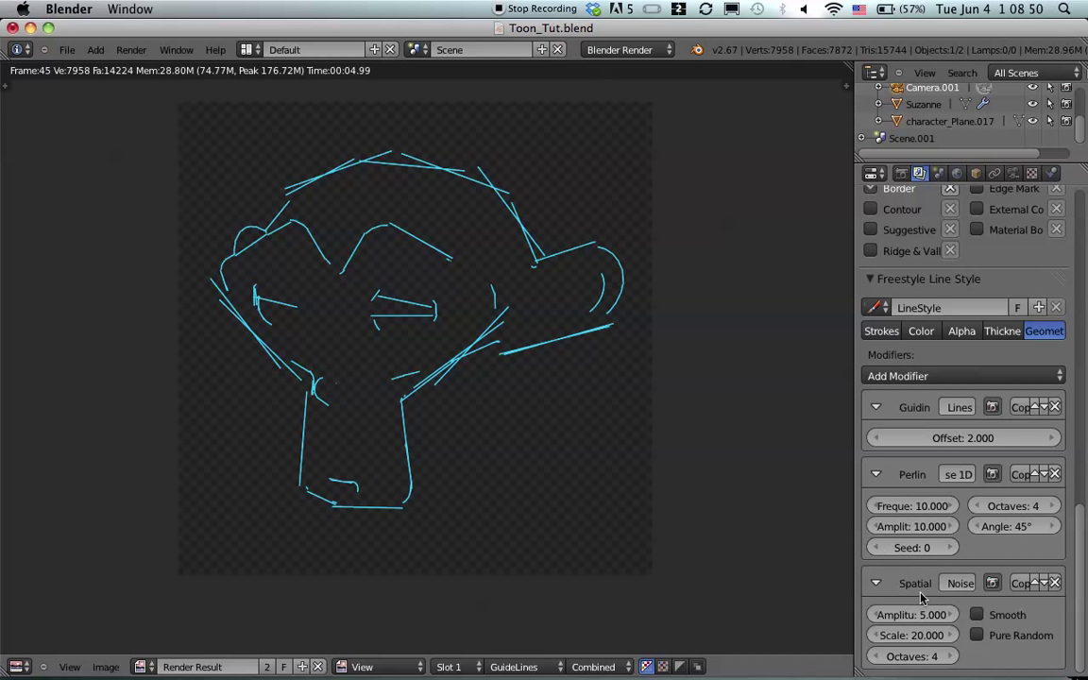
{"action": "left_click", "coordinate": [912, 507]}
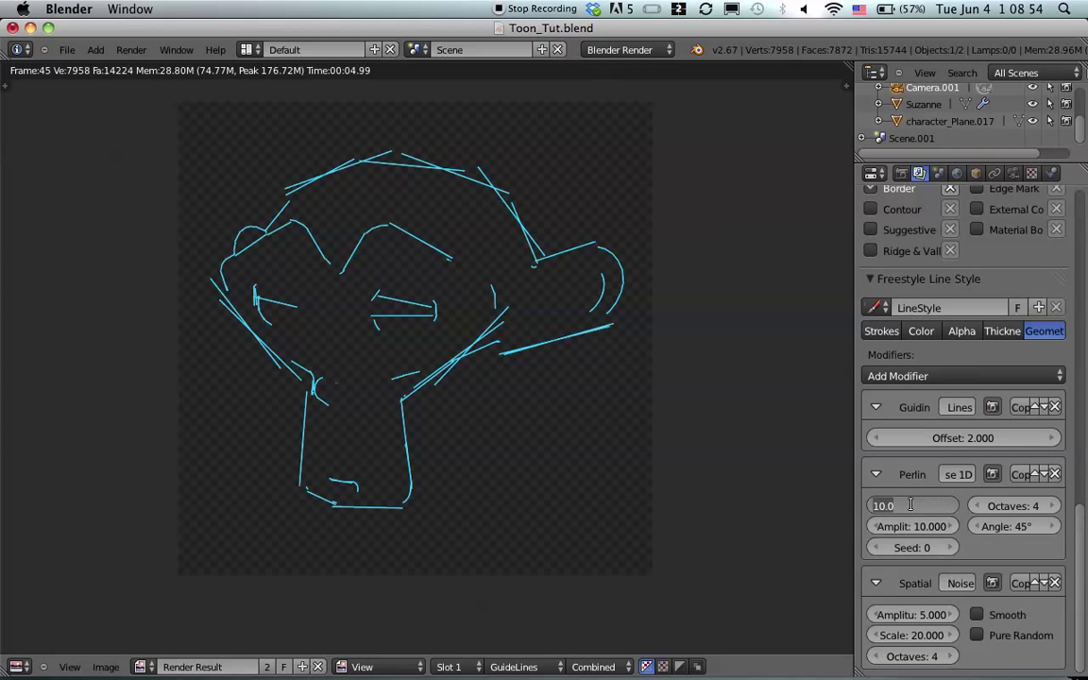
{"action": "key", "text": "Return"}
Save the file, render the frame with the noise modifiers and inspect the resulting strokes up close
{"action": "key", "text": "ctrl+s"}
{"action": "key", "text": "Return"}
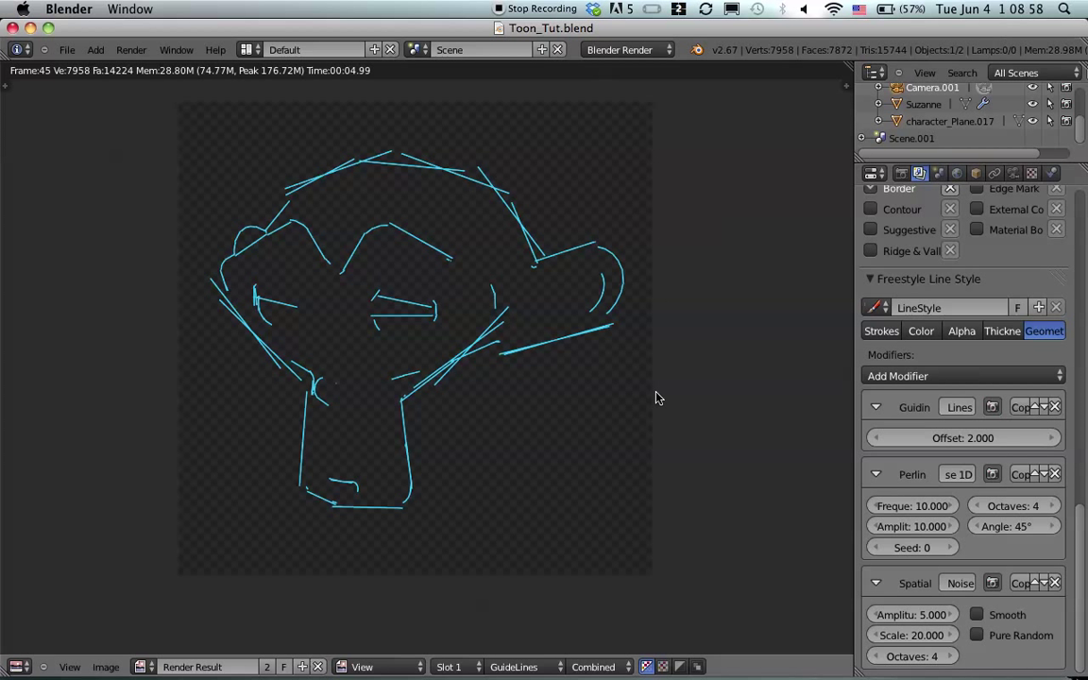
{"action": "key", "text": "F12"}
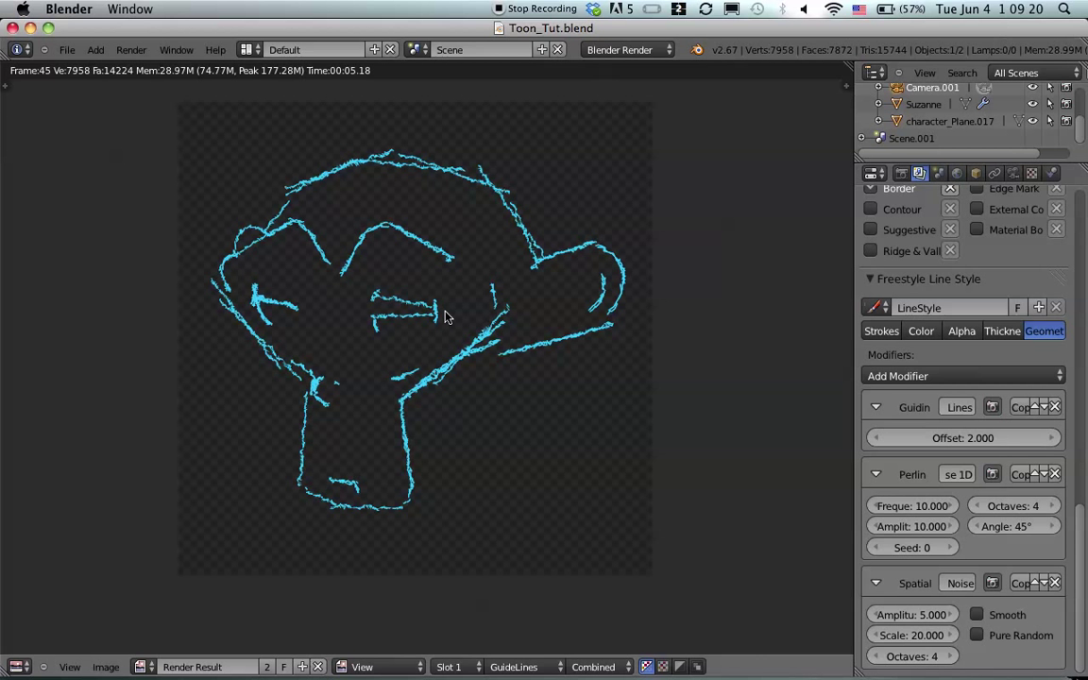
{"action": "scroll", "coordinate": [466, 315], "scroll_direction": "up", "scroll_amount": 2}
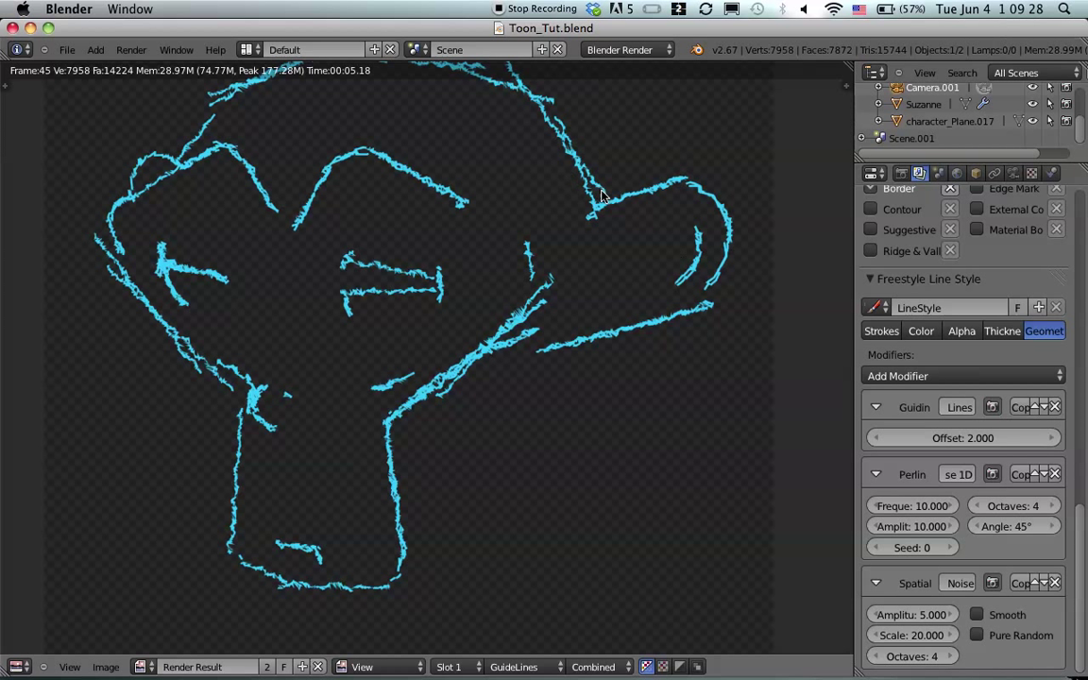
{"action": "scroll", "coordinate": [513, 156], "scroll_direction": "up", "scroll_amount": 5}
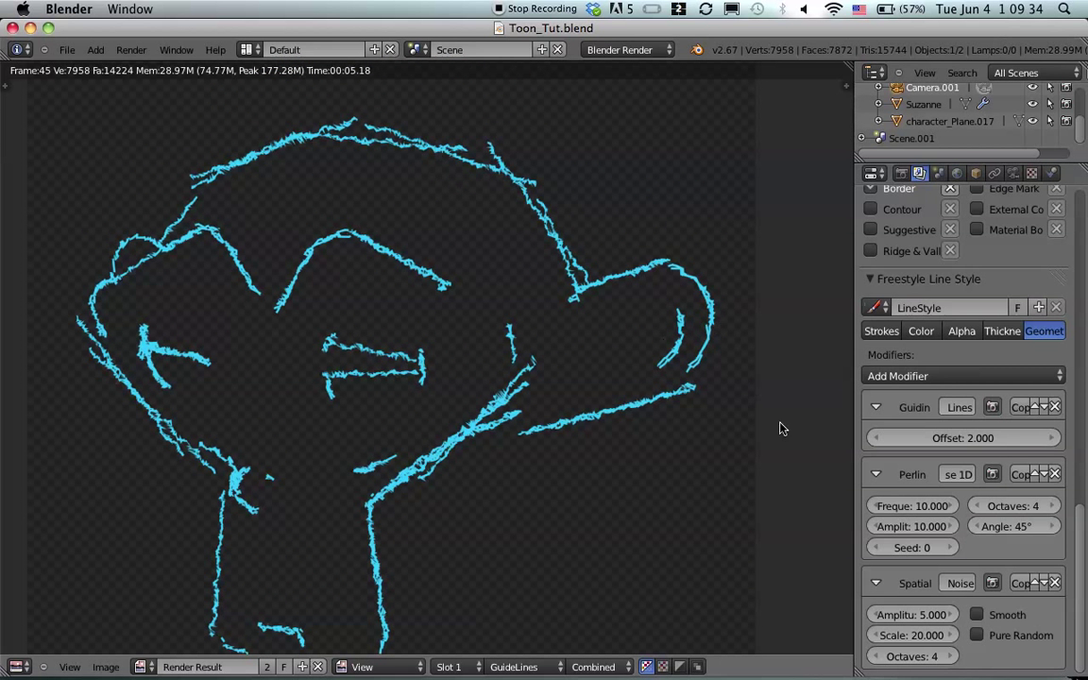
Set the Perlin Noise 1D modifier's frequency to 22.7, amplitude to 5 and octaves to 6
{"action": "left_click", "coordinate": [905, 506]}
{"action": "type", "text": "22.7"}
{"action": "key", "text": "Return"}
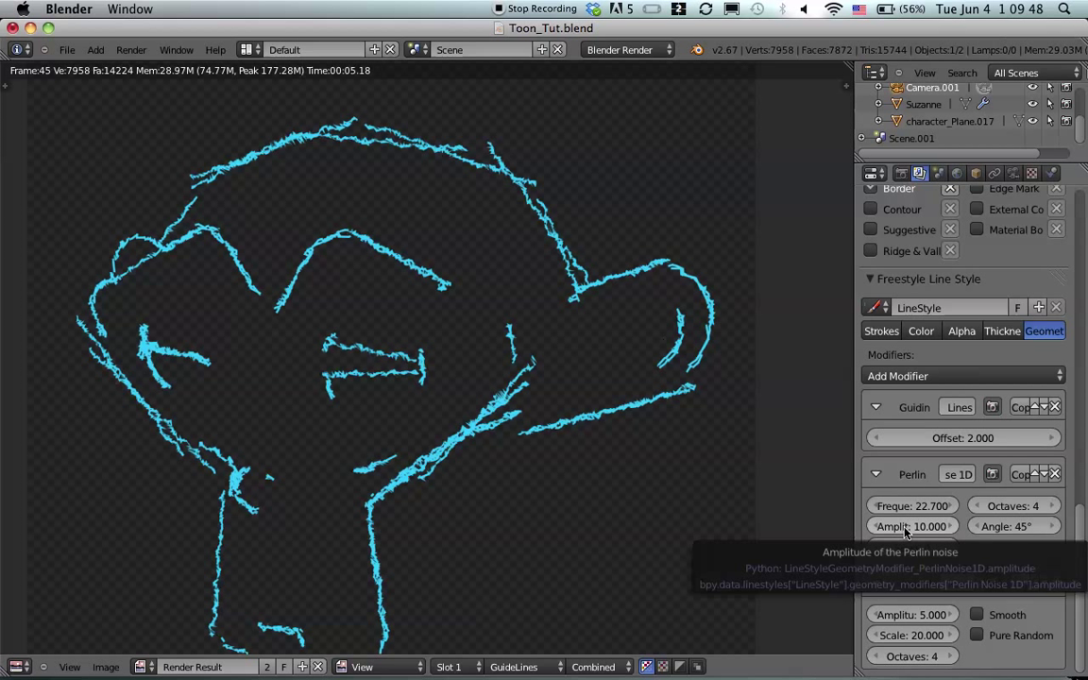
{"action": "left_click", "coordinate": [904, 527]}
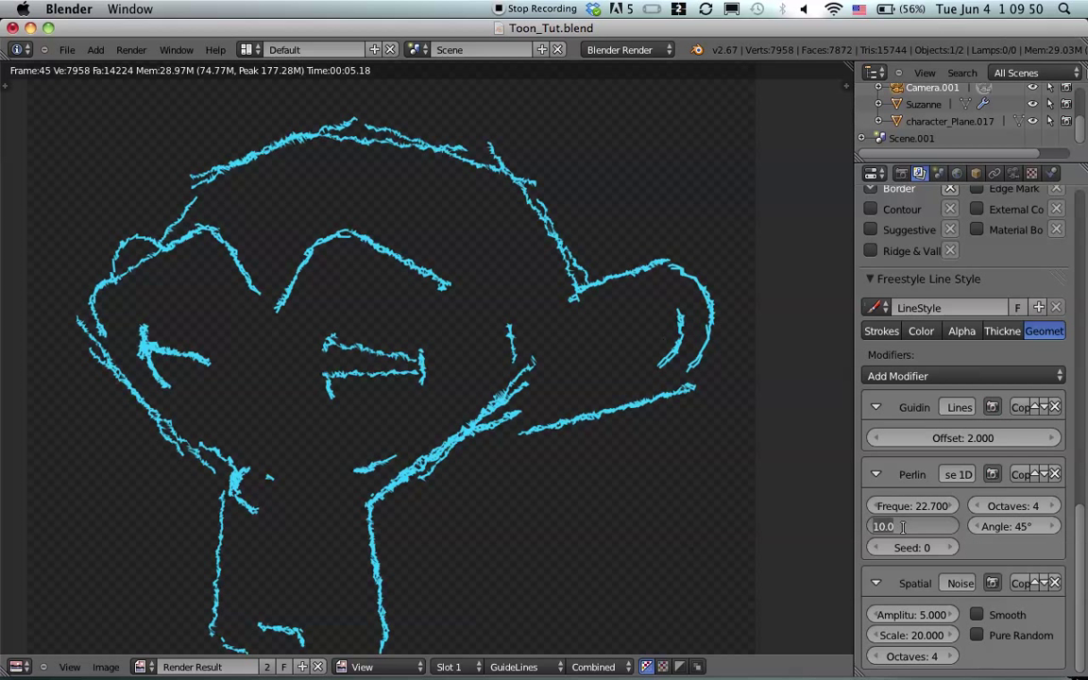
{"action": "type", "text": "5"}
{"action": "key", "text": "Return"}
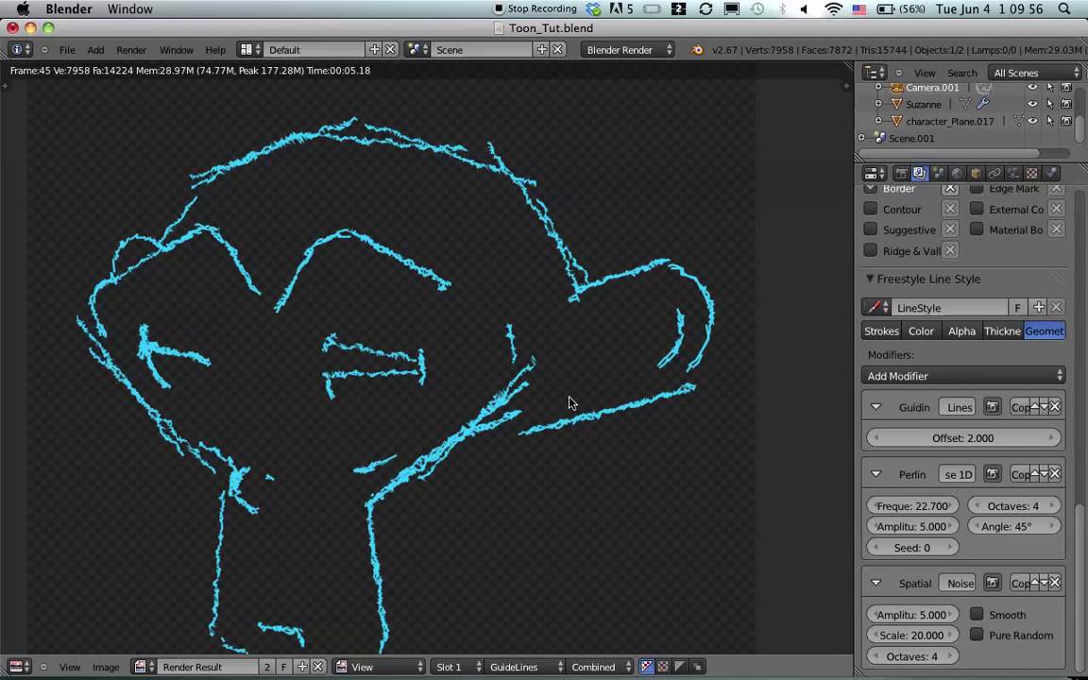
{"action": "left_click_drag", "start_coordinate": [997, 513], "coordinate": [1007, 500]}
Set the Spatial Noise modifier's amplitude to 2 and octaves to 6, and render the frame again
{"action": "left_click", "coordinate": [911, 614]}
{"action": "type", "text": "2"}
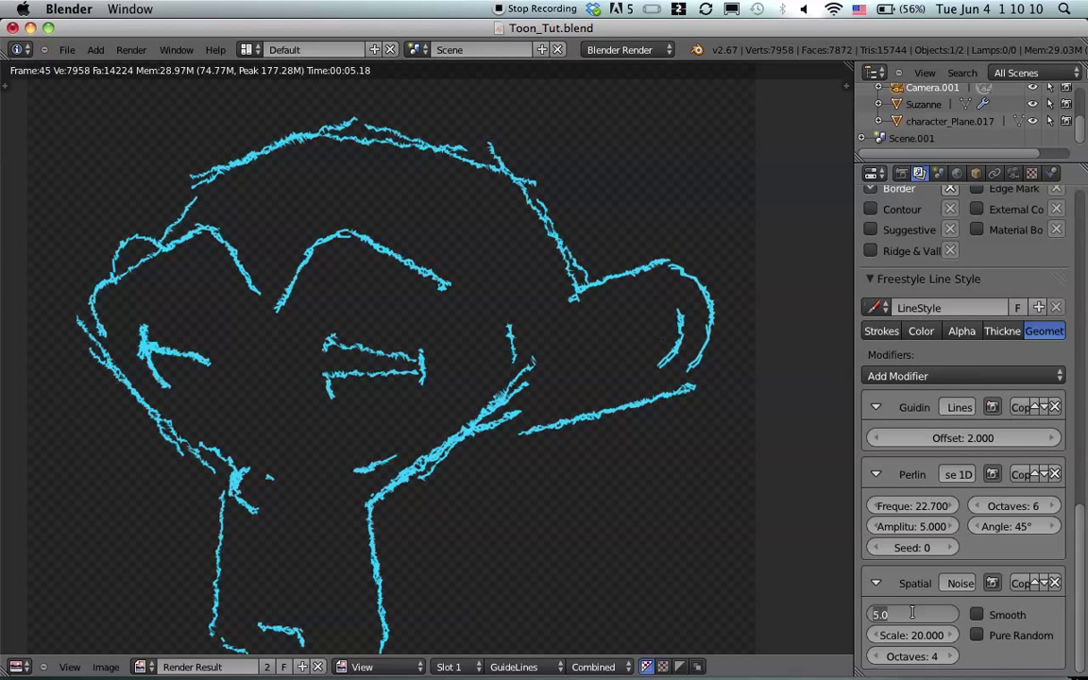
{"action": "key", "text": "Return"}
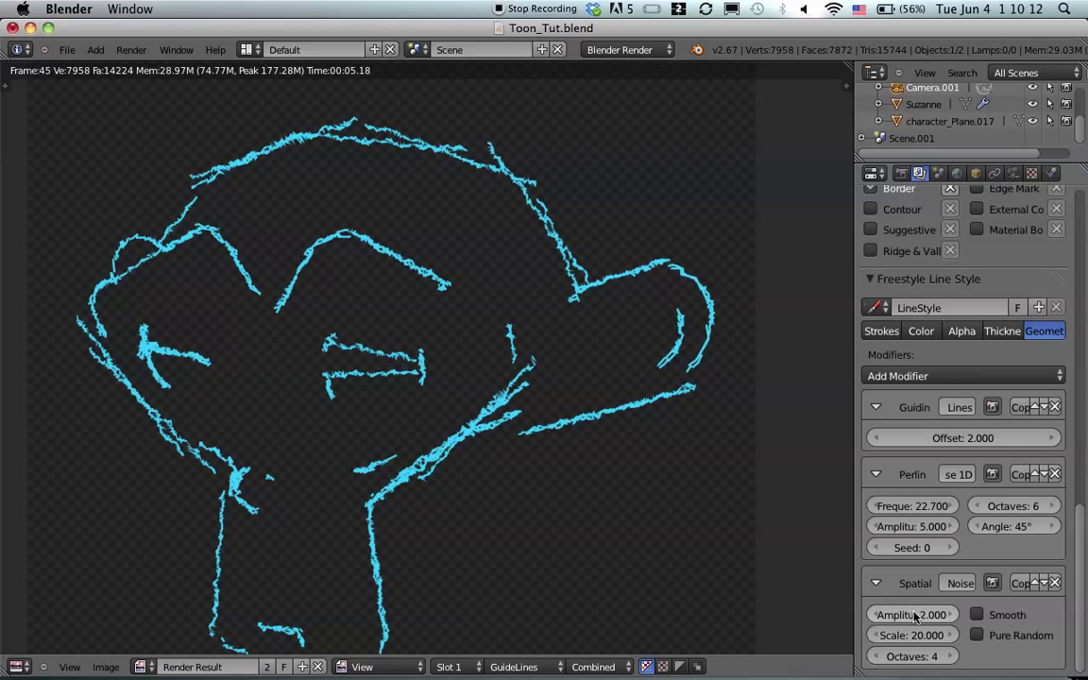
{"action": "left_click", "coordinate": [907, 654]}
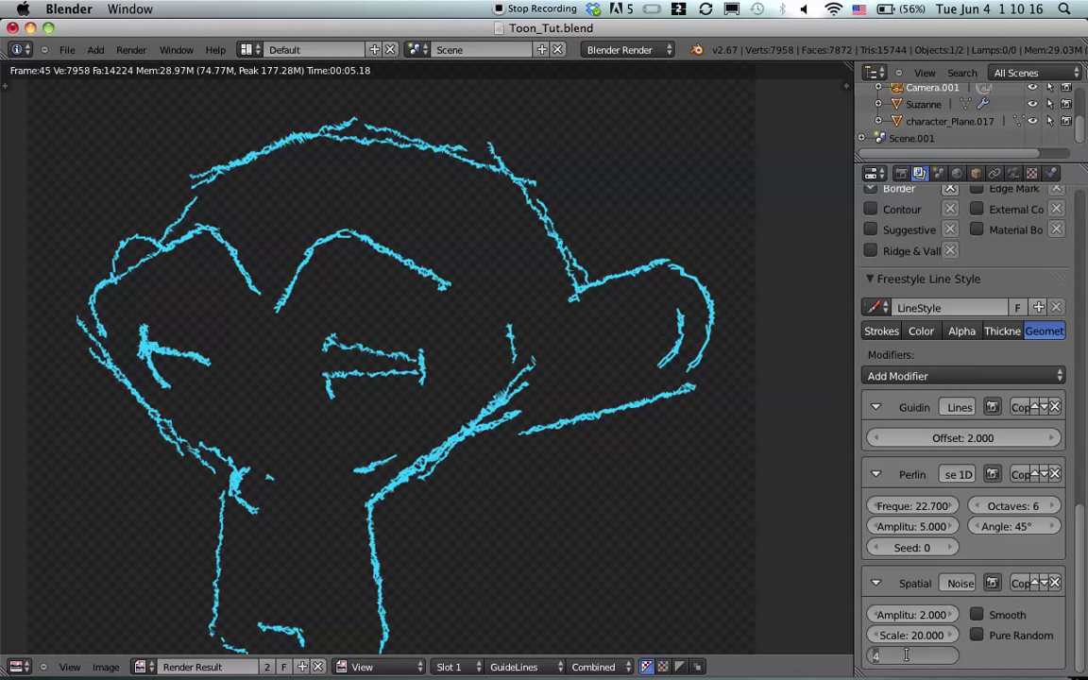
{"action": "type", "text": "6"}
{"action": "key", "text": "Return"}
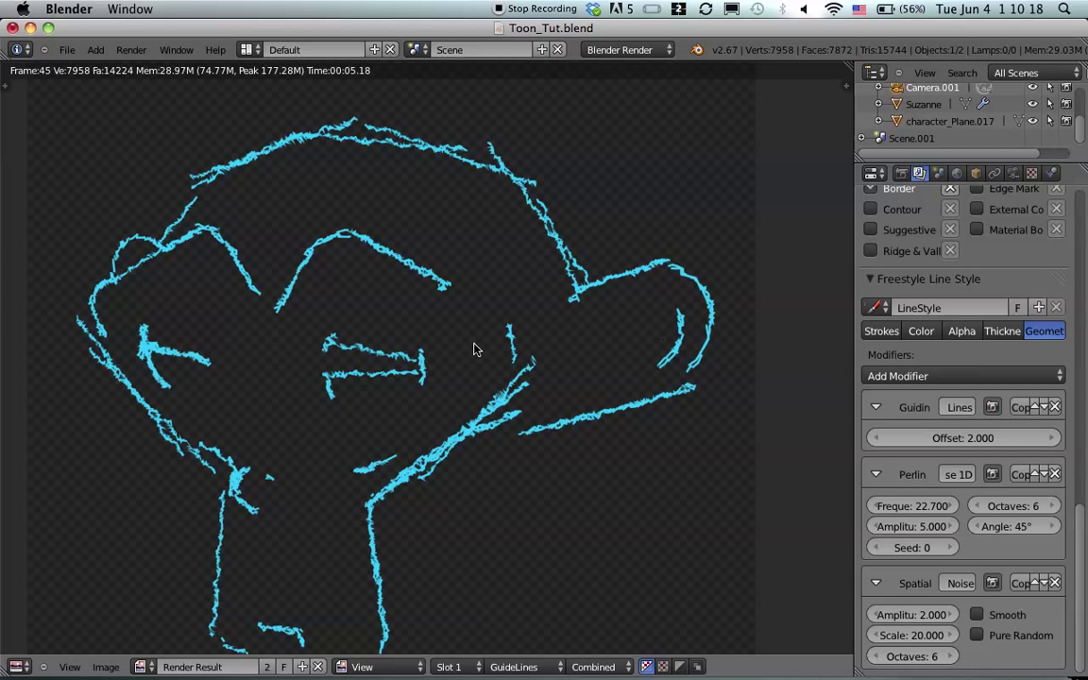
{"action": "key", "text": "F12"}
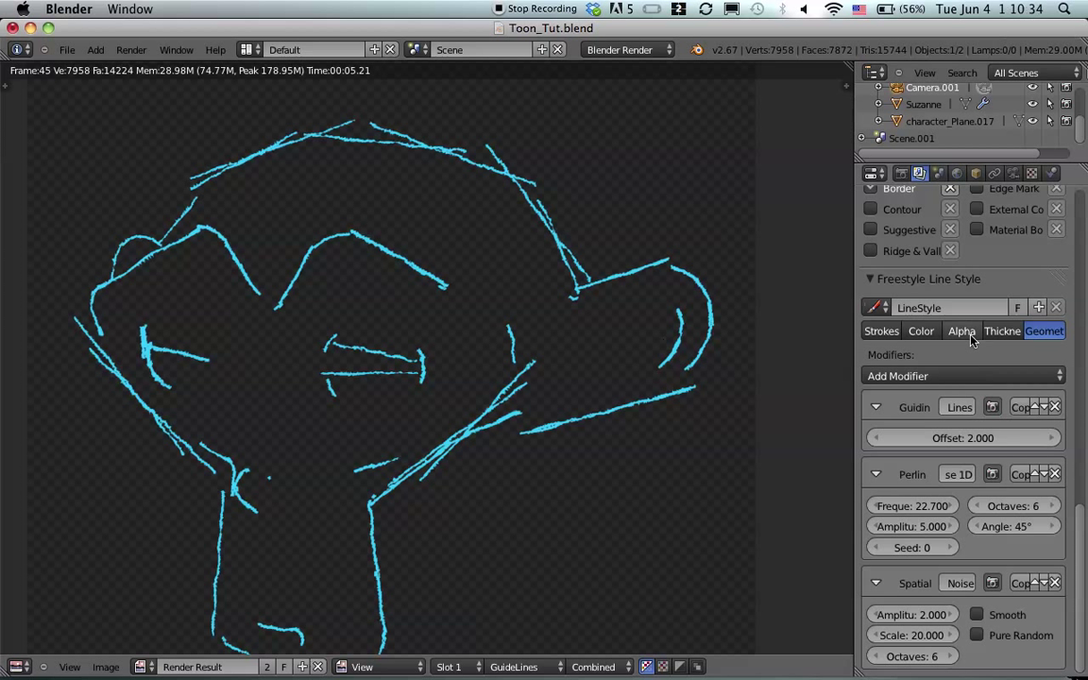
Add an Along Stroke thickness modifier to the GuideLines line style and set its mapping to Curve
{"action": "left_click", "coordinate": [1000, 331]}
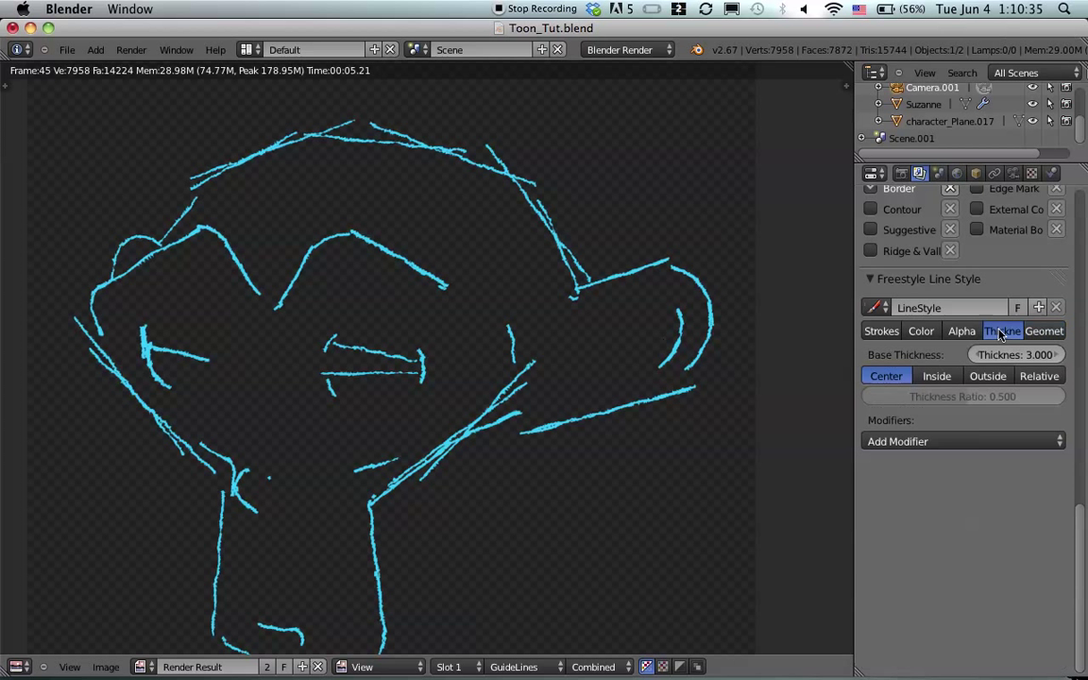
{"action": "left_click", "coordinate": [948, 444]}
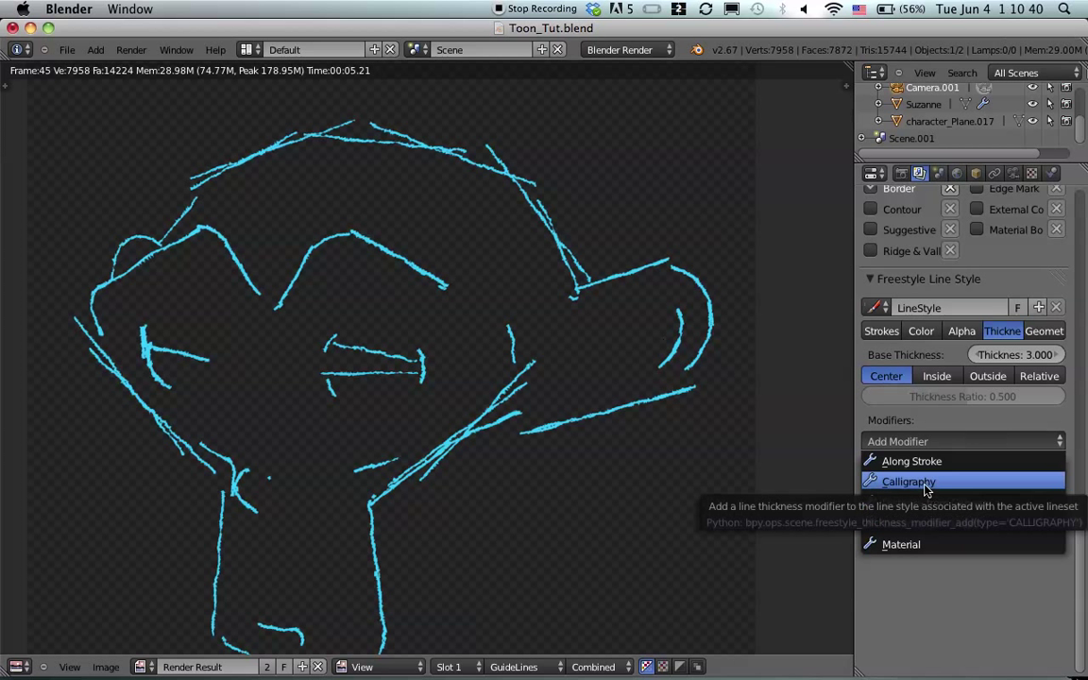
{"action": "left_click", "coordinate": [929, 463]}
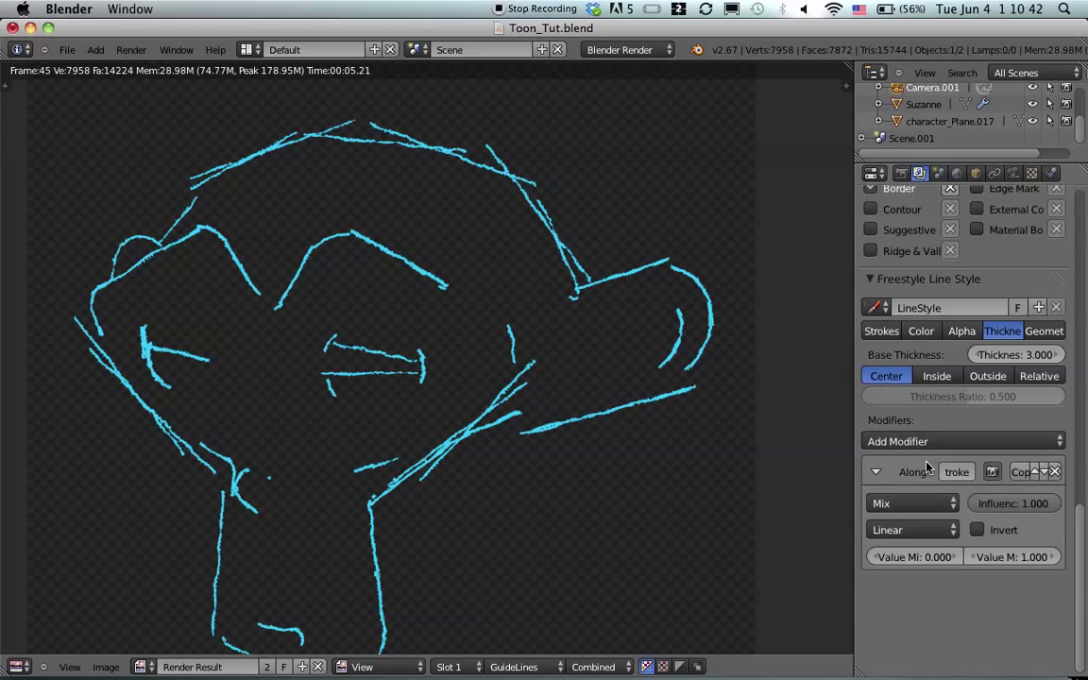
{"action": "left_click", "coordinate": [912, 530]}
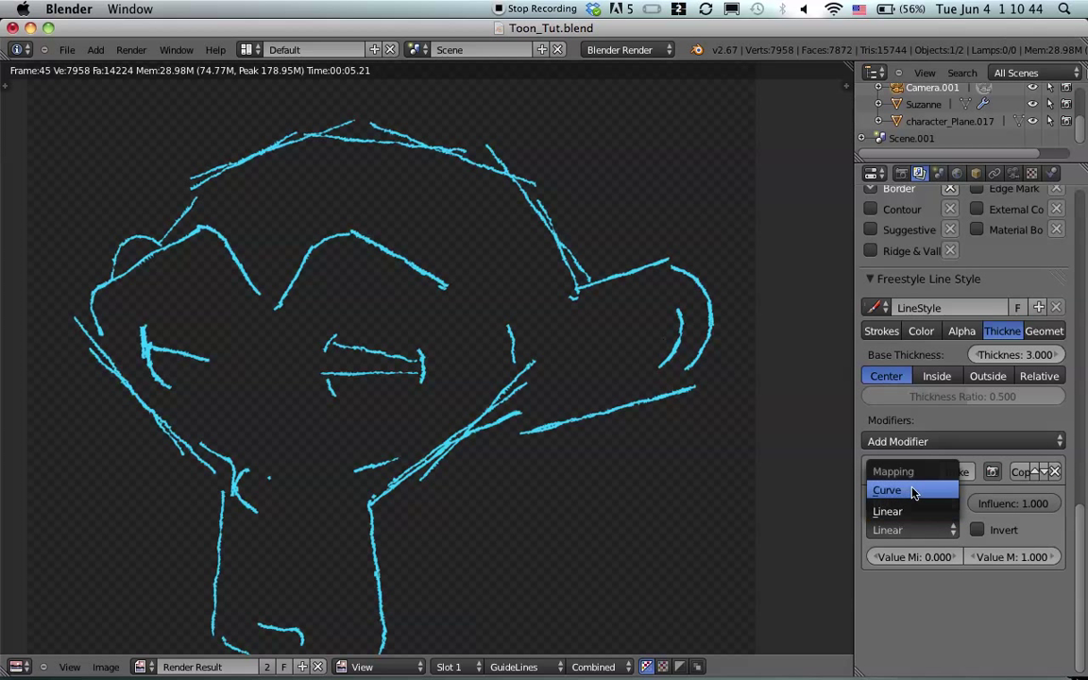
{"action": "left_click", "coordinate": [913, 491]}
Set the Along Stroke modifier's blend mode to Multiply
{"action": "scroll", "coordinate": [914, 491], "scroll_direction": "down", "scroll_amount": 3}
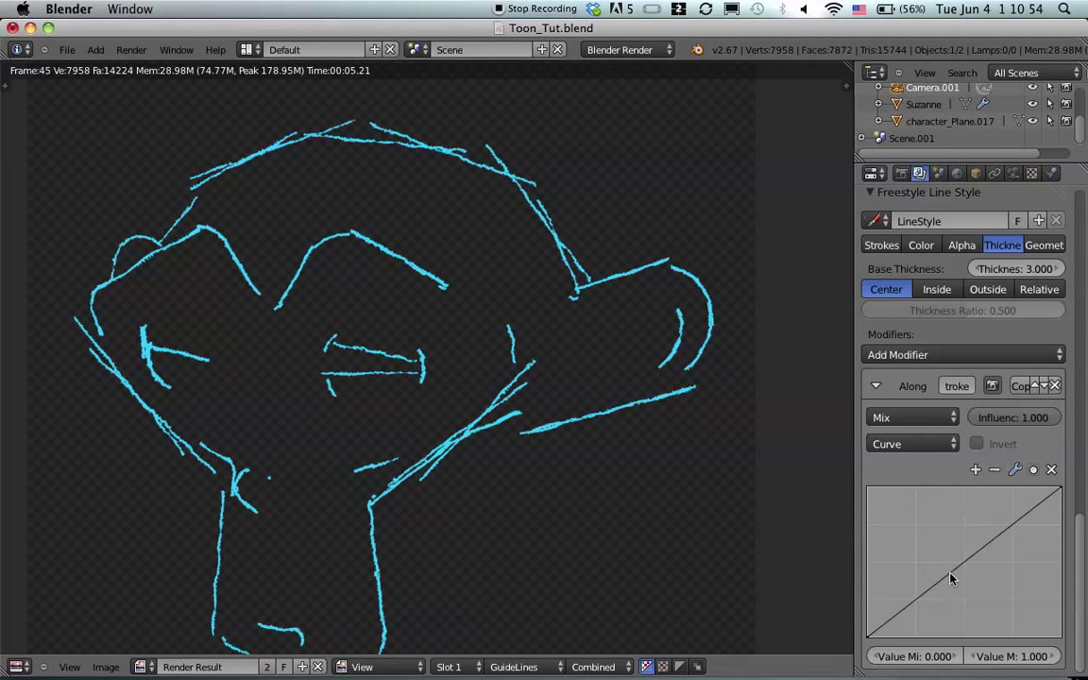
{"action": "left_click", "coordinate": [930, 417]}
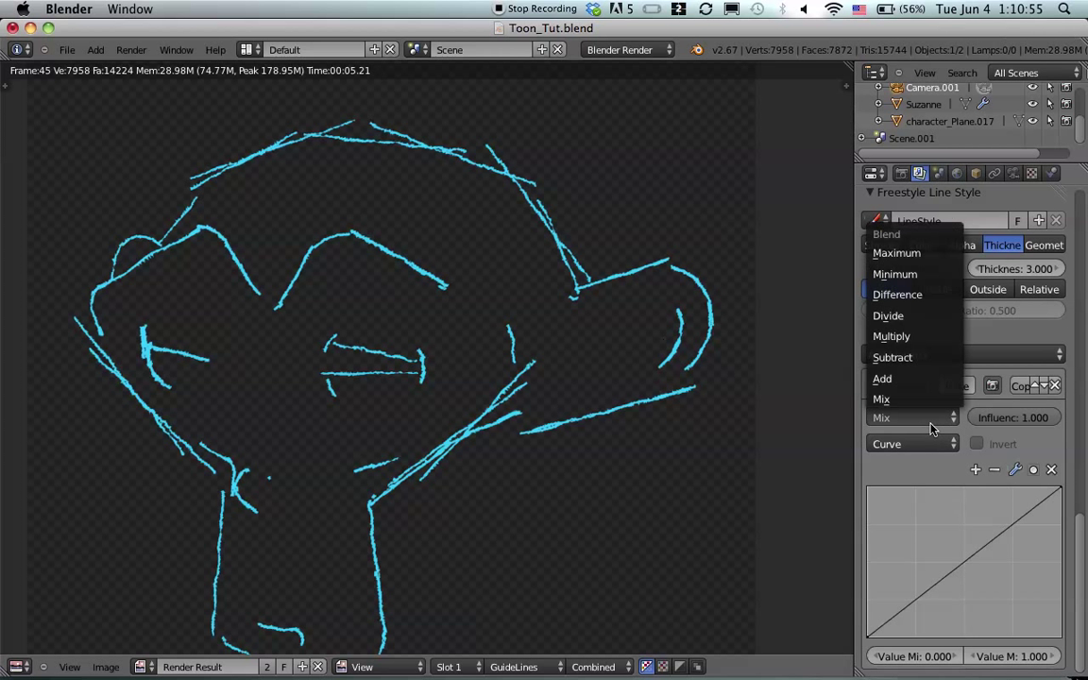
{"action": "left_click", "coordinate": [926, 337]}
{"action": "scroll", "coordinate": [1006, 453], "scroll_direction": "up", "scroll_amount": 2}
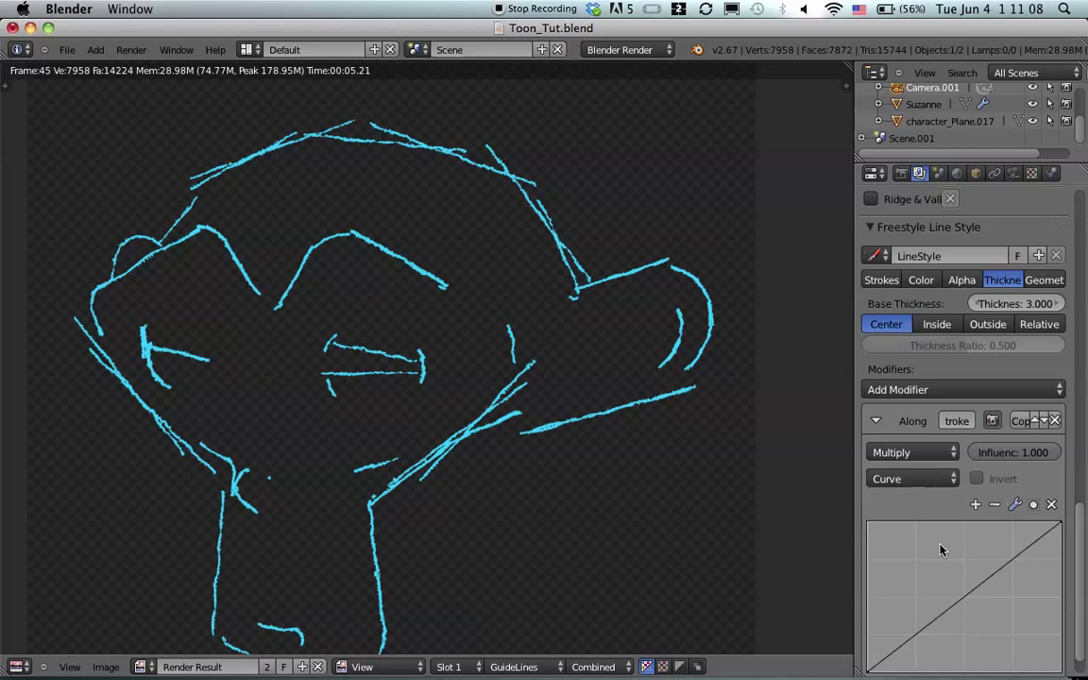
Shape the Along Stroke curve as an arch with both ends at Y 0.25 and a middle point at X 0.5, Y 1.0
{"action": "scroll", "coordinate": [940, 548], "scroll_direction": "down", "scroll_amount": 2}
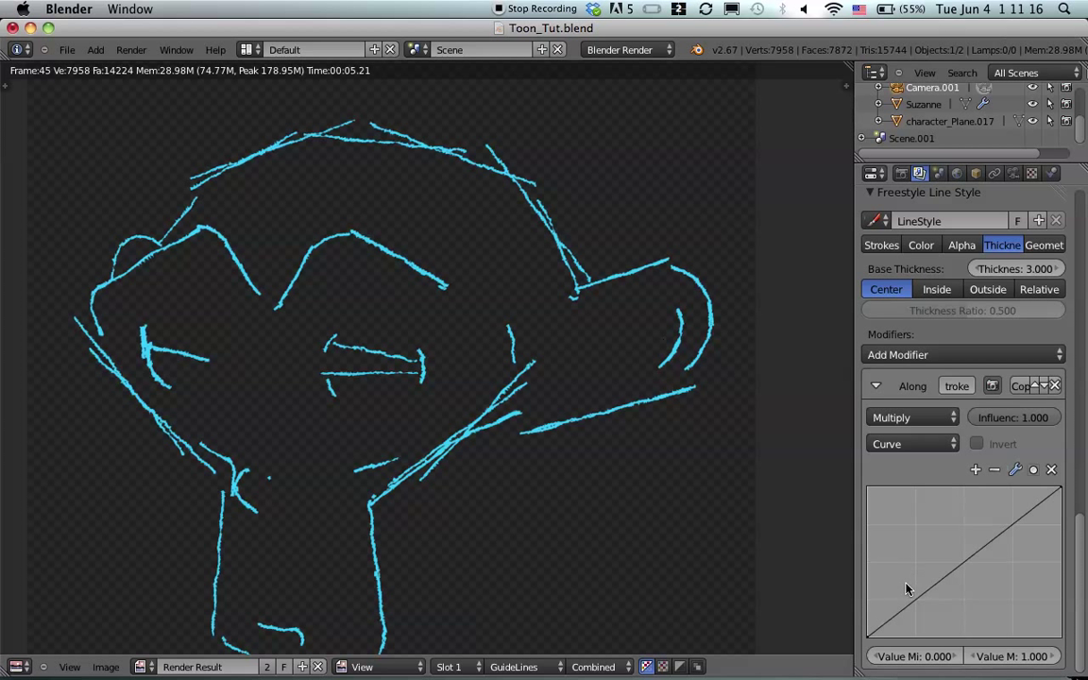
{"action": "left_click", "coordinate": [869, 635]}
{"action": "left_click_drag", "start_coordinate": [870, 634], "coordinate": [867, 599]}
{"action": "left_click_drag", "start_coordinate": [1059, 489], "coordinate": [1065, 608]}
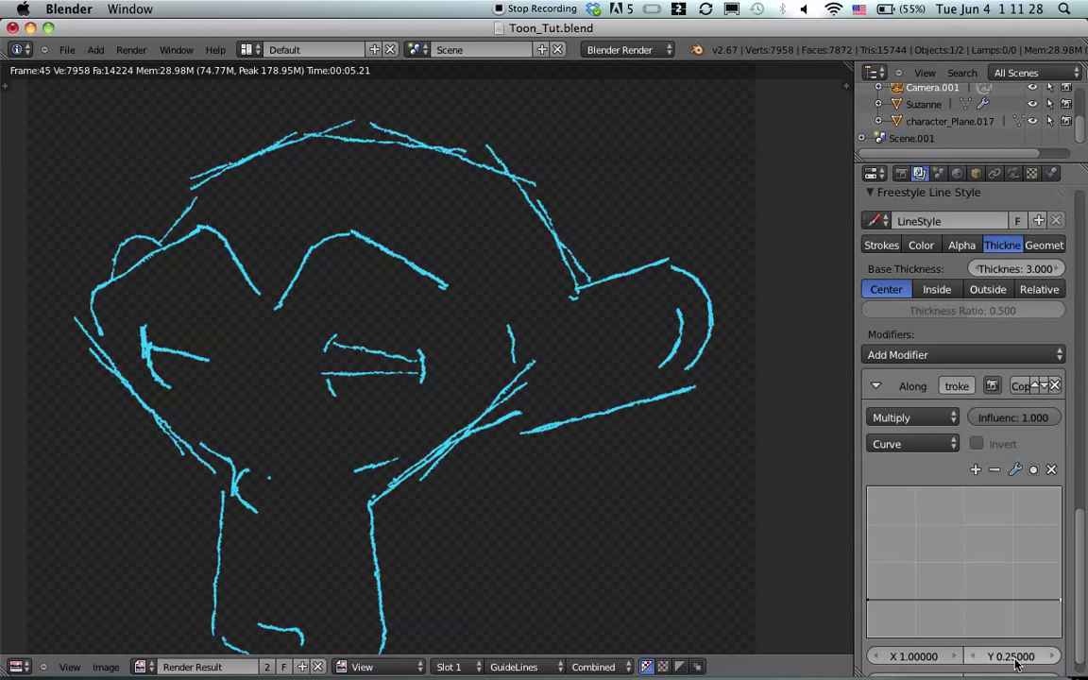
{"action": "left_click_drag", "start_coordinate": [968, 604], "coordinate": [965, 487]}
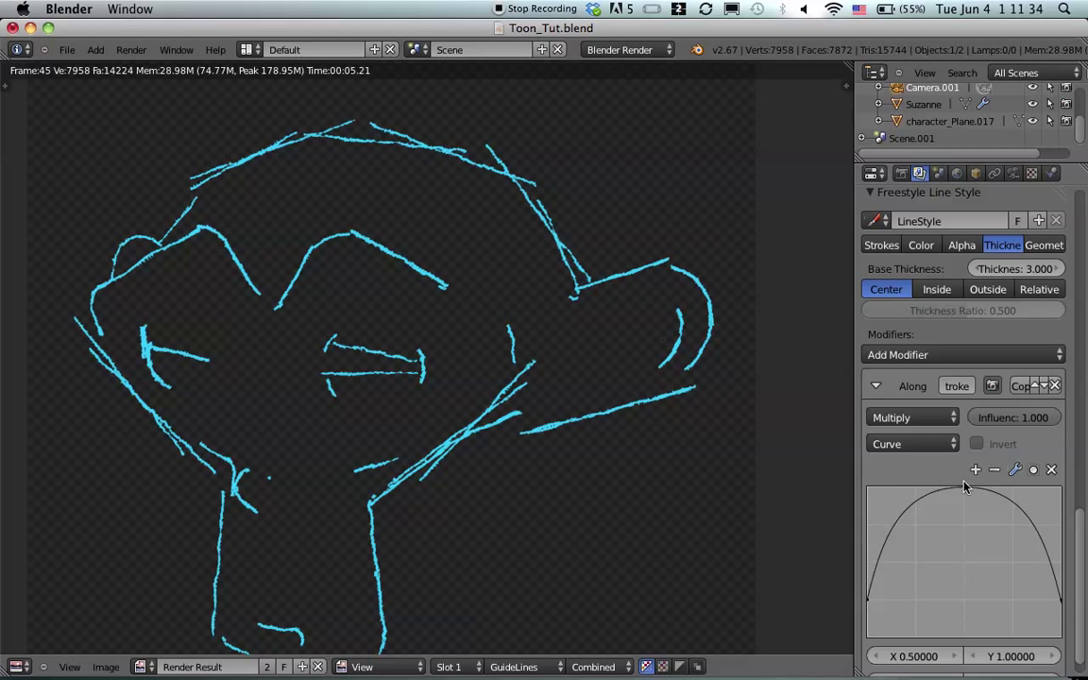
Save the file and render the frame with the Along Stroke thickness modifier
{"action": "key", "text": "ctrl+s"}
{"action": "left_click", "coordinate": [504, 442]}
{"action": "key", "text": "F12"}
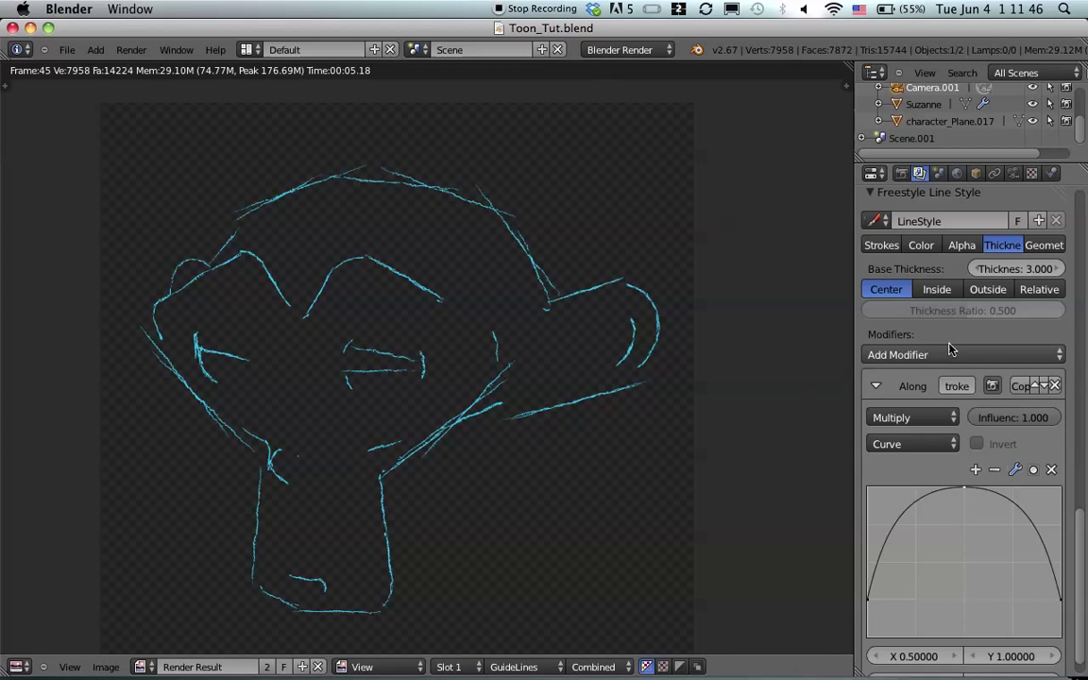
Set the line style's base thickness to 5, then render the frame and inspect the strokes up close
{"action": "left_click", "coordinate": [1022, 269]}
{"action": "type", "text": "5"}
{"action": "key", "text": "Return"}
{"action": "key", "text": "F12"}
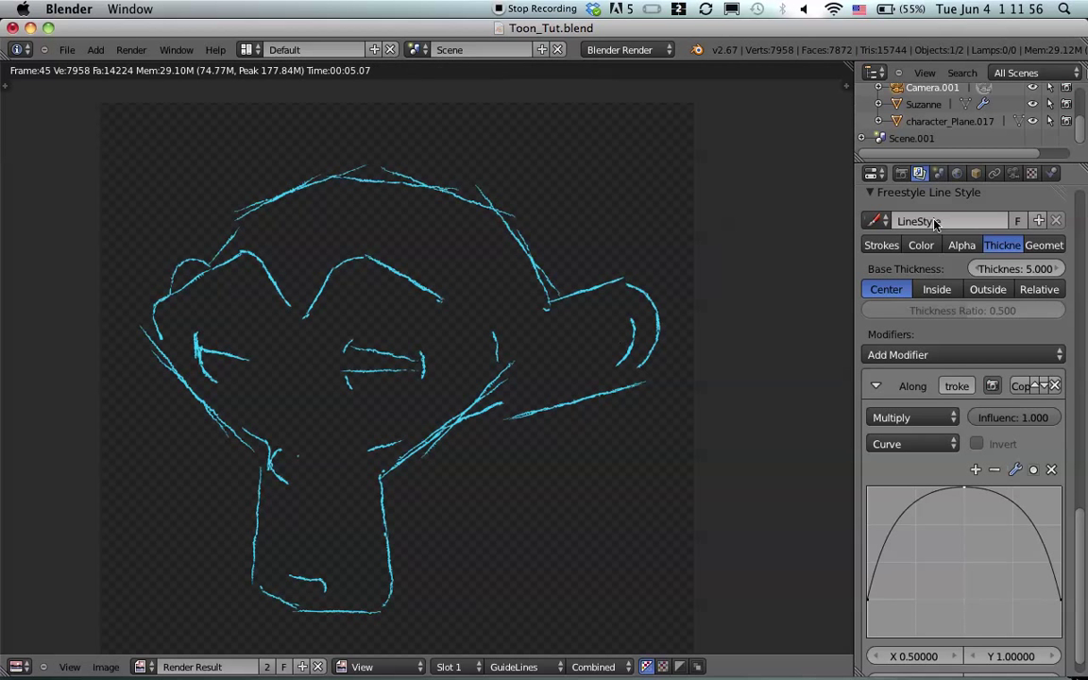
{"action": "scroll", "coordinate": [528, 241], "scroll_direction": "up", "scroll_amount": 2}
{"action": "scroll", "coordinate": [529, 243], "scroll_direction": "down", "scroll_amount": 1}
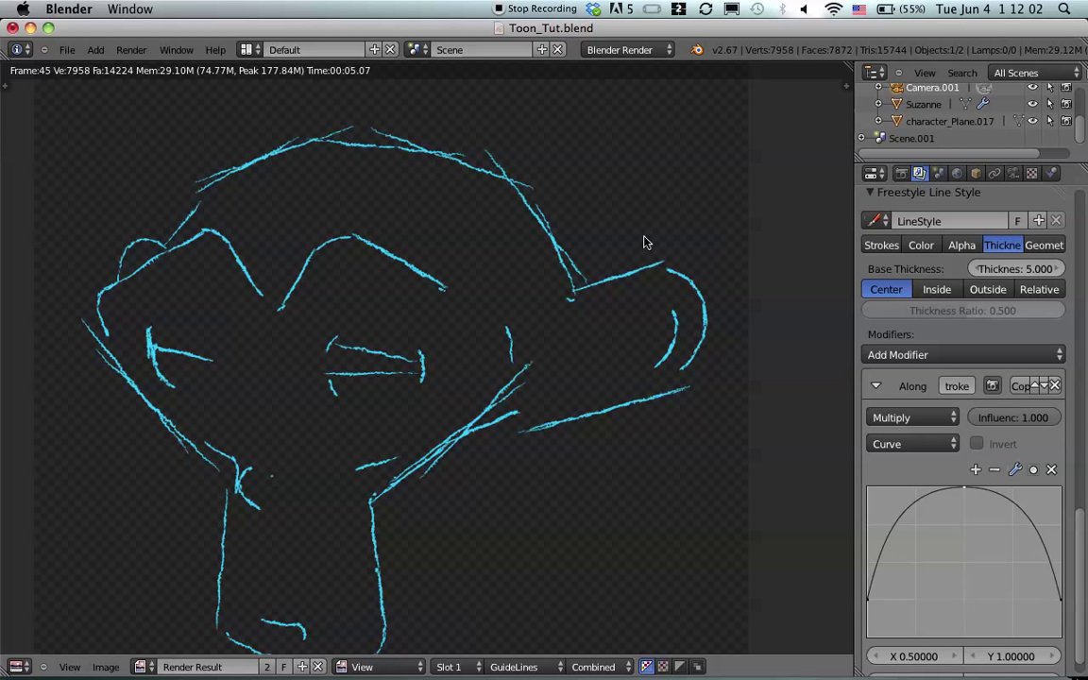
Set the line style's base thickness to 20, render the frame and look over the whole head
{"action": "left_click", "coordinate": [1015, 269]}
{"action": "type", "text": "1"}
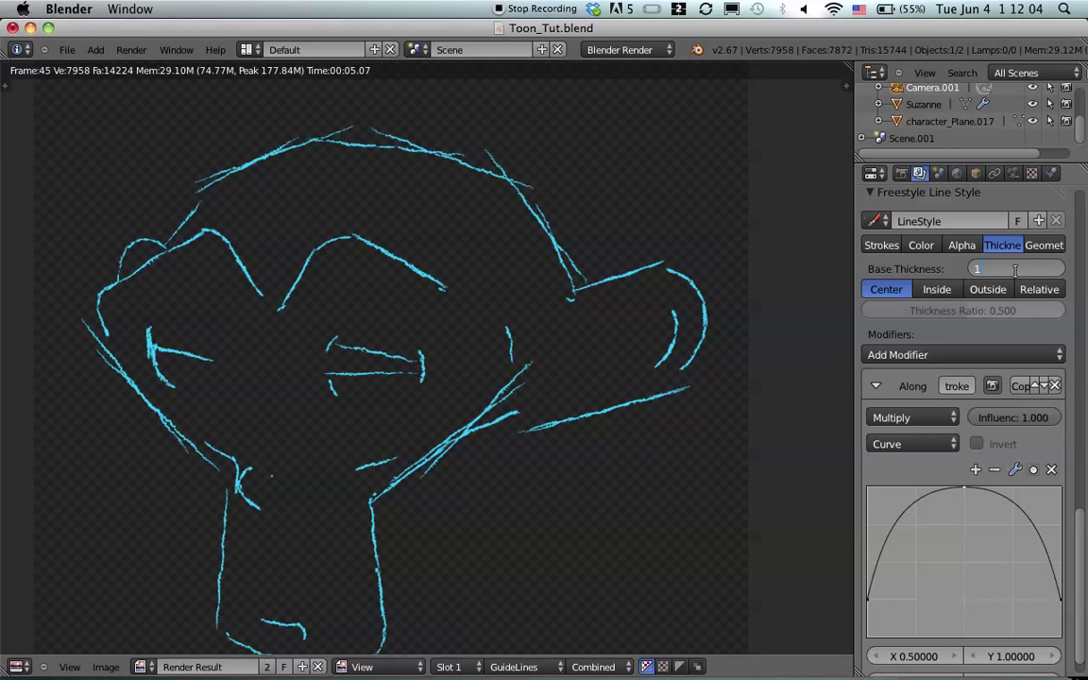
{"action": "type", "text": "0"}
{"action": "key", "text": "BackSpace"}
{"action": "key", "text": "BackSpace"}
{"action": "type", "text": "20"}
{"action": "key", "text": "Return"}
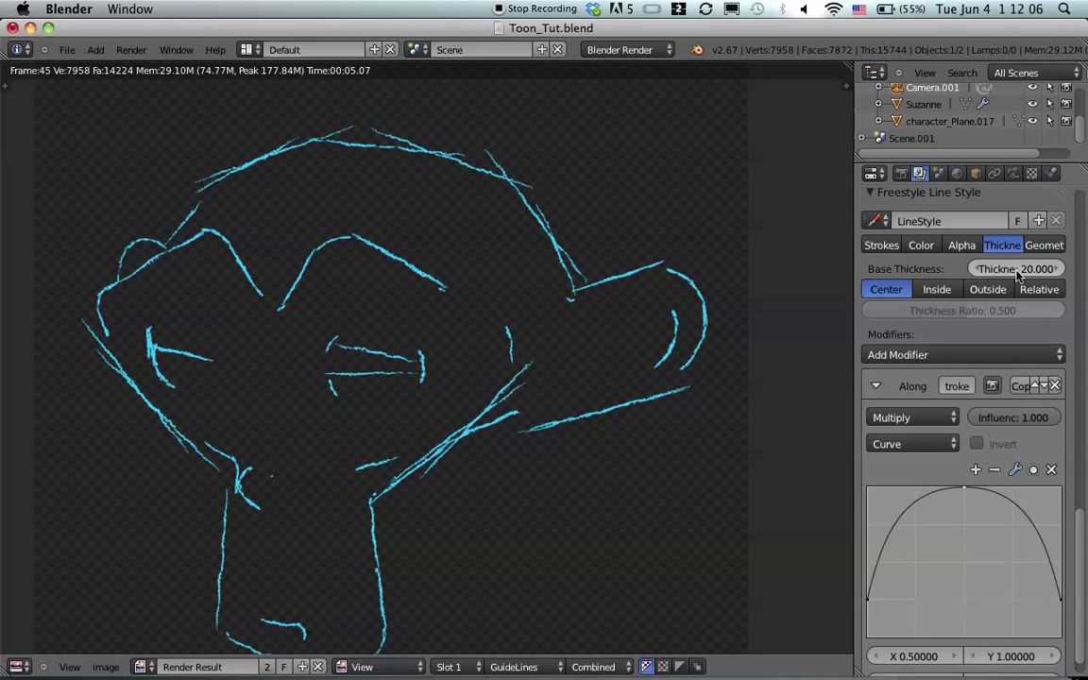
{"action": "key", "text": "F12"}
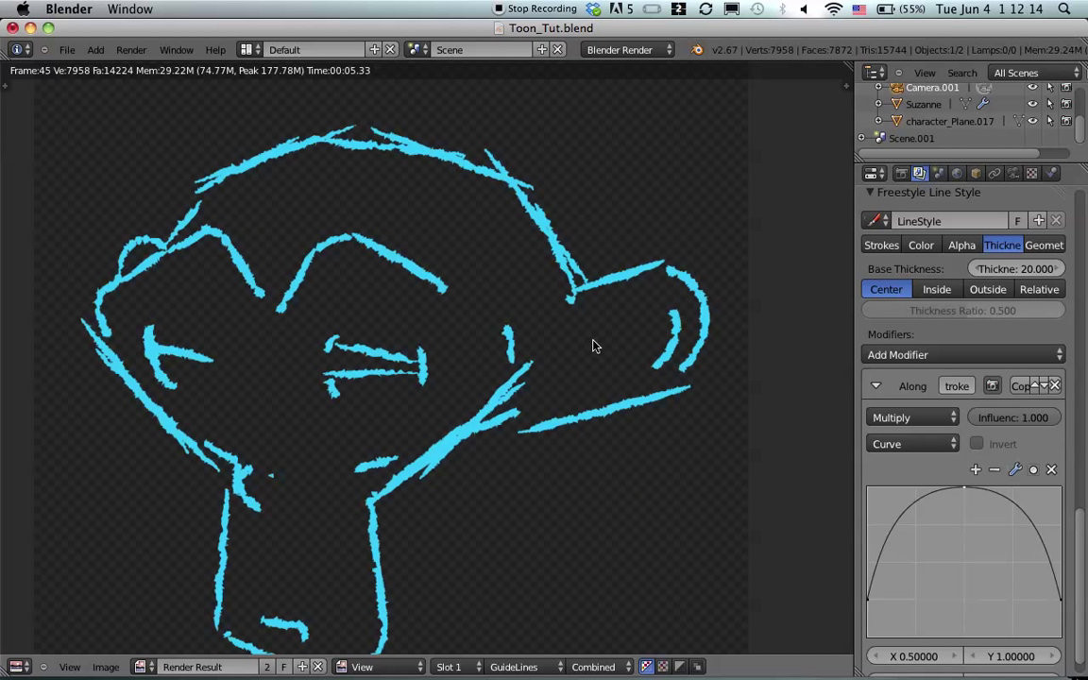
{"action": "scroll", "coordinate": [447, 308], "scroll_direction": "down", "scroll_amount": 1}
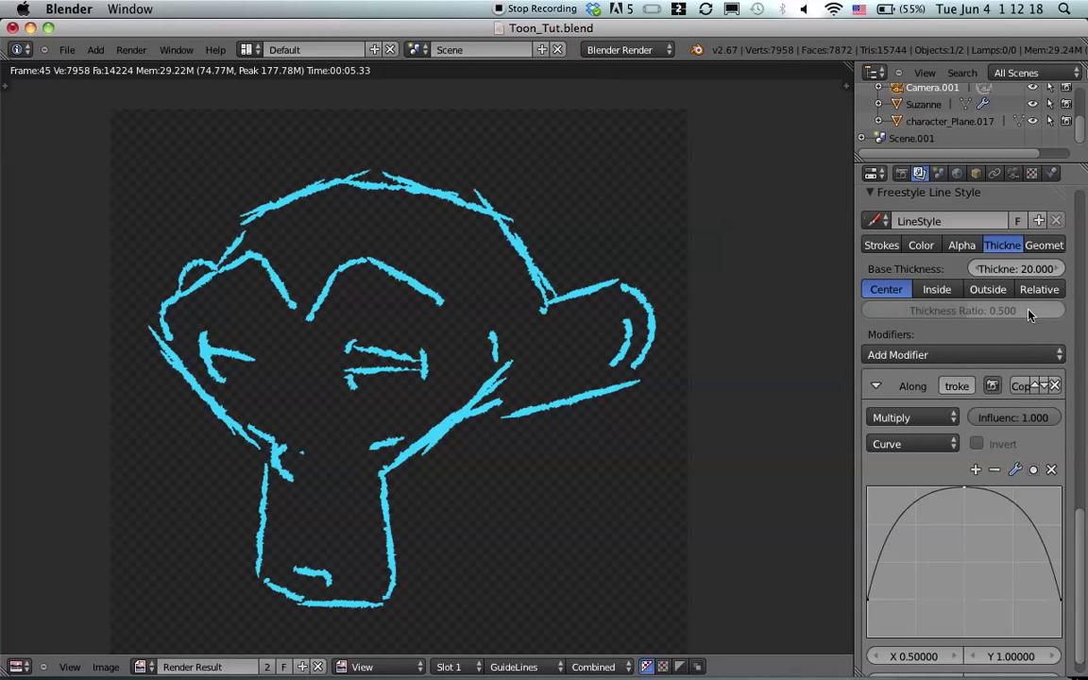
Set the line style's base thickness to 15 and render the frame again
{"action": "double_click", "coordinate": [1029, 272]}
{"action": "type", "text": "10"}
{"action": "key", "text": "Return"}
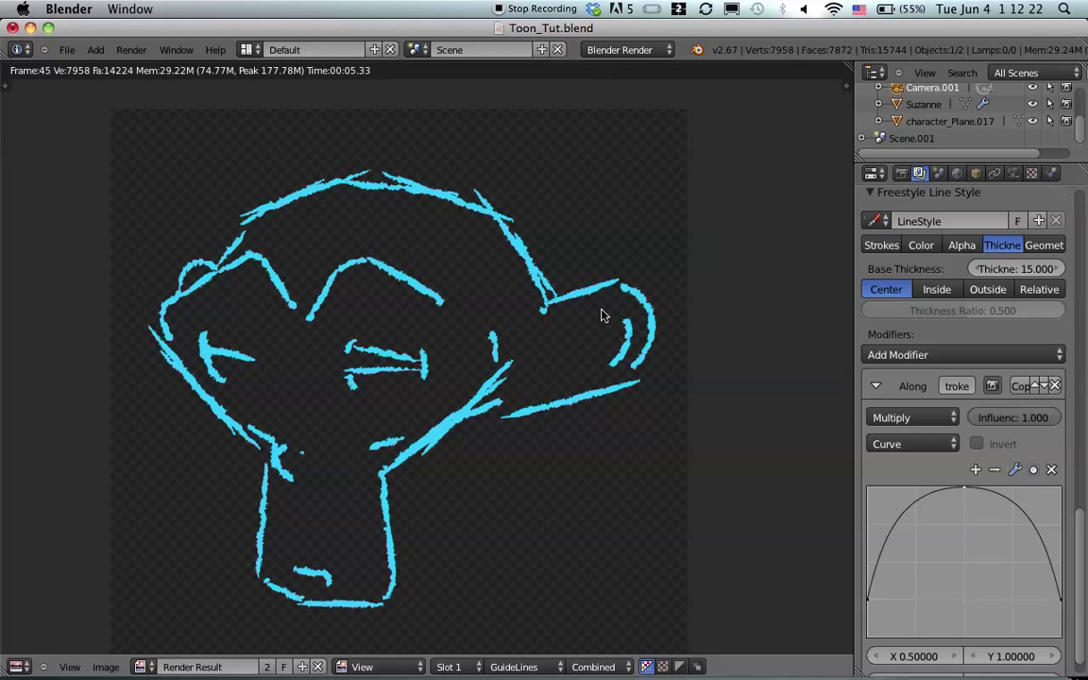
{"action": "key", "text": "F12"}
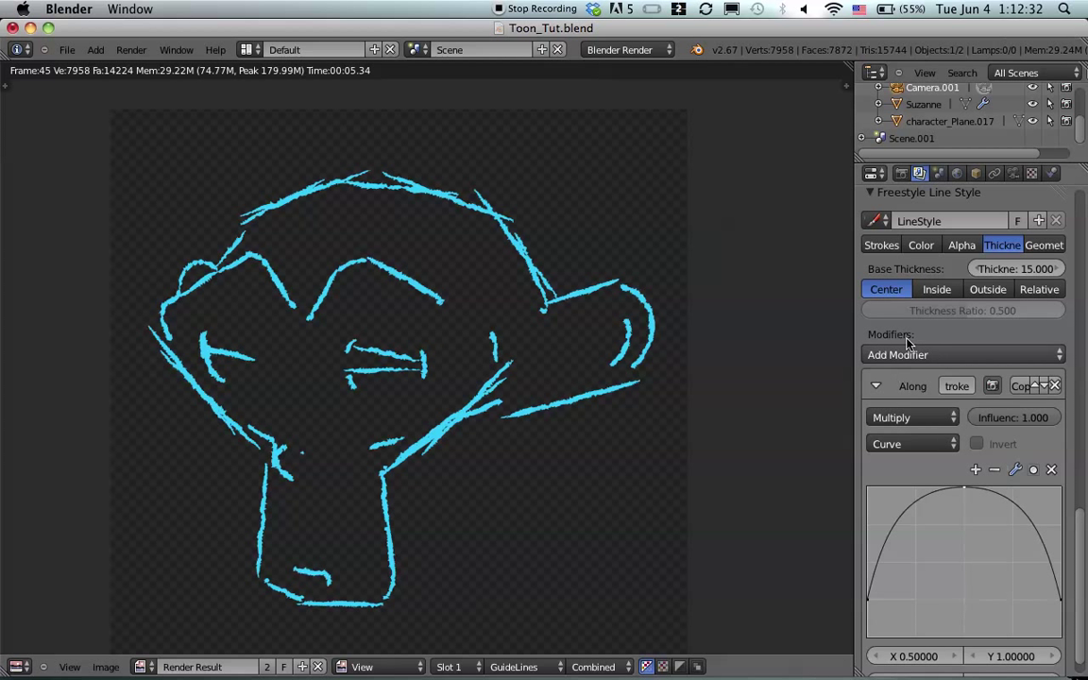
Disable the GuideLines render layer so that only the Sketch layer stays enabled for rendering
{"action": "left_click", "coordinate": [886, 248]}
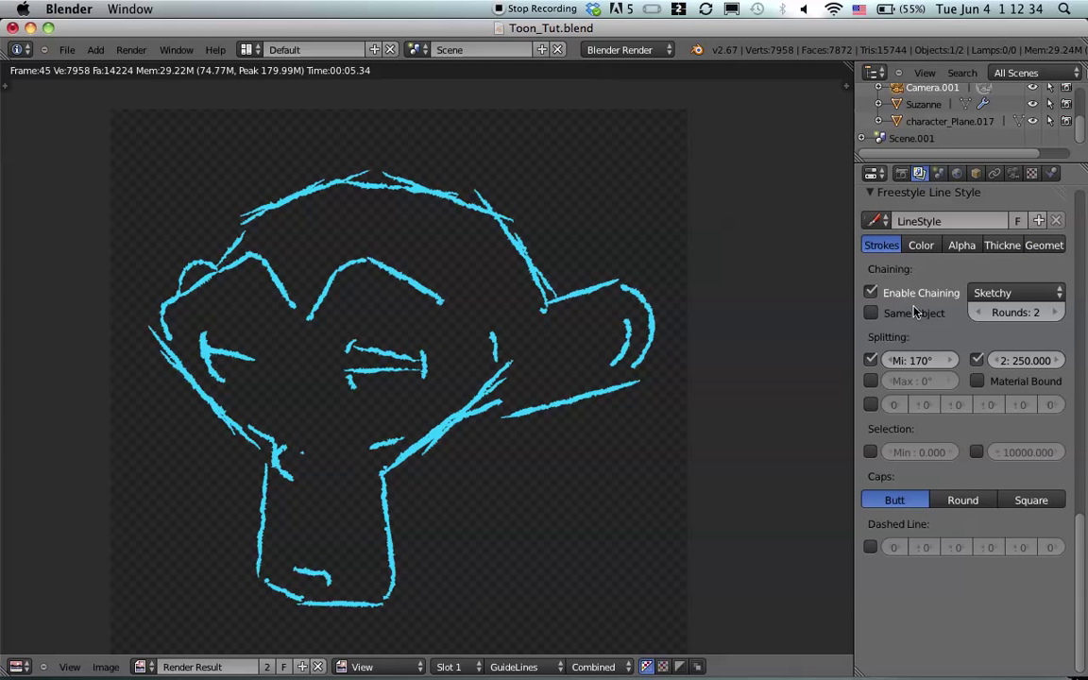
{"action": "scroll", "coordinate": [921, 438], "scroll_direction": "up", "scroll_amount": 15}
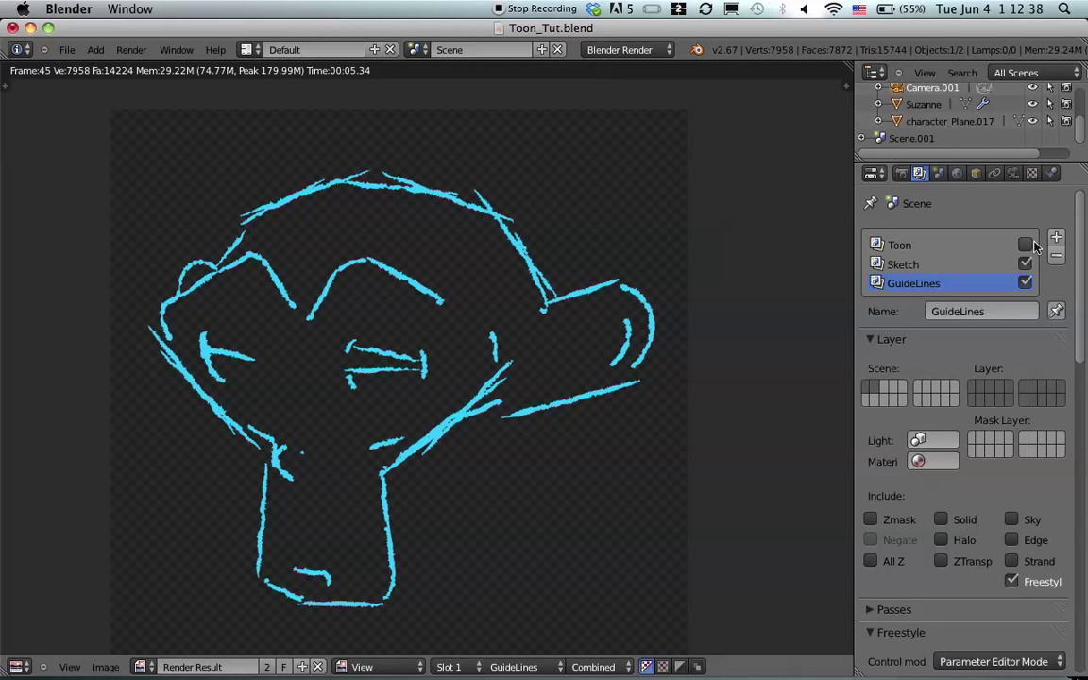
{"action": "left_click", "coordinate": [1024, 284]}
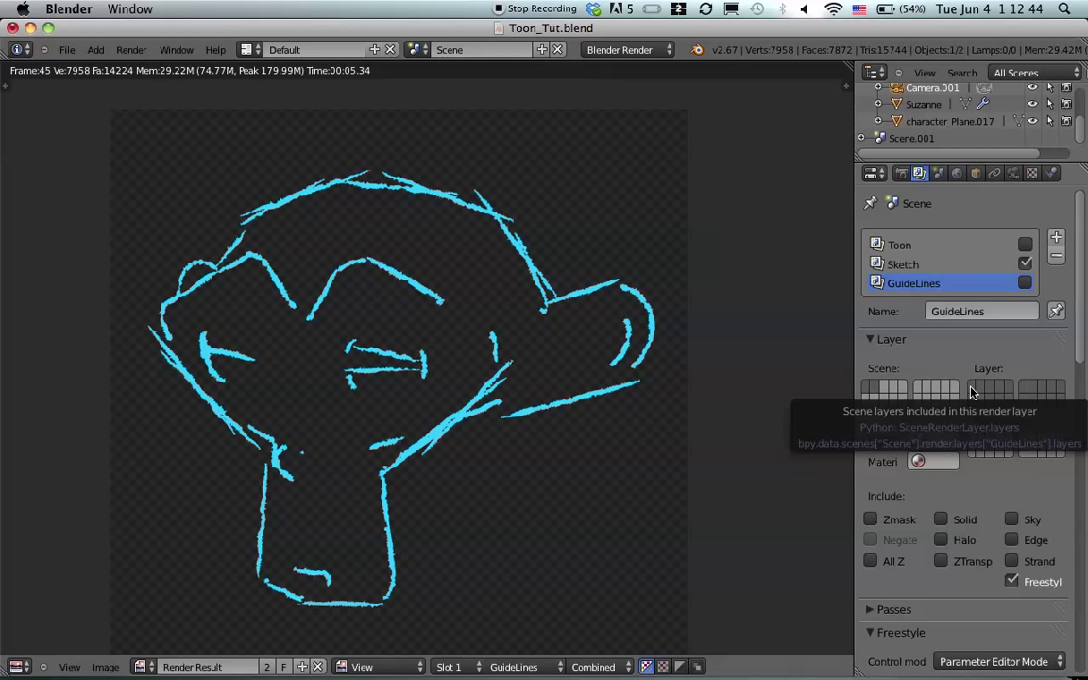
{"action": "scroll", "coordinate": [973, 392], "scroll_direction": "down", "scroll_amount": 2}
{"action": "scroll", "coordinate": [945, 368], "scroll_direction": "up", "scroll_amount": 2}
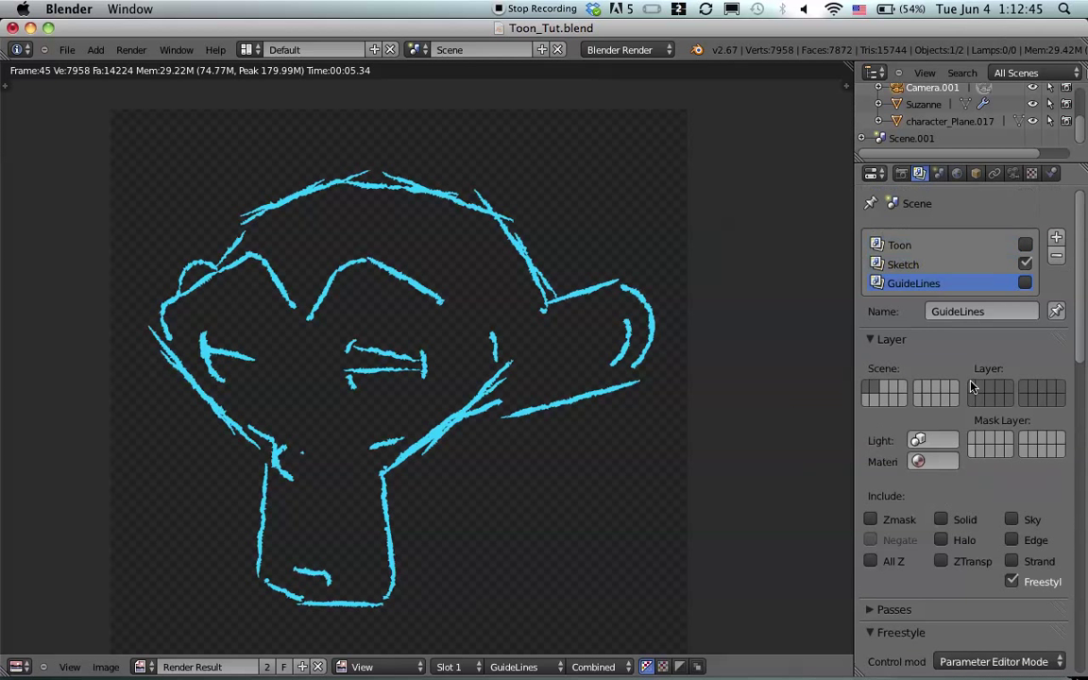
Add a Freestyle line set to the Sketch render layer and name it Sketch
{"action": "left_click", "coordinate": [907, 265]}
{"action": "scroll", "coordinate": [941, 462], "scroll_direction": "down", "scroll_amount": 5}
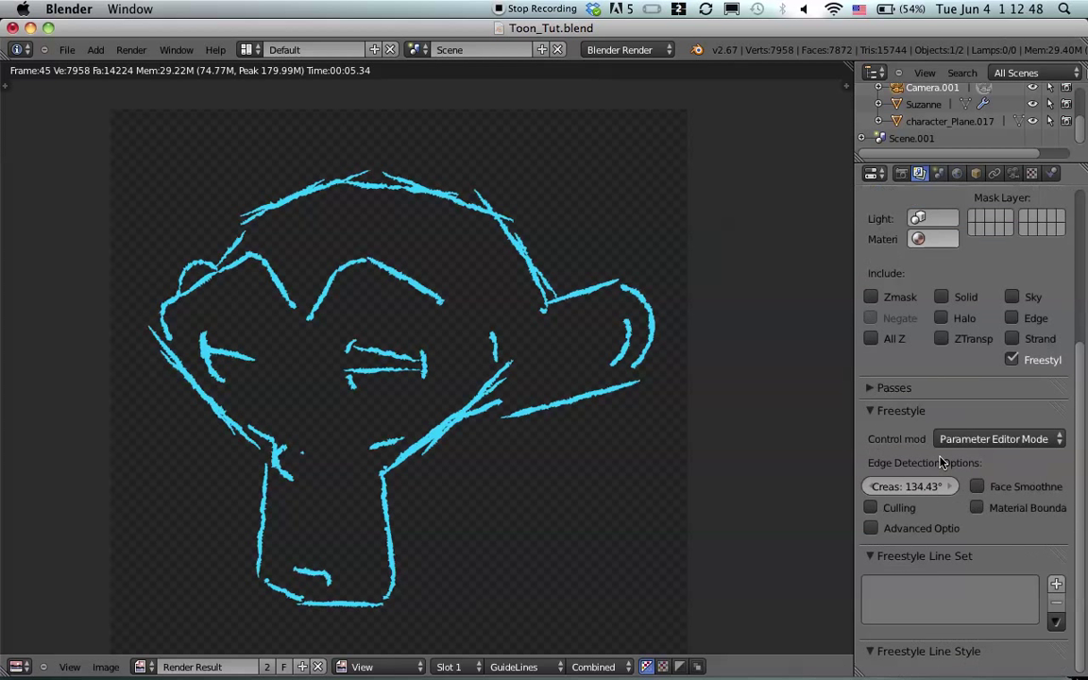
{"action": "scroll", "coordinate": [941, 462], "scroll_direction": "up", "scroll_amount": 5}
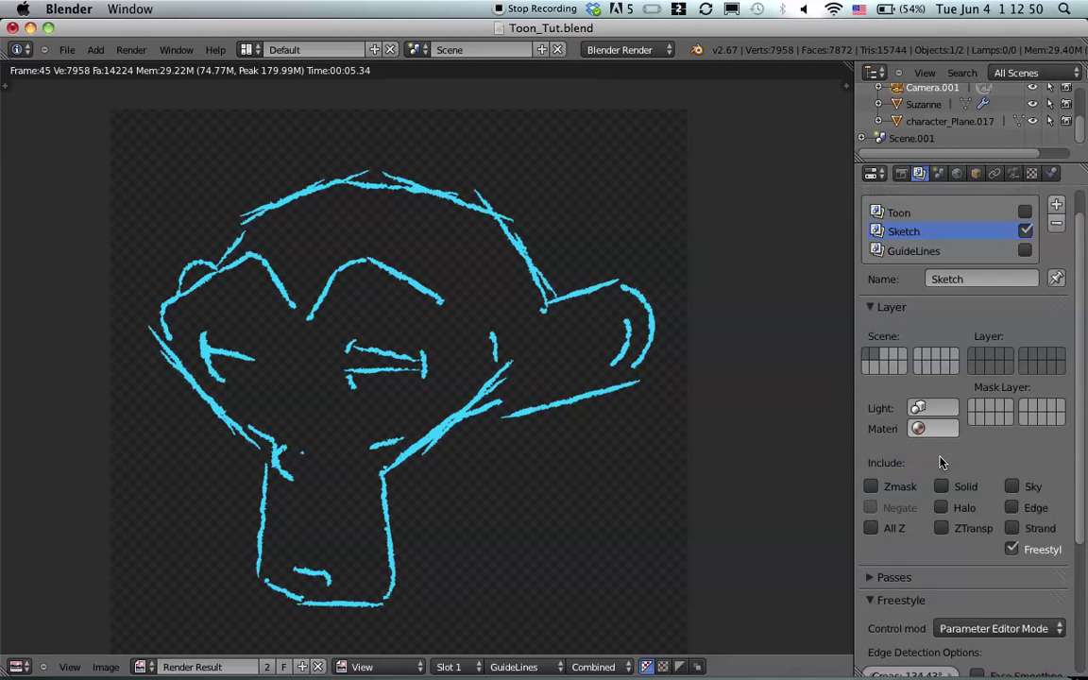
{"action": "scroll", "coordinate": [939, 461], "scroll_direction": "down", "scroll_amount": 5}
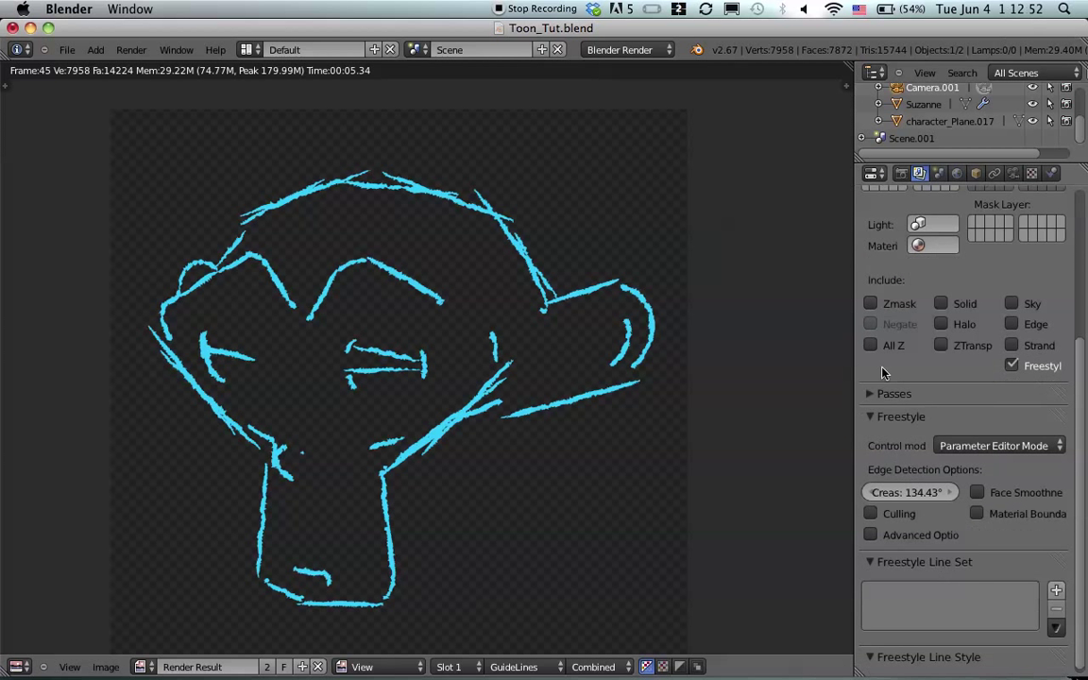
{"action": "left_click", "coordinate": [874, 418]}
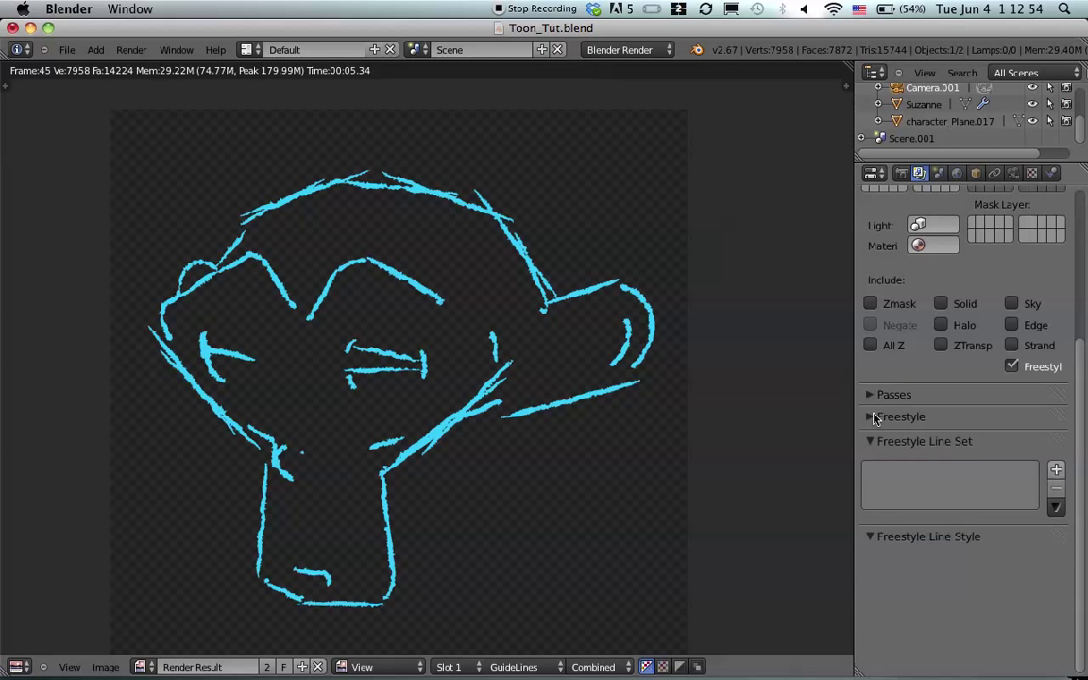
{"action": "left_click", "coordinate": [1056, 469]}
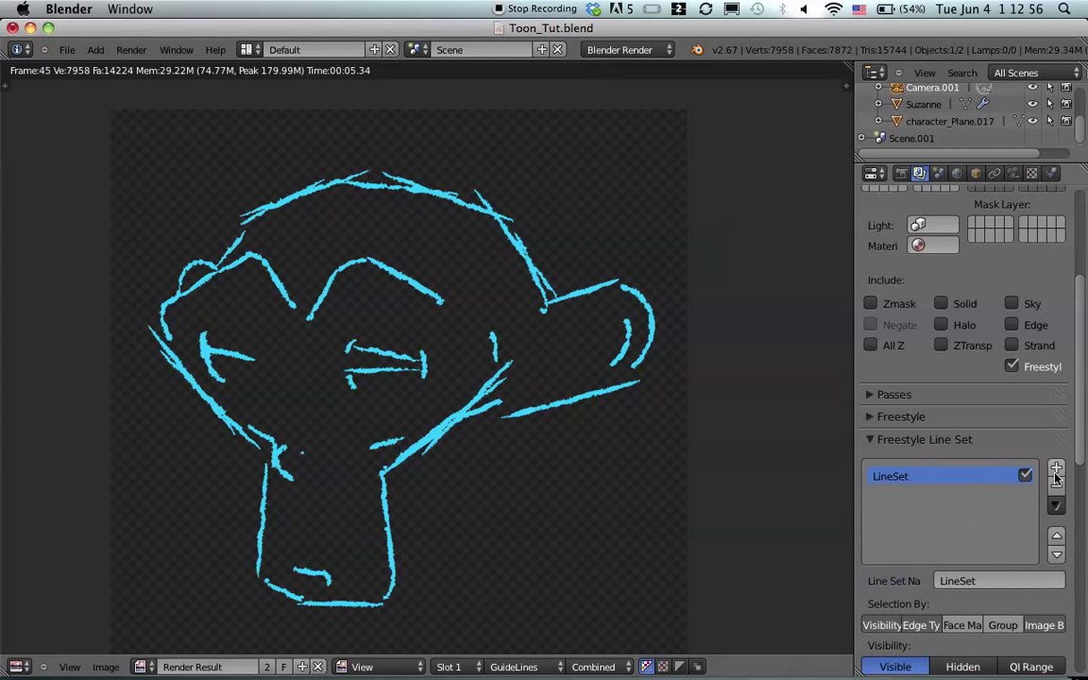
{"action": "left_click", "coordinate": [973, 580]}
{"action": "type", "text": "Sketch"}
{"action": "key", "text": "Return"}
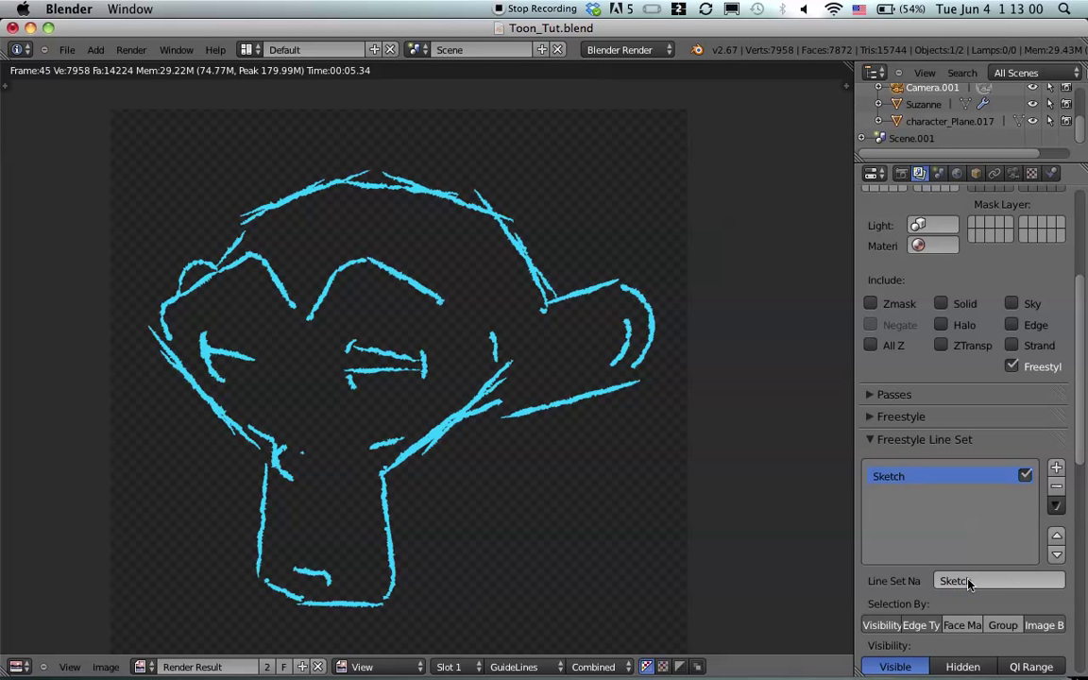
Rename the new line set's line style as Sketch
{"action": "scroll", "coordinate": [945, 566], "scroll_direction": "down", "scroll_amount": 10}
{"action": "left_click", "coordinate": [947, 335]}
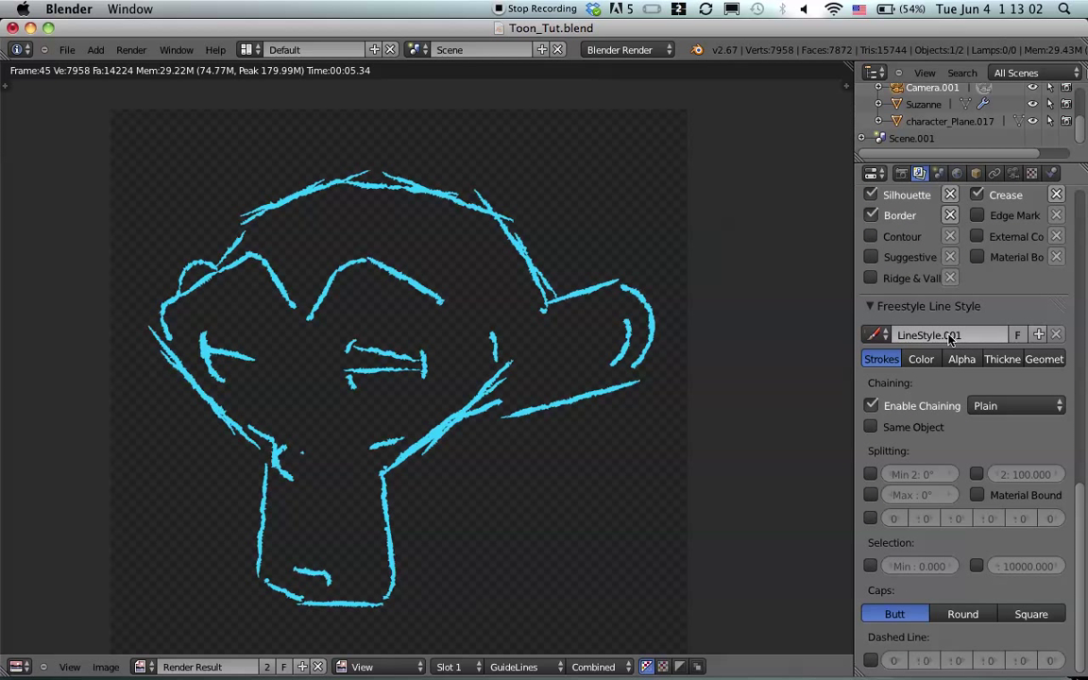
{"action": "type", "text": "Sketch"}
{"action": "key", "text": "Return"}
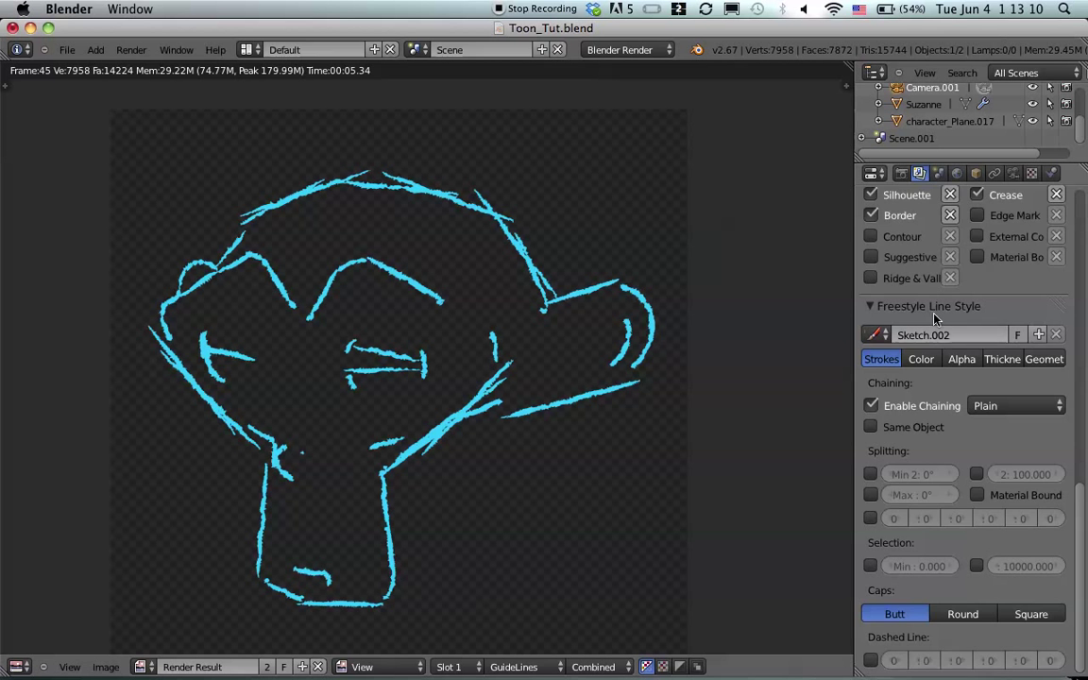
Turn off the Crease edge type for the Sketch line set
{"action": "scroll", "coordinate": [935, 319], "scroll_direction": "up", "scroll_amount": 10}
{"action": "scroll", "coordinate": [935, 320], "scroll_direction": "up", "scroll_amount": 3}
{"action": "scroll", "coordinate": [935, 320], "scroll_direction": "down", "scroll_amount": 15}
{"action": "scroll", "coordinate": [935, 319], "scroll_direction": "up", "scroll_amount": 2}
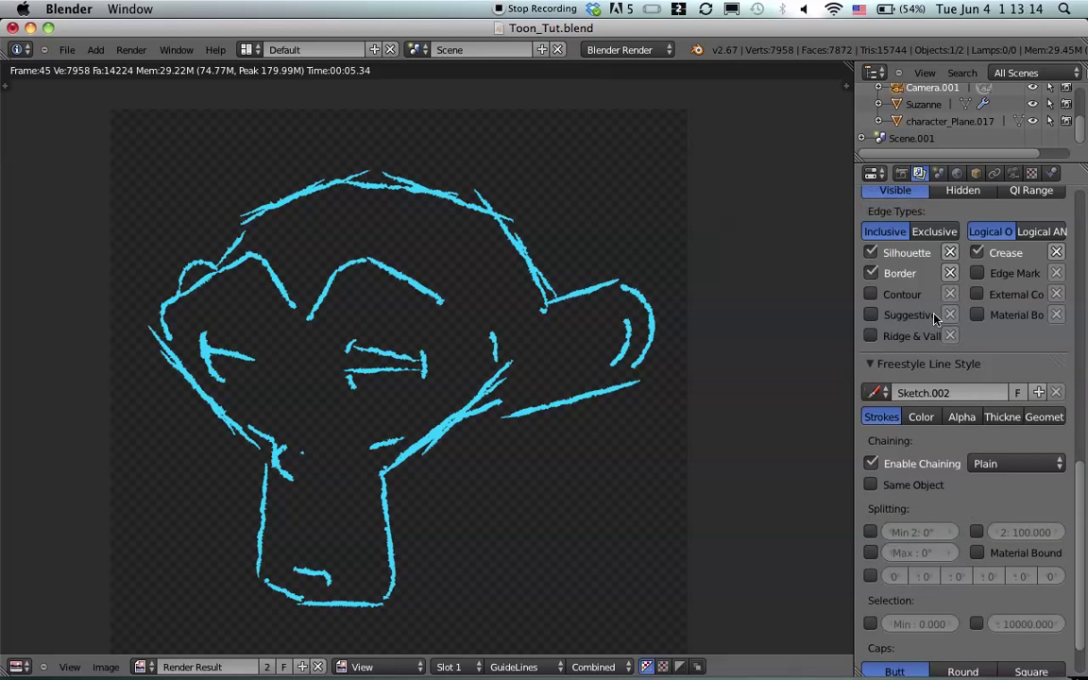
{"action": "scroll", "coordinate": [935, 320], "scroll_direction": "down", "scroll_amount": 2}
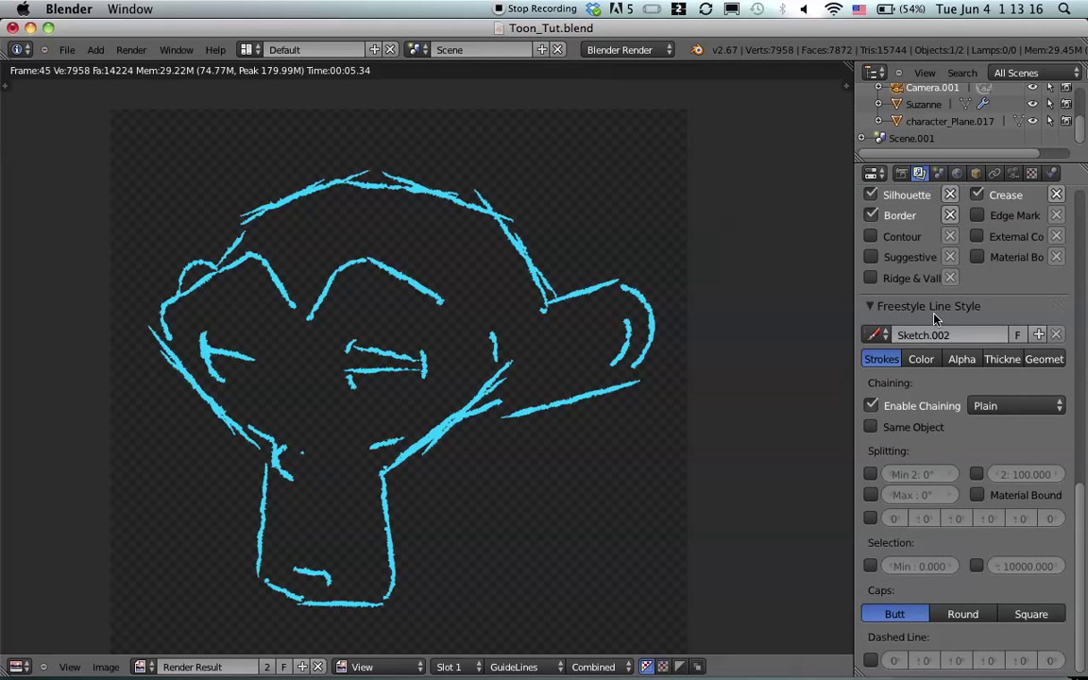
{"action": "scroll", "coordinate": [935, 320], "scroll_direction": "up", "scroll_amount": 2}
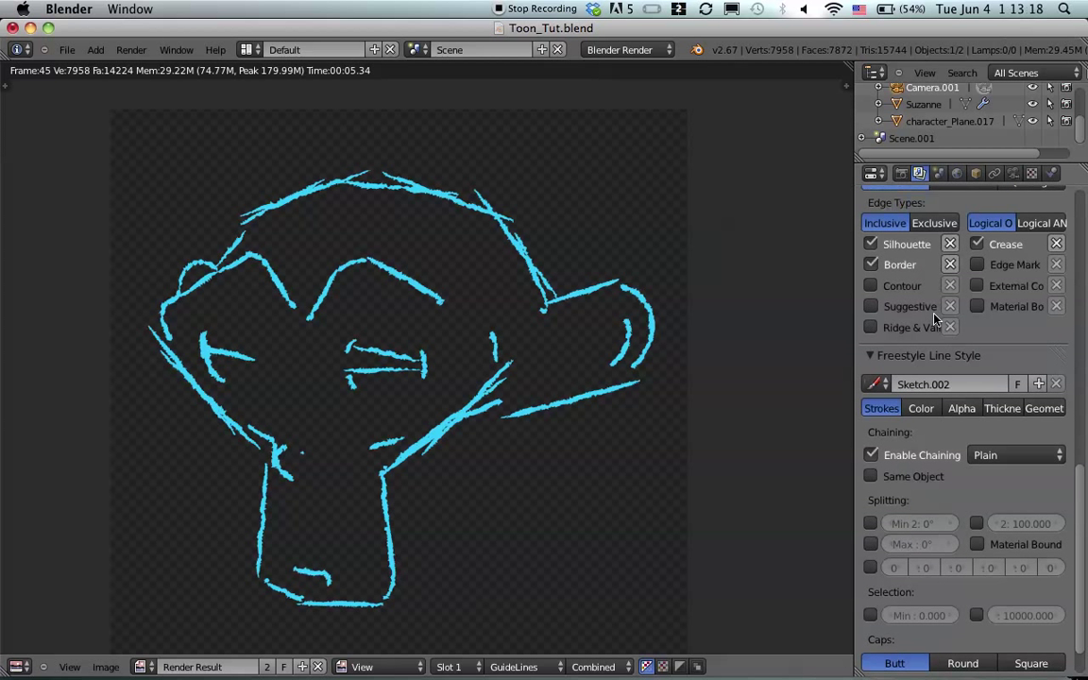
{"action": "scroll", "coordinate": [935, 320], "scroll_direction": "up", "scroll_amount": 3}
{"action": "left_click", "coordinate": [977, 323]}
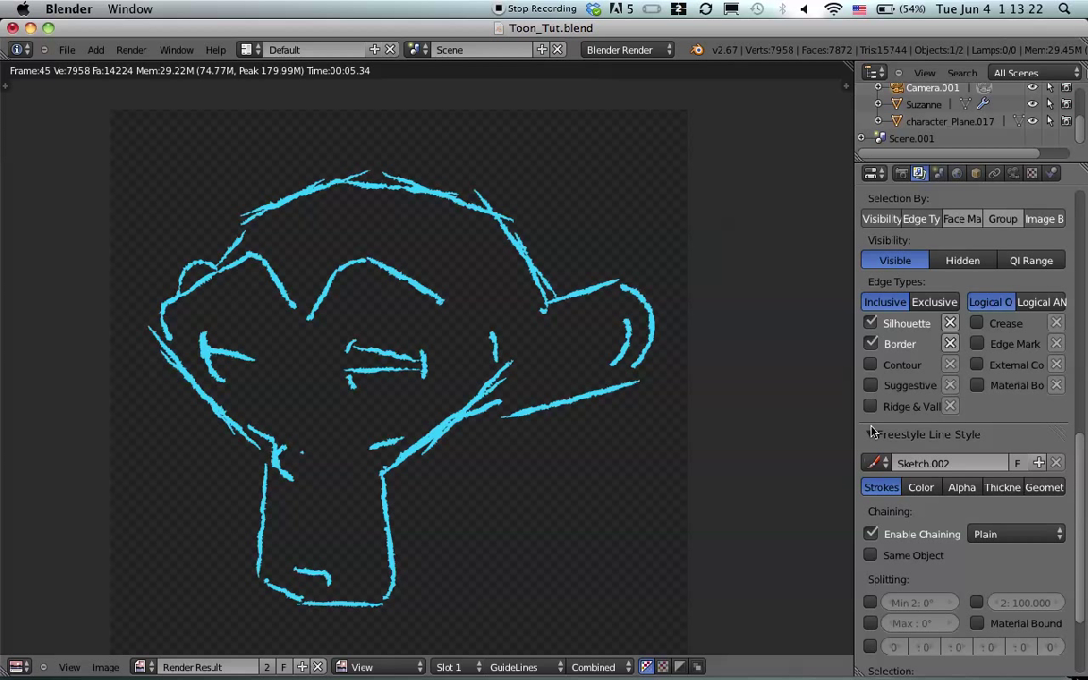
Show the Sketch layer of the render result in the image editor
{"action": "left_click", "coordinate": [519, 666]}
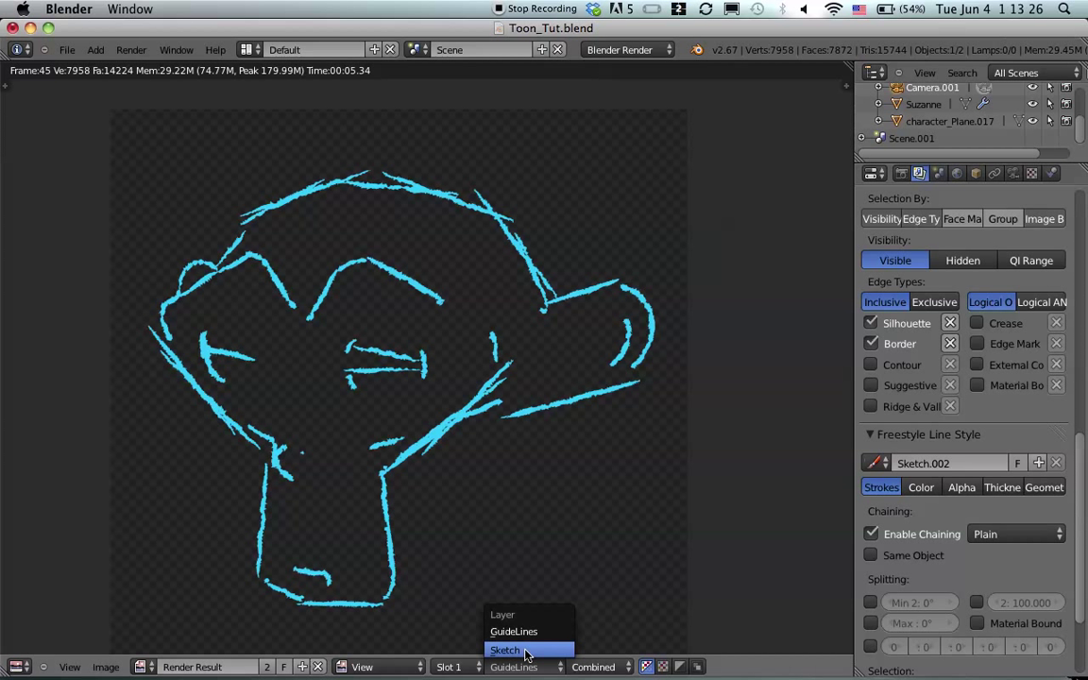
{"action": "left_click", "coordinate": [526, 651]}
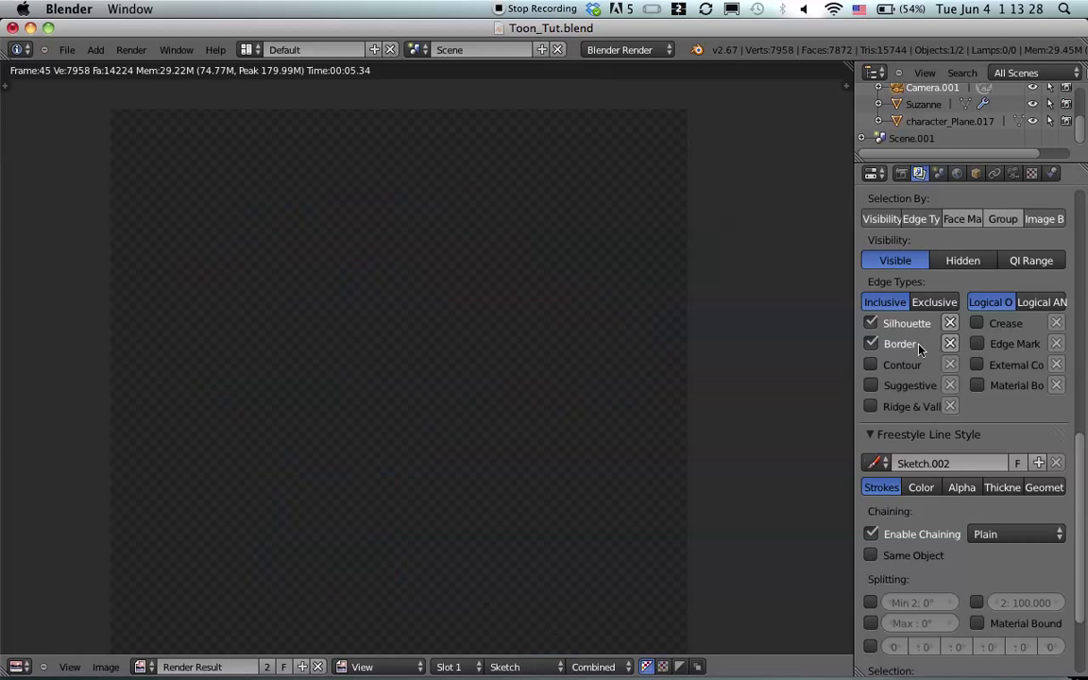
{"action": "scroll", "coordinate": [1004, 431], "scroll_direction": "down", "scroll_amount": 4}
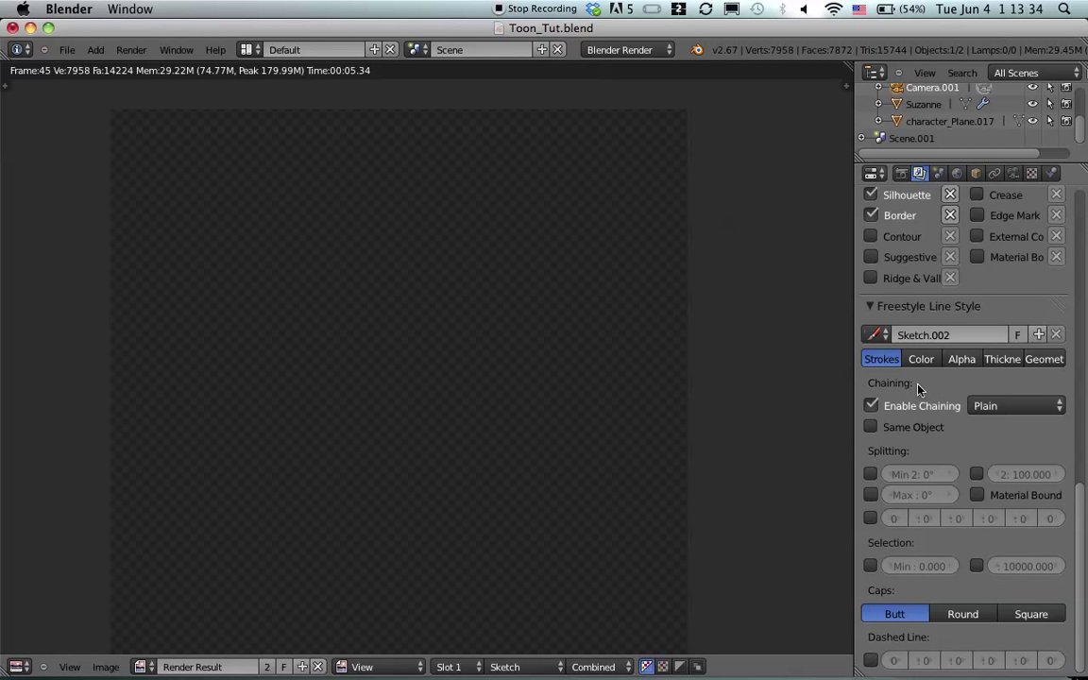
Switch to Preview, examine the orange sketch lines around the brow and eye in Toon.png up close, and return to Blender
{"action": "key", "text": "ctrl+Right"}
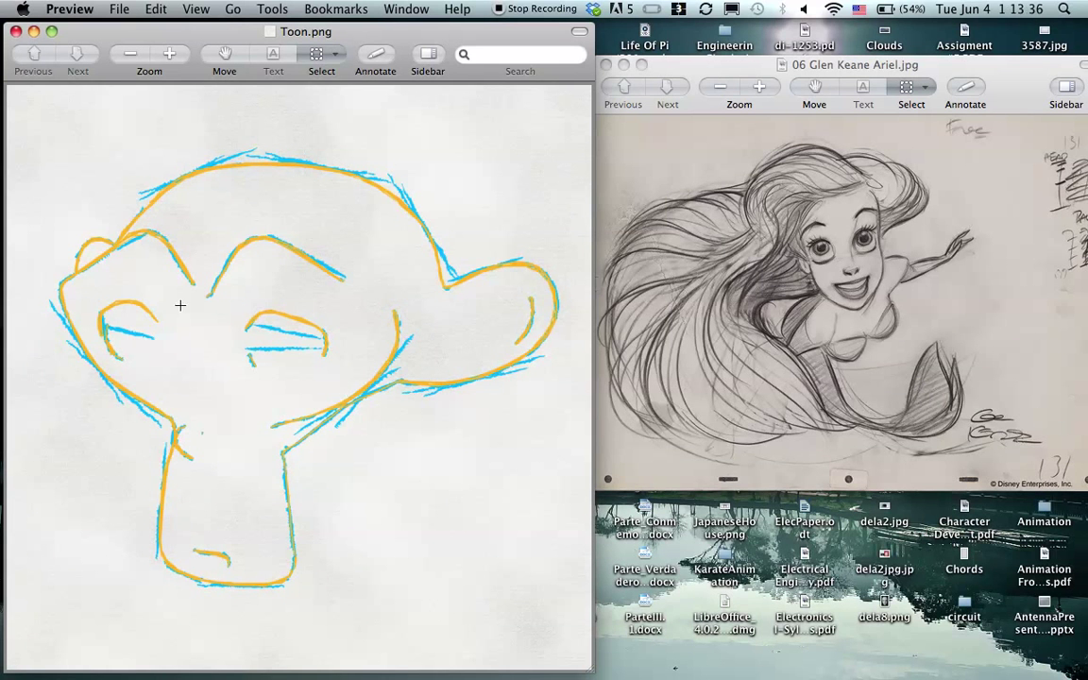
{"action": "scroll", "coordinate": [272, 243], "scroll_direction": "up", "scroll_amount": 5, "text": "ctrl"}
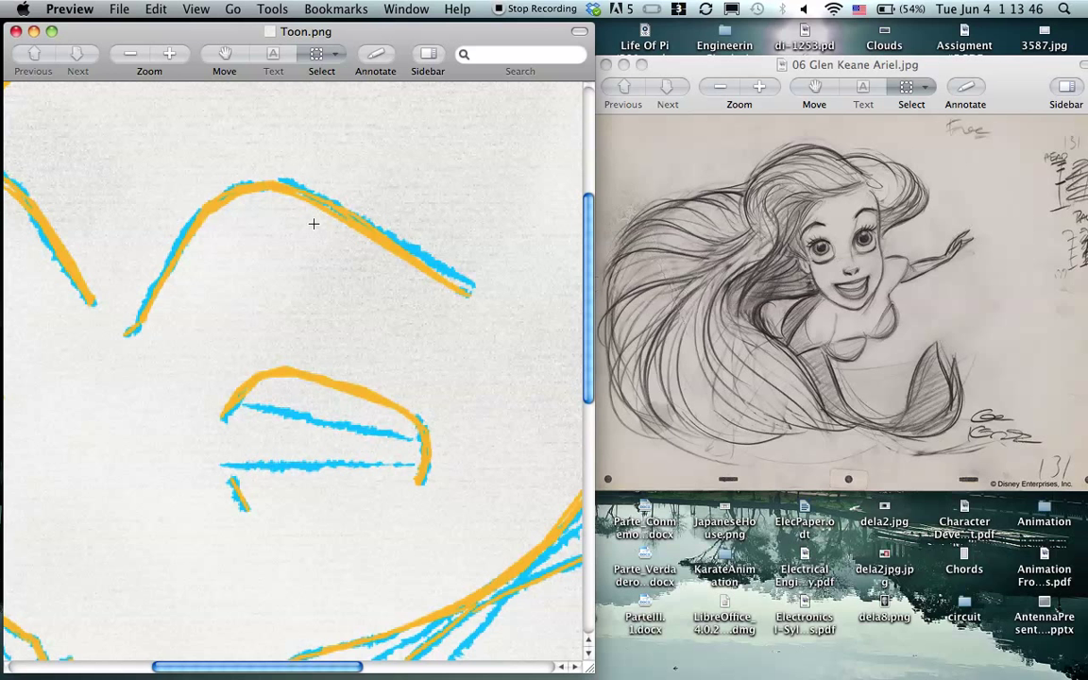
{"action": "scroll", "coordinate": [313, 223], "scroll_direction": "down", "scroll_amount": 10}
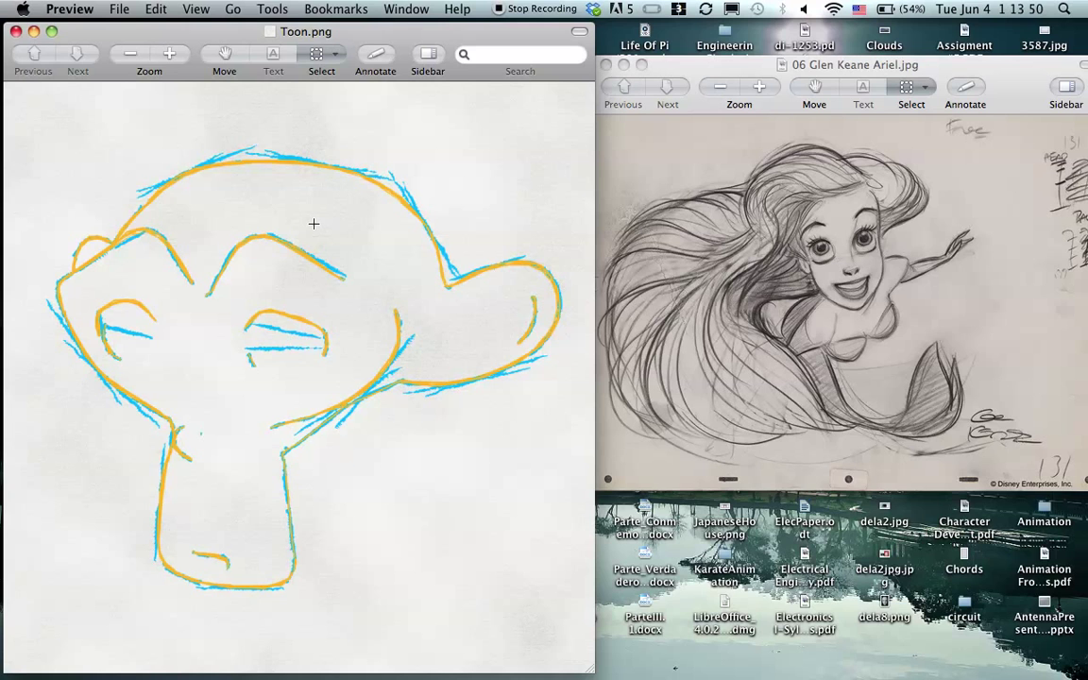
{"action": "key", "text": "ctrl+Right"}
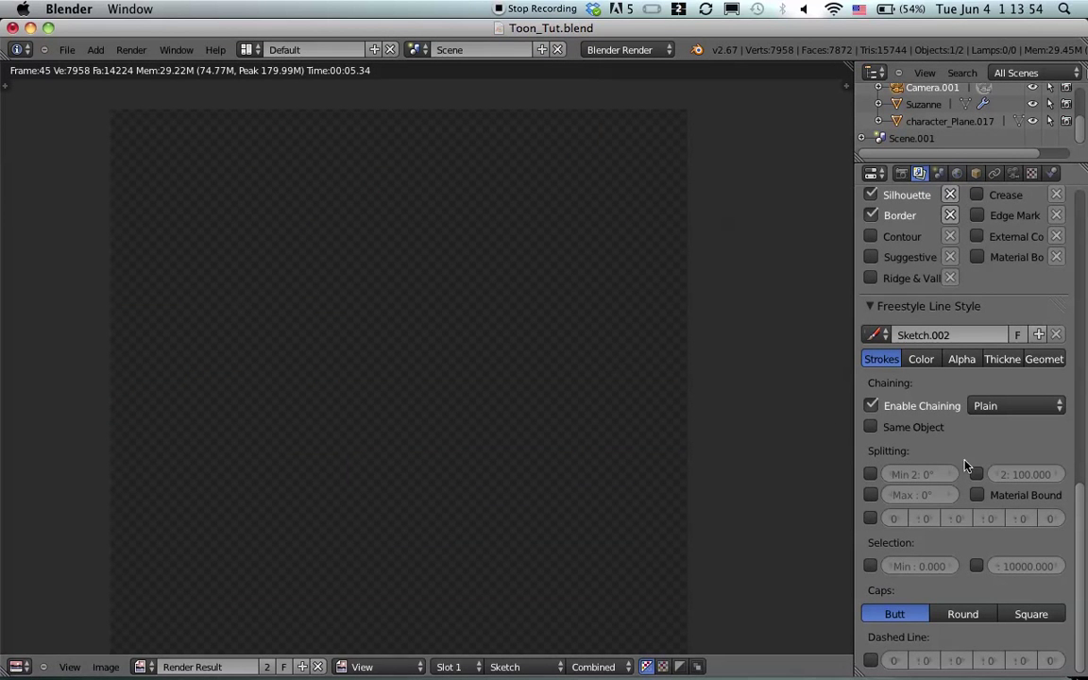
Set the Sampling geometry modifier of the Sketch line style to 2.5
{"action": "left_click", "coordinate": [1044, 360]}
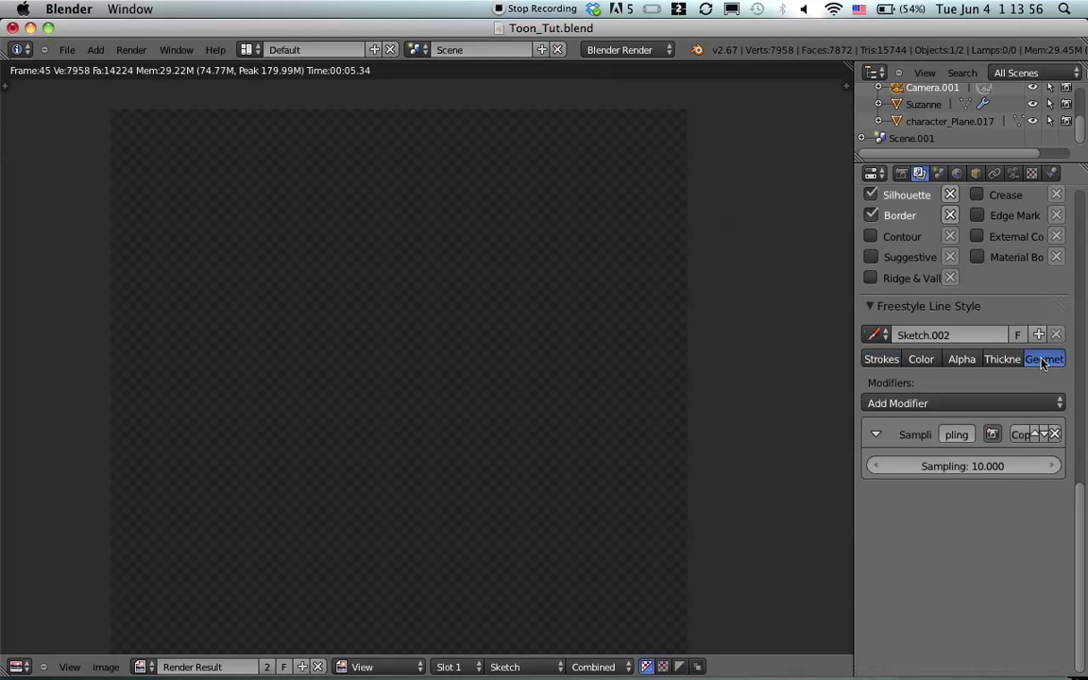
{"action": "left_click", "coordinate": [974, 404]}
{"action": "left_click", "coordinate": [971, 469]}
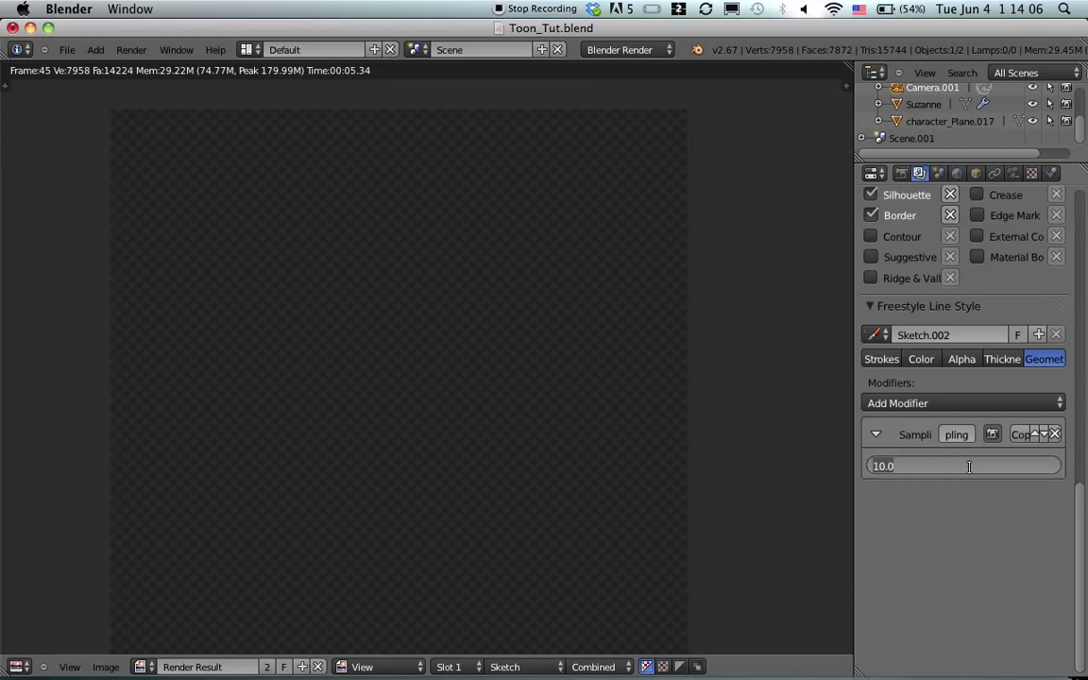
{"action": "type", "text": "2.5"}
{"action": "key", "text": "Return"}
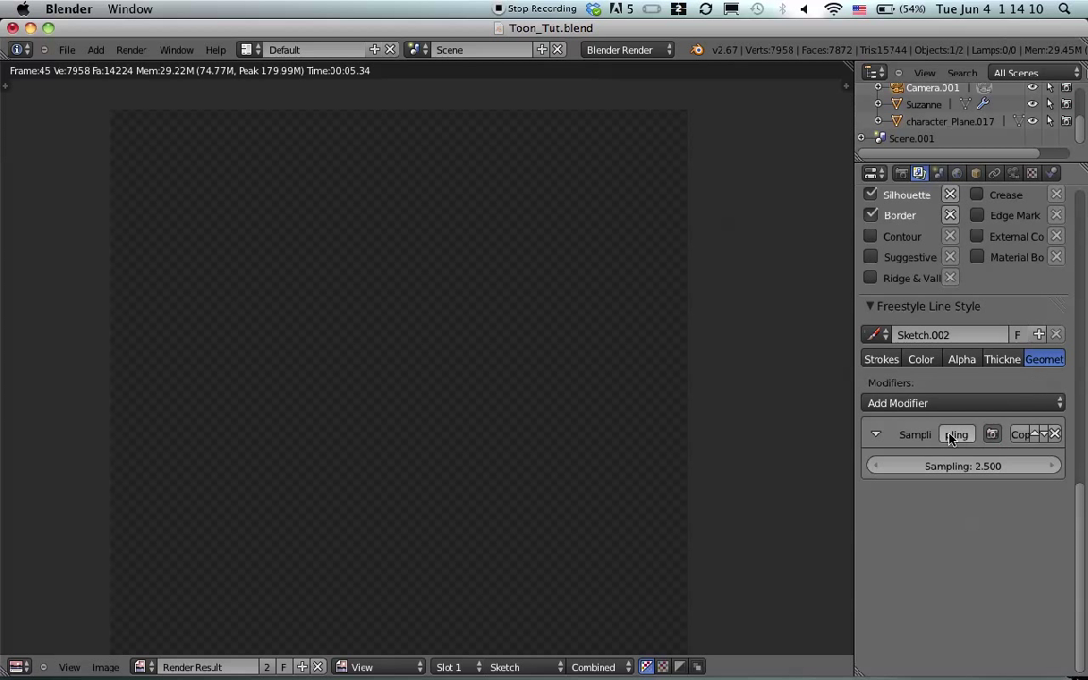
Add a Spatial Noise geometry modifier to the Sketch line style with Smooth and Pure Random turned off
{"action": "left_click", "coordinate": [949, 405]}
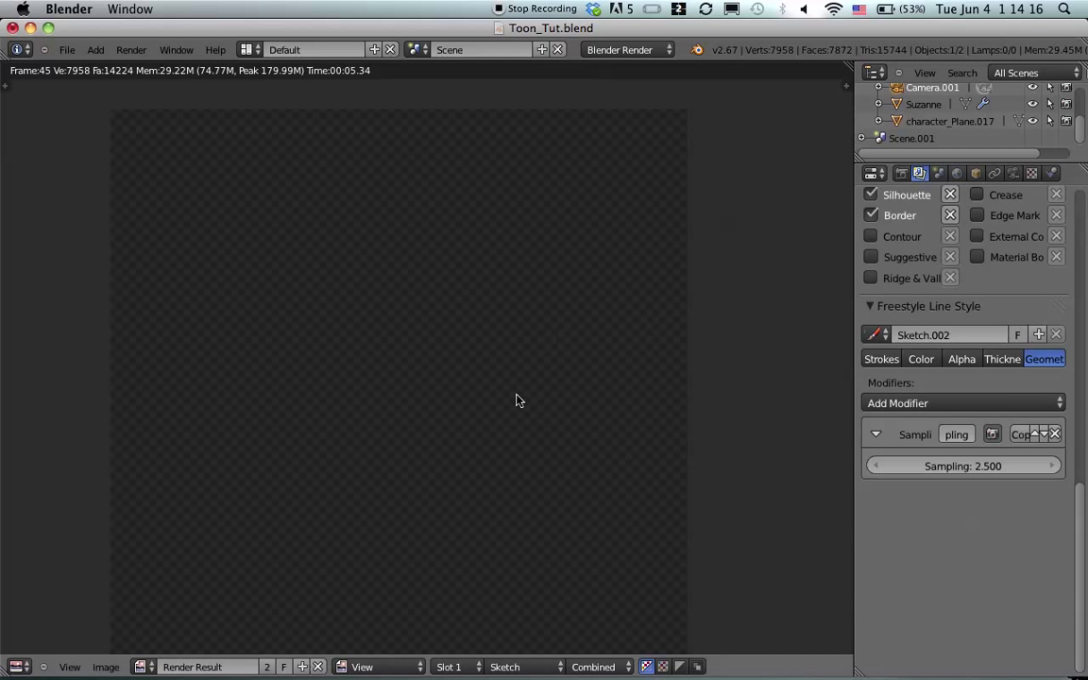
{"action": "left_click", "coordinate": [979, 406]}
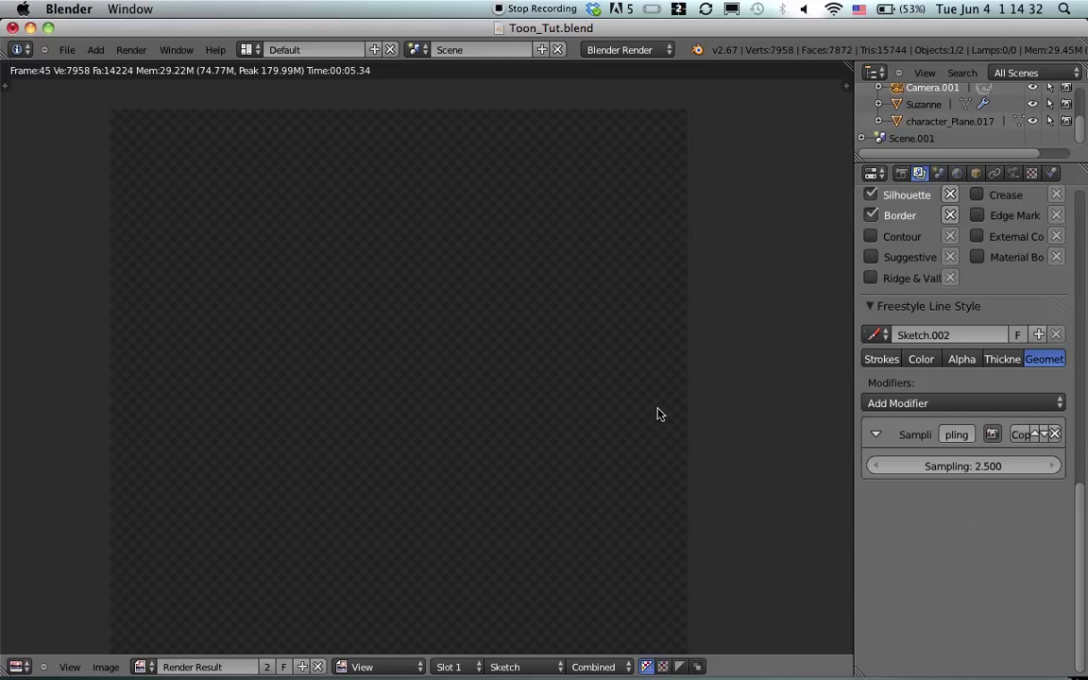
{"action": "left_click", "coordinate": [928, 403]}
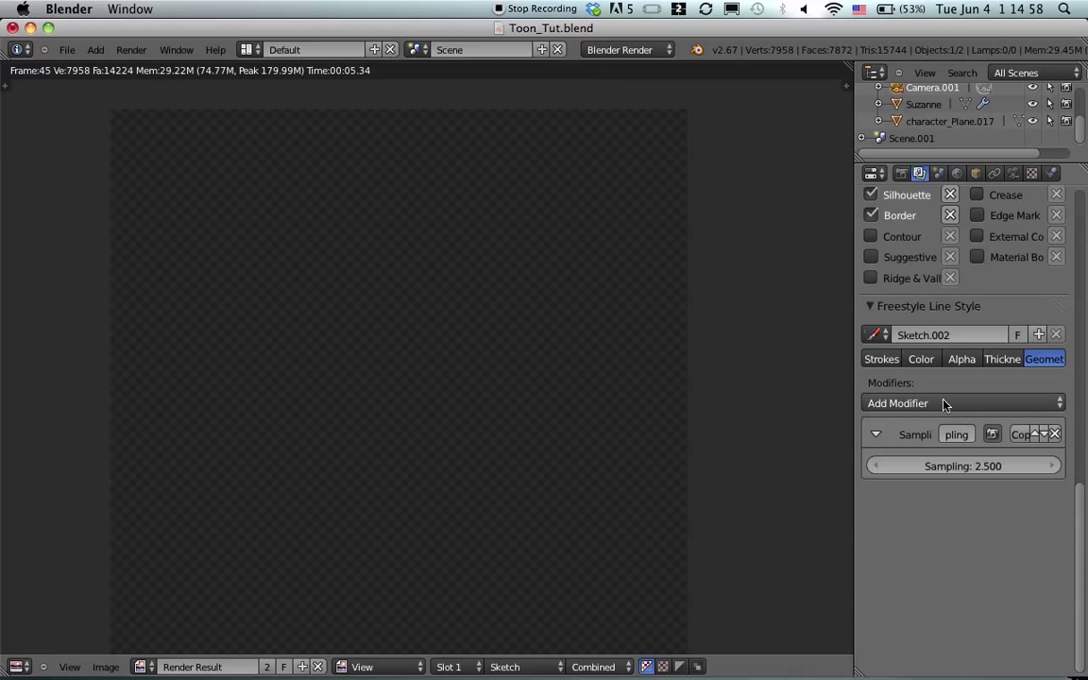
{"action": "left_click", "coordinate": [944, 403]}
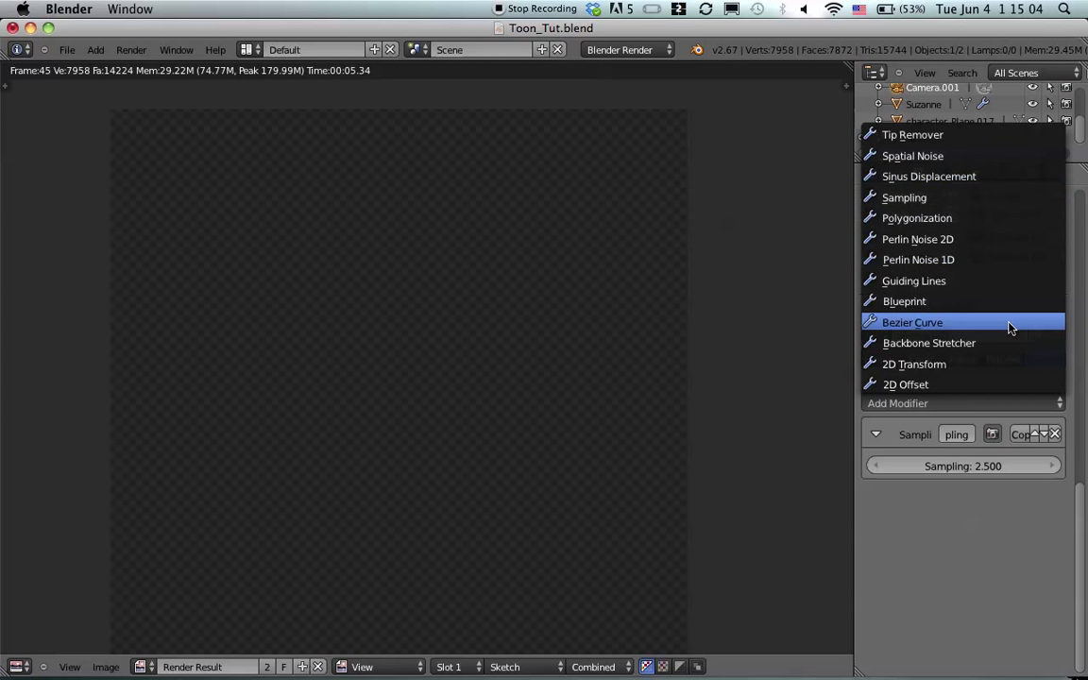
{"action": "left_click", "coordinate": [954, 404]}
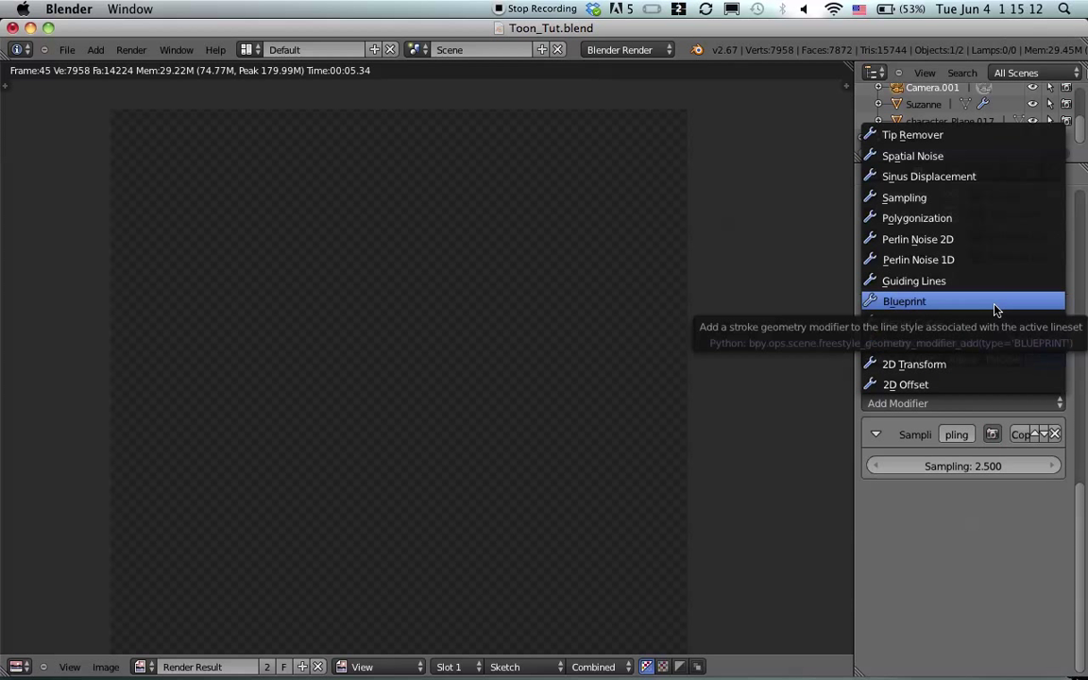
{"action": "left_click", "coordinate": [982, 155]}
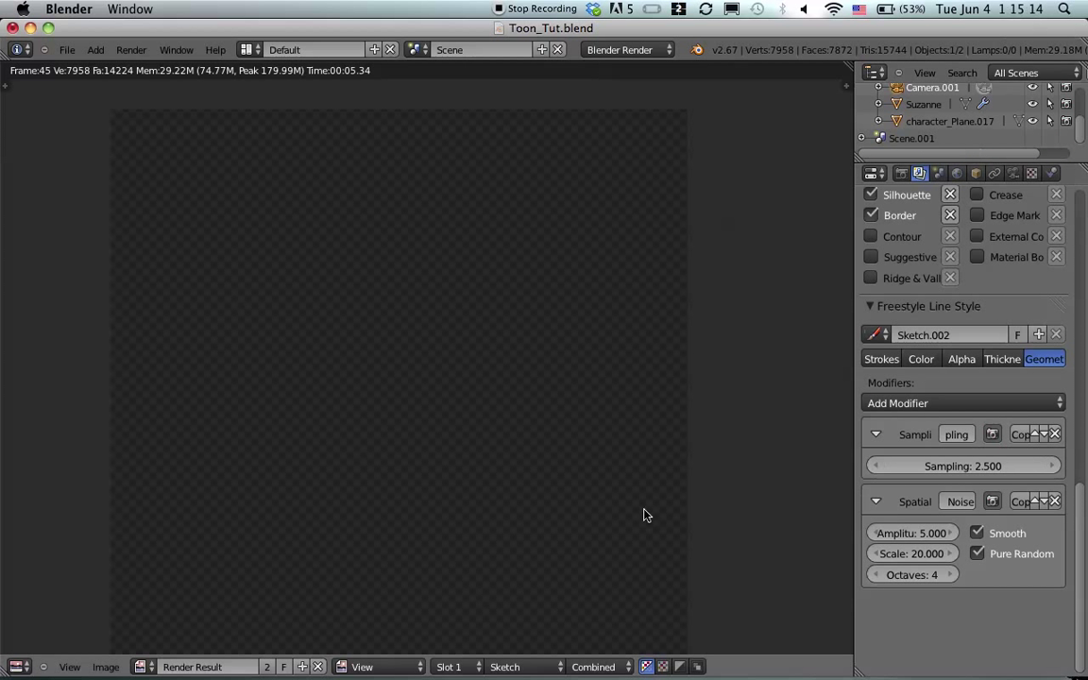
{"action": "left_click", "coordinate": [980, 555]}
{"action": "left_click", "coordinate": [976, 532]}
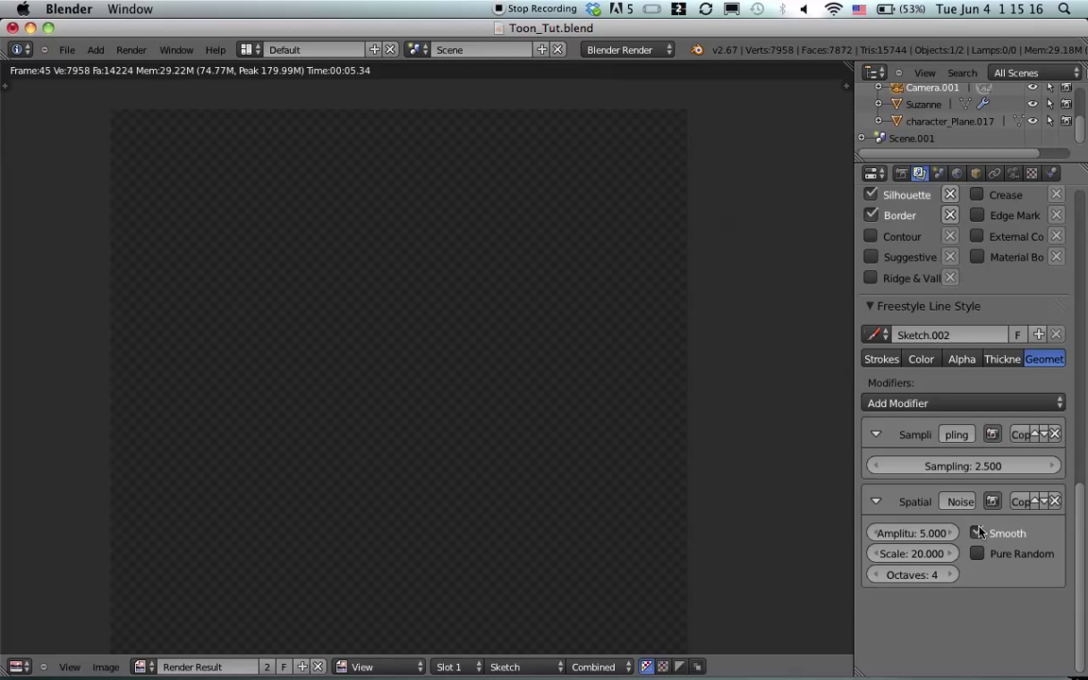
Set the Spatial Noise amplitude to 2, scale to 25 and octaves to 6, and render the image
{"action": "left_click", "coordinate": [915, 533]}
{"action": "type", "text": "2"}
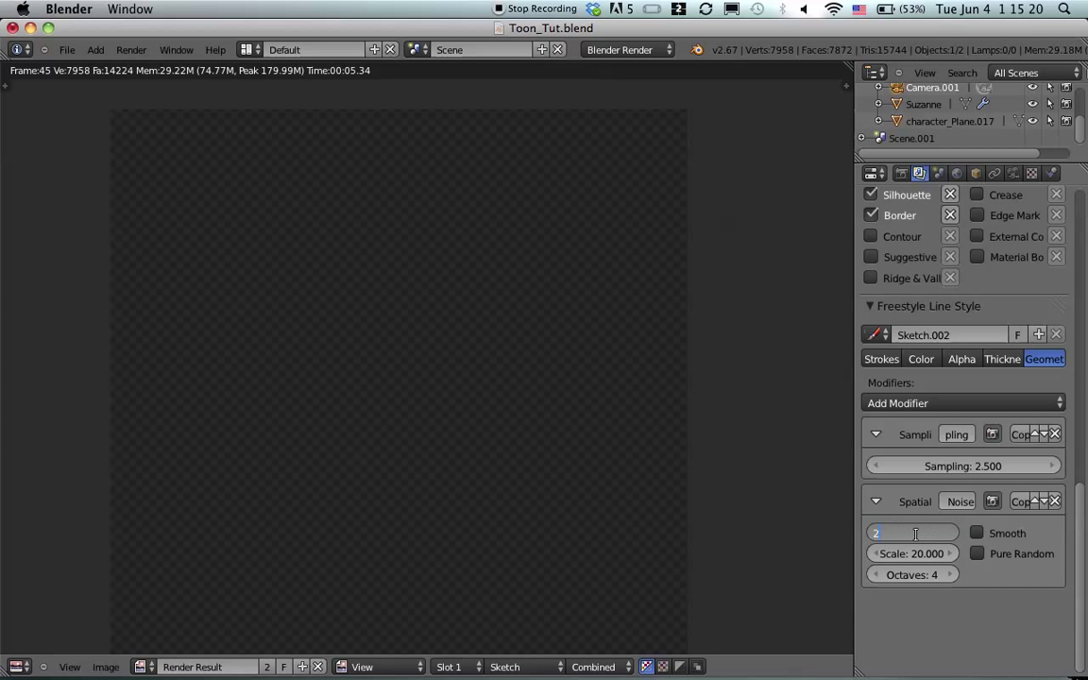
{"action": "key", "text": "Tab"}
{"action": "type", "text": "2"}
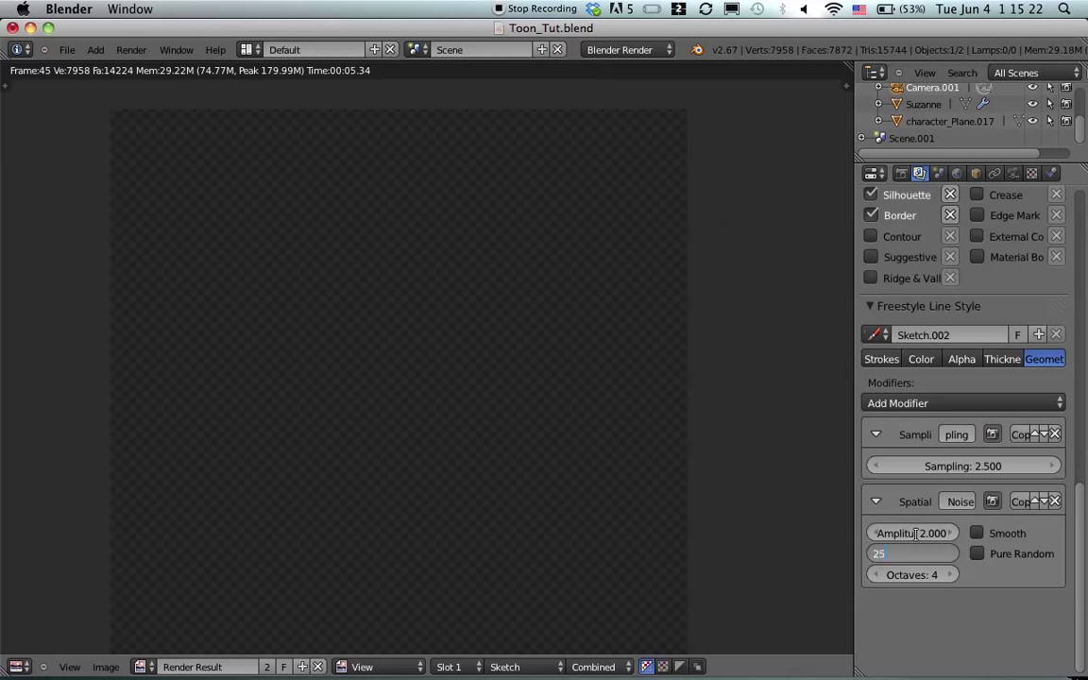
{"action": "key", "text": "Tab"}
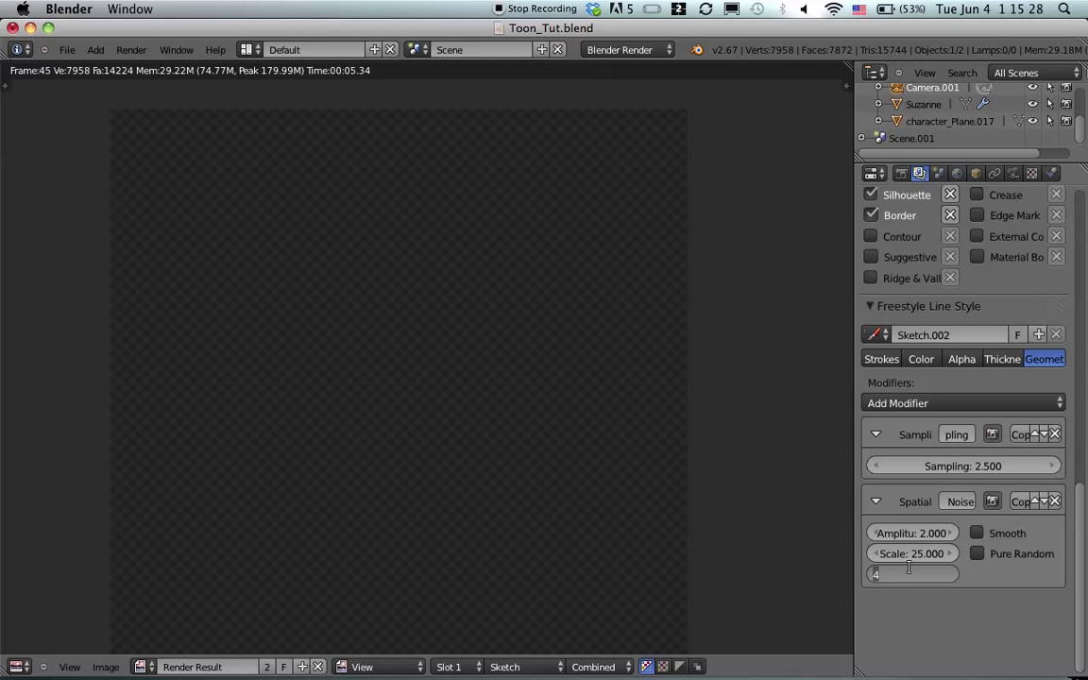
{"action": "type", "text": "6"}
{"action": "key", "text": "Return"}
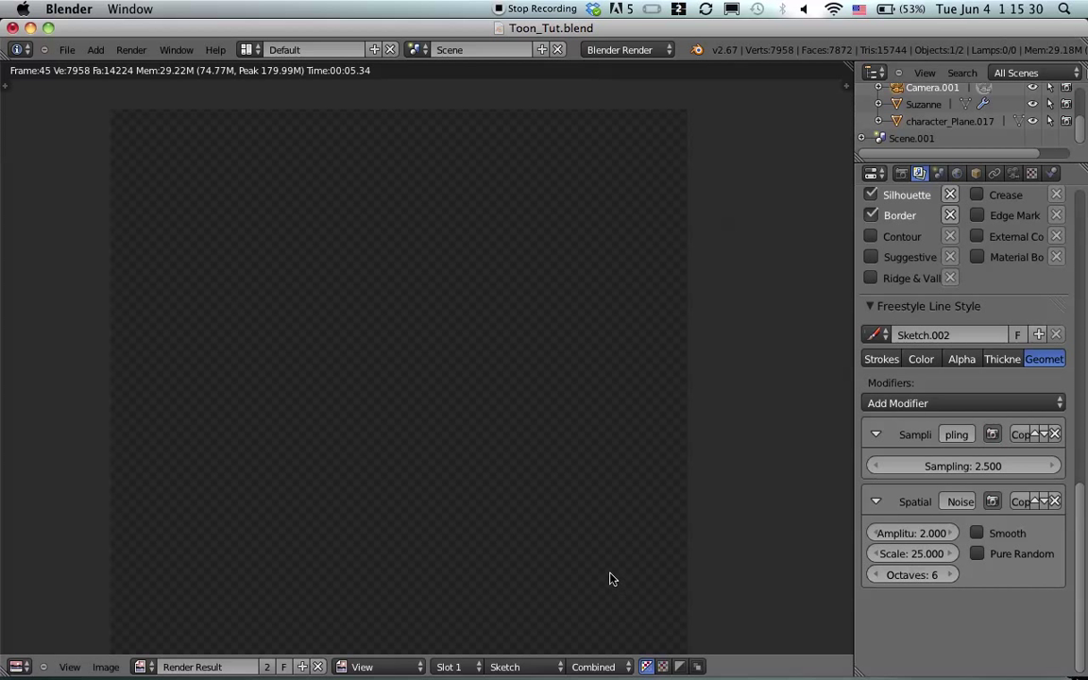
{"action": "key", "text": "F12"}
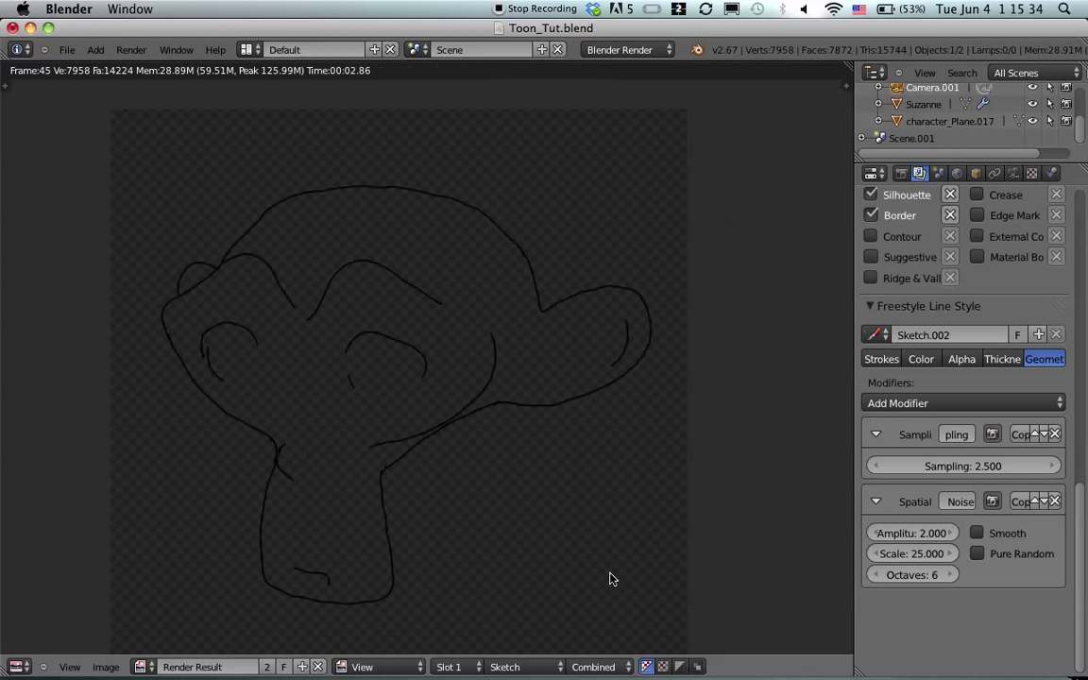
Set the Sketch line style's base color to yellow (R 0.798, G 0.628, B 0) and render the image again
{"action": "left_click", "coordinate": [931, 360]}
{"action": "left_click", "coordinate": [988, 381]}
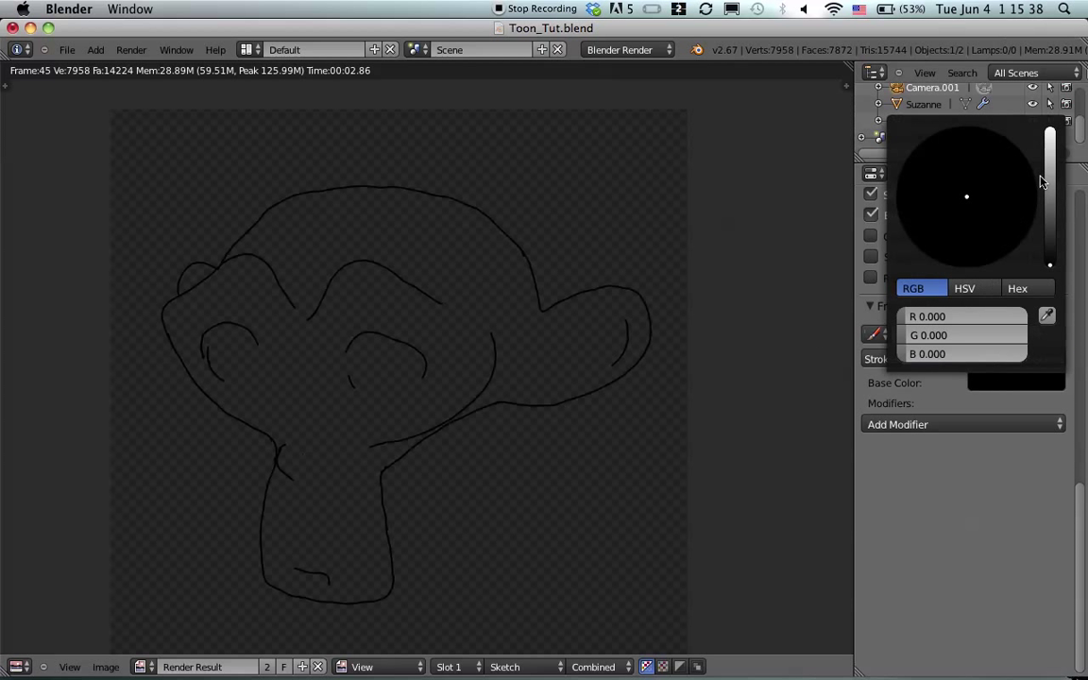
{"action": "left_click_drag", "start_coordinate": [1057, 179], "coordinate": [1049, 145]}
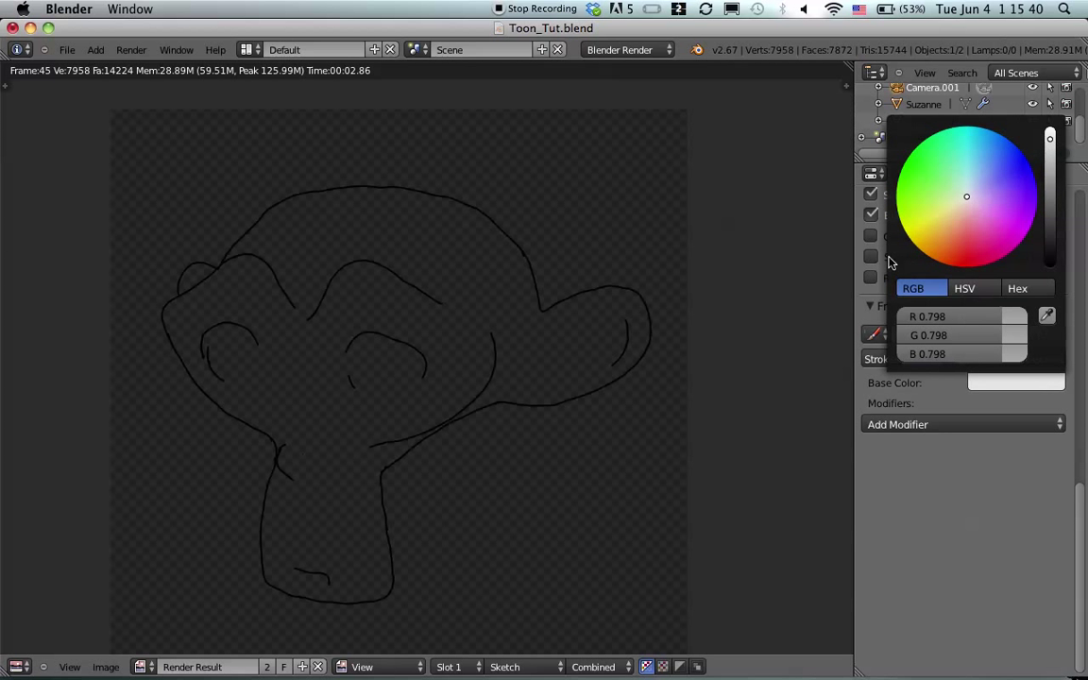
{"action": "left_click_drag", "start_coordinate": [920, 233], "coordinate": [910, 251]}
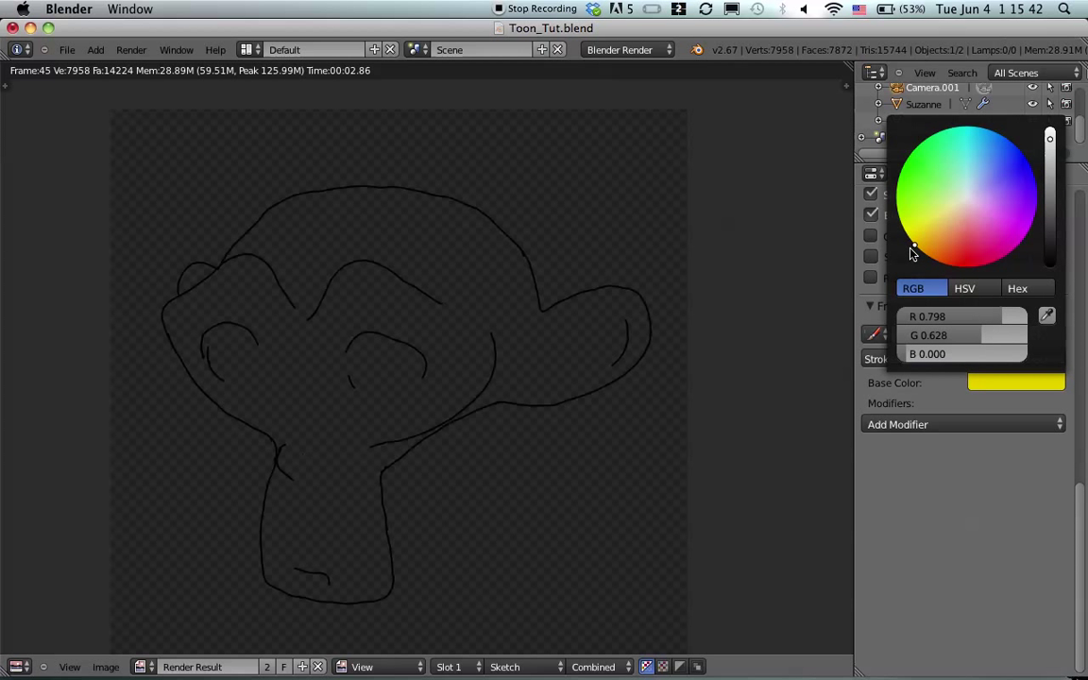
{"action": "key", "text": "F12"}
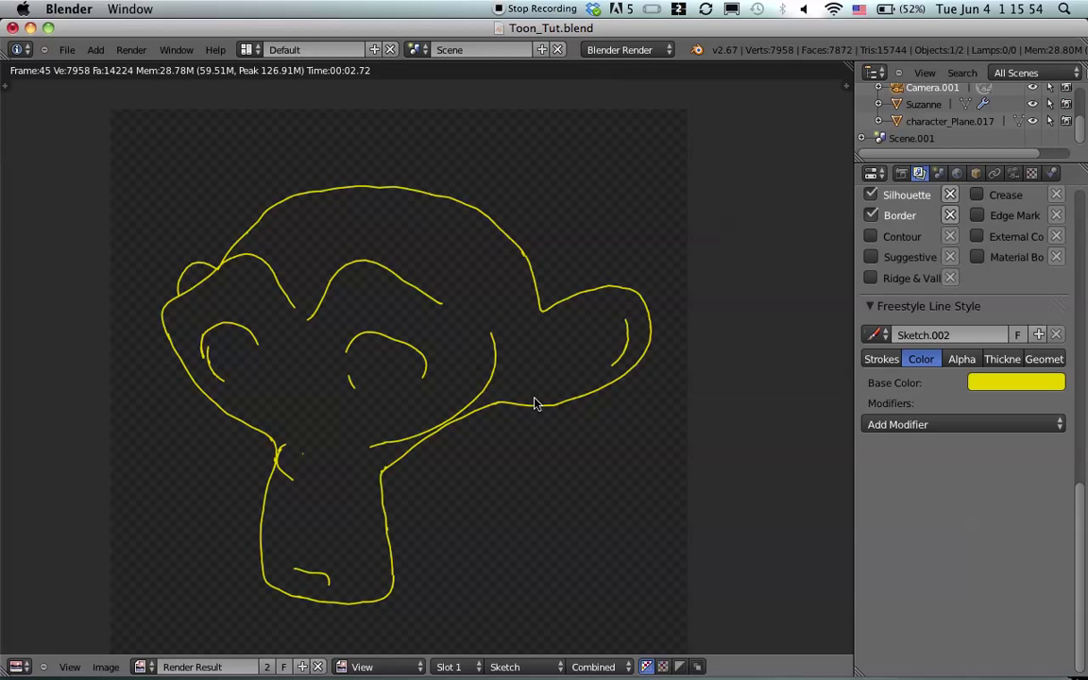
{"action": "scroll", "coordinate": [533, 404], "scroll_direction": "up", "scroll_amount": 2}
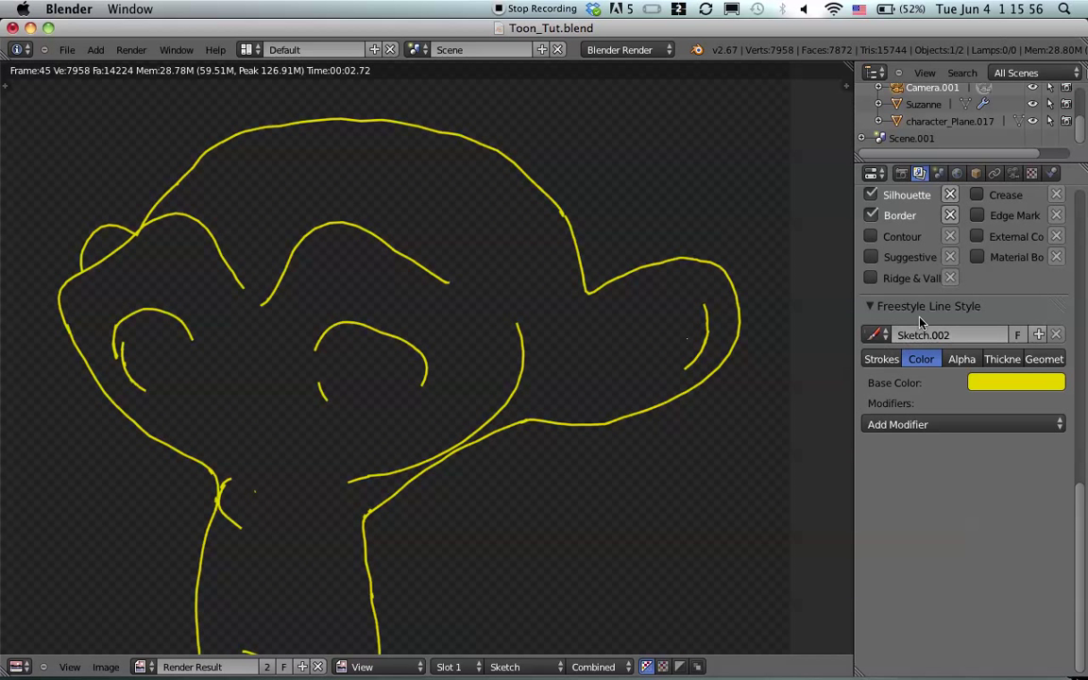
Enable Same Object and switch the stroke chaining to Sketchy for the Sketch line style, and render to inspect the lines
{"action": "left_click", "coordinate": [881, 359]}
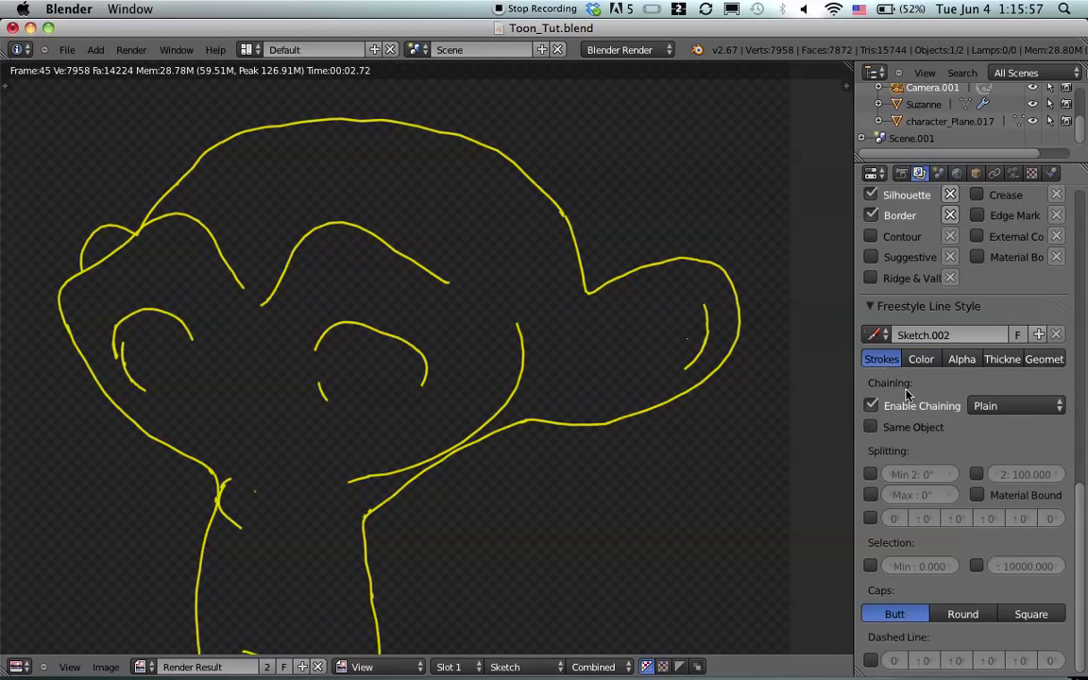
{"action": "left_click", "coordinate": [872, 428]}
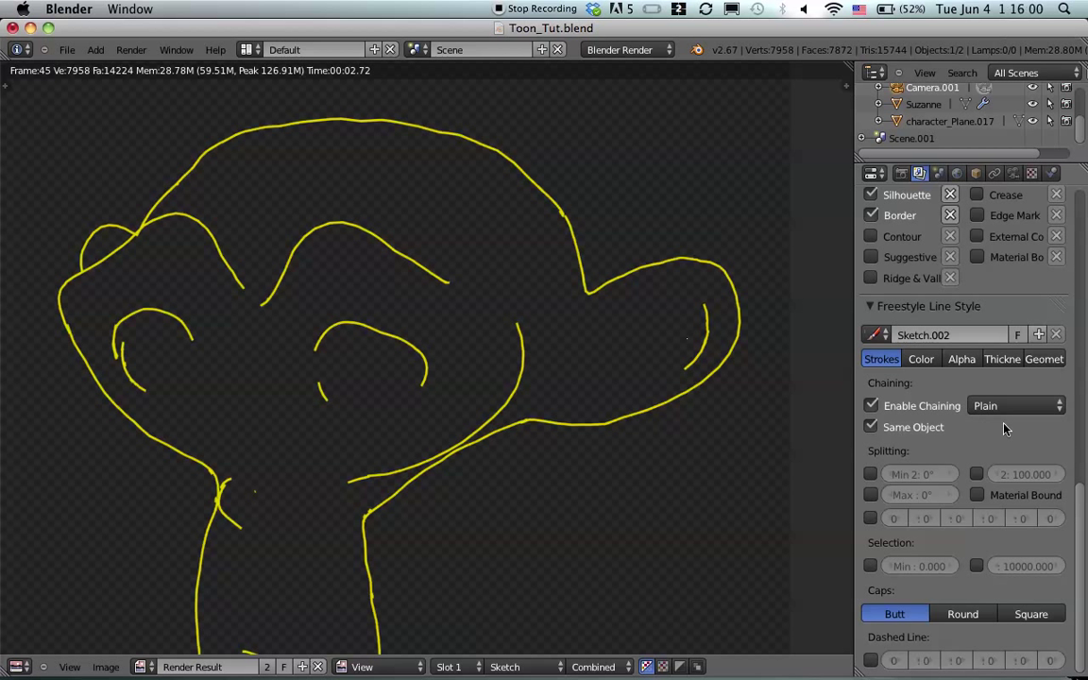
{"action": "left_click", "coordinate": [1005, 407]}
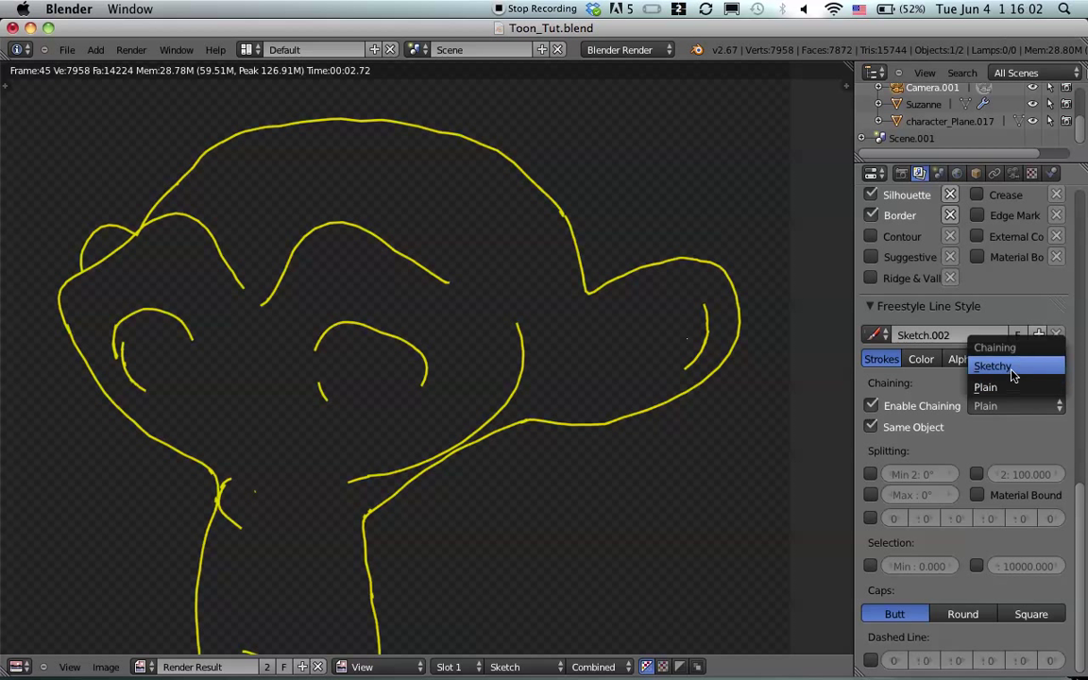
{"action": "left_click", "coordinate": [1010, 369]}
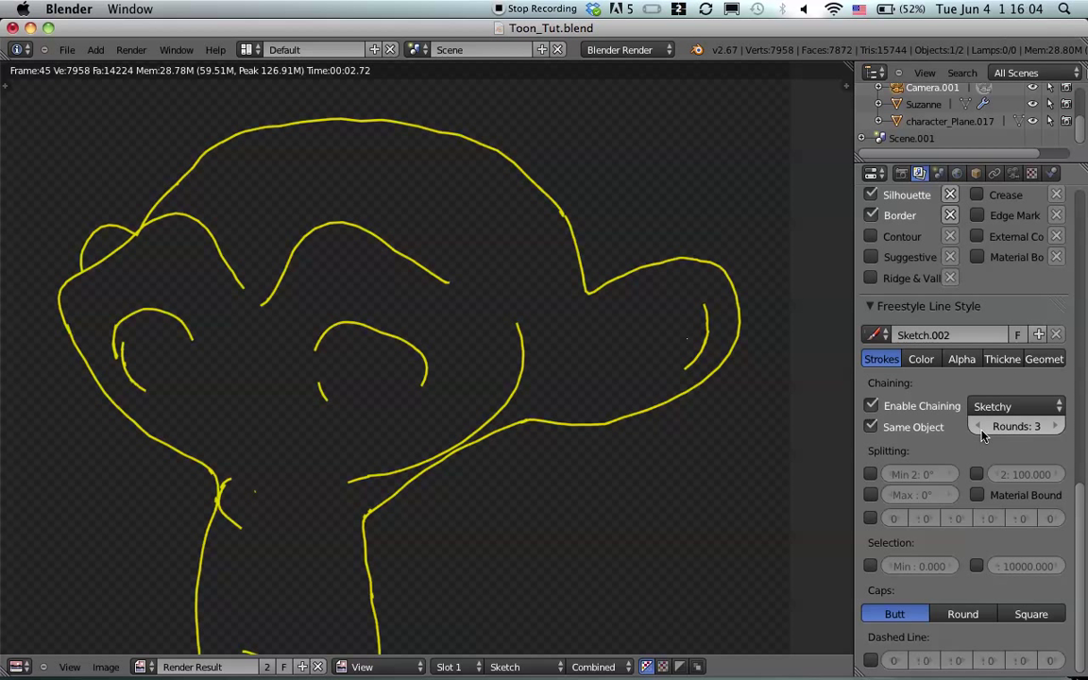
{"action": "key", "text": "F12"}
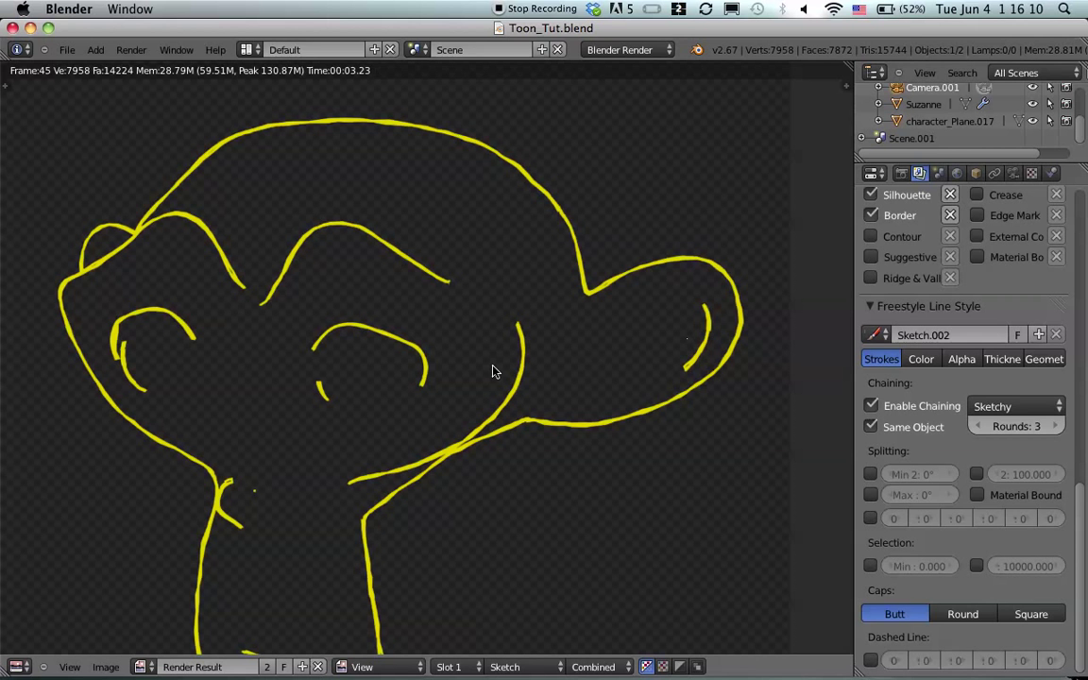
{"action": "scroll", "coordinate": [109, 272], "scroll_direction": "up", "scroll_amount": 2}
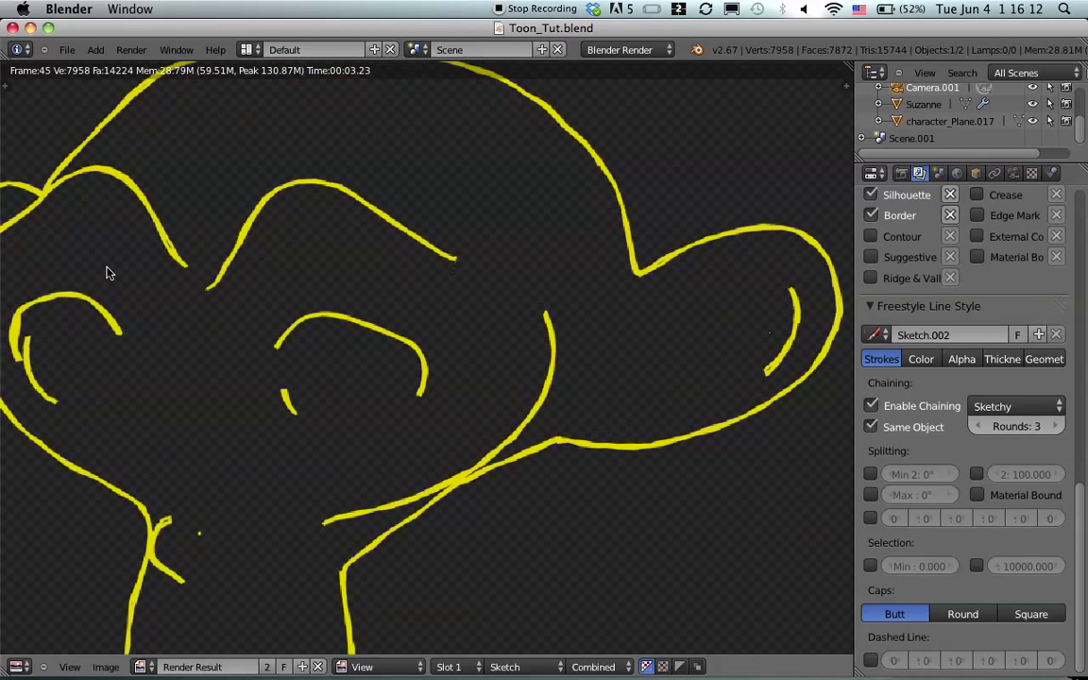
{"action": "scroll", "coordinate": [107, 273], "scroll_direction": "left", "scroll_amount": 3}
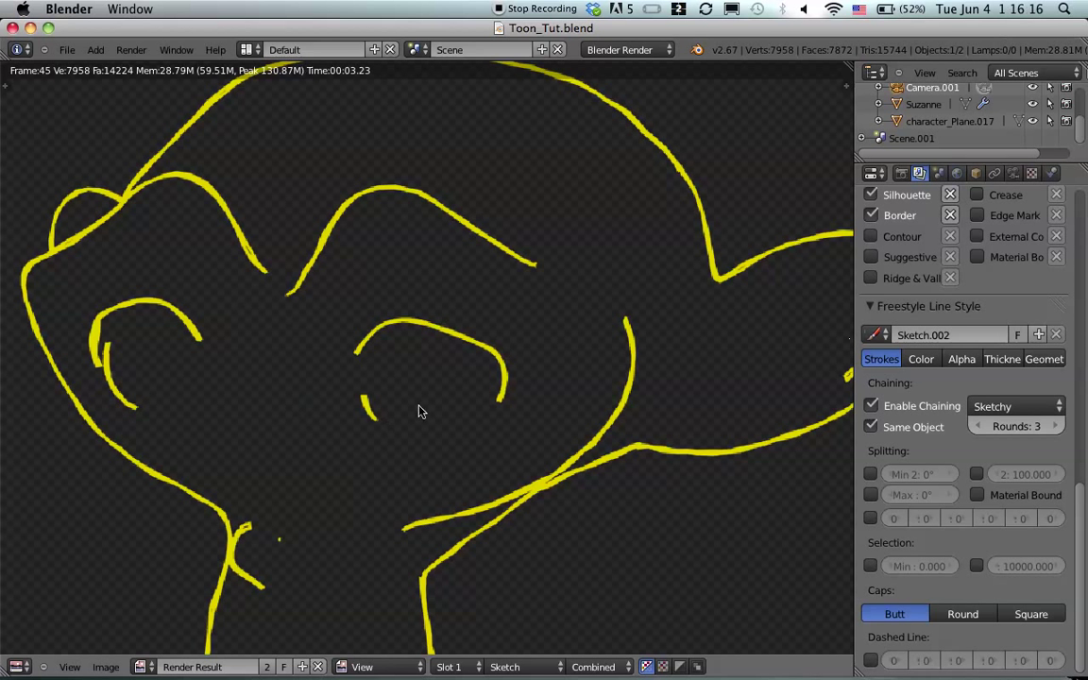
{"action": "scroll", "coordinate": [668, 268], "scroll_direction": "right", "scroll_amount": 3}
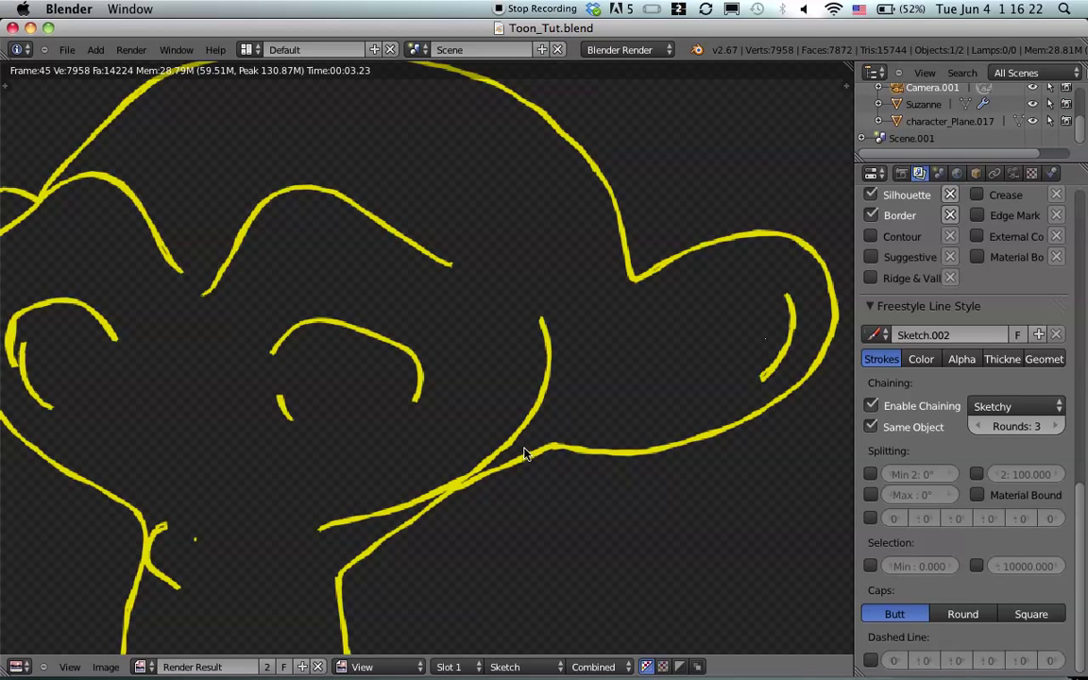
Add a Polygonization geometry modifier to the Sketch line style and move it above Spatial Noise
{"action": "left_click", "coordinate": [1033, 361]}
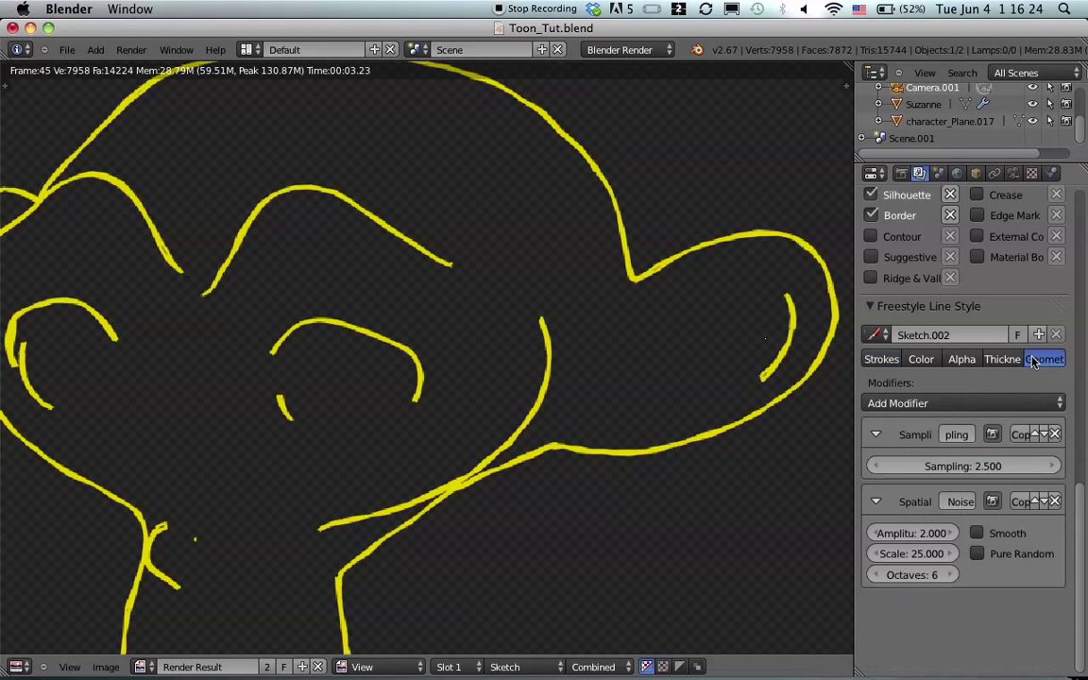
{"action": "left_click", "coordinate": [1000, 405]}
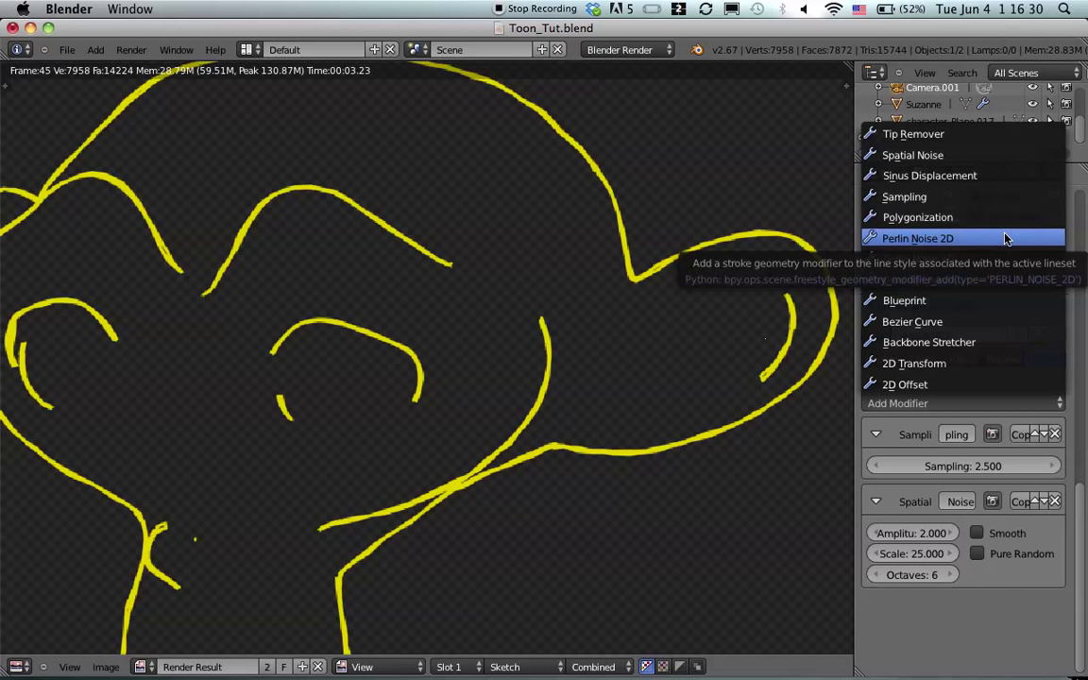
{"action": "left_click", "coordinate": [957, 219]}
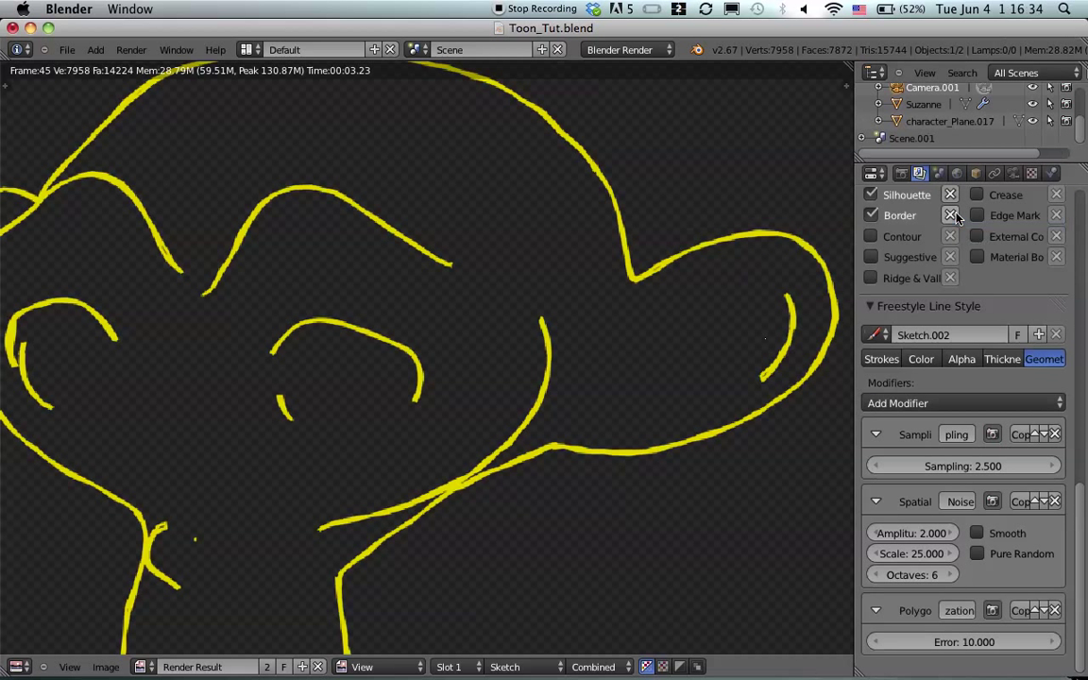
{"action": "left_click", "coordinate": [1035, 612]}
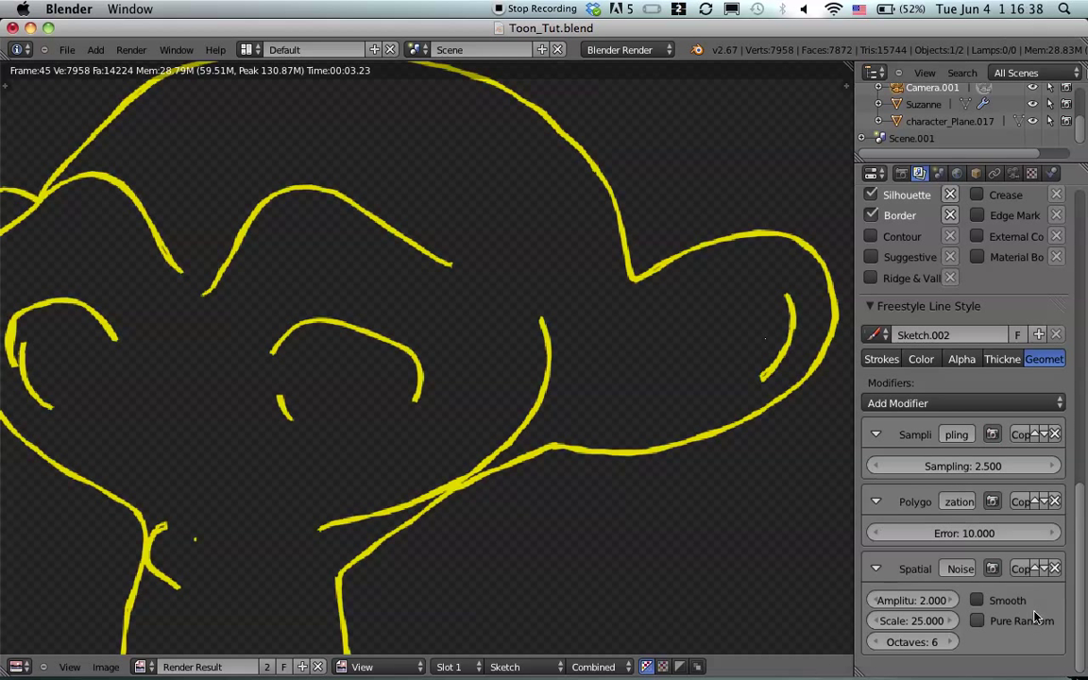
Set the Polygonization error to 2 and render the image to inspect the whole head
{"action": "left_click", "coordinate": [962, 533]}
{"action": "type", "text": "10.0"}
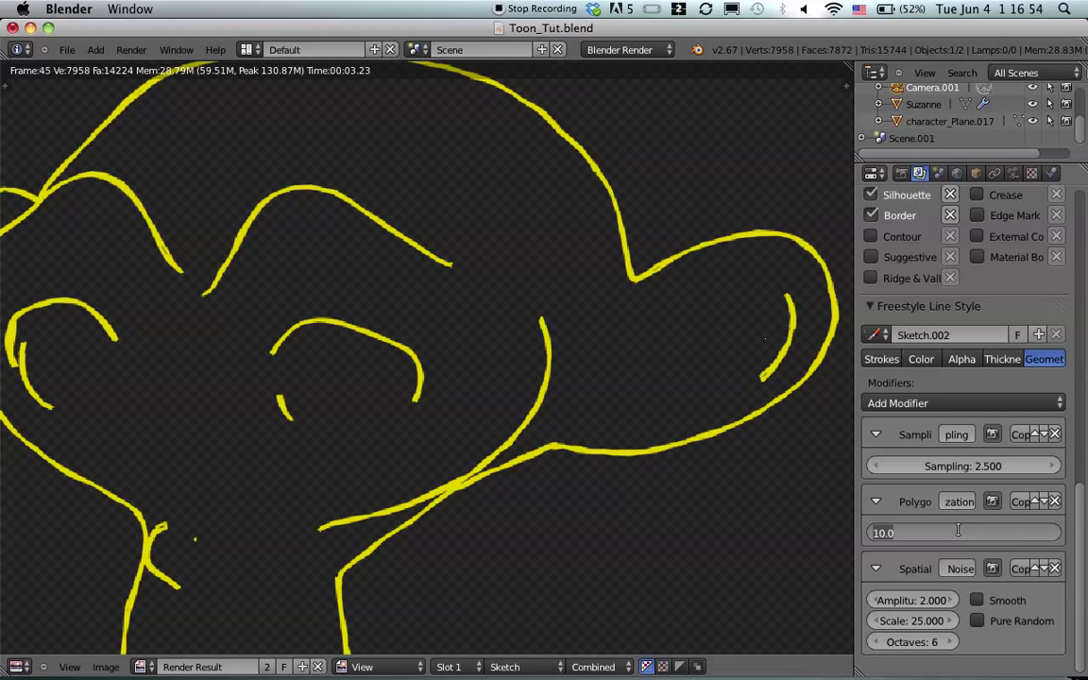
{"action": "key", "text": "Return"}
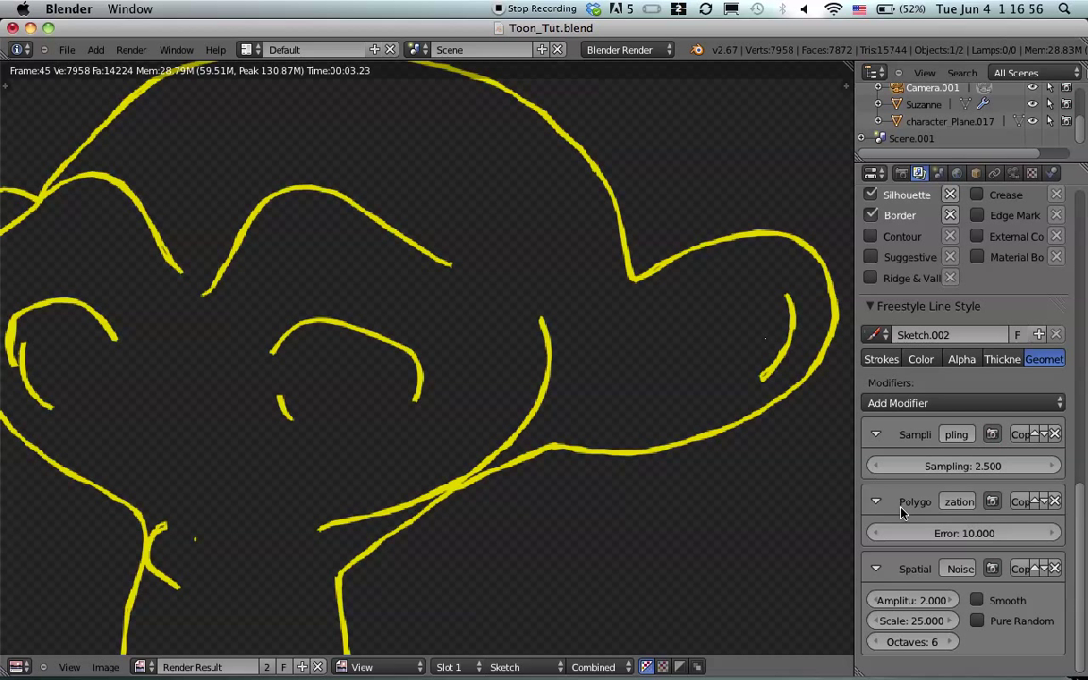
{"action": "scroll", "coordinate": [338, 435], "scroll_direction": "down", "scroll_amount": 1}
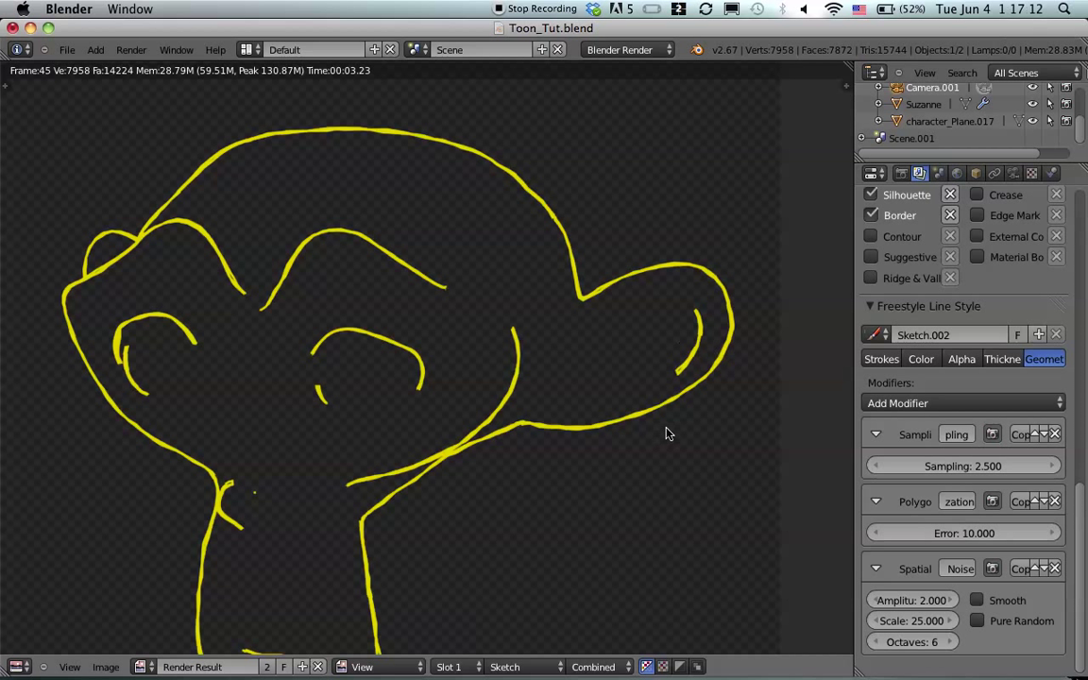
{"action": "left_click", "coordinate": [945, 534]}
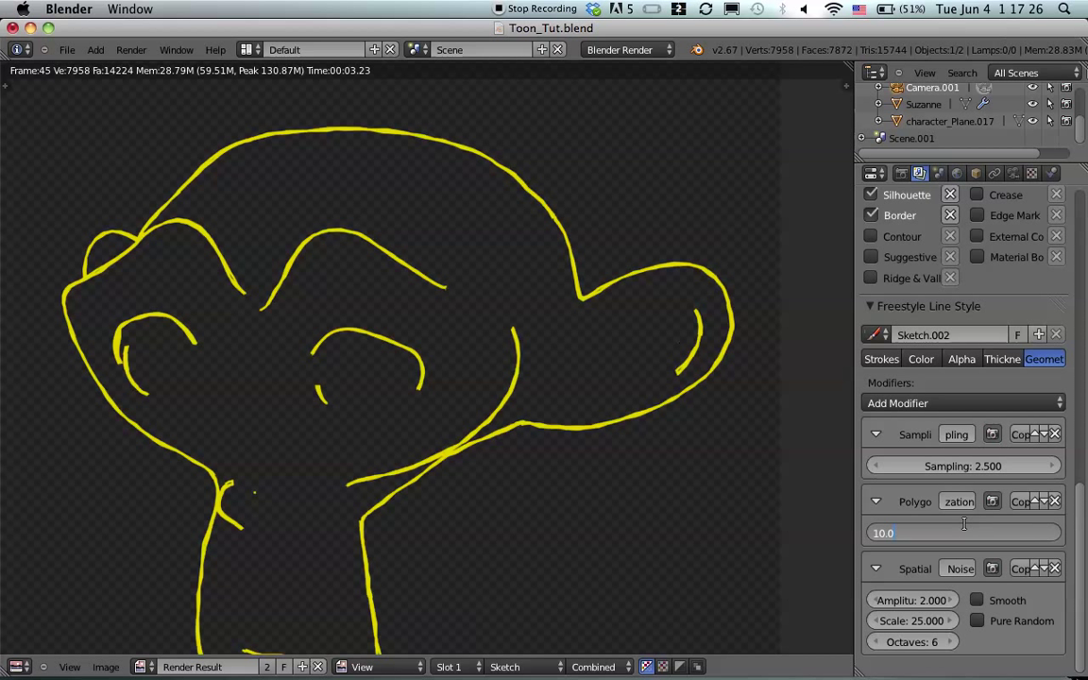
{"action": "key", "text": "BackSpace"}
{"action": "type", "text": "2"}
{"action": "key", "text": "Return"}
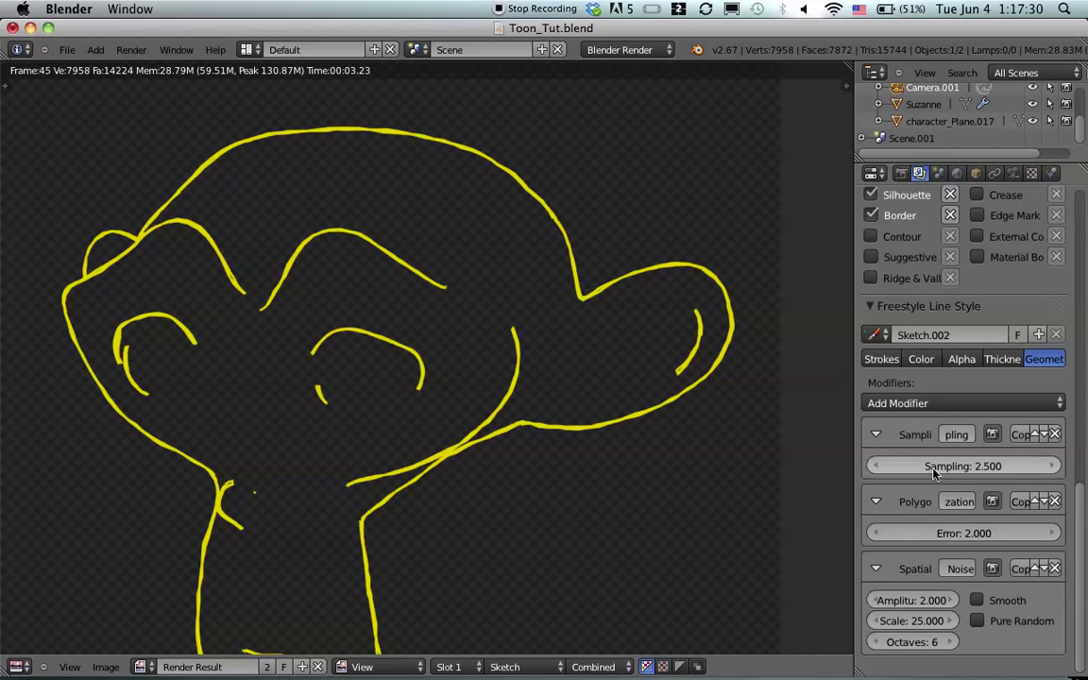
{"action": "key", "text": "F12"}
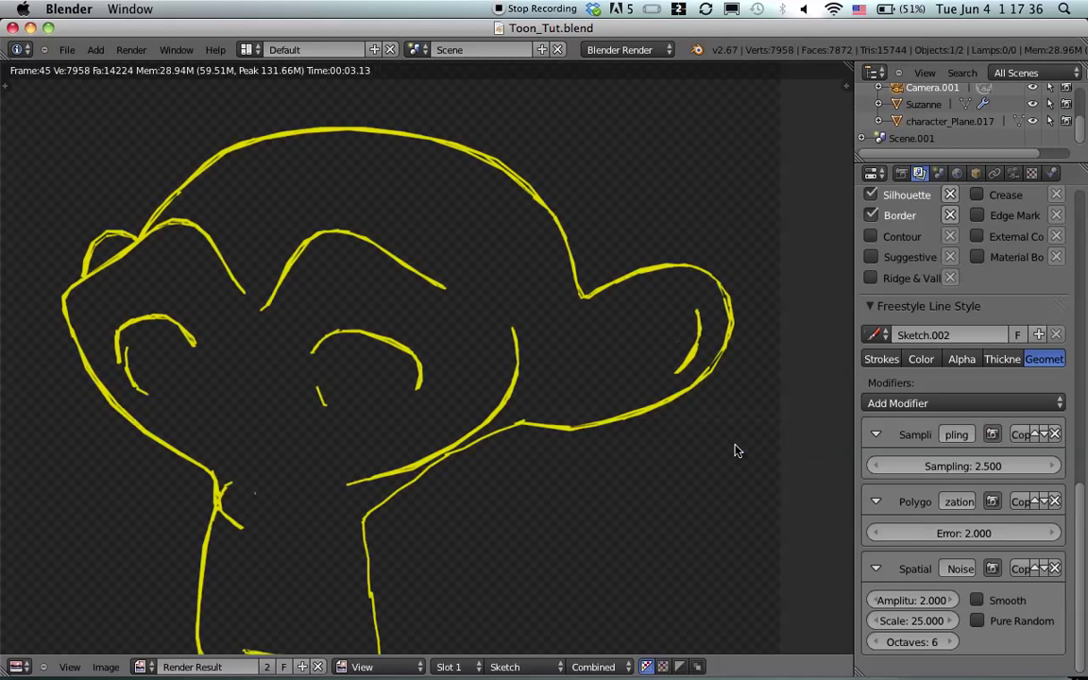
{"action": "scroll", "coordinate": [430, 381], "scroll_direction": "down", "scroll_amount": 3}
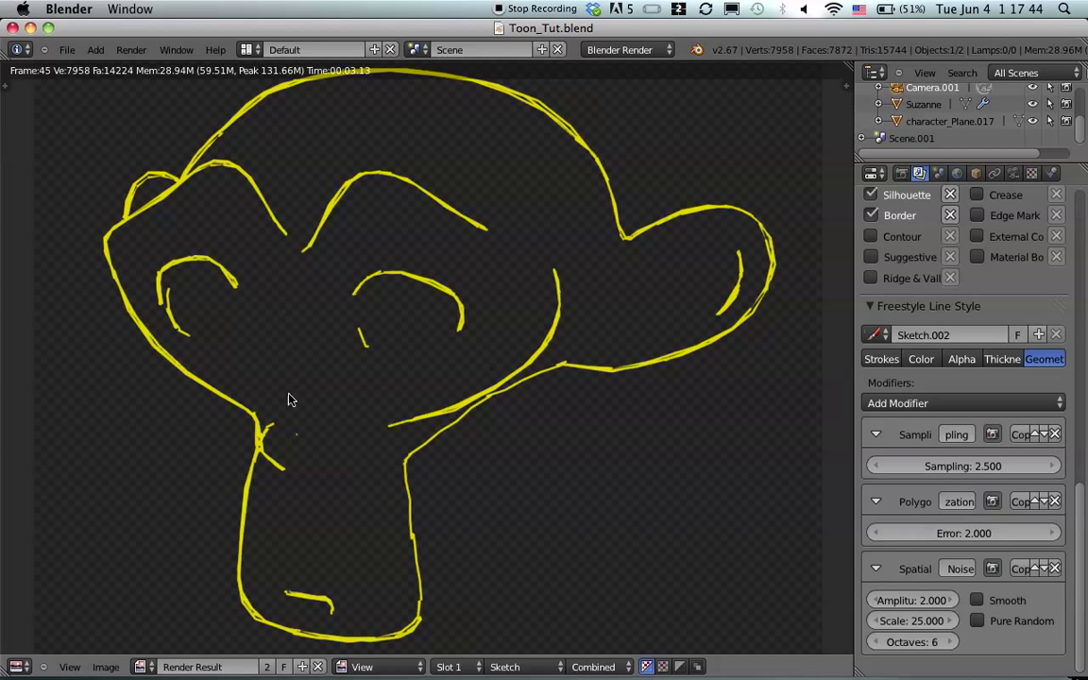
Add an Along Stroke thickness modifier to the Sketch line style and set its mapping to Curve
{"action": "left_click", "coordinate": [1003, 358]}
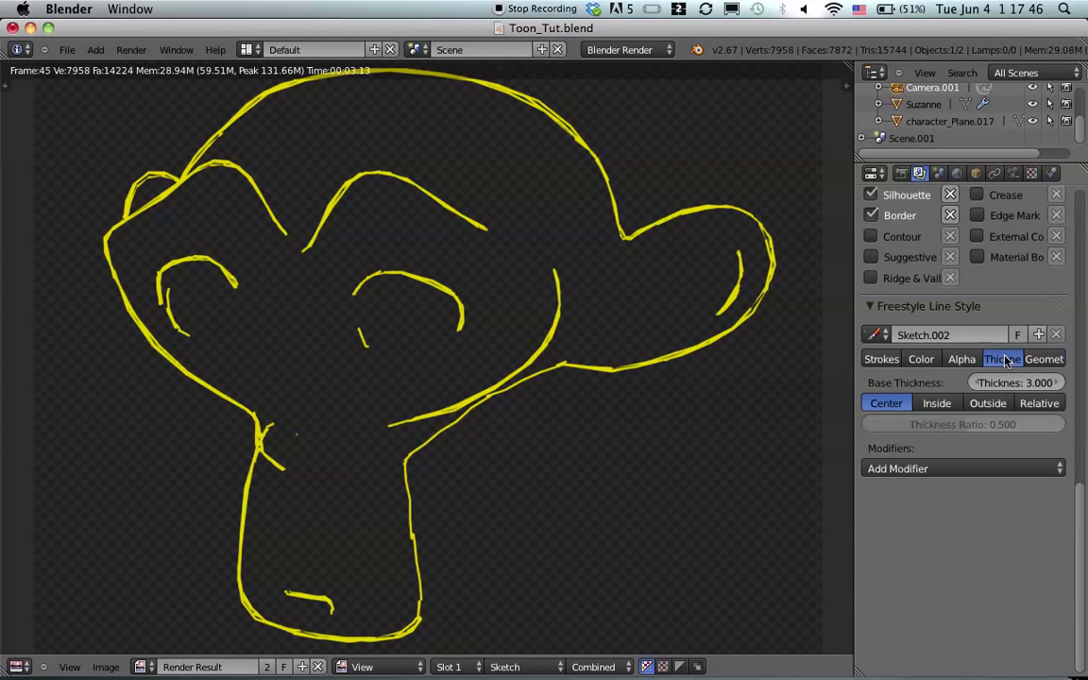
{"action": "left_click", "coordinate": [947, 468]}
{"action": "left_click", "coordinate": [941, 487]}
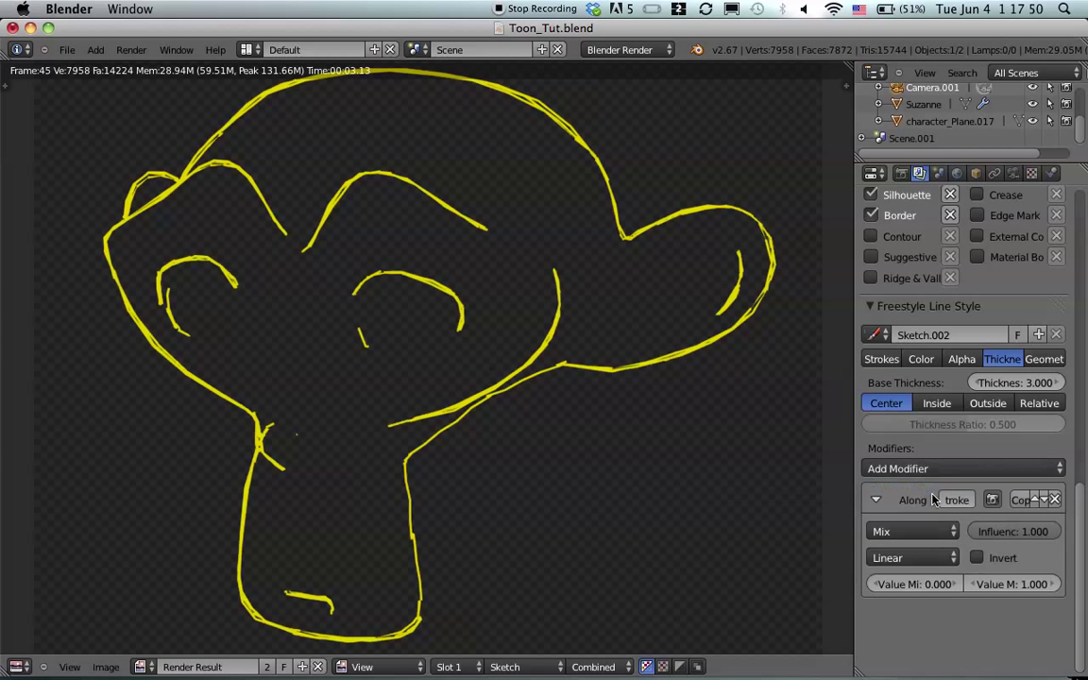
{"action": "left_click", "coordinate": [912, 558]}
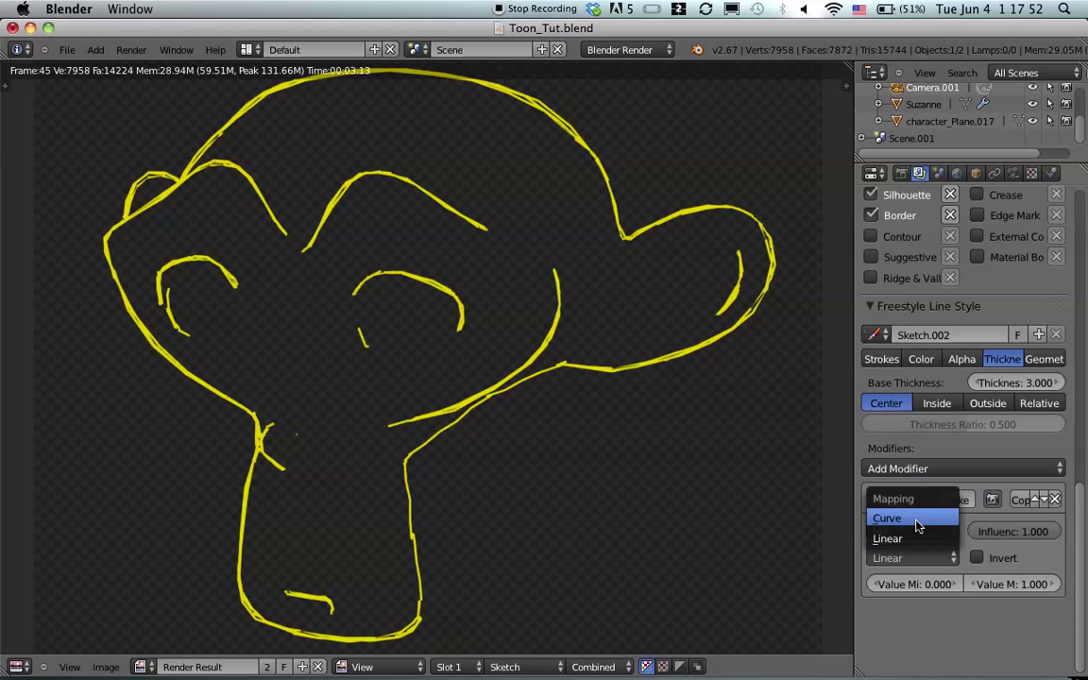
{"action": "left_click", "coordinate": [886, 518]}
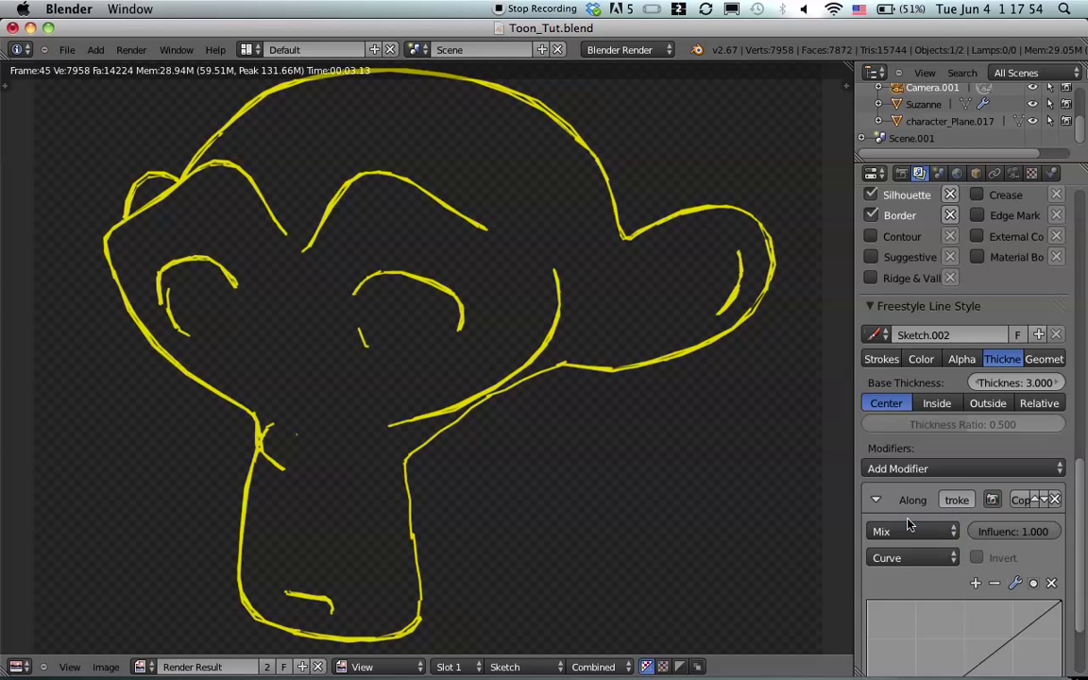
Set the Sketch line style's base thickness to 5
{"action": "scroll", "coordinate": [977, 533], "scroll_direction": "down", "scroll_amount": 3}
{"action": "left_click", "coordinate": [1023, 284]}
{"action": "type", "text": "5"}
{"action": "key", "text": "Return"}
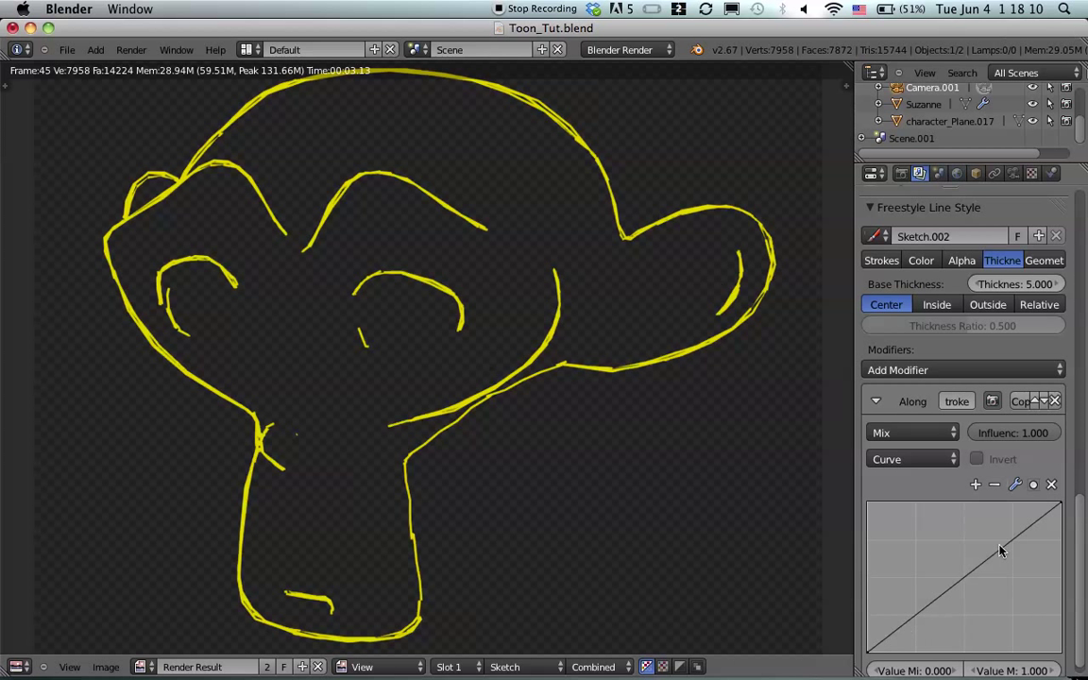
Shape the thickness curve as a plateau with the end point at X 1, Y 0 and near-full-height points close to both ends
{"action": "left_click", "coordinate": [1059, 508]}
{"action": "left_click_drag", "start_coordinate": [1060, 508], "coordinate": [1082, 674]}
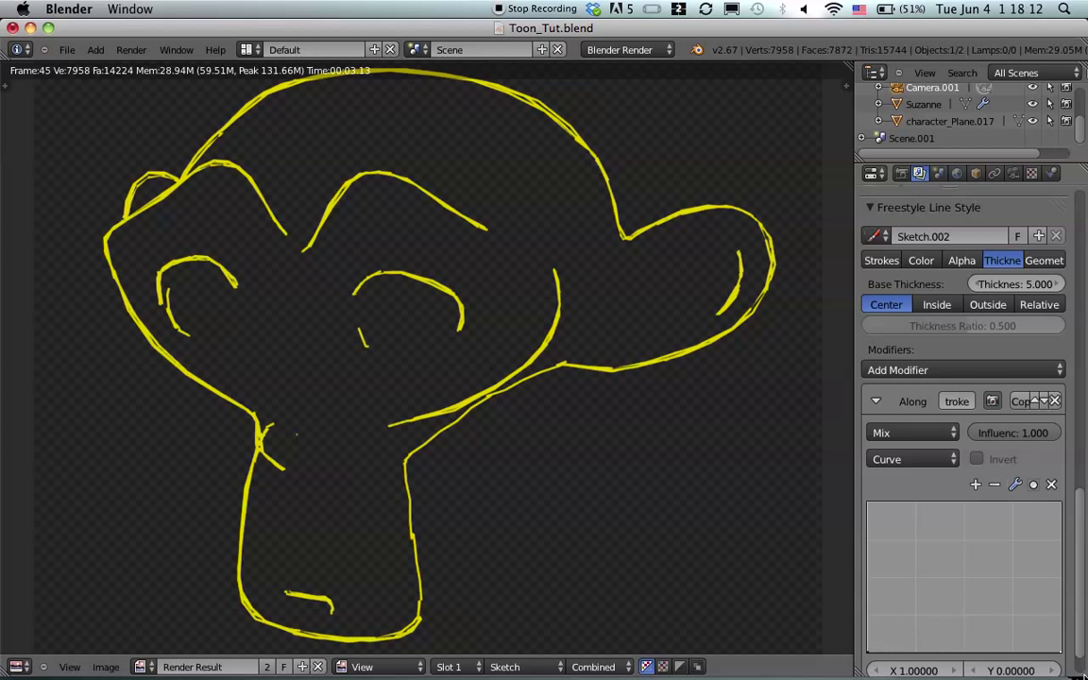
{"action": "left_click_drag", "start_coordinate": [893, 604], "coordinate": [882, 515]}
{"action": "left_click", "coordinate": [1033, 601]}
{"action": "left_click_drag", "start_coordinate": [1033, 601], "coordinate": [1046, 510]}
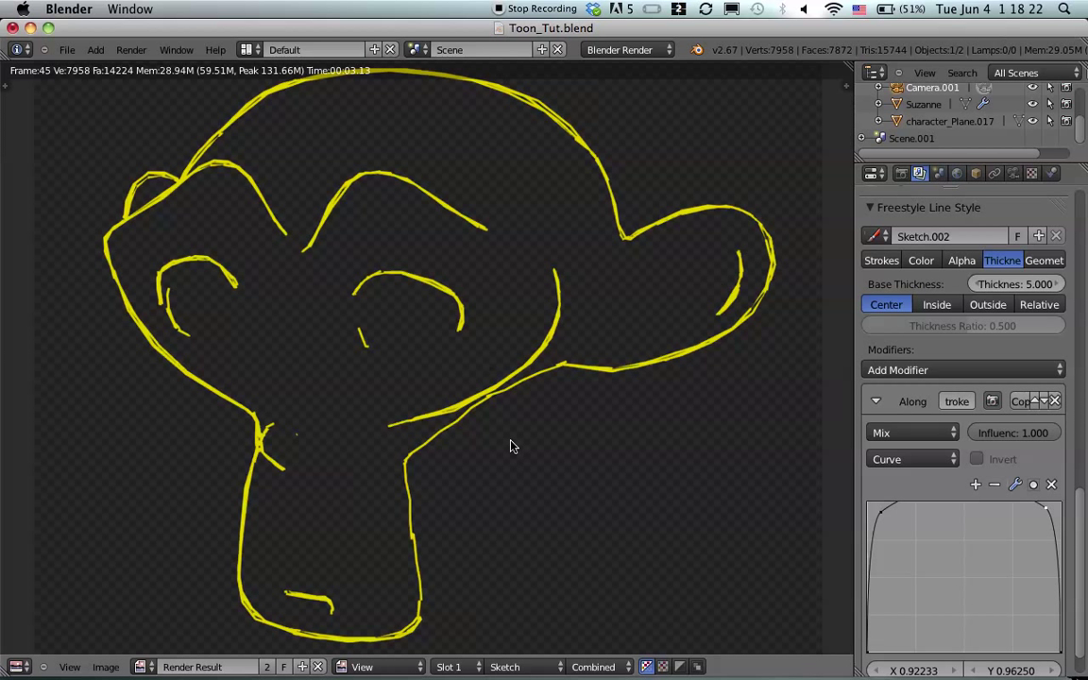
Render the image, change the Along Stroke modifier's blend mode to Multiply, and render again
{"action": "key", "text": "F12"}
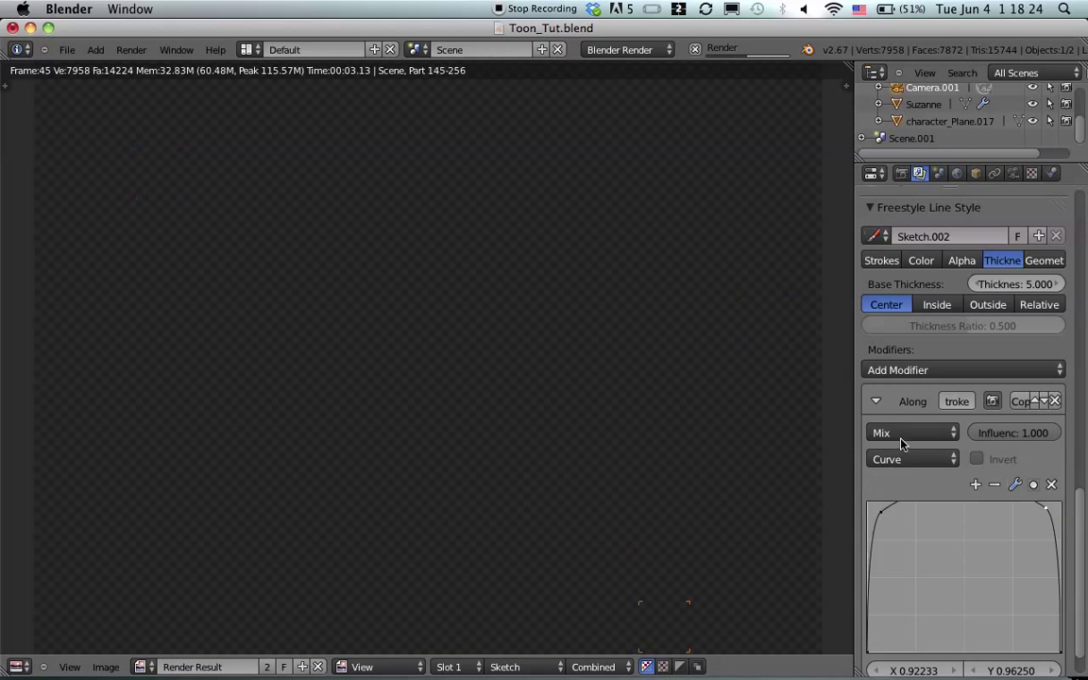
{"action": "left_click", "coordinate": [893, 434]}
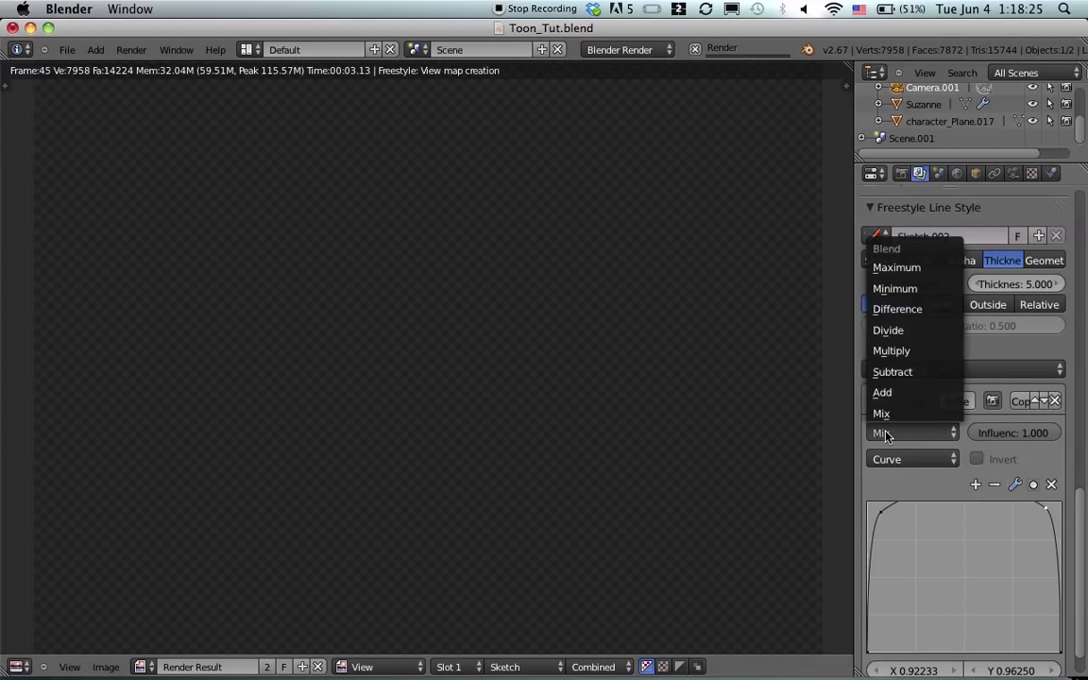
{"action": "left_click", "coordinate": [902, 349]}
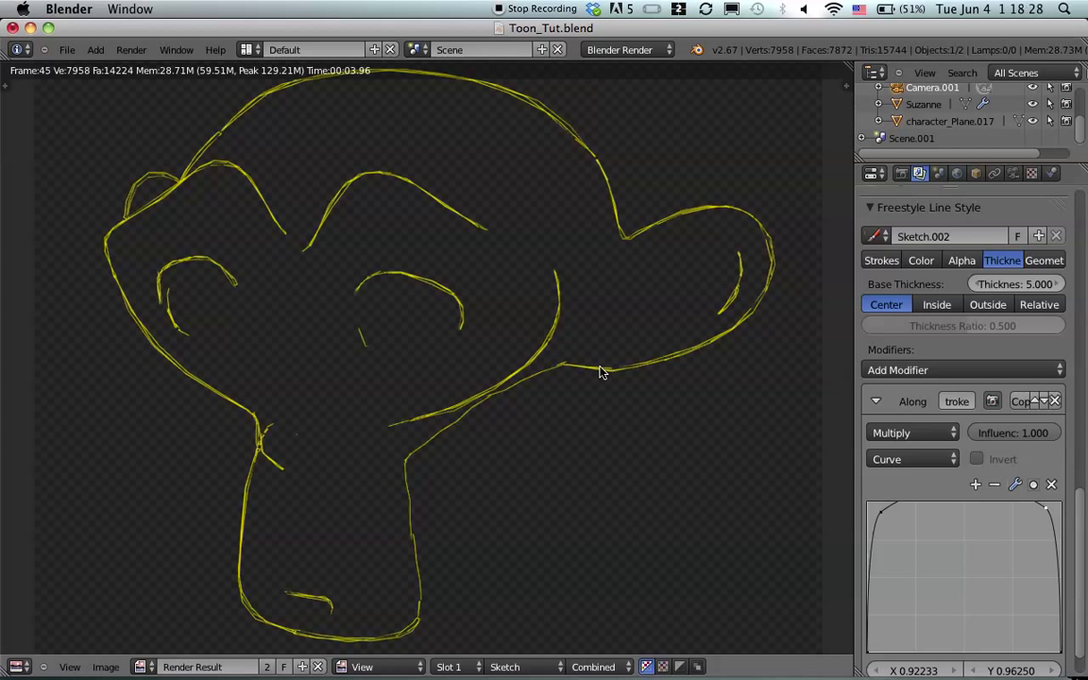
{"action": "key", "text": "F12"}
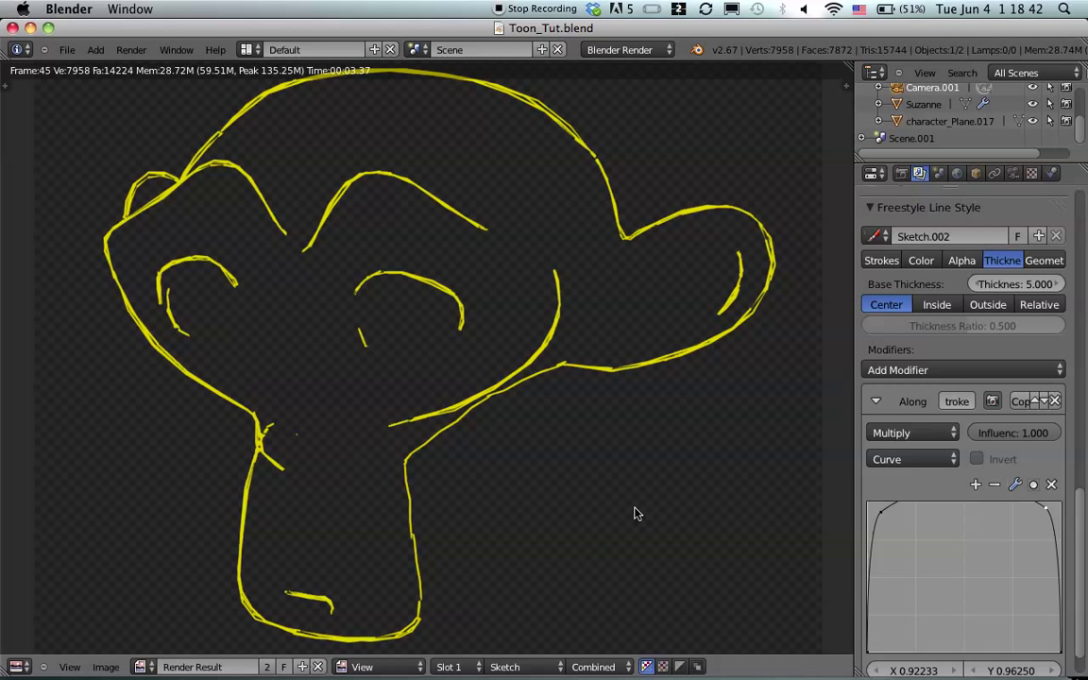
Set the Sketch line style's geometry Sampling to 2, render the image and save the file
{"action": "left_click", "coordinate": [881, 259]}
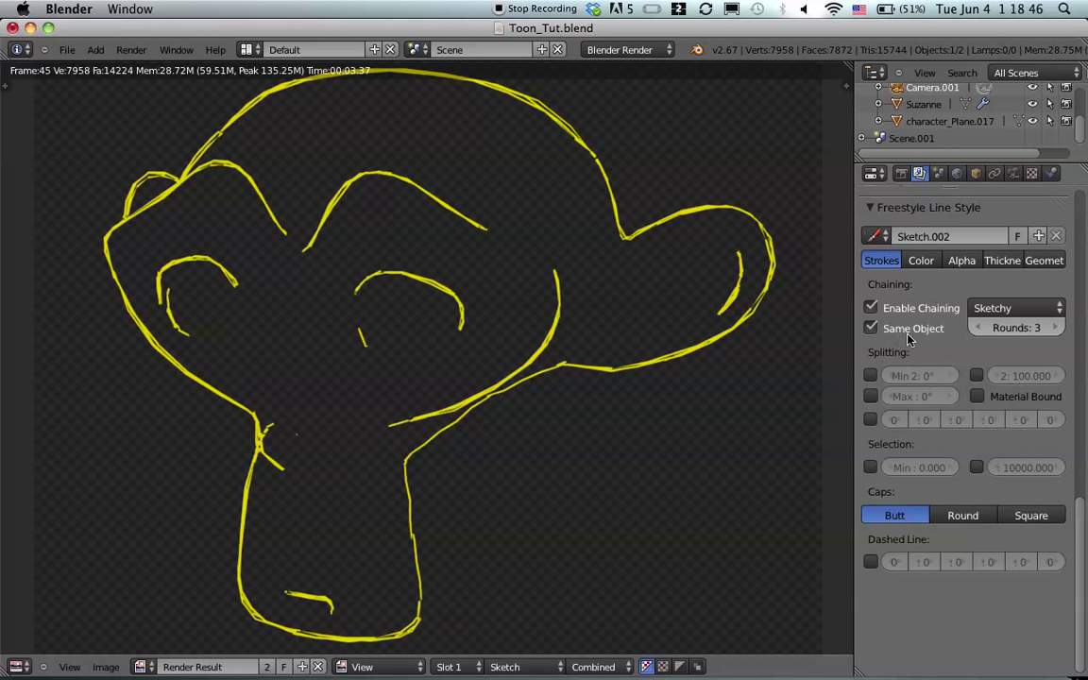
{"action": "left_click", "coordinate": [926, 261]}
{"action": "left_click", "coordinate": [961, 260]}
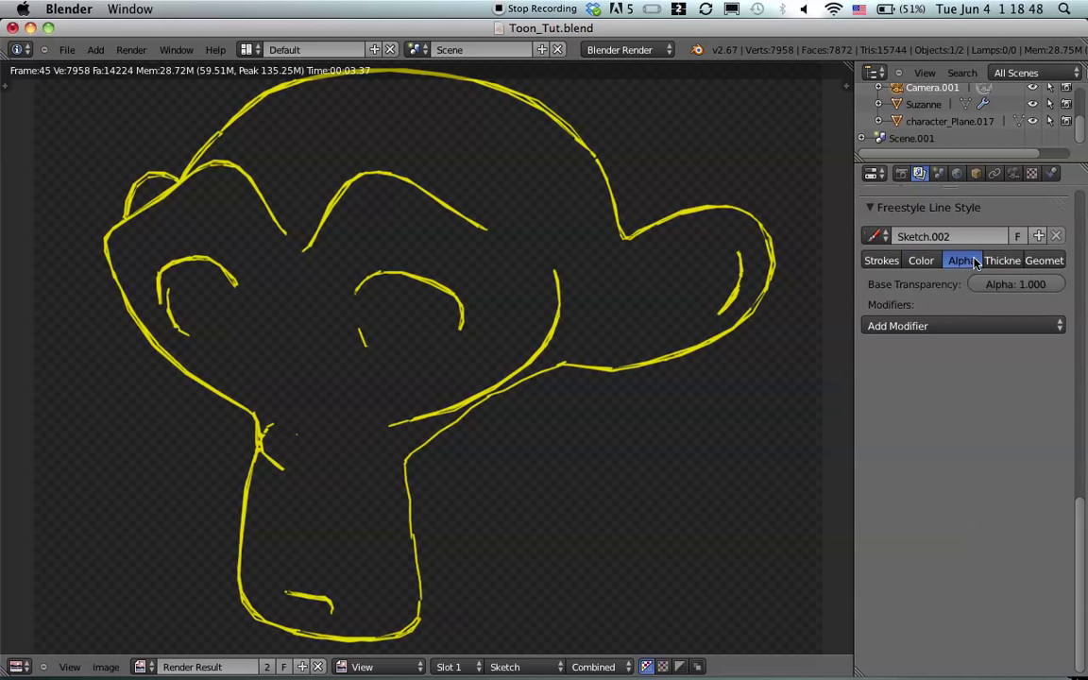
{"action": "left_click", "coordinate": [1001, 261]}
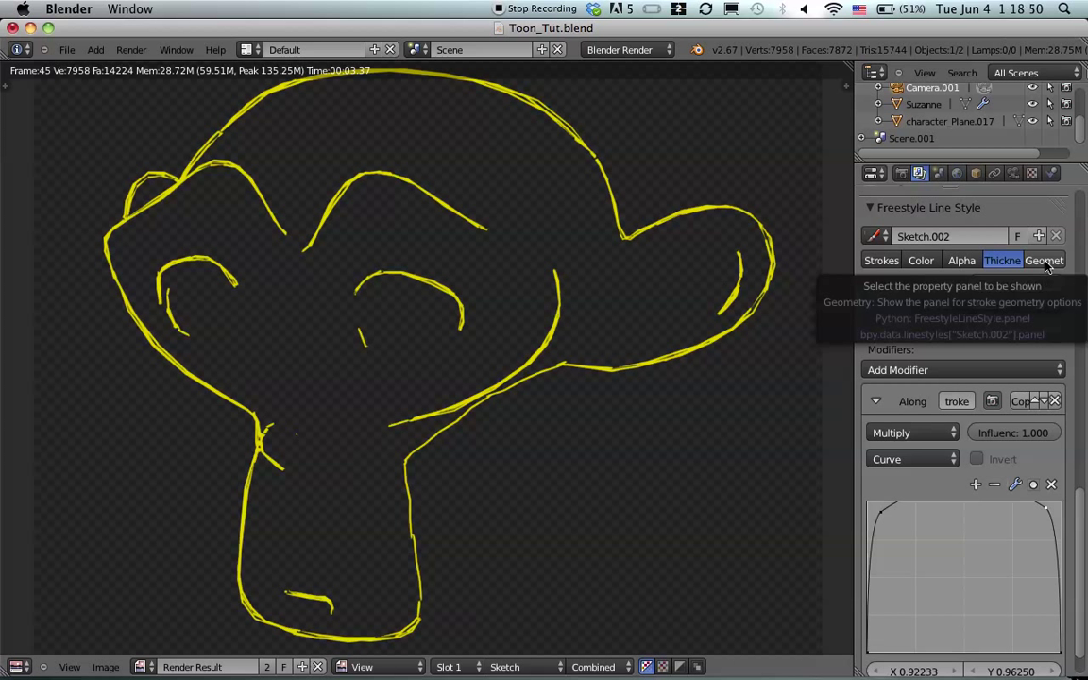
{"action": "left_click", "coordinate": [1045, 264]}
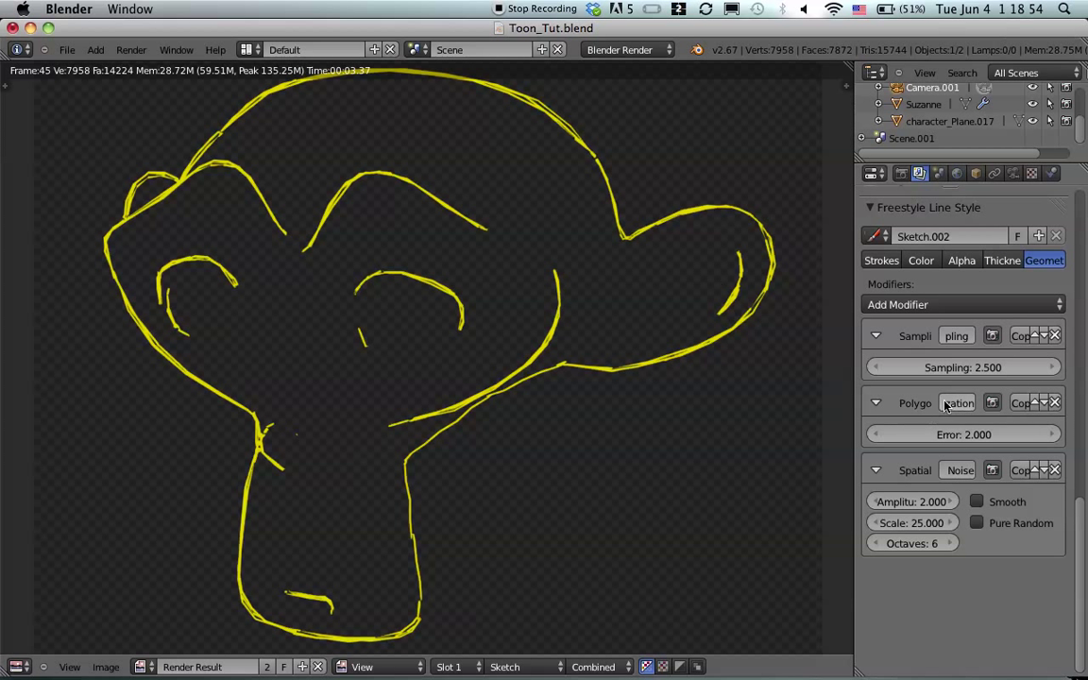
{"action": "left_click", "coordinate": [966, 366]}
{"action": "type", "text": "2"}
{"action": "key", "text": "Return"}
{"action": "key", "text": "F12"}
{"action": "key", "text": "ctrl+s"}
{"action": "left_click", "coordinate": [574, 374]}
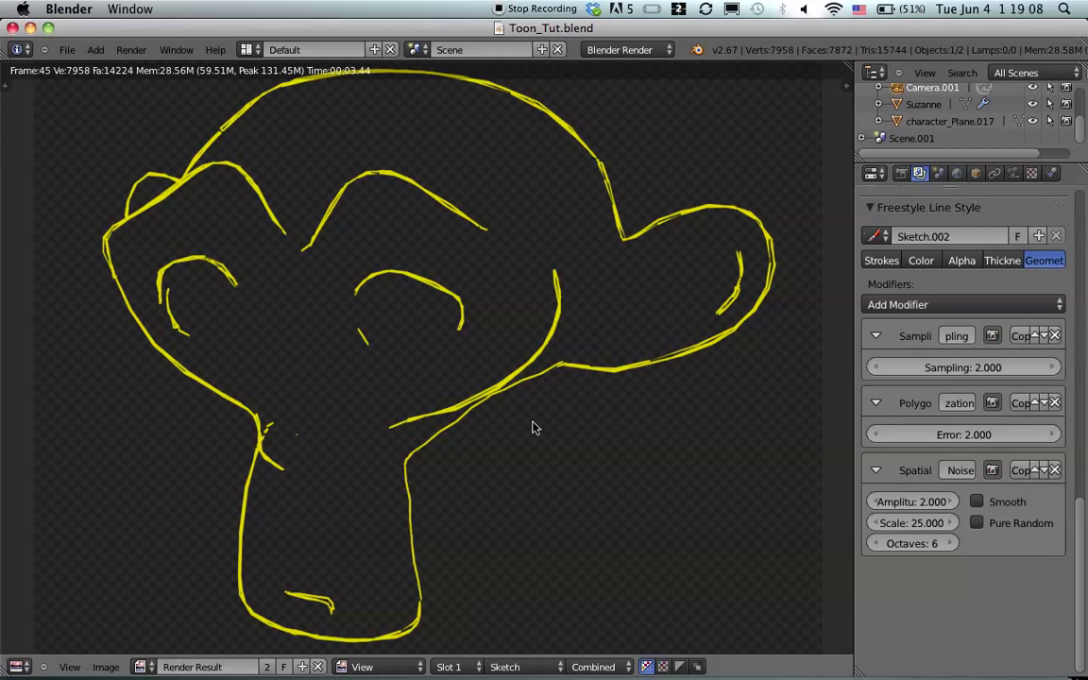
Enable the GuideLines render layer alongside Sketch, render both layers and save the file
{"action": "left_click", "coordinate": [524, 665]}
{"action": "scroll", "coordinate": [942, 300], "scroll_direction": "up", "scroll_amount": 15}
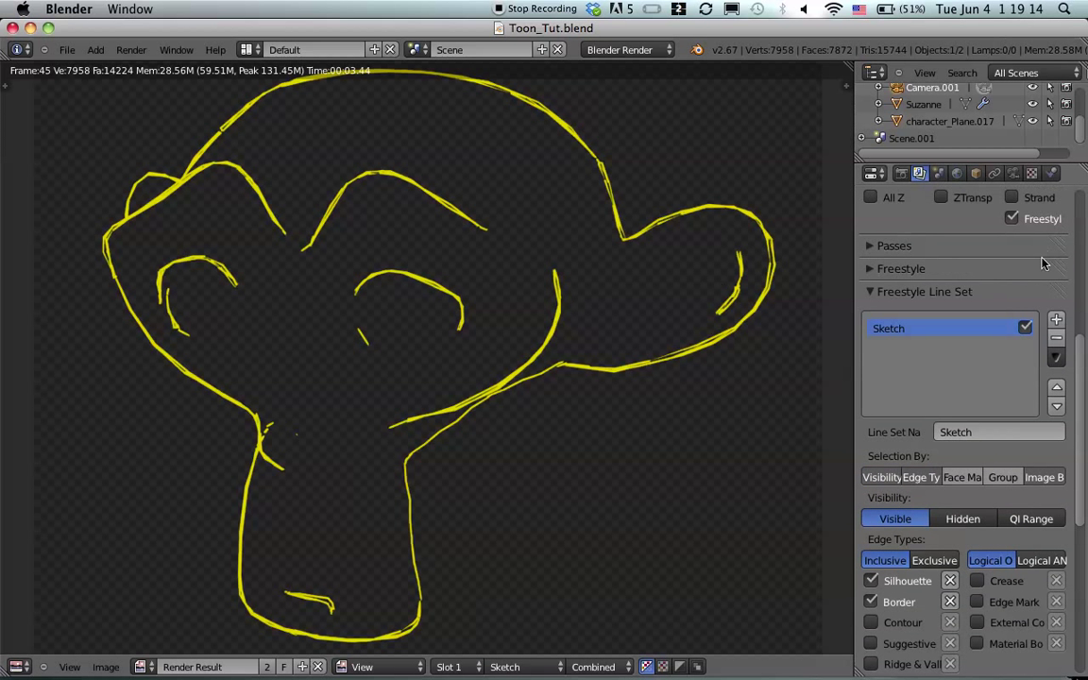
{"action": "scroll", "coordinate": [970, 288], "scroll_direction": "up", "scroll_amount": 10}
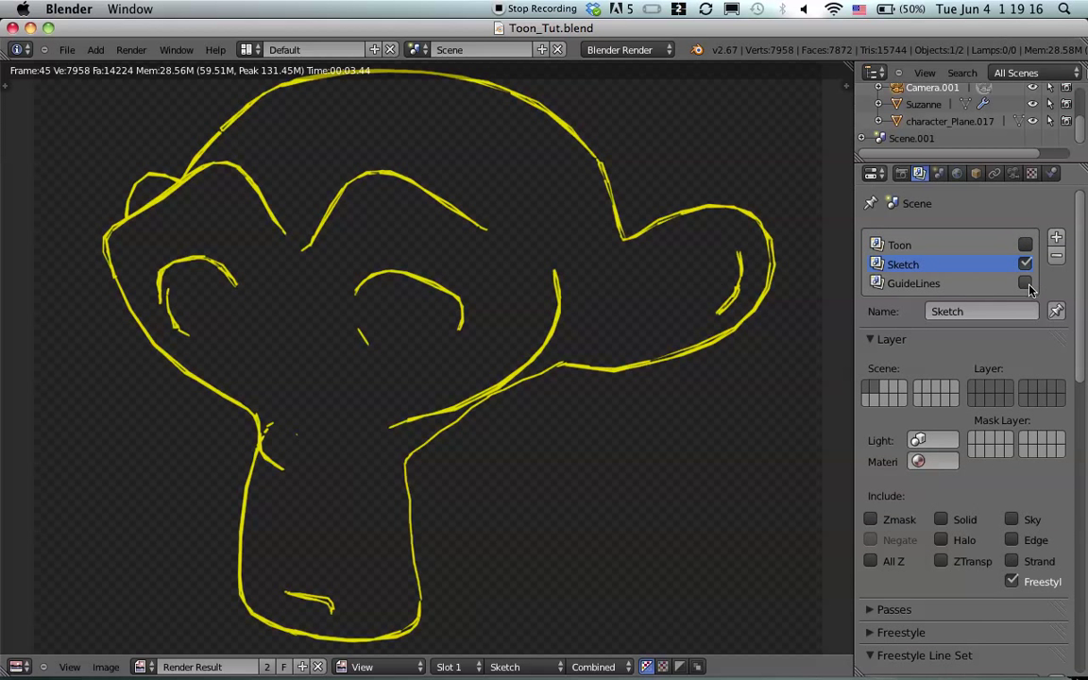
{"action": "key", "text": "F12"}
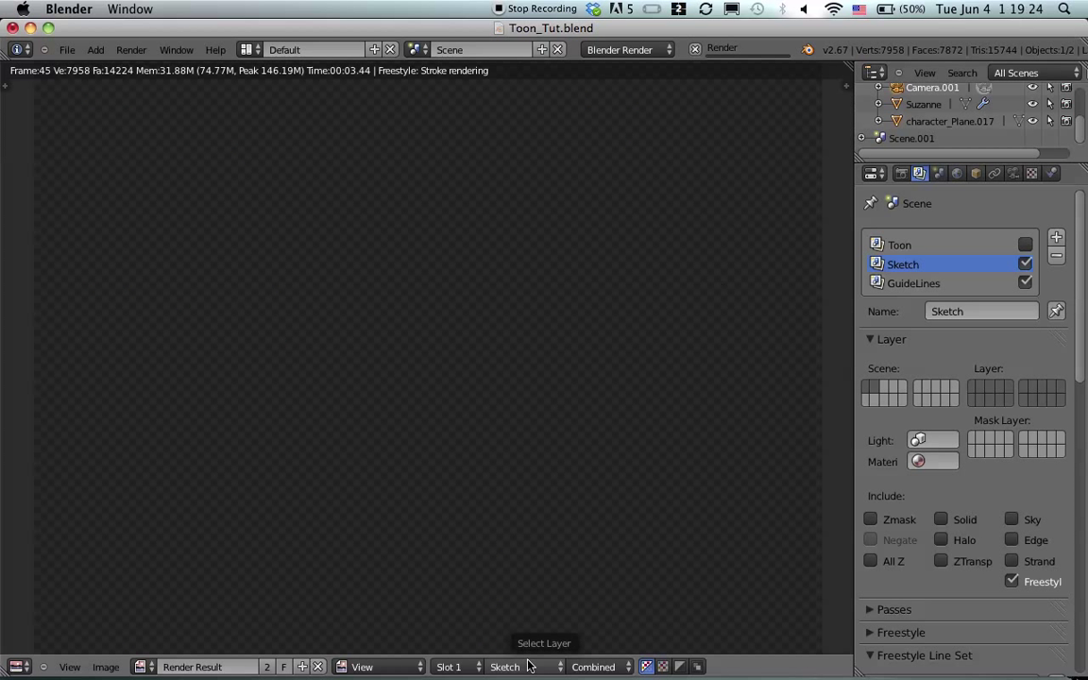
{"action": "key", "text": "ctrl+s"}
{"action": "left_click", "coordinate": [530, 559]}
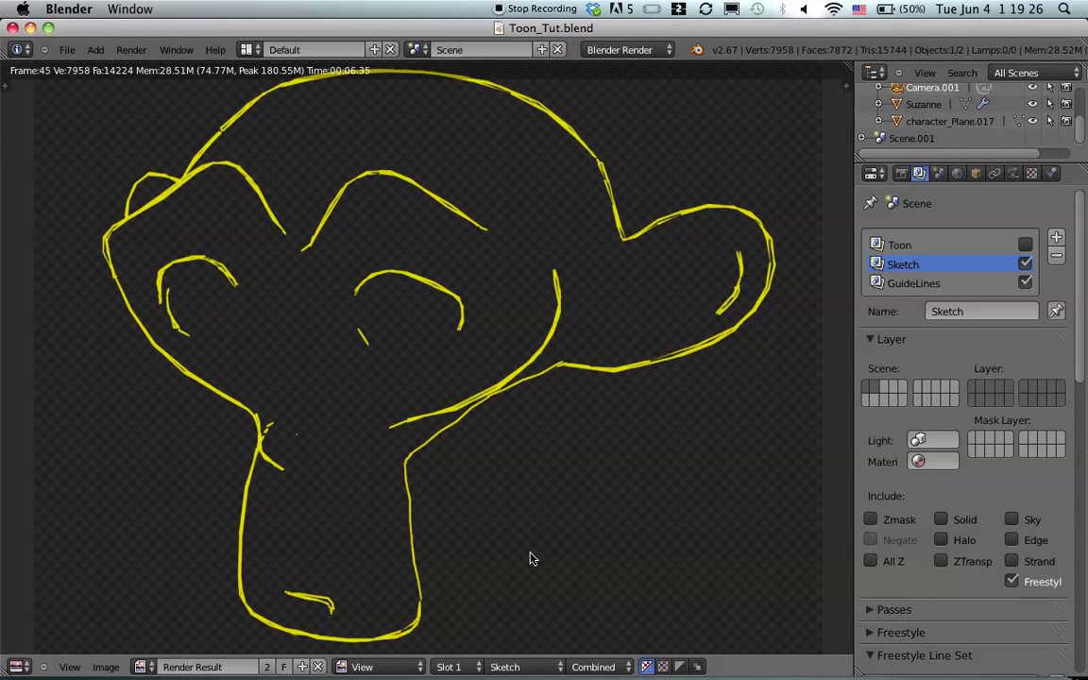
Compare the rendered layers by viewing the GuideLines result and switching back to the Sketch result
{"action": "left_click", "coordinate": [523, 670]}
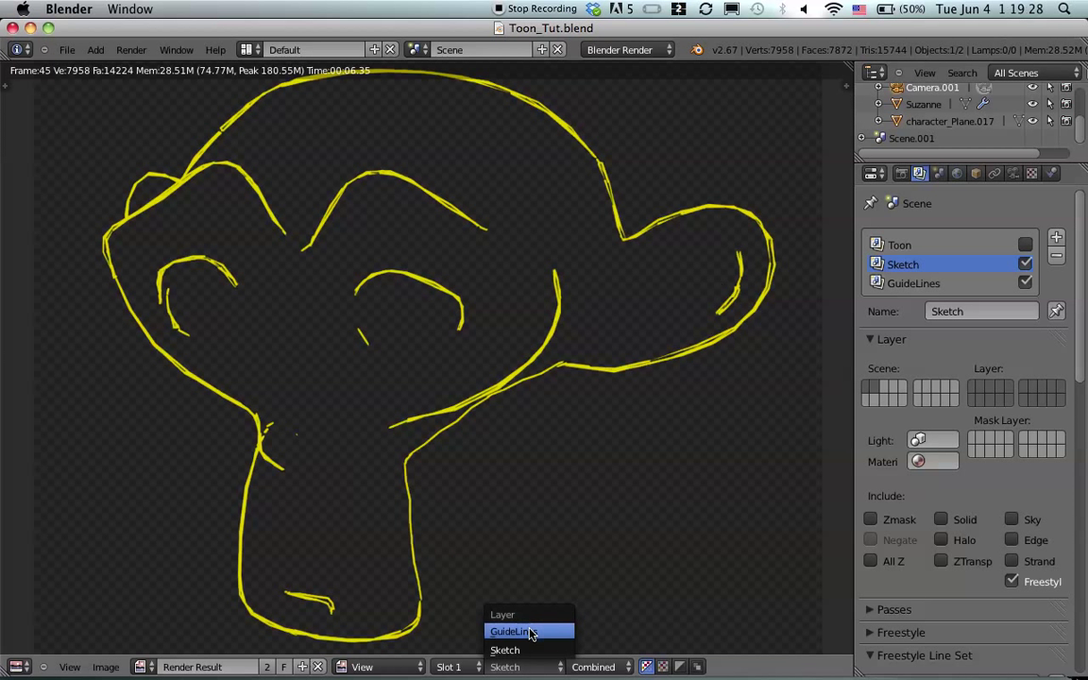
{"action": "left_click", "coordinate": [527, 630]}
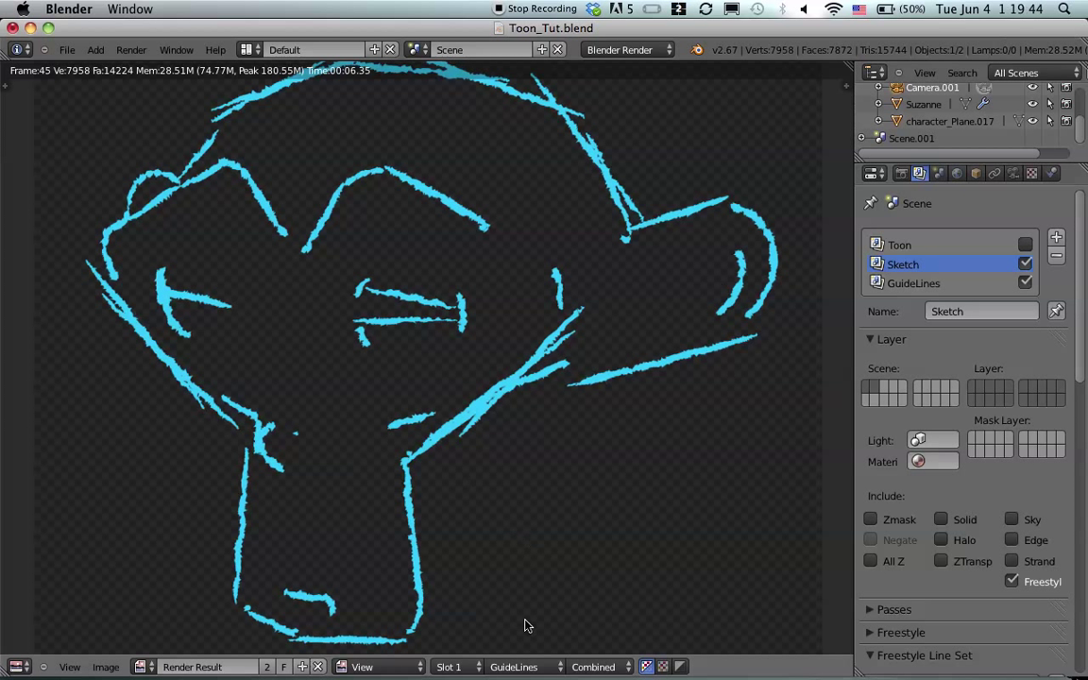
{"action": "left_click", "coordinate": [522, 666]}
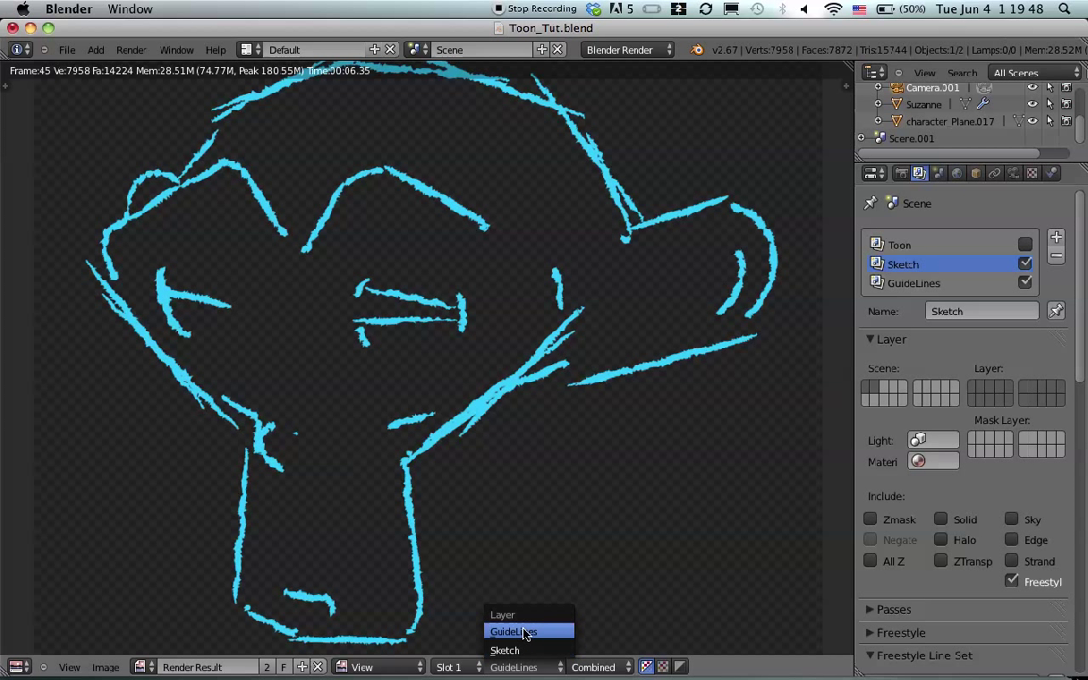
{"action": "left_click", "coordinate": [510, 650]}
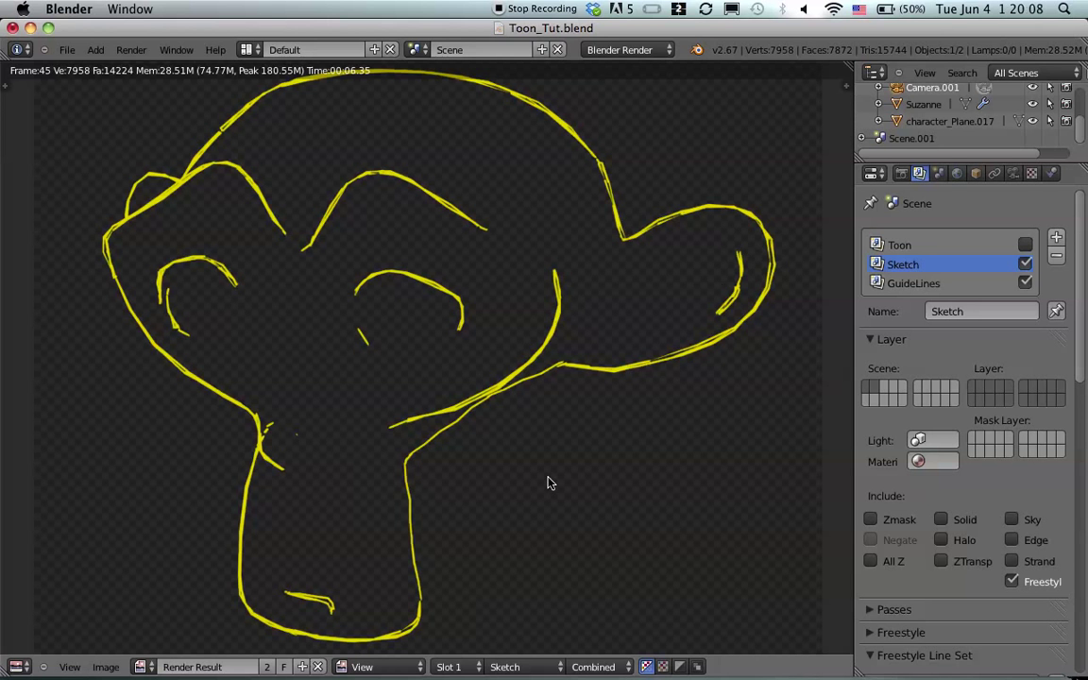
{"action": "key", "text": "ctrl+Left"}
{"action": "key", "text": "ctrl+Left"}
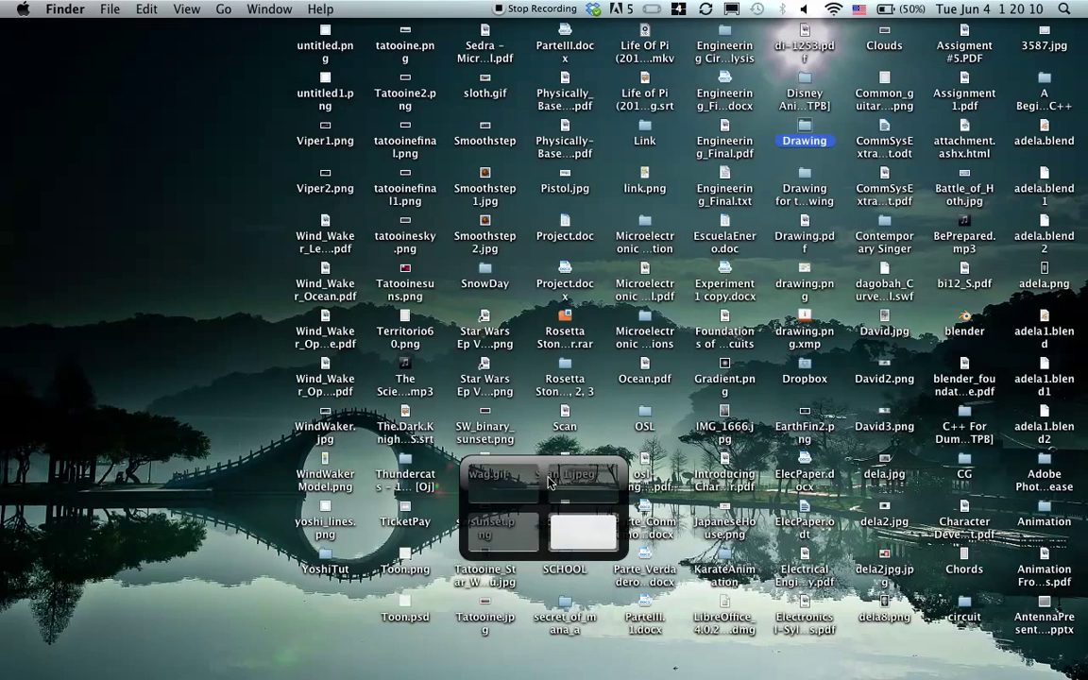
{"action": "mouse_move", "coordinate": [463, 642]}
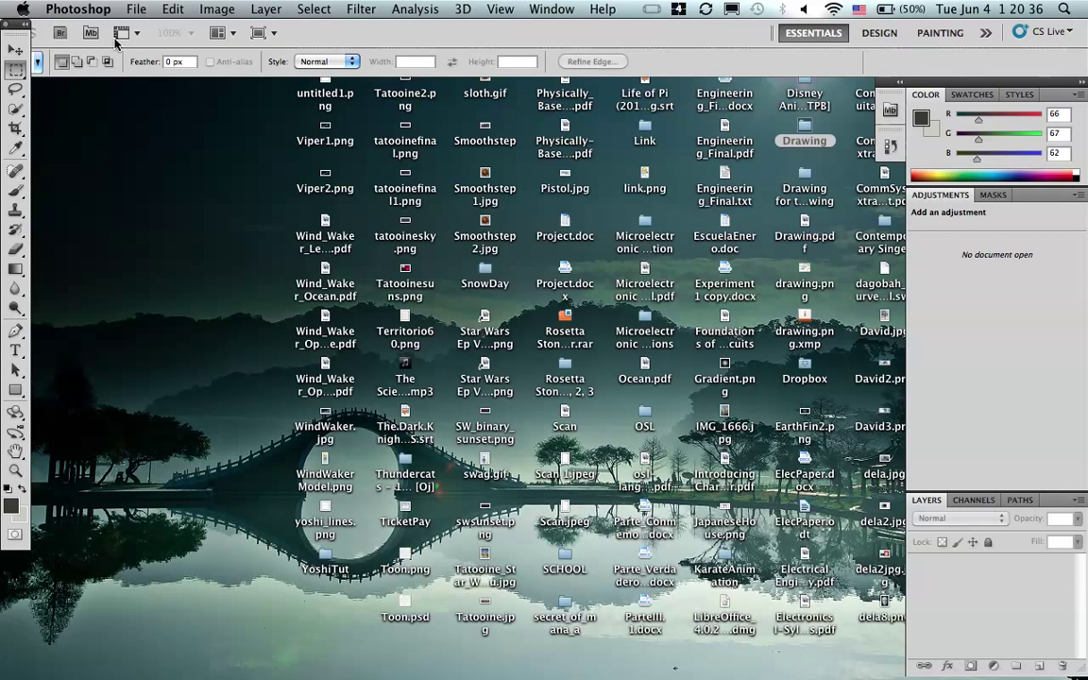
{"action": "left_click", "coordinate": [135, 9]}
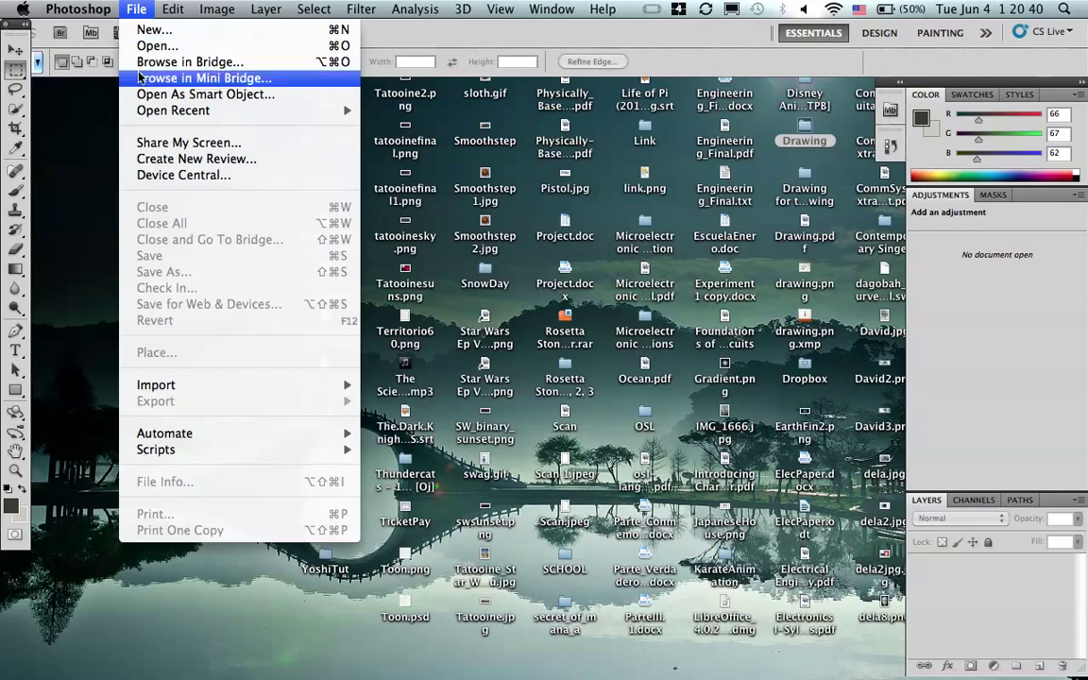
{"action": "left_click", "coordinate": [107, 46]}
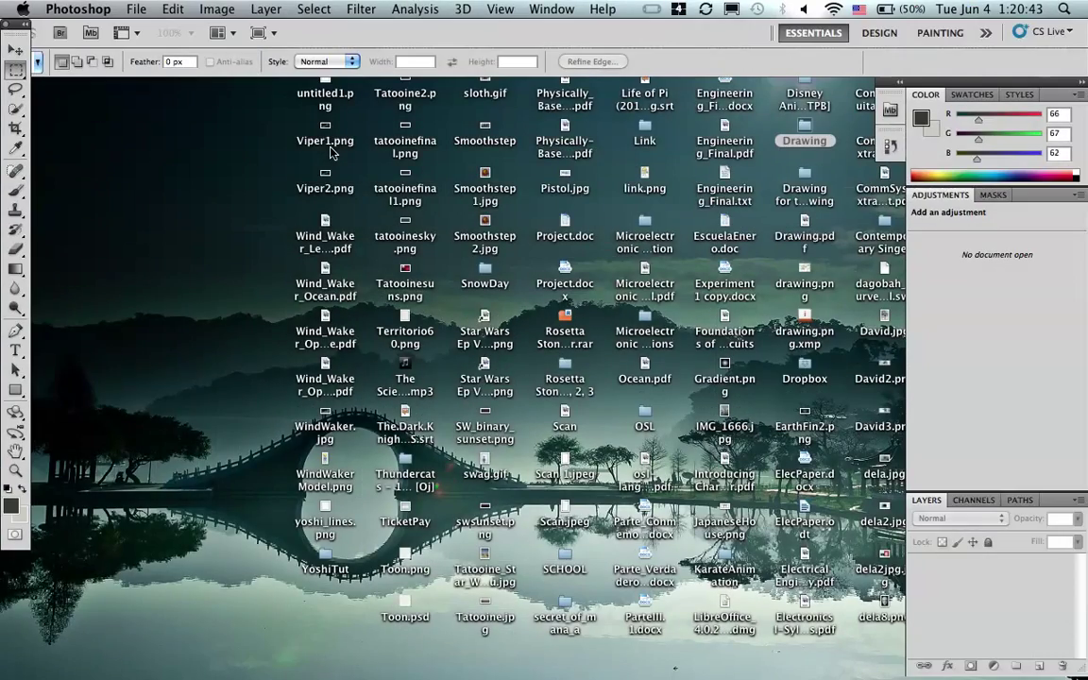
{"action": "key", "text": "ctrl+Left"}
{"action": "key", "text": "ctrl+Up"}
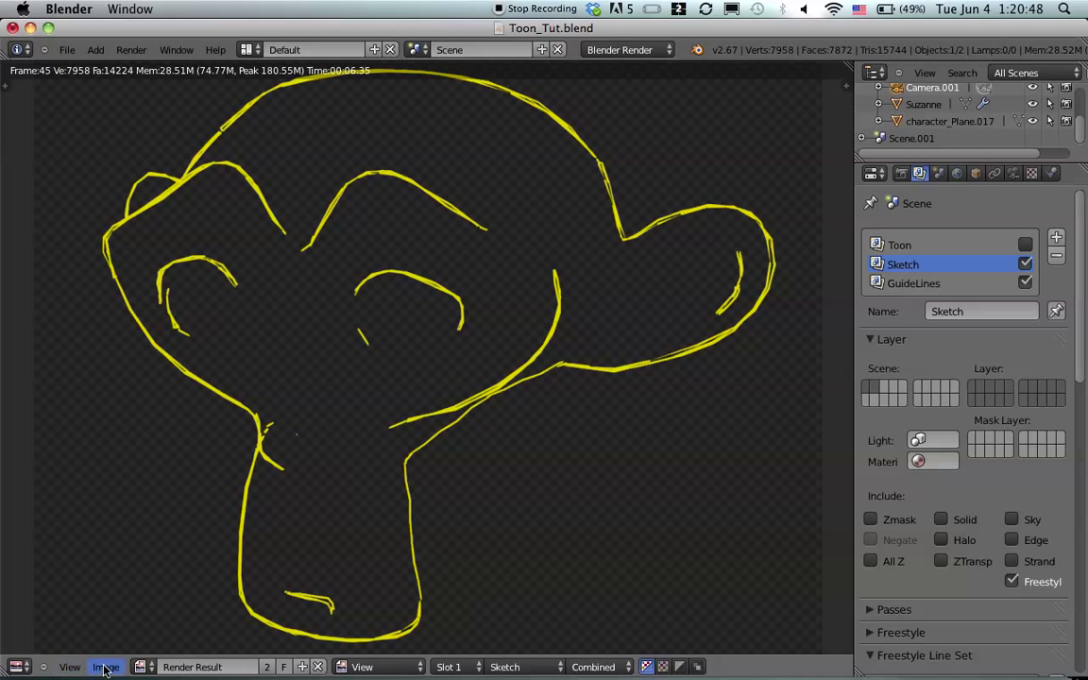
Switch to Adobe Photoshop CS5 and open untitled.png from the Desktop
{"action": "key", "text": "ctrl+Down"}
{"action": "key", "text": "ctrl+Right"}
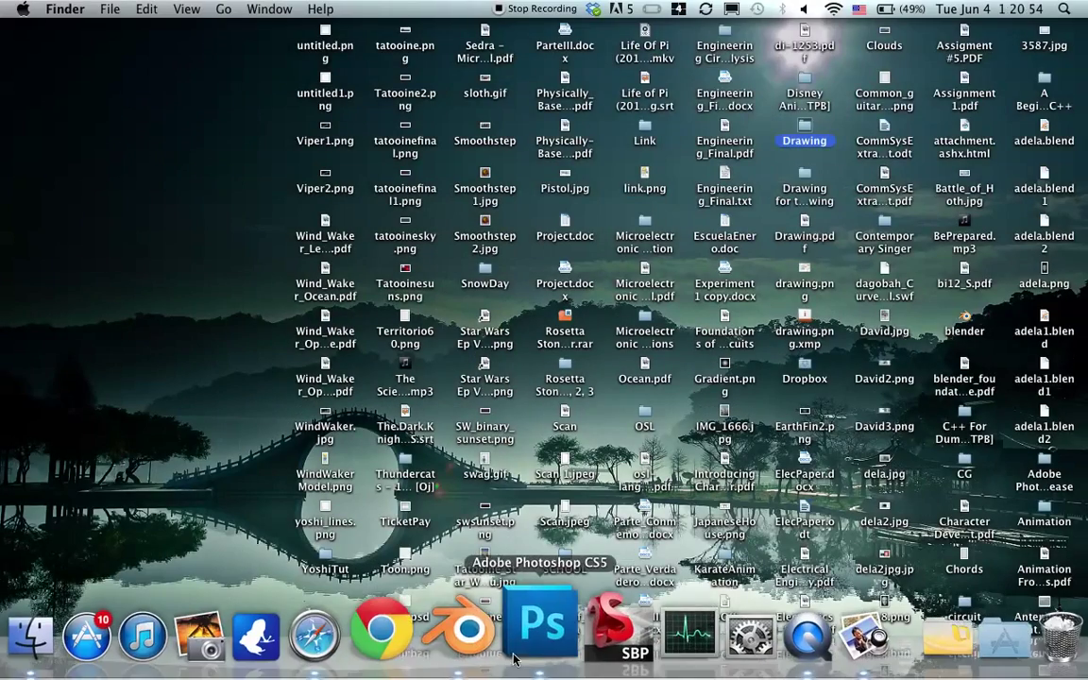
{"action": "left_click", "coordinate": [541, 635]}
{"action": "left_click", "coordinate": [136, 8]}
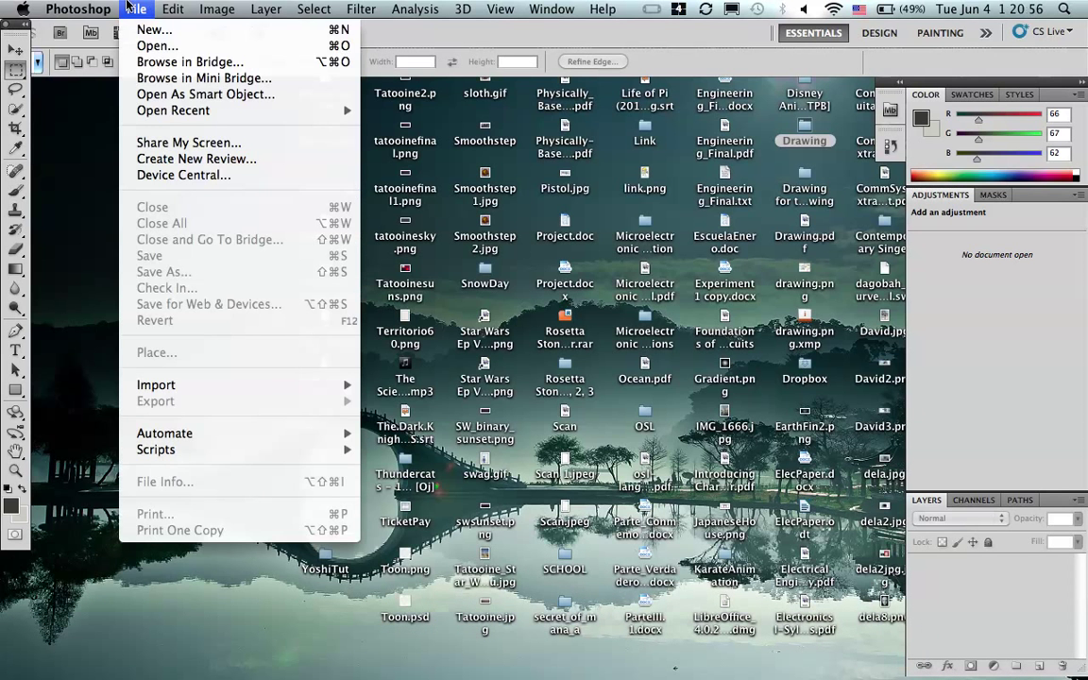
{"action": "left_click", "coordinate": [160, 43]}
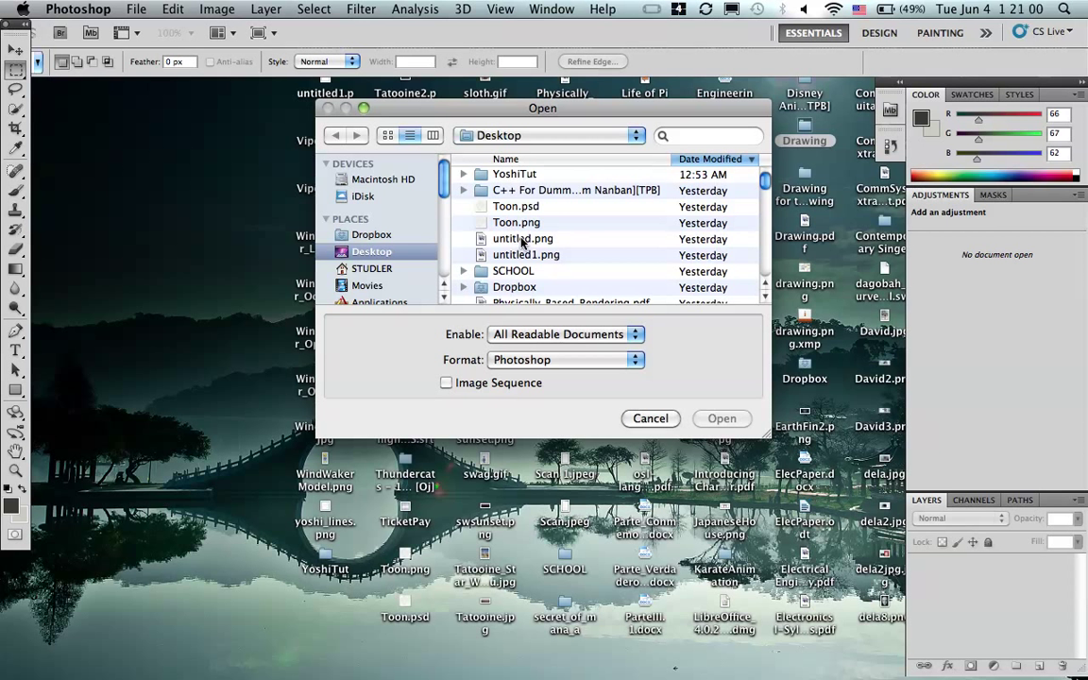
{"action": "left_click", "coordinate": [521, 239]}
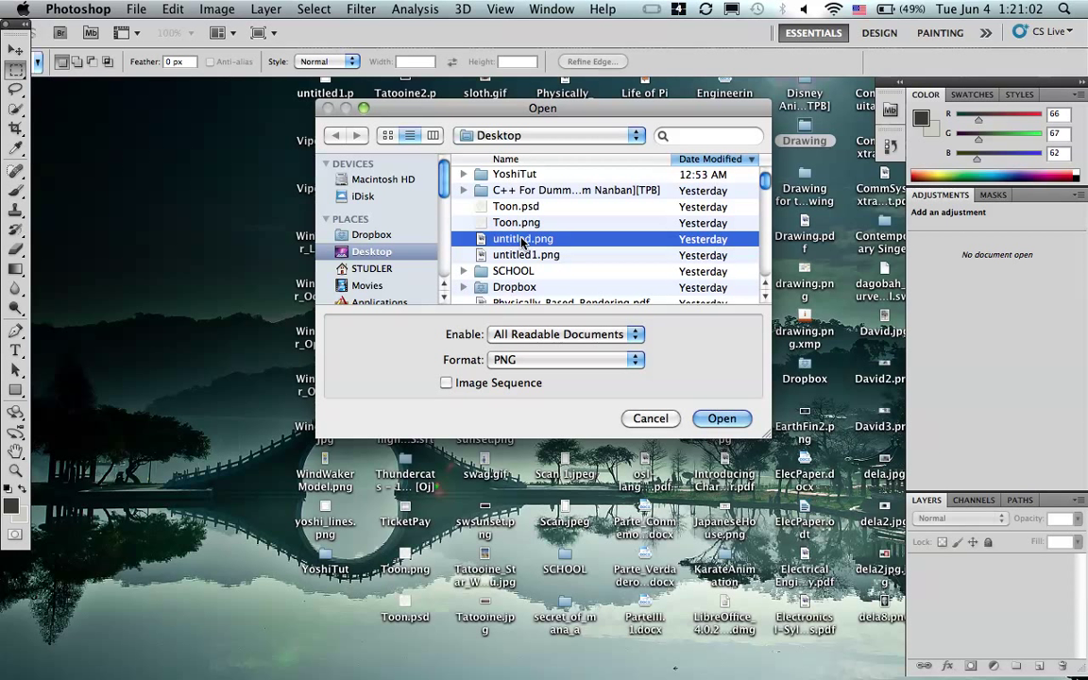
{"action": "double_click", "coordinate": [521, 238]}
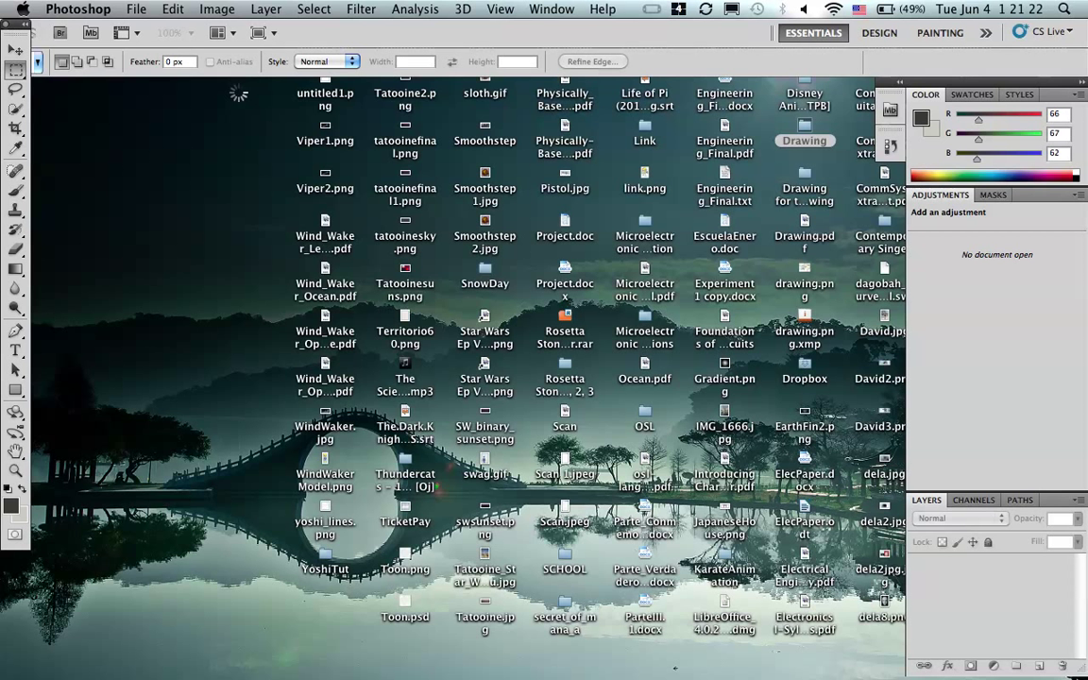
Enlarge the untitled.png document window so the whole drawing fits in the workspace
{"action": "left_click", "coordinate": [136, 8]}
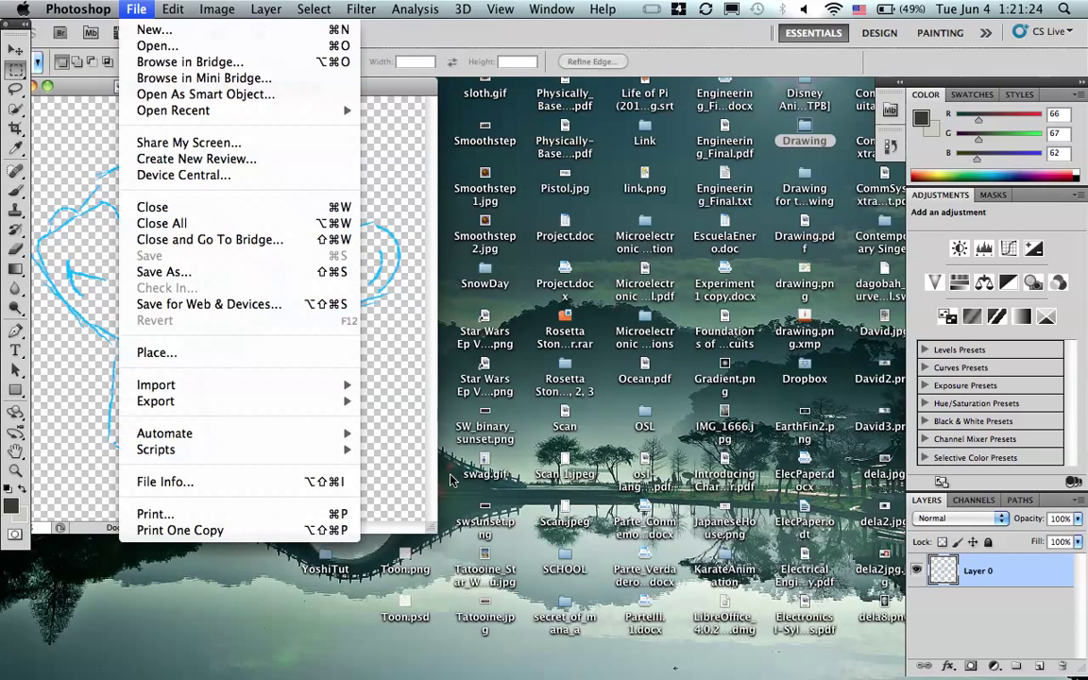
{"action": "left_click", "coordinate": [430, 532]}
{"action": "left_click_drag", "start_coordinate": [429, 532], "coordinate": [876, 678]}
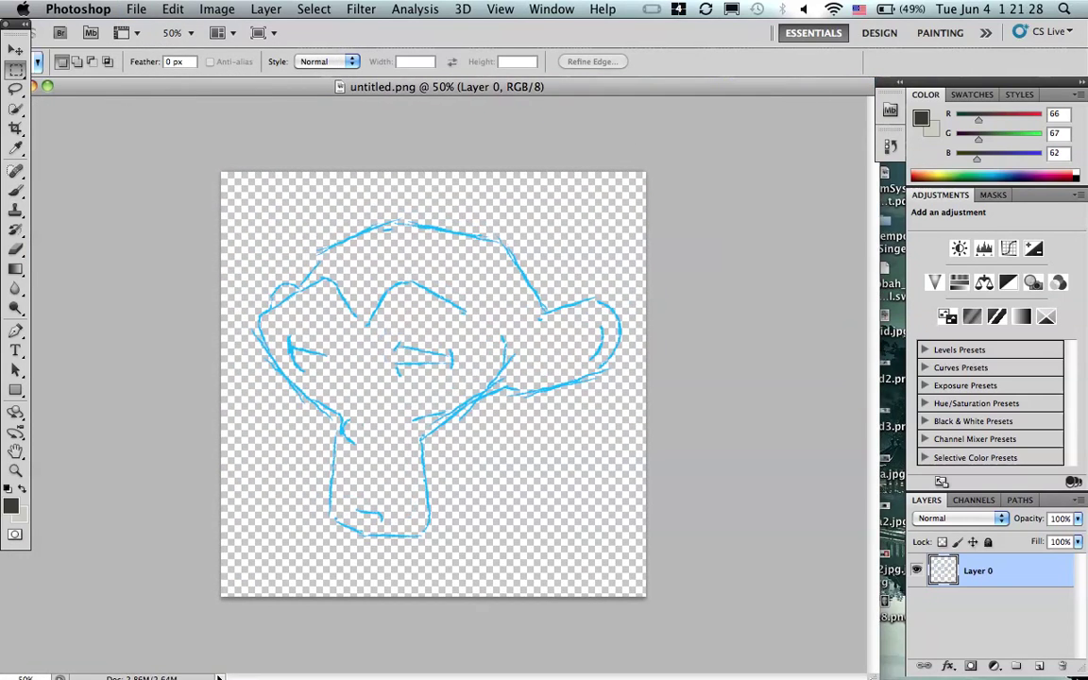
Add a new layer and place untitled1.png from the Desktop over the blue drawing at its original size
{"action": "left_click", "coordinate": [1039, 665]}
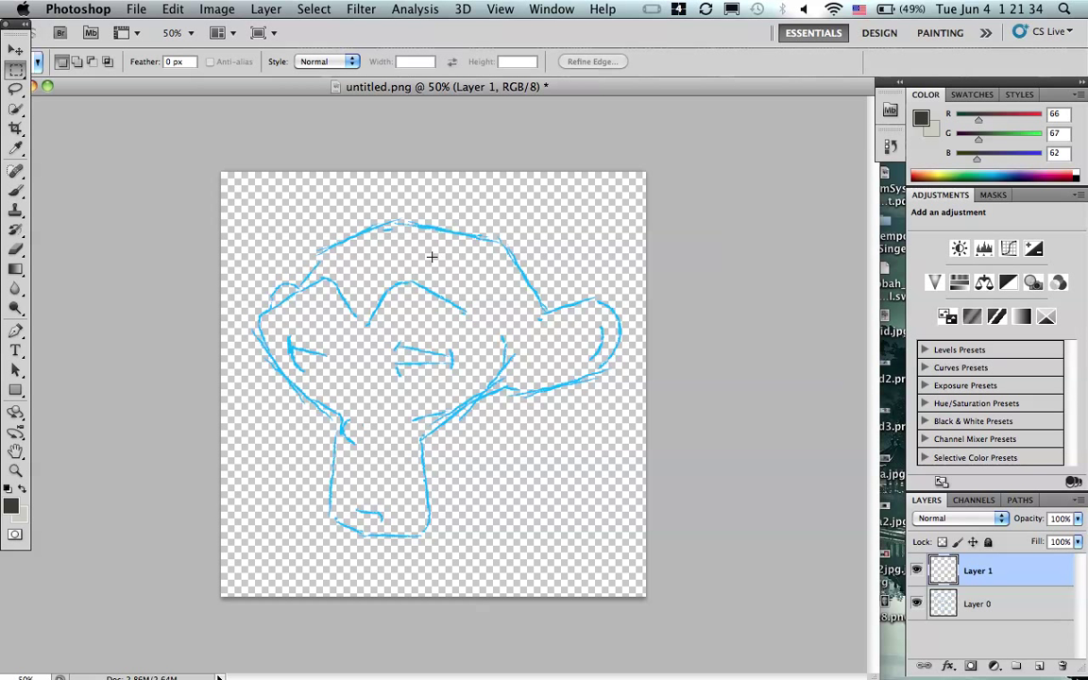
{"action": "key", "text": "F11"}
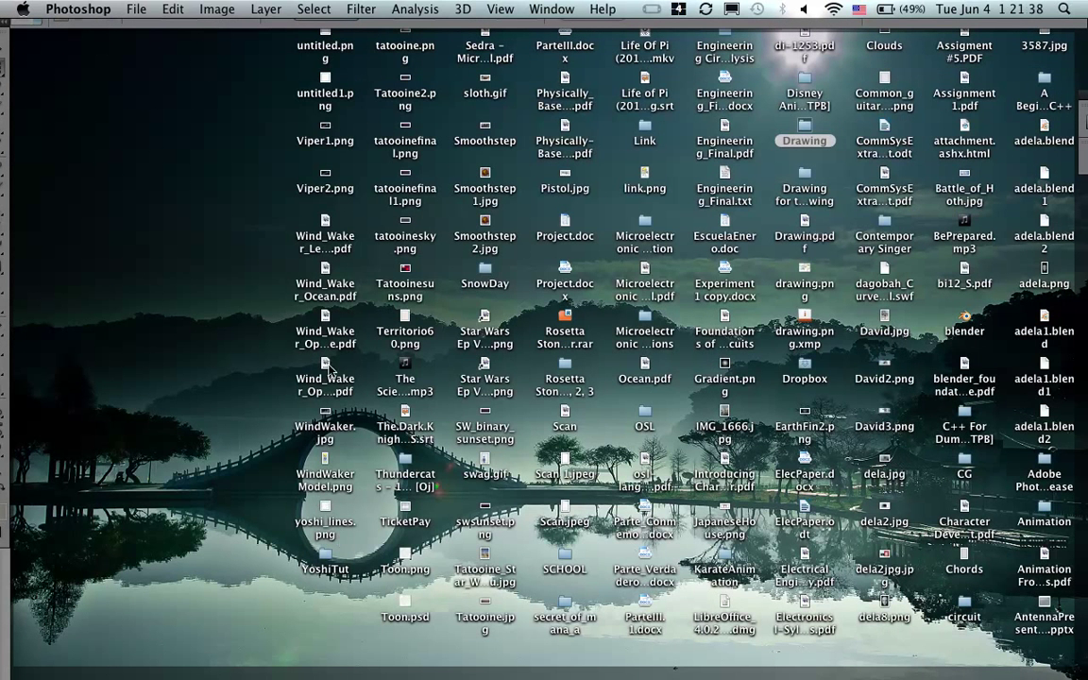
{"action": "left_click_drag", "start_coordinate": [326, 81], "coordinate": [441, 376]}
{"action": "key", "text": "F11"}
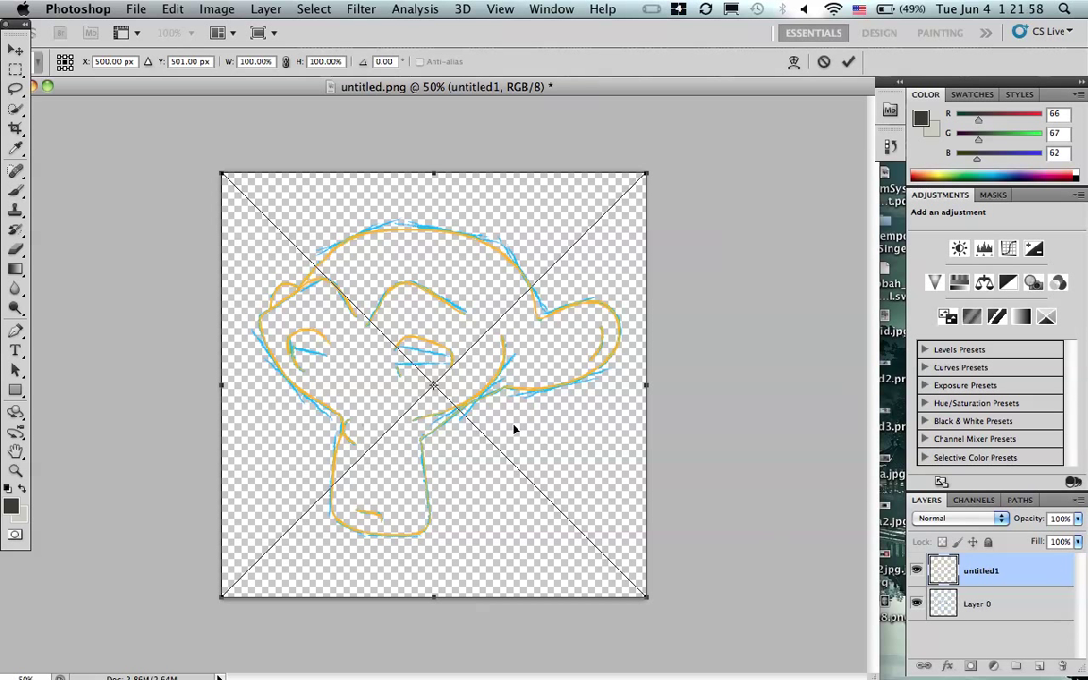
{"action": "left_click", "coordinate": [15, 49]}
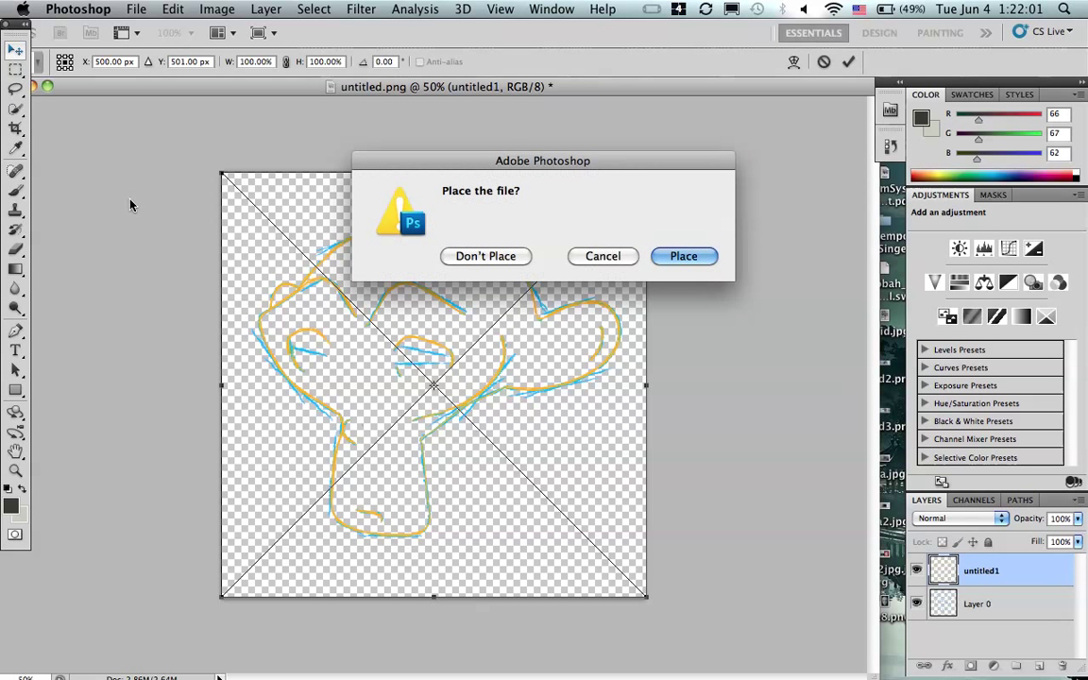
{"action": "left_click", "coordinate": [701, 256]}
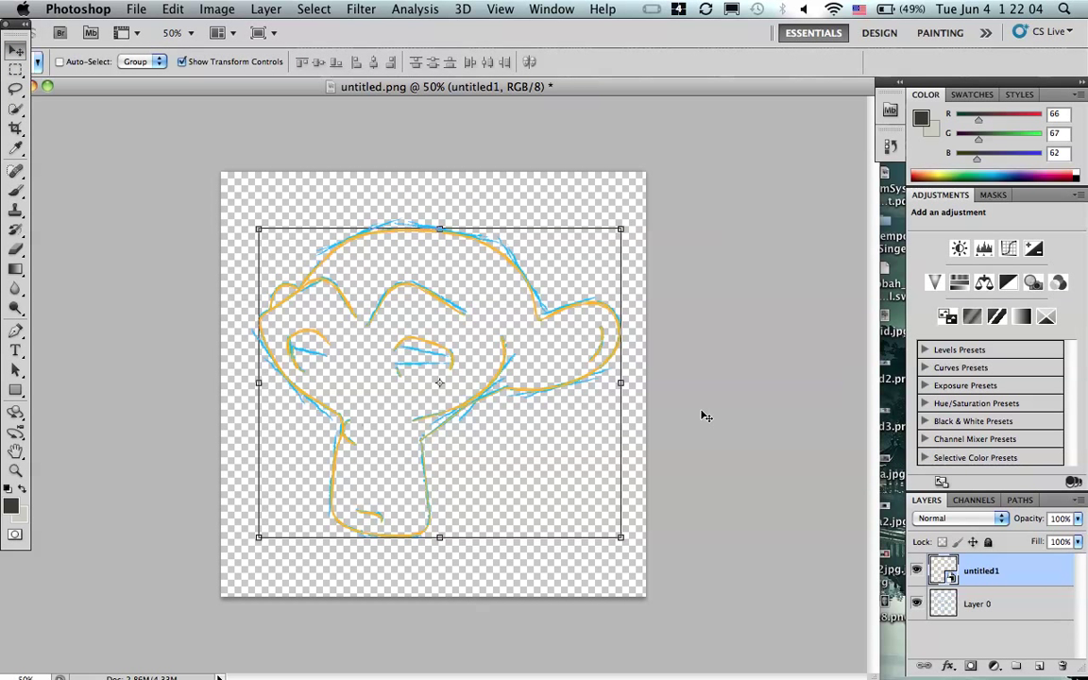
Look through the blend modes available for the untitled1 layer without changing the current one
{"action": "left_click", "coordinate": [983, 610]}
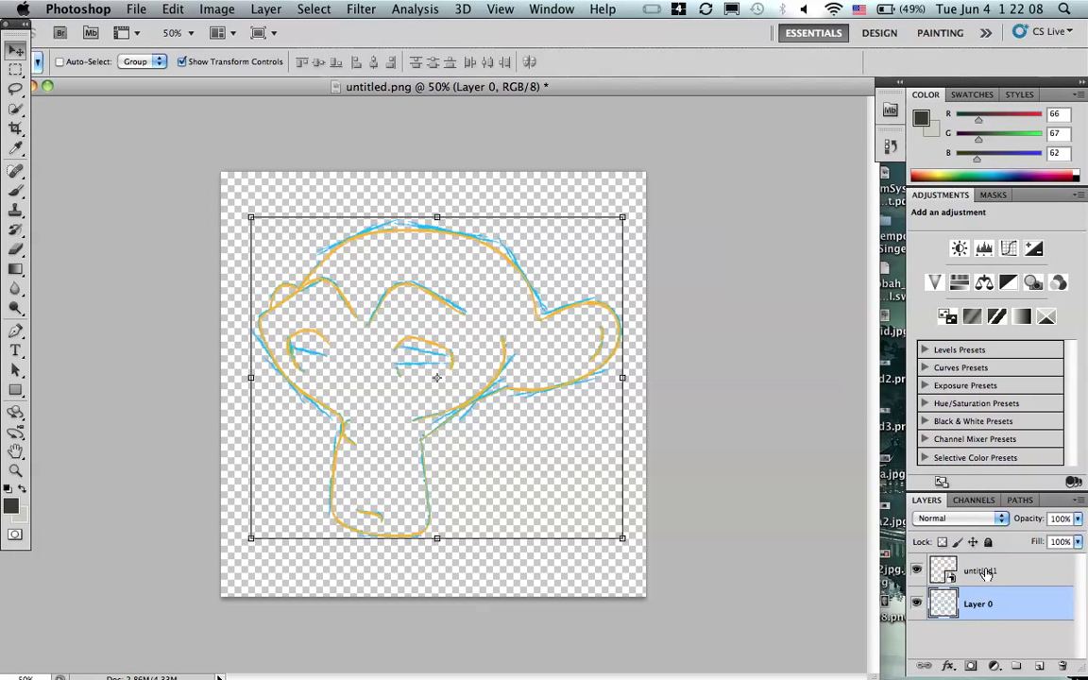
{"action": "left_click", "coordinate": [985, 573]}
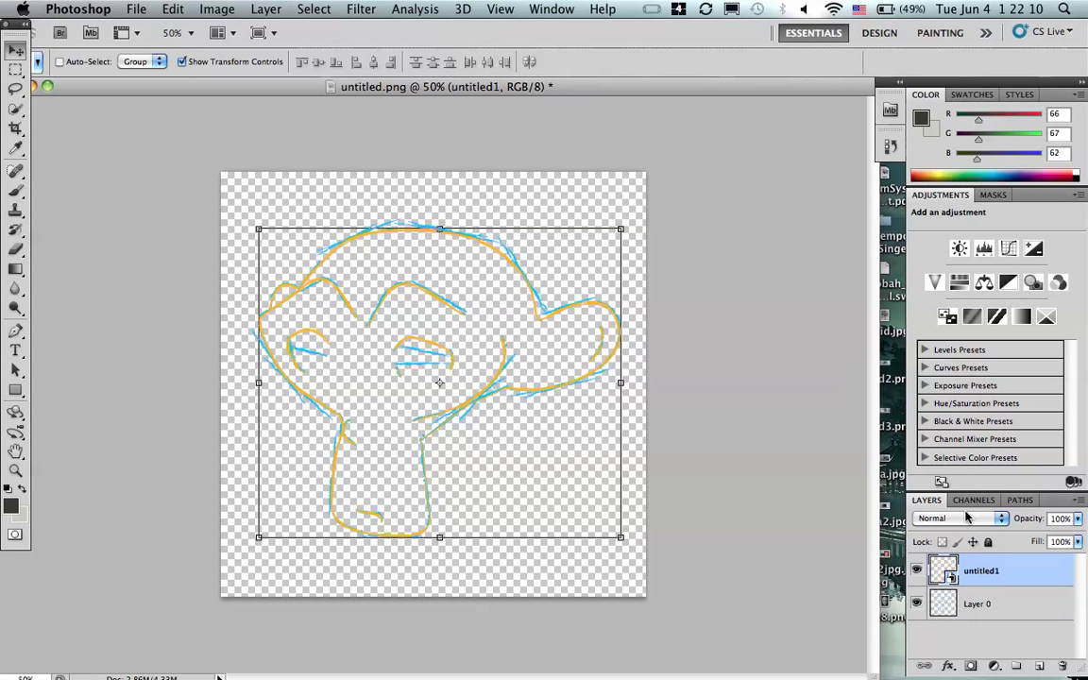
{"action": "left_click", "coordinate": [966, 522]}
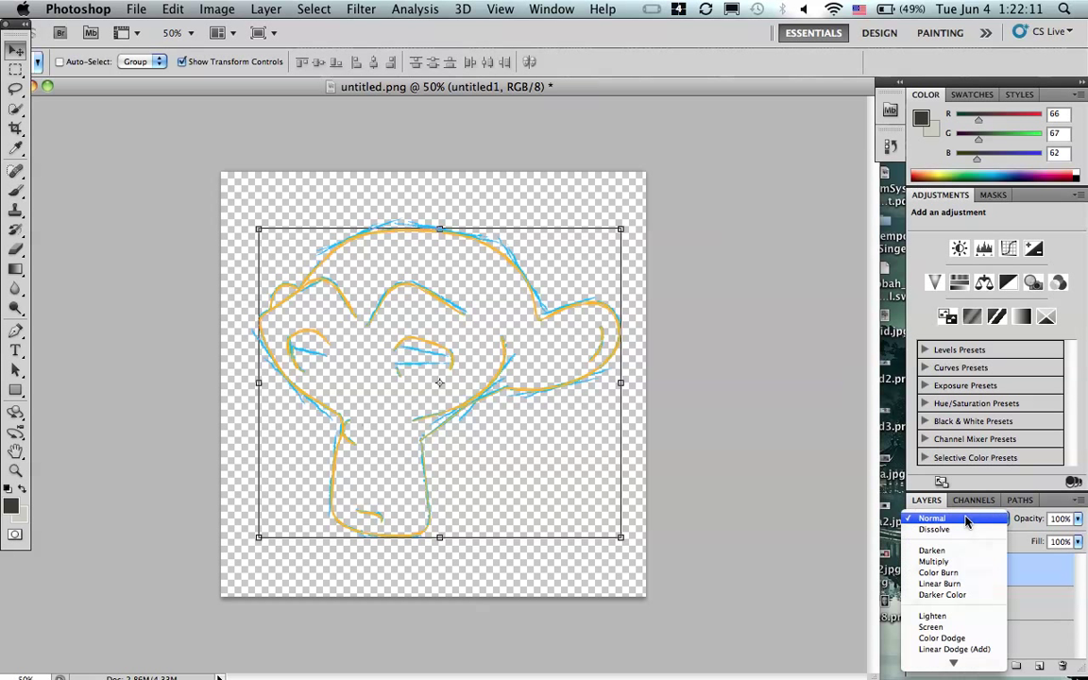
{"action": "left_click", "coordinate": [782, 459]}
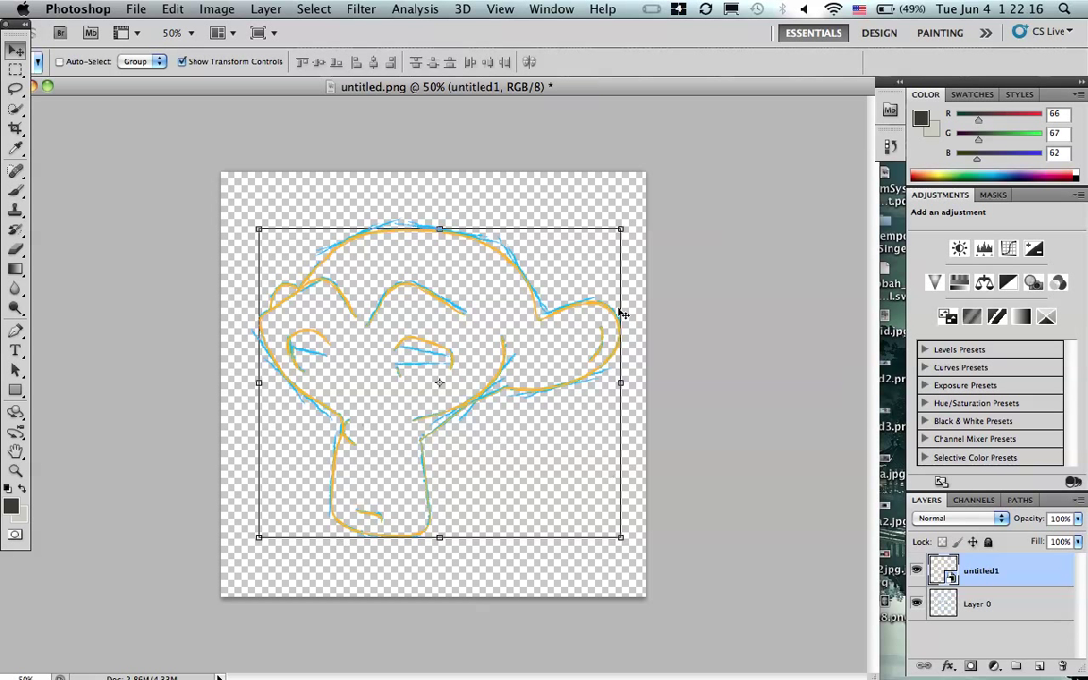
Open the finished composite Toon.psd from the Desktop as a second document
{"action": "left_click", "coordinate": [136, 9]}
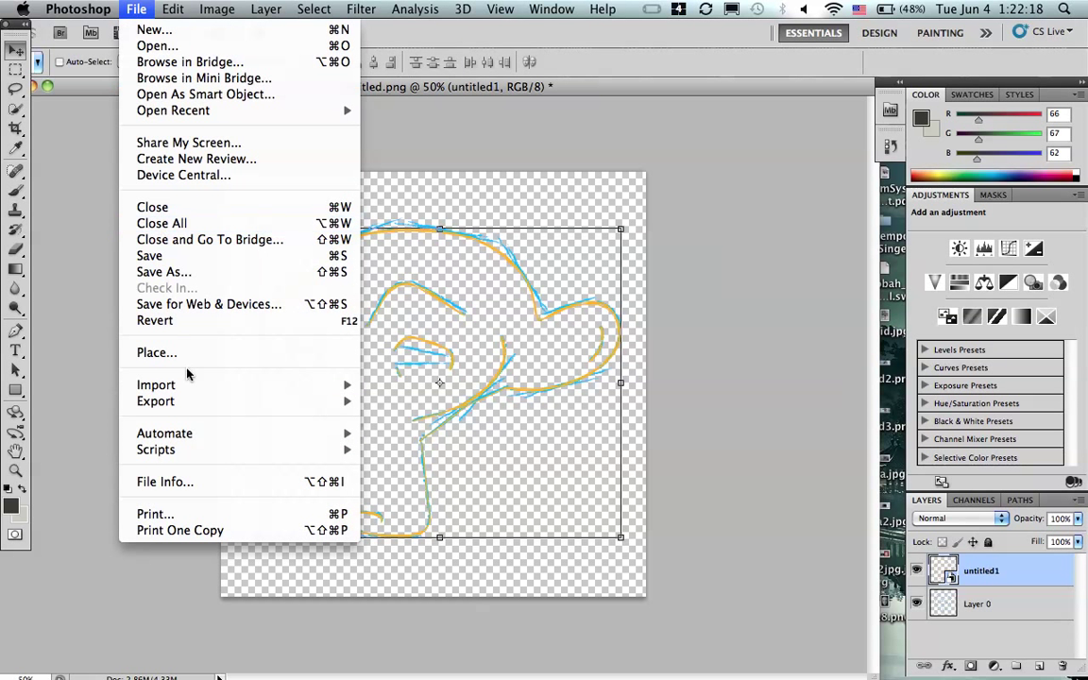
{"action": "left_click", "coordinate": [194, 46]}
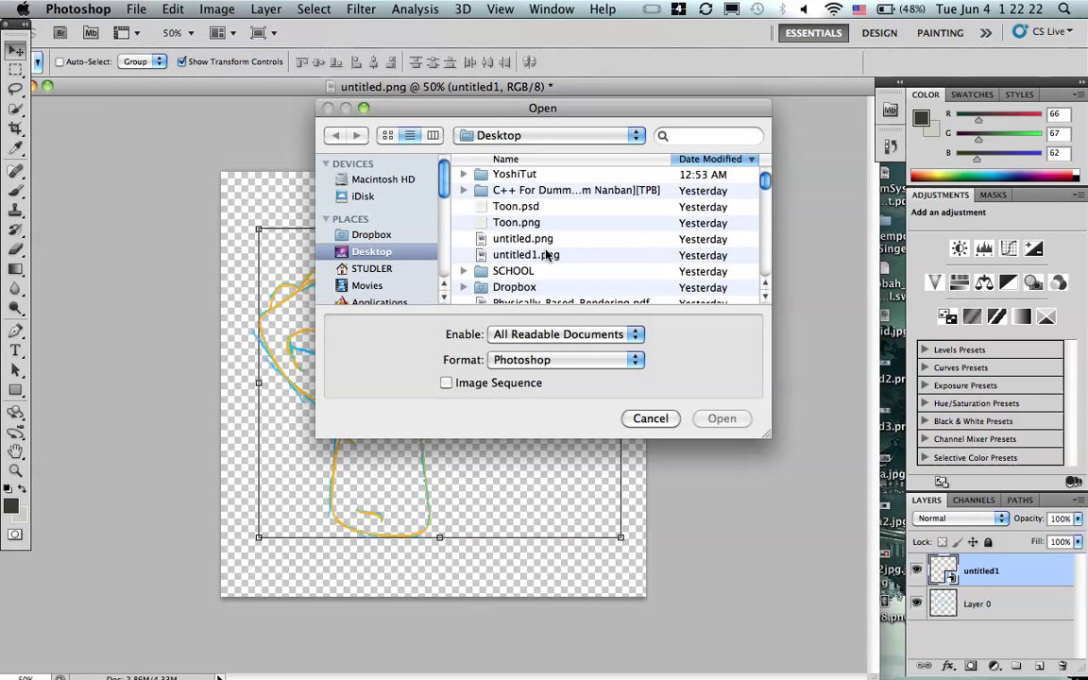
{"action": "double_click", "coordinate": [516, 208]}
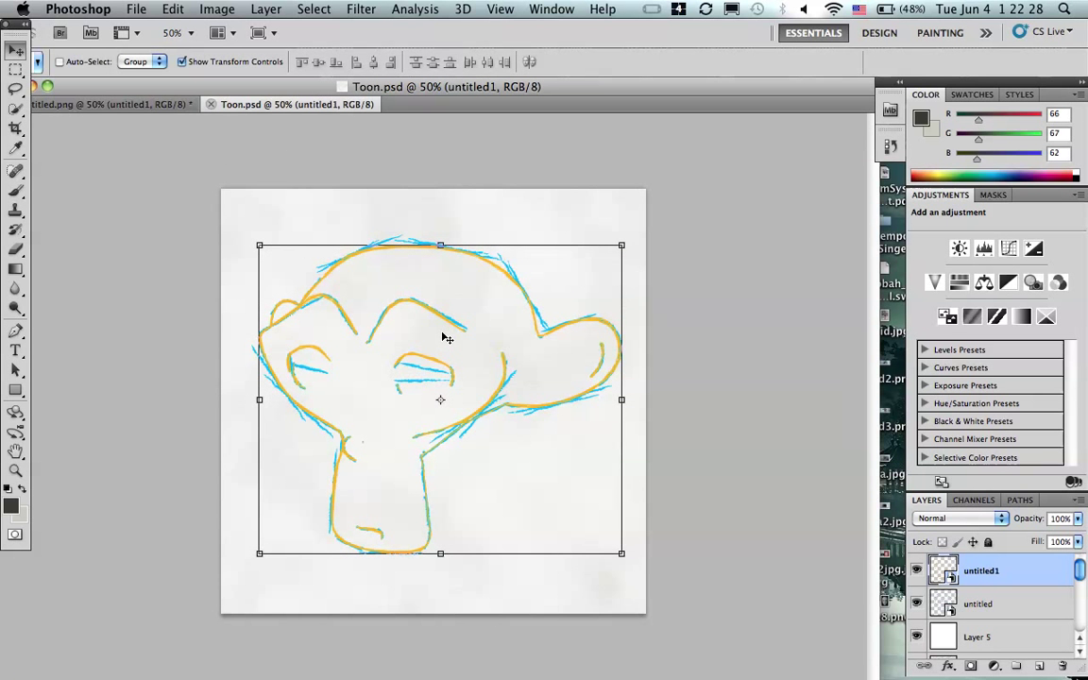
Inspect the orange sketch strokes and blue guide lines over the paper background in Toon.psd, close up and as a whole
{"action": "scroll", "coordinate": [450, 333], "scroll_direction": "up", "scroll_amount": 5, "text": "alt"}
{"action": "scroll", "coordinate": [442, 338], "scroll_direction": "up", "scroll_amount": 4}
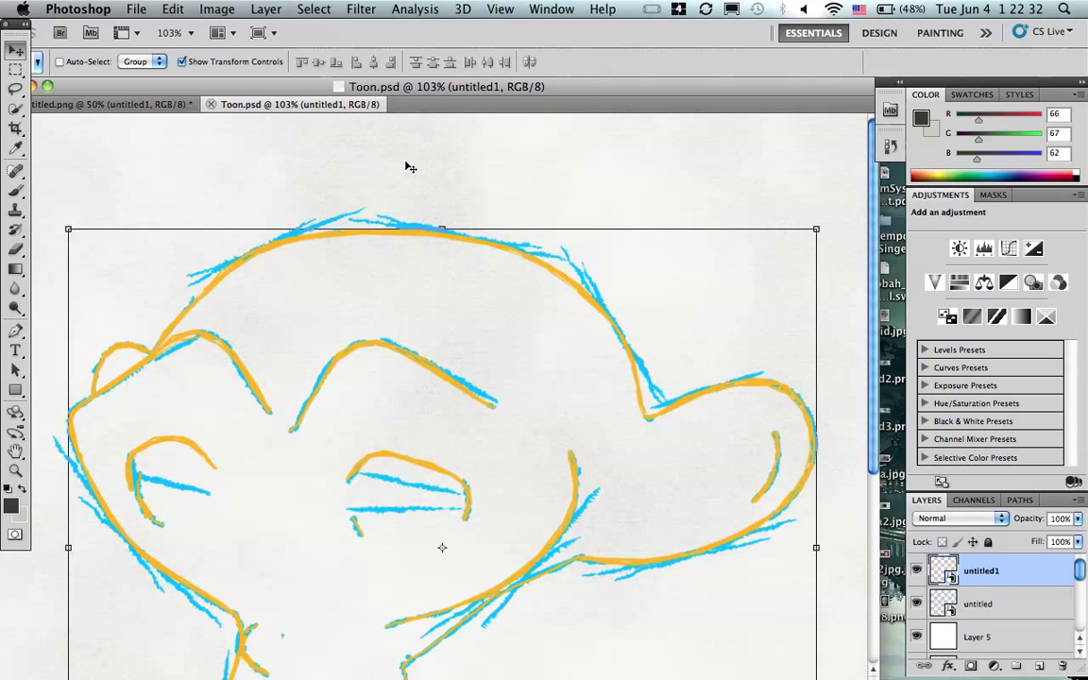
{"action": "scroll", "coordinate": [342, 307], "scroll_direction": "up", "scroll_amount": 3, "text": "alt"}
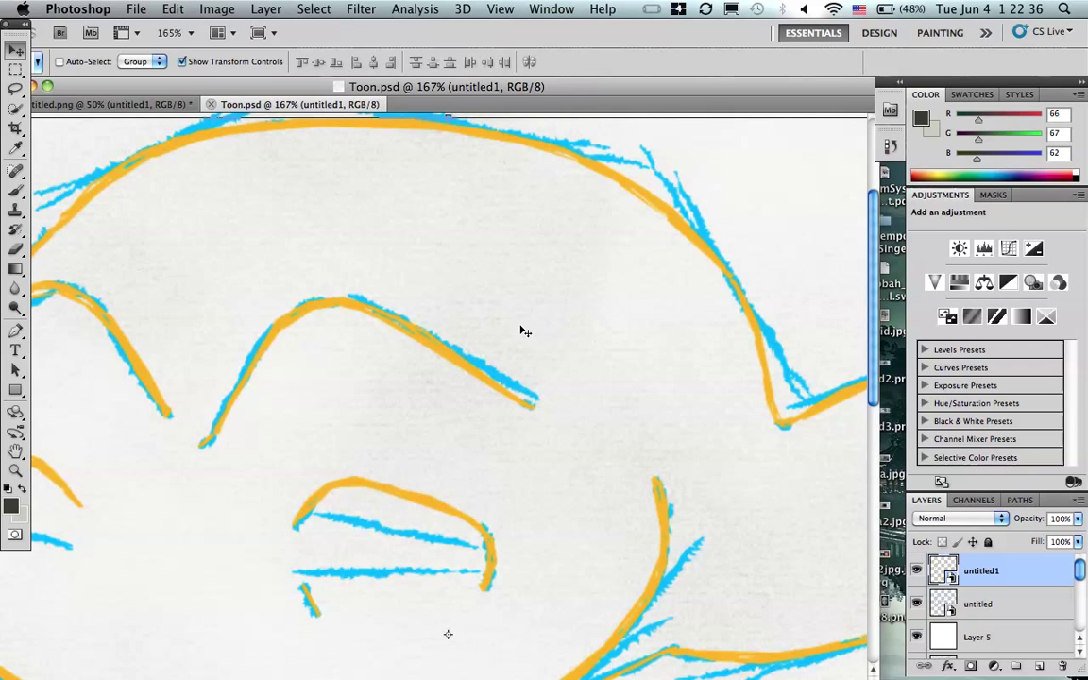
{"action": "scroll", "coordinate": [525, 331], "scroll_direction": "down", "scroll_amount": 5, "text": "alt"}
{"action": "scroll", "coordinate": [520, 331], "scroll_direction": "up", "scroll_amount": 5, "text": "alt"}
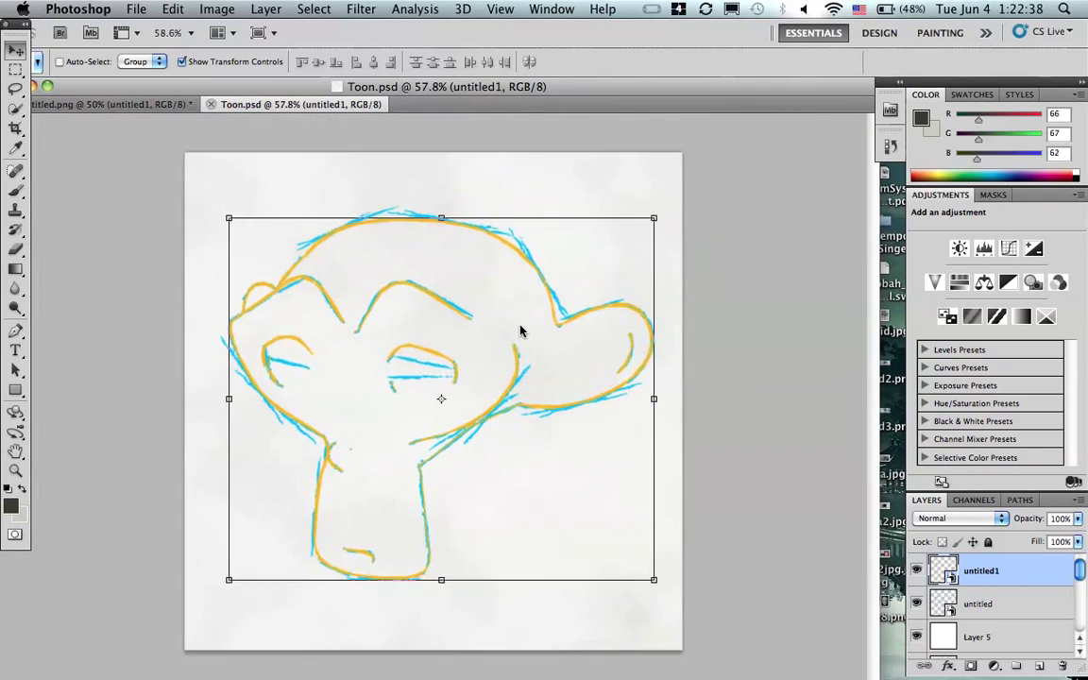
{"action": "scroll", "coordinate": [520, 330], "scroll_direction": "down", "scroll_amount": 4, "text": "alt"}
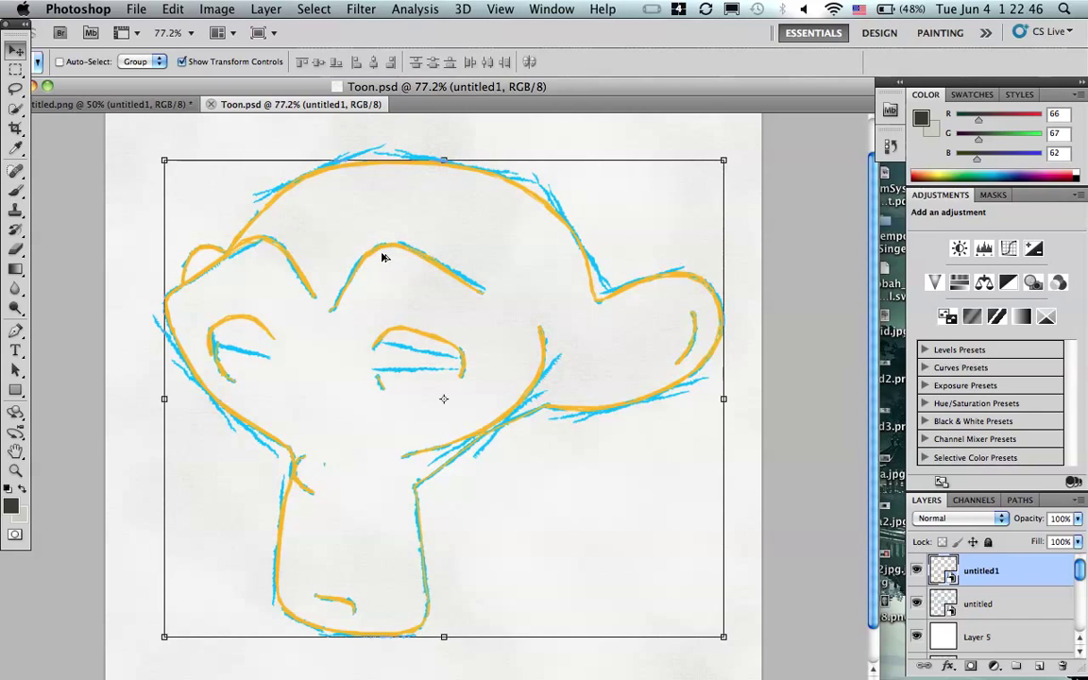
Switch to Preview to compare Toon.png with the Glen Keane Ariel reference drawing, and return to Blender
{"action": "key", "text": "super+Tab"}
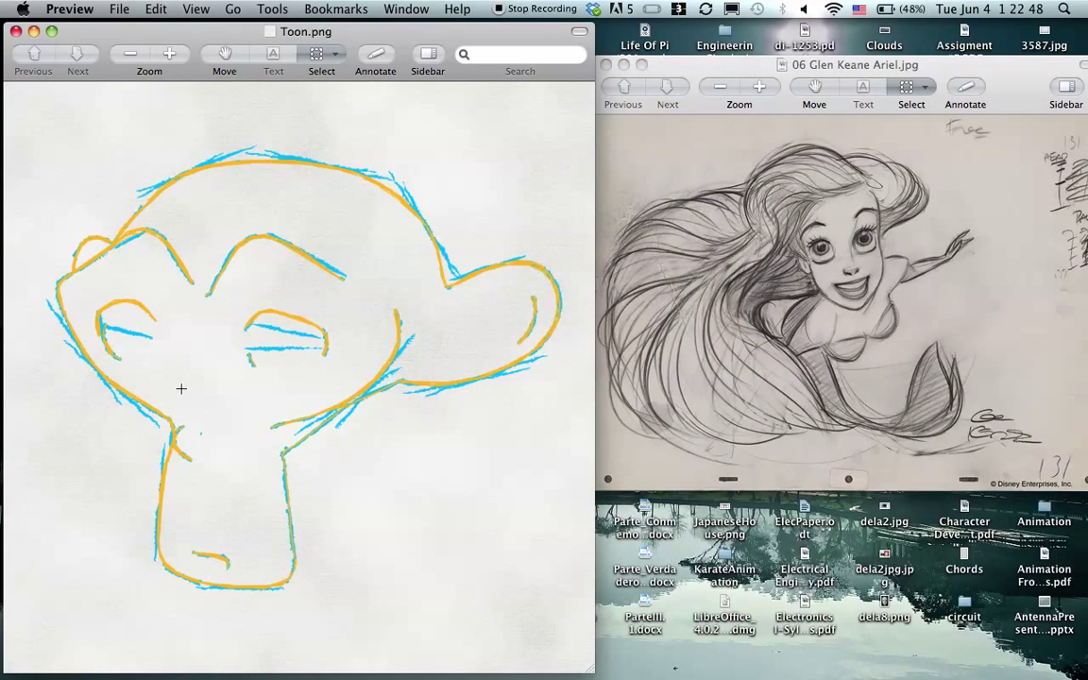
{"action": "key", "text": "super+Tab"}
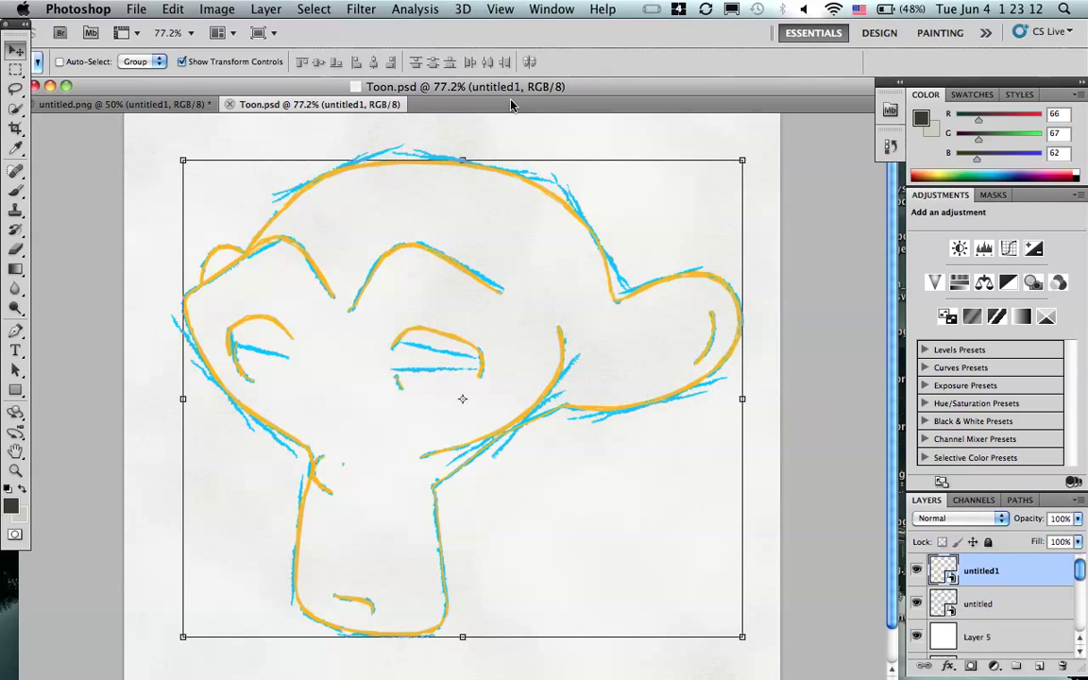
{"action": "key", "text": "ctrl+Left"}
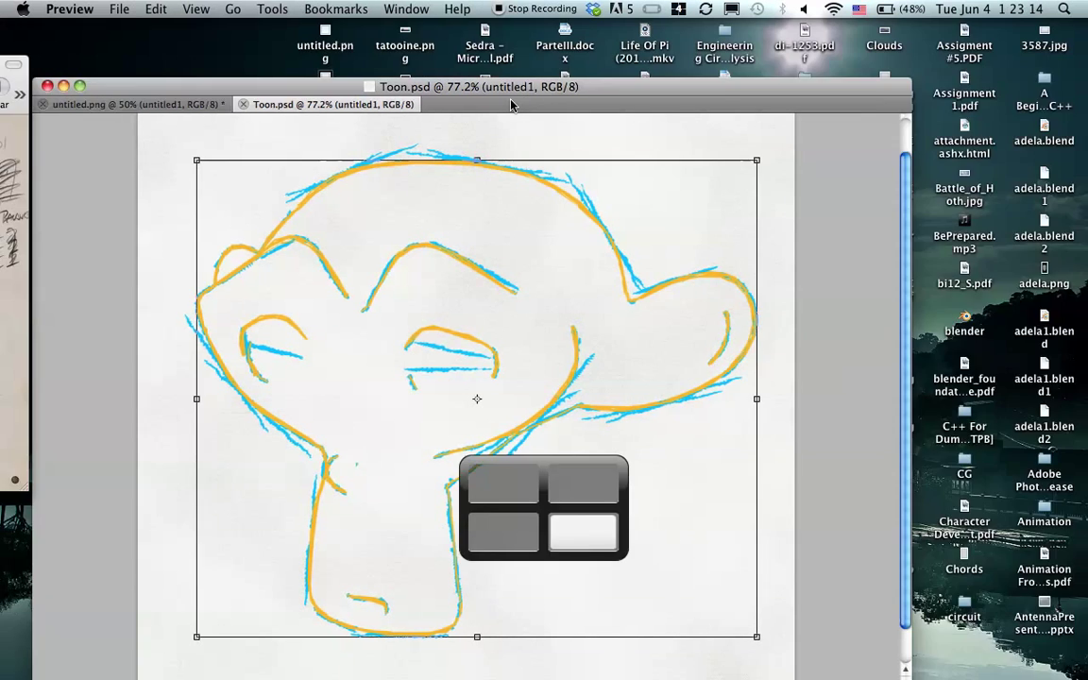
{"action": "key", "text": "ctrl+Right"}
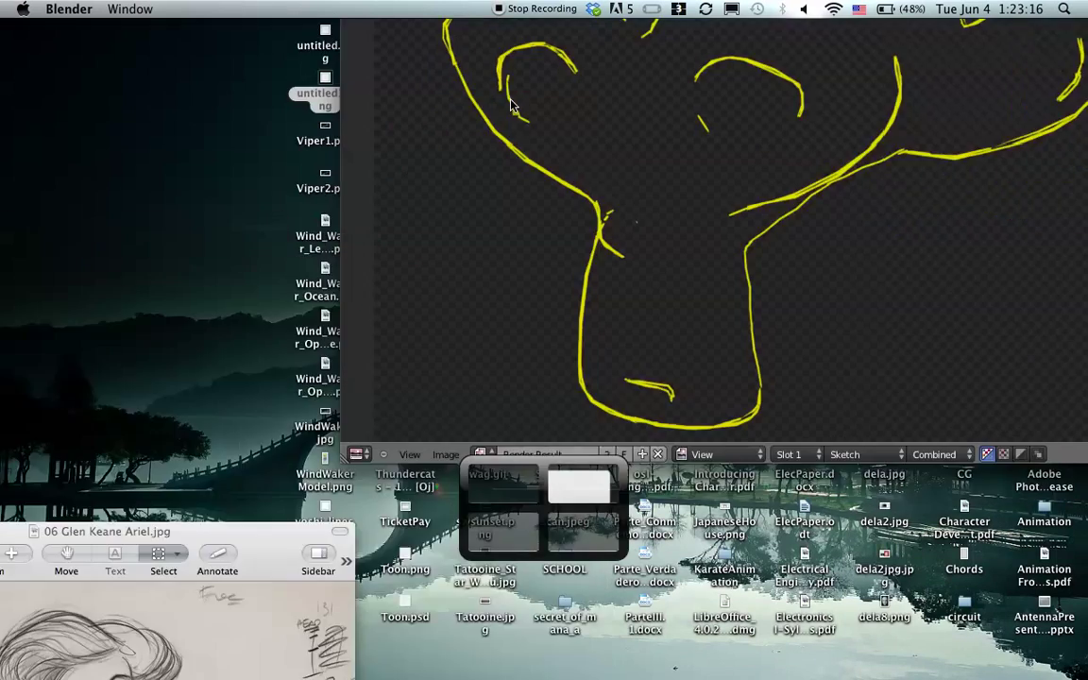